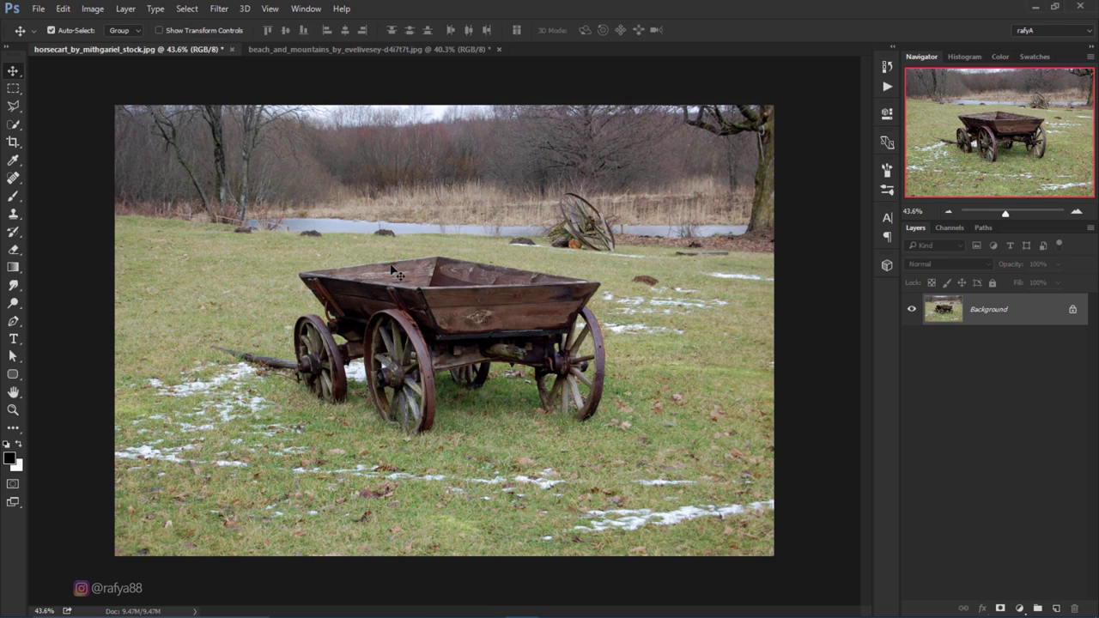
Step: Unlock the Background into Layer 0 and crop-extend the canvas upward and to the right
click(13, 142)
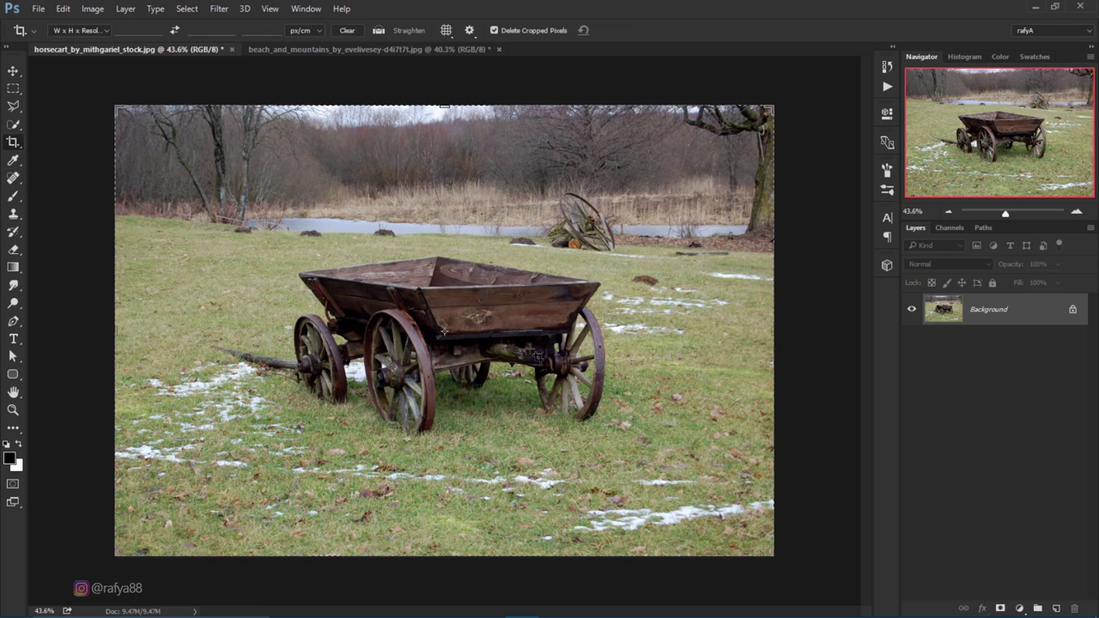
click(1072, 313)
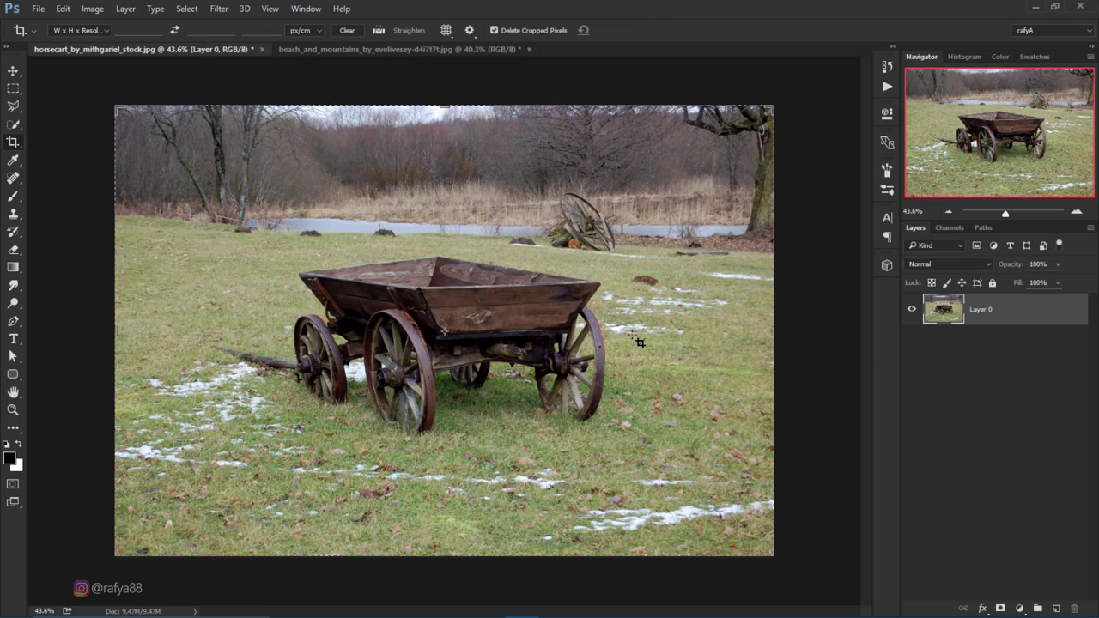
key(ctrl+minus)
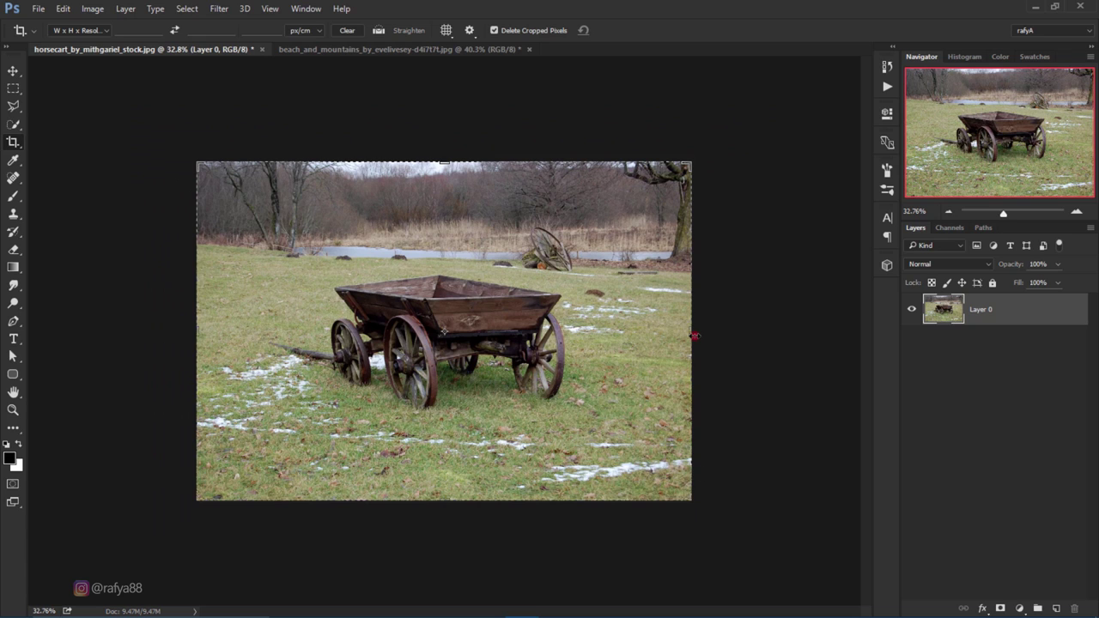
drag(695, 336, 731, 336)
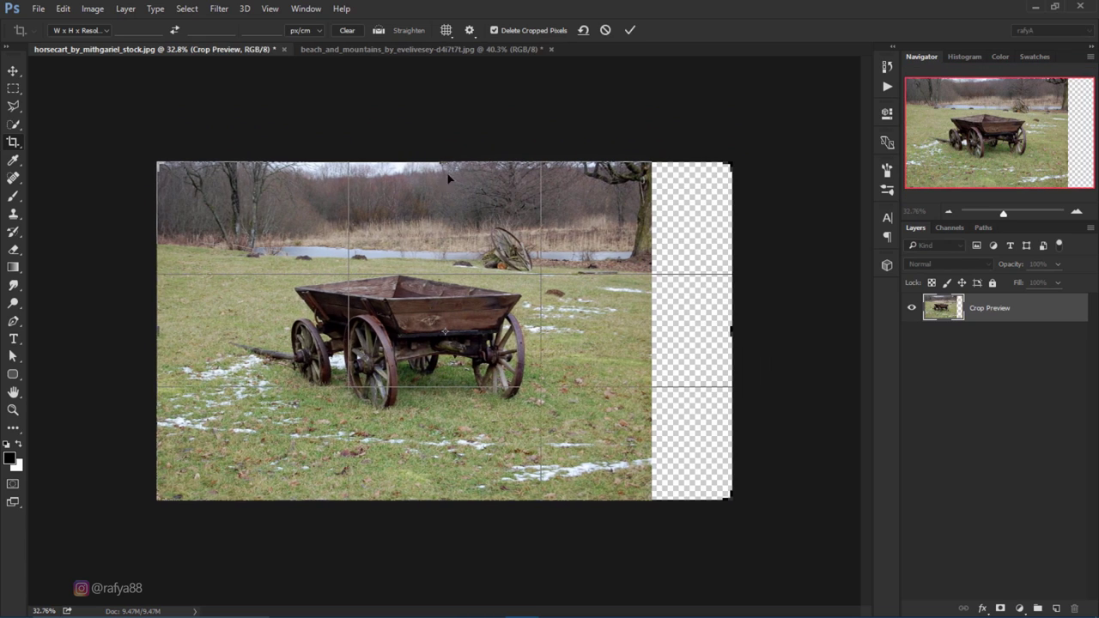
drag(437, 161, 438, 144)
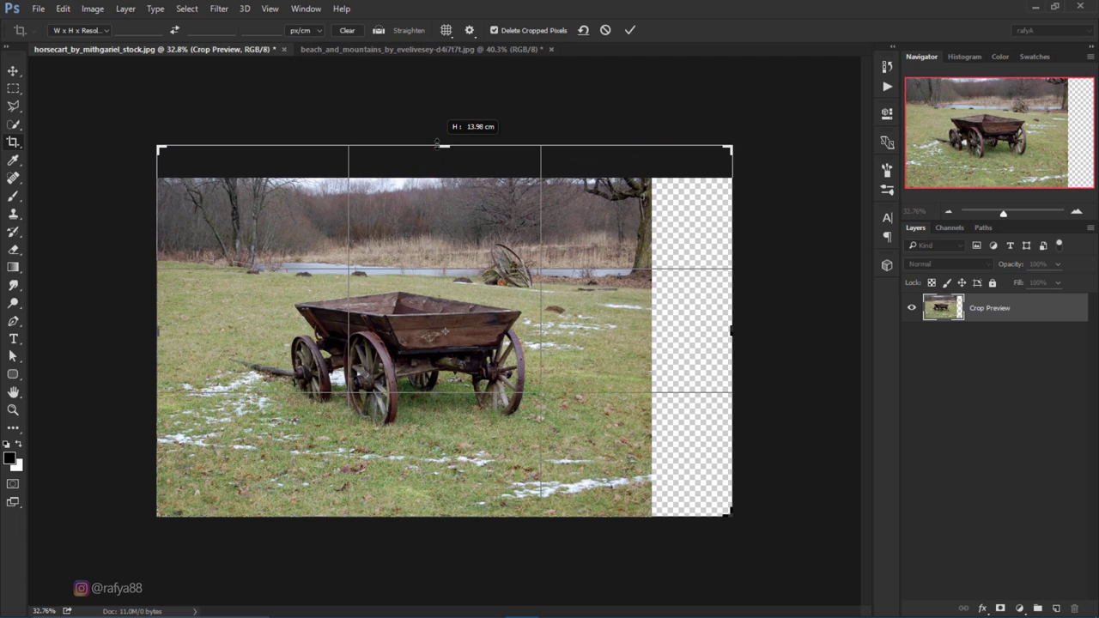
drag(441, 145, 444, 137)
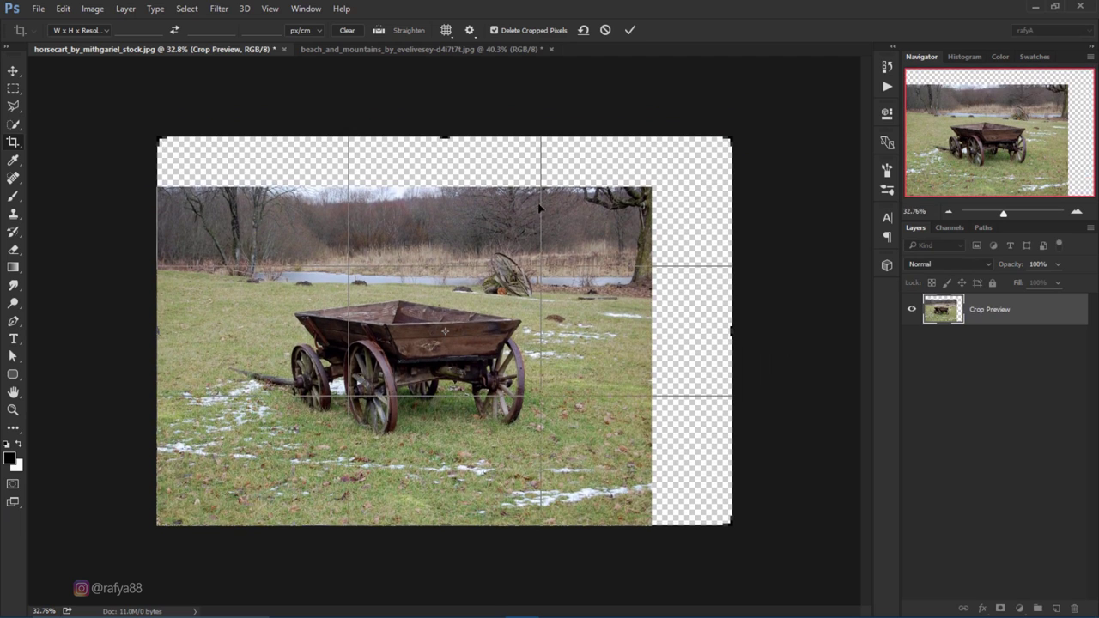
click(630, 30)
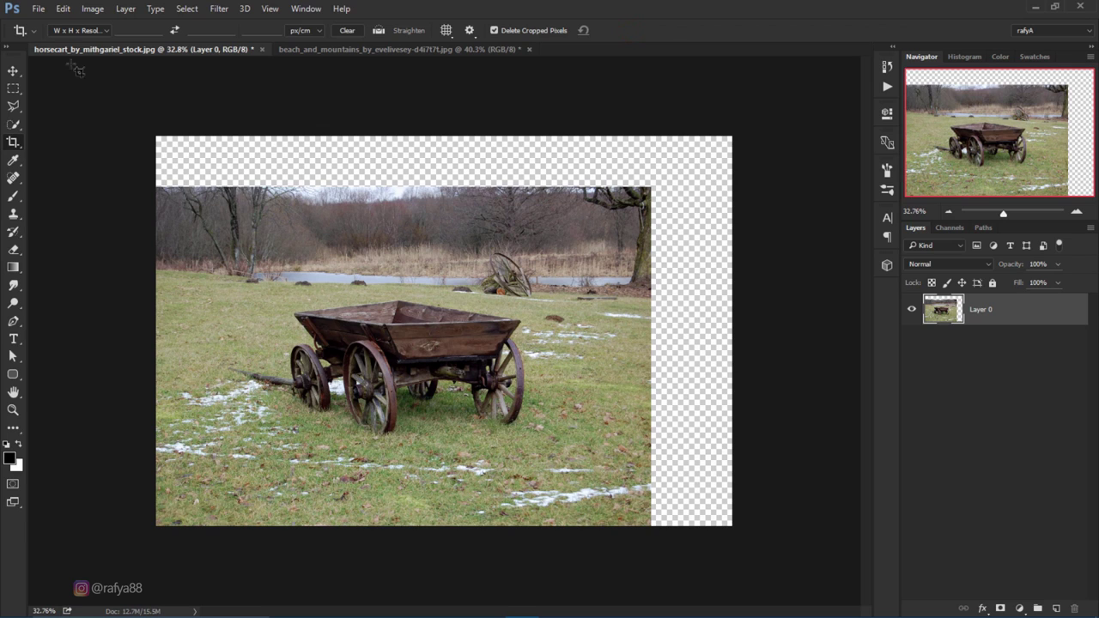
click(63, 8)
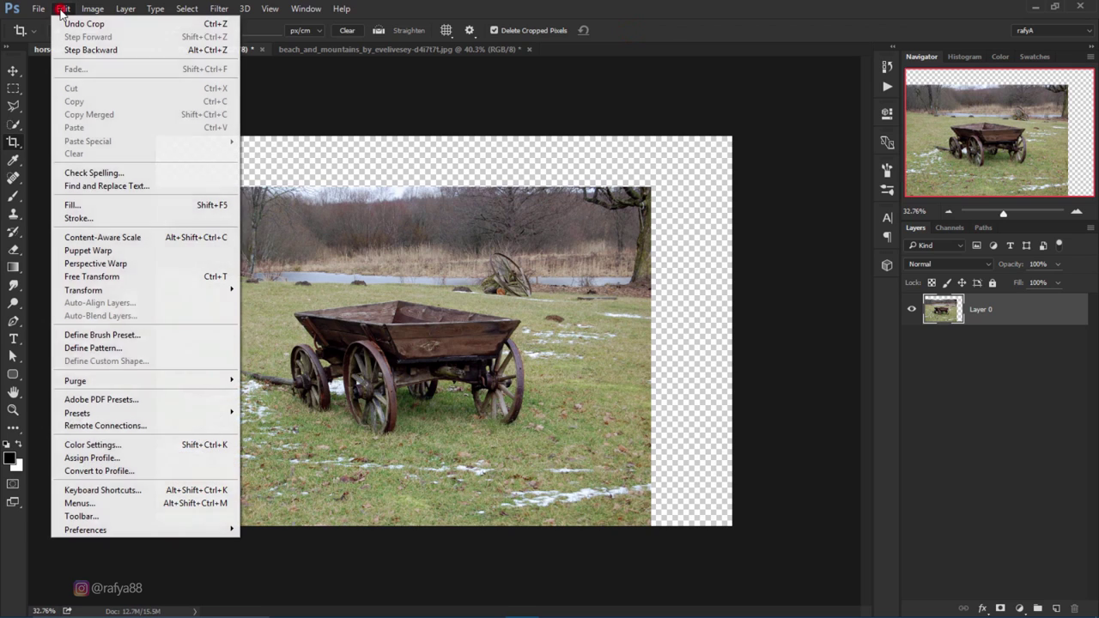
Step: Content-aware scale the cart photo, stretching its right and top edges to the canvas borders
click(153, 238)
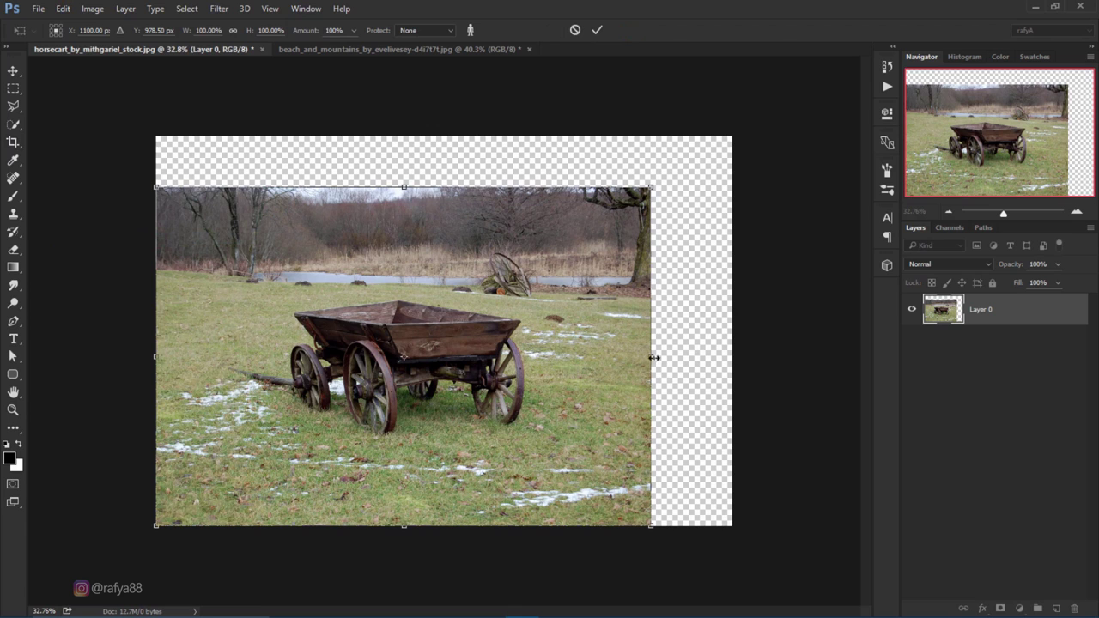
drag(653, 357, 730, 359)
drag(444, 186, 453, 131)
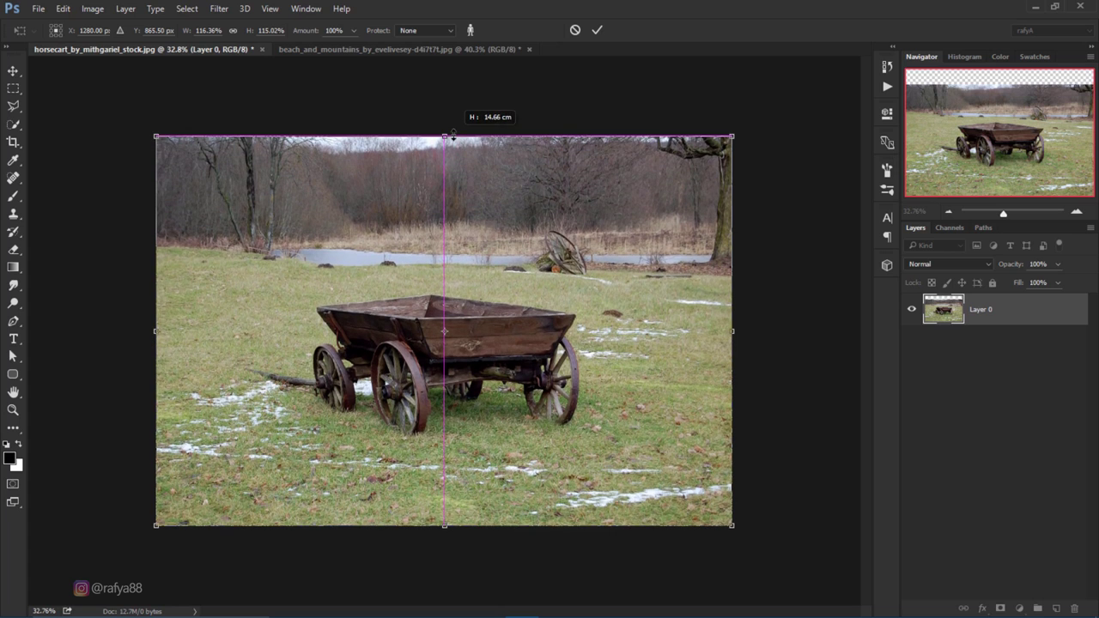
click(597, 30)
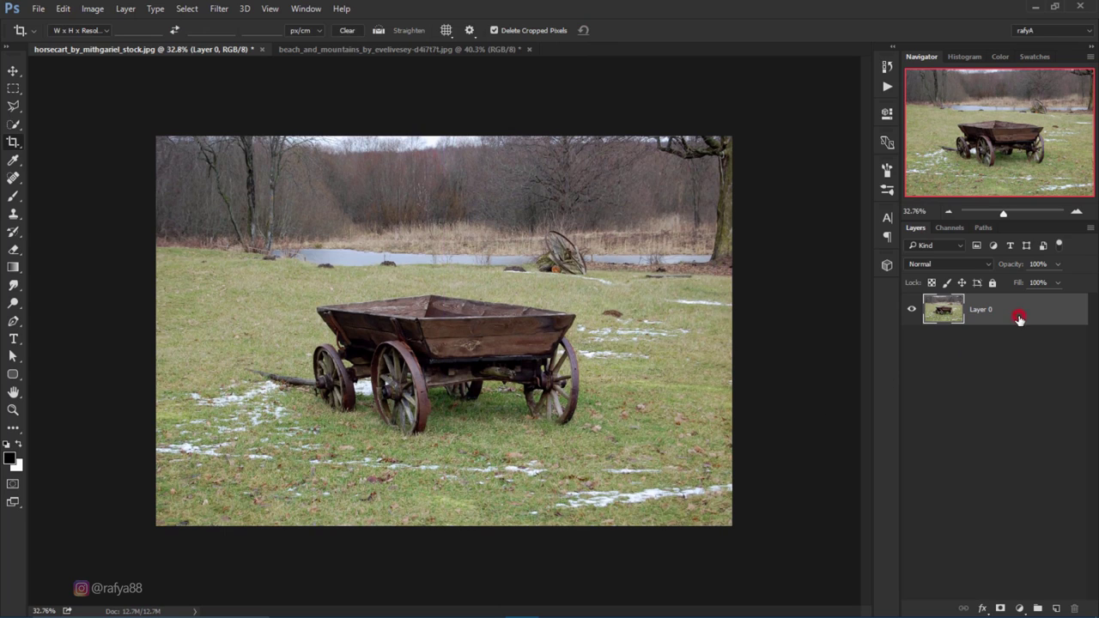
Step: Duplicate Layer 0, hide the original, and set the Pen tool to Path mode
drag(1009, 318, 1056, 608)
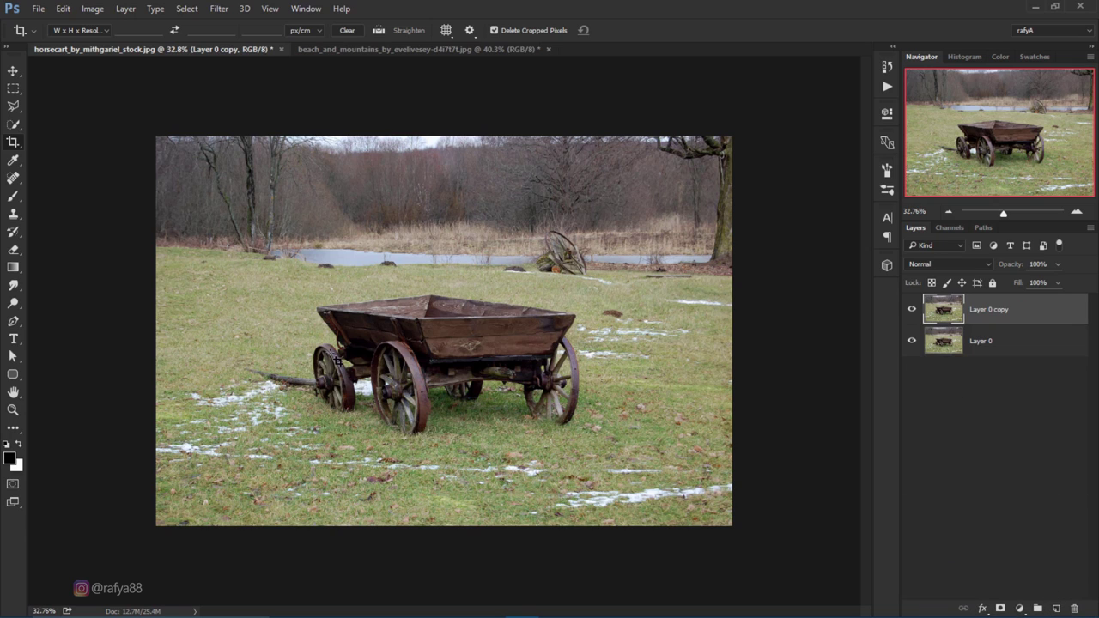
click(912, 342)
click(12, 322)
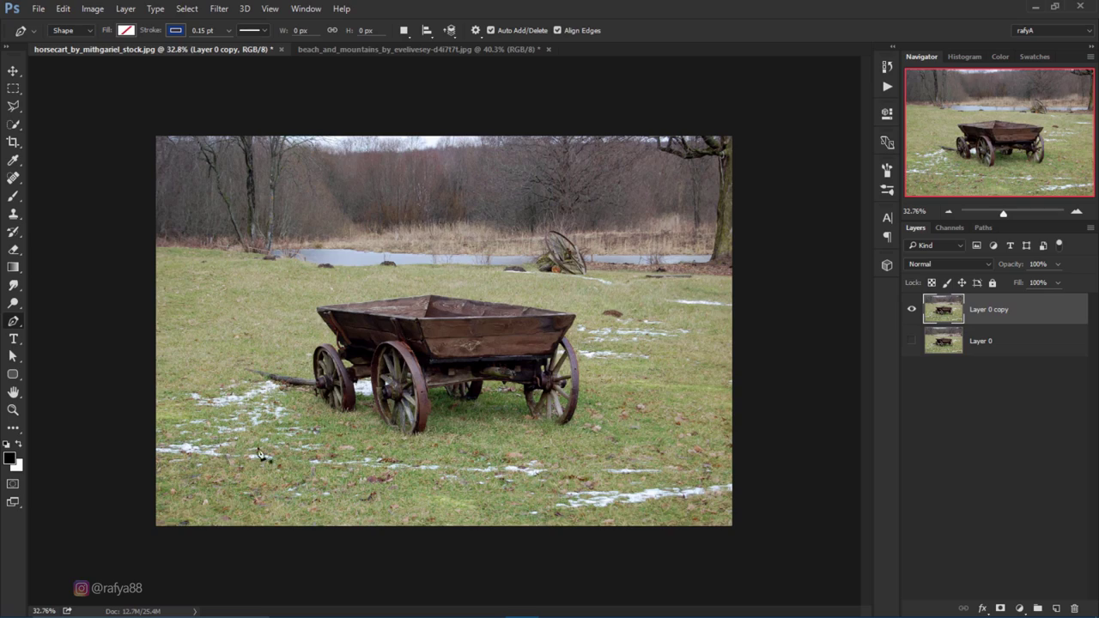
scroll(292, 395, up, 1)
scroll(292, 395, up, 1)
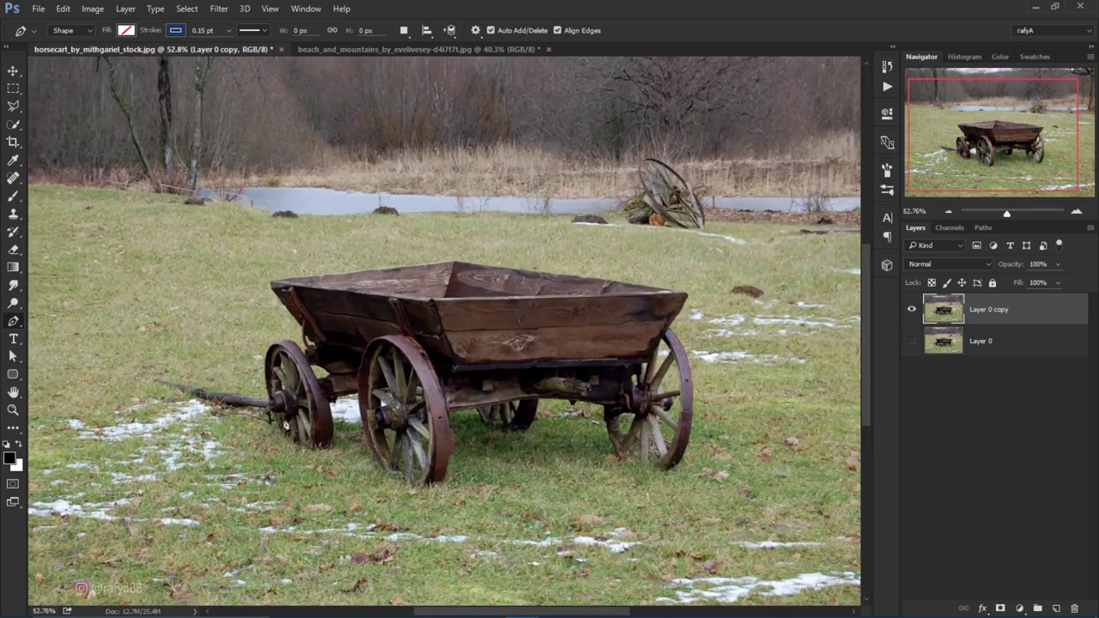
scroll(292, 395, up, 2)
scroll(292, 395, up, 2)
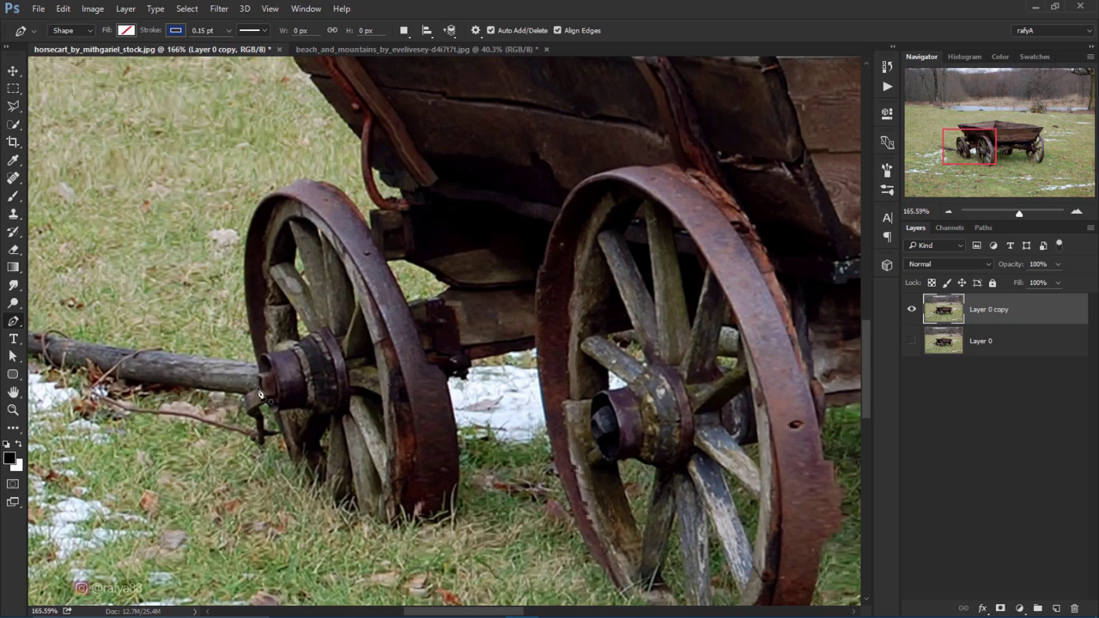
key(p)
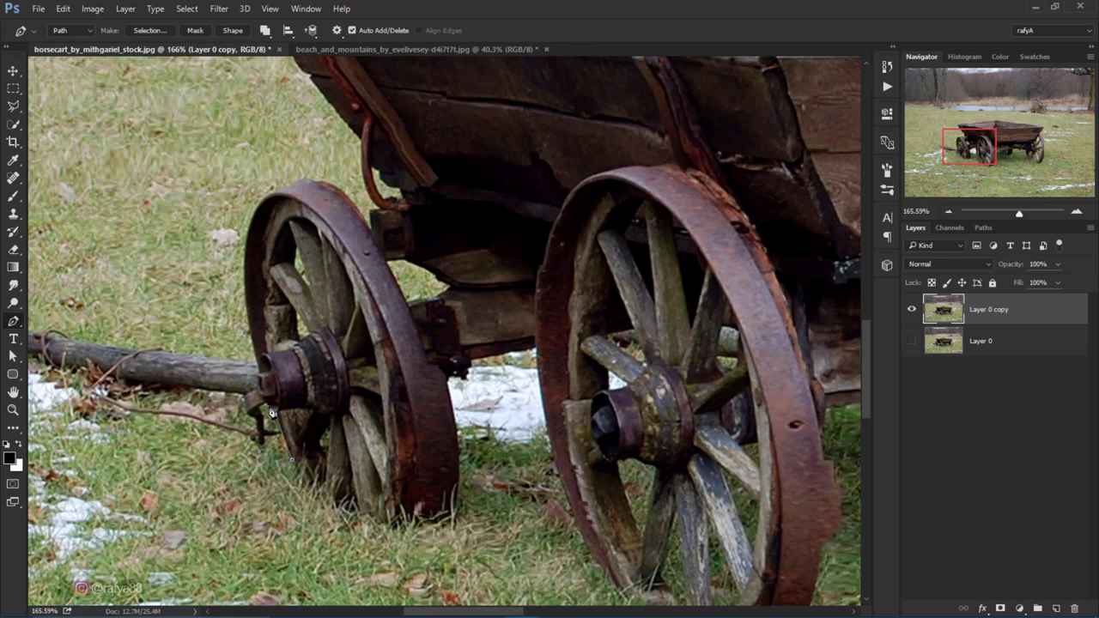
Step: Trace the path around the front wheel rim and along the cart bracket
drag(258, 411, 260, 419)
click(248, 258)
click(301, 182)
click(378, 210)
drag(369, 163, 403, 438)
click(376, 382)
click(348, 347)
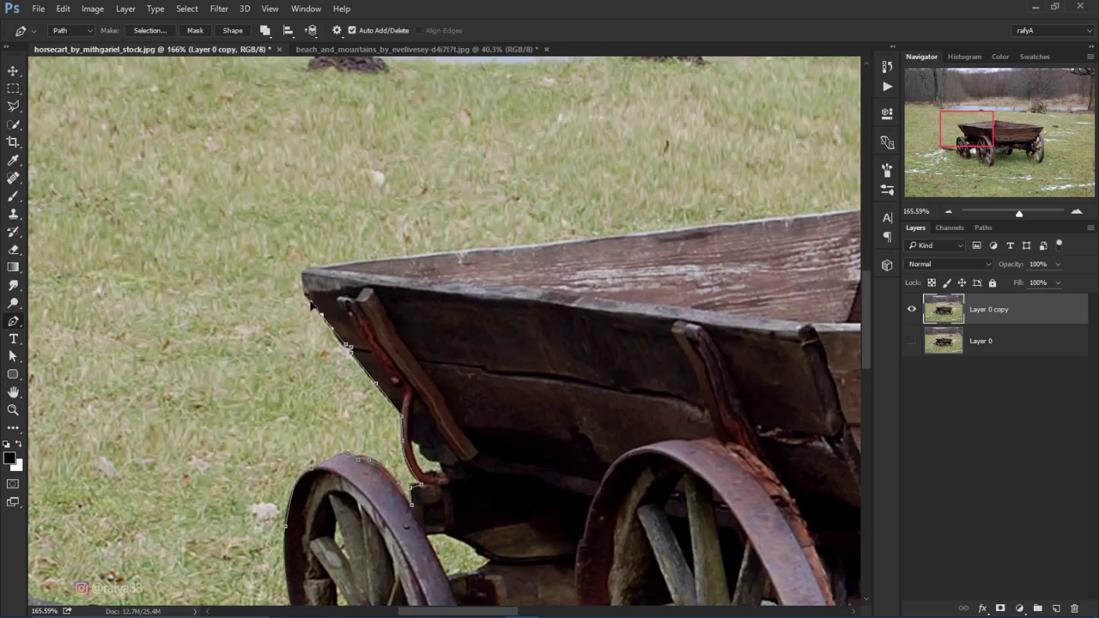
scroll(596, 241, up, 1)
scroll(550, 292, up, 1)
scroll(472, 349, up, 1)
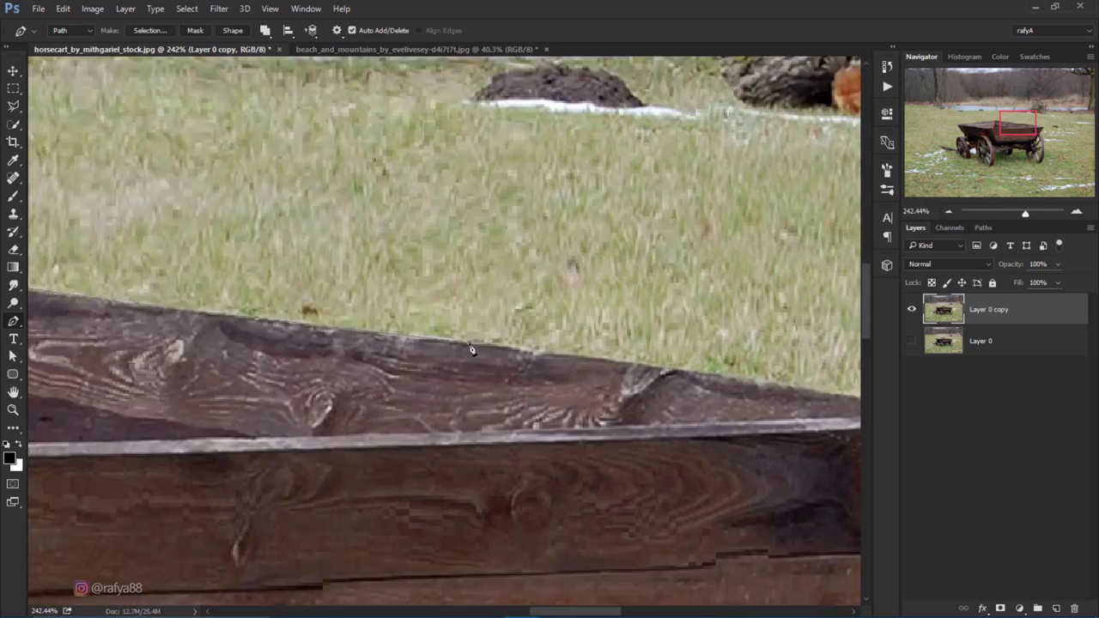
scroll(471, 349, right, 5)
scroll(343, 395, down, 3)
scroll(261, 446, down, 2)
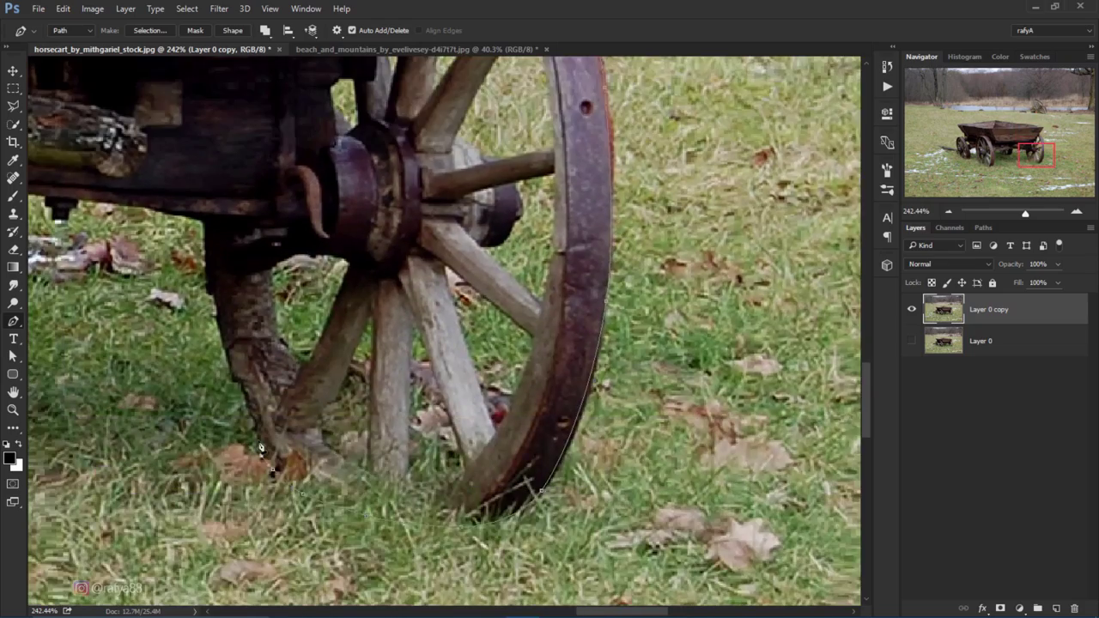
scroll(262, 447, left, 5)
Step: Finish the path around the rear wheel and along the cart's bottom edge
click(567, 301)
click(421, 288)
click(266, 273)
click(219, 416)
scroll(371, 418, left, 4)
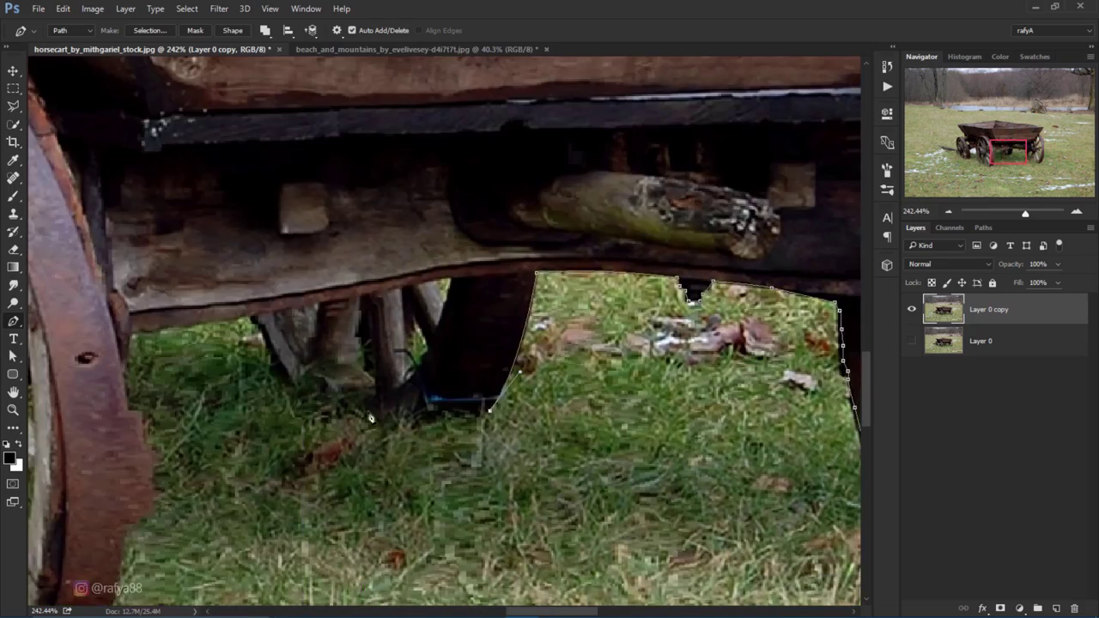
scroll(137, 472, down, 3)
scroll(183, 335, left, 5)
scroll(182, 335, up, 2)
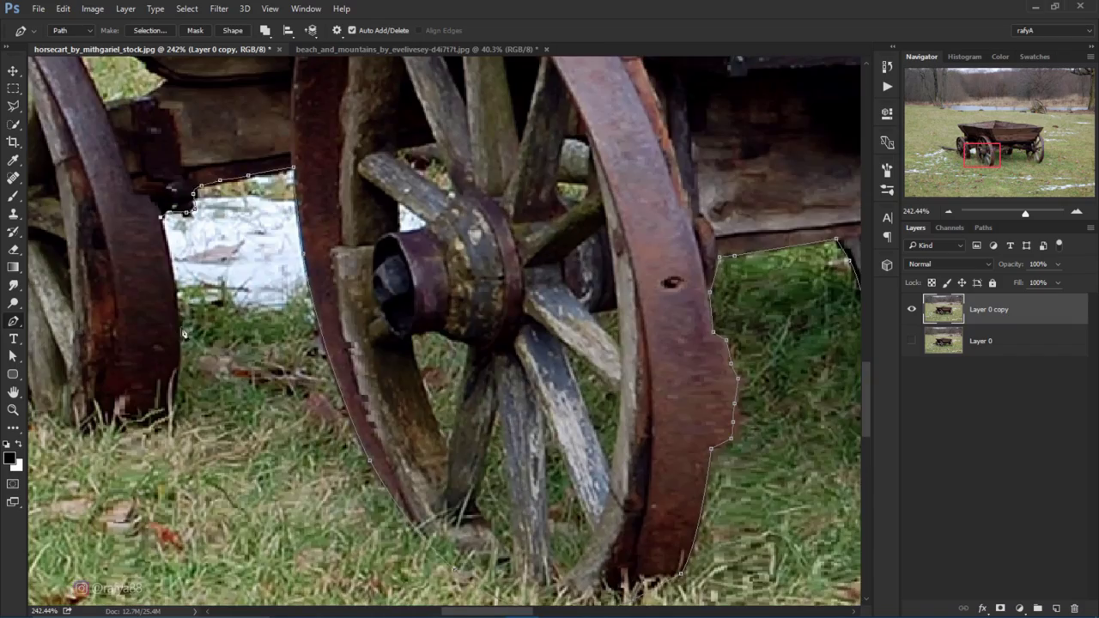
scroll(183, 335, left, 5)
scroll(343, 331, down, 2)
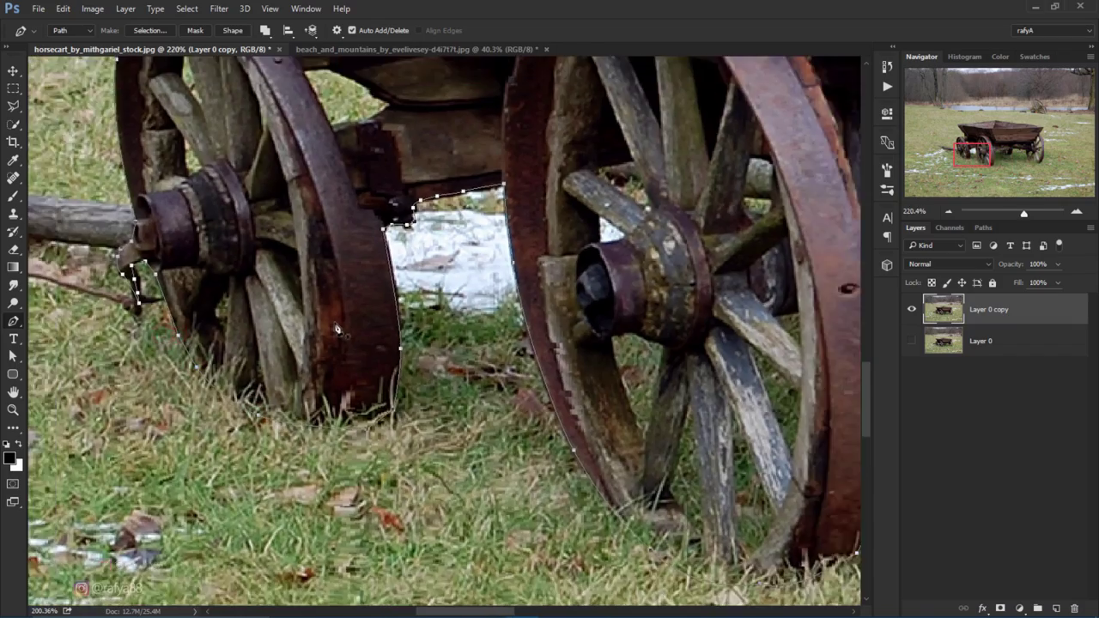
scroll(342, 331, down, 2)
scroll(369, 328, down, 1)
scroll(515, 325, down, 1)
scroll(527, 324, down, 1)
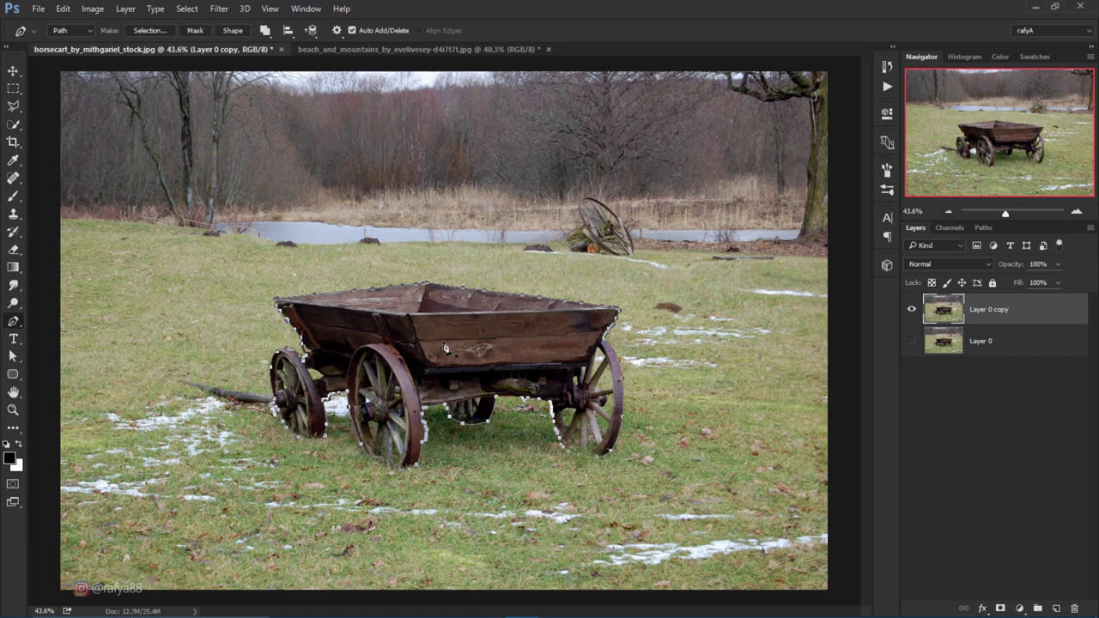
Step: Convert the cart path to a selection and turn it into a layer mask
right_click(460, 324)
click(549, 335)
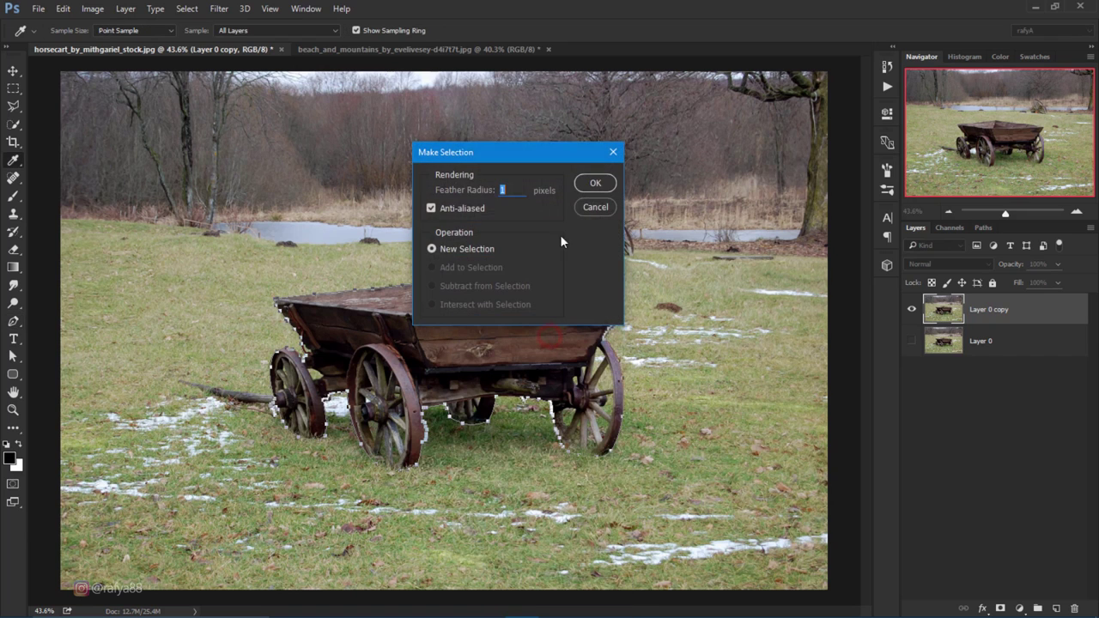
click(593, 183)
click(1000, 608)
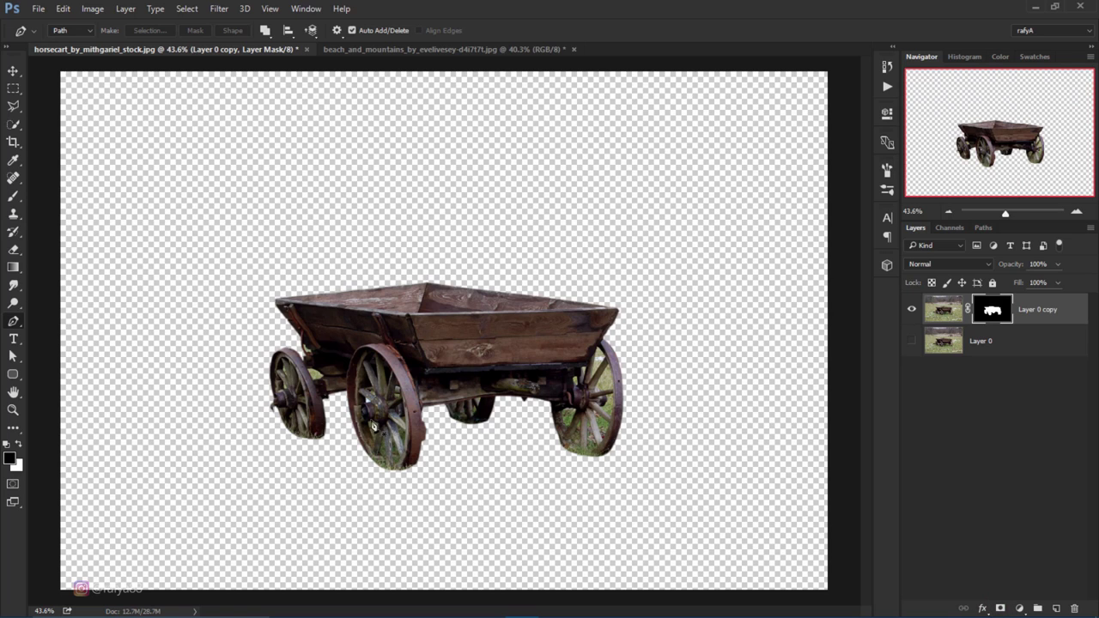
Step: Zoom in and lasso-select the grass patch between the spokes, adding to the selection
drag(316, 408, 359, 359)
scroll(359, 359, up, 1)
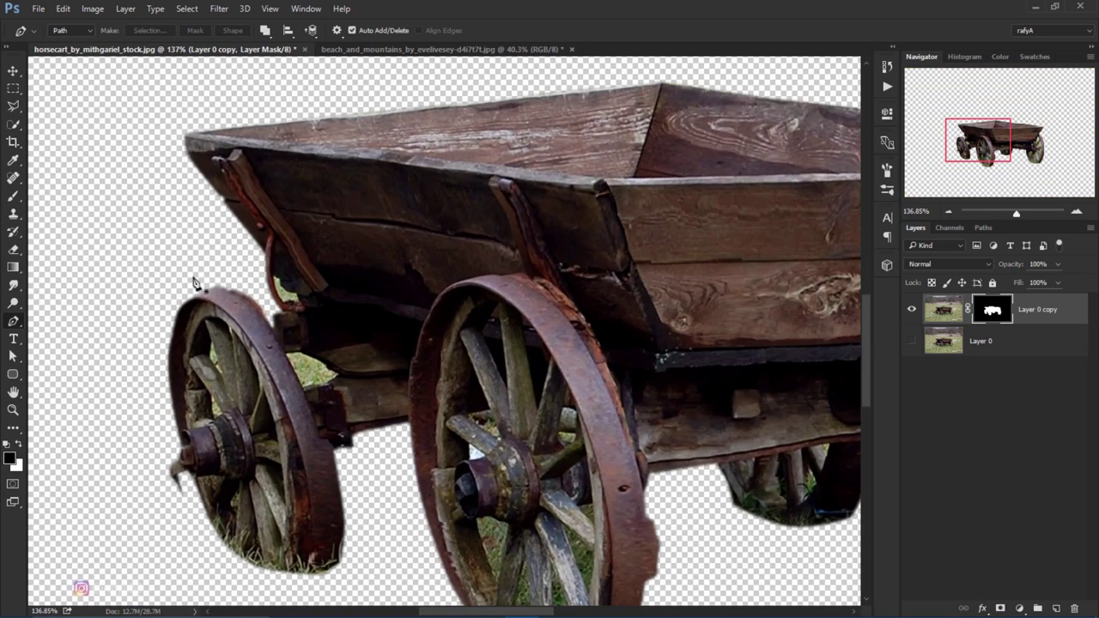
click(13, 107)
click(74, 30)
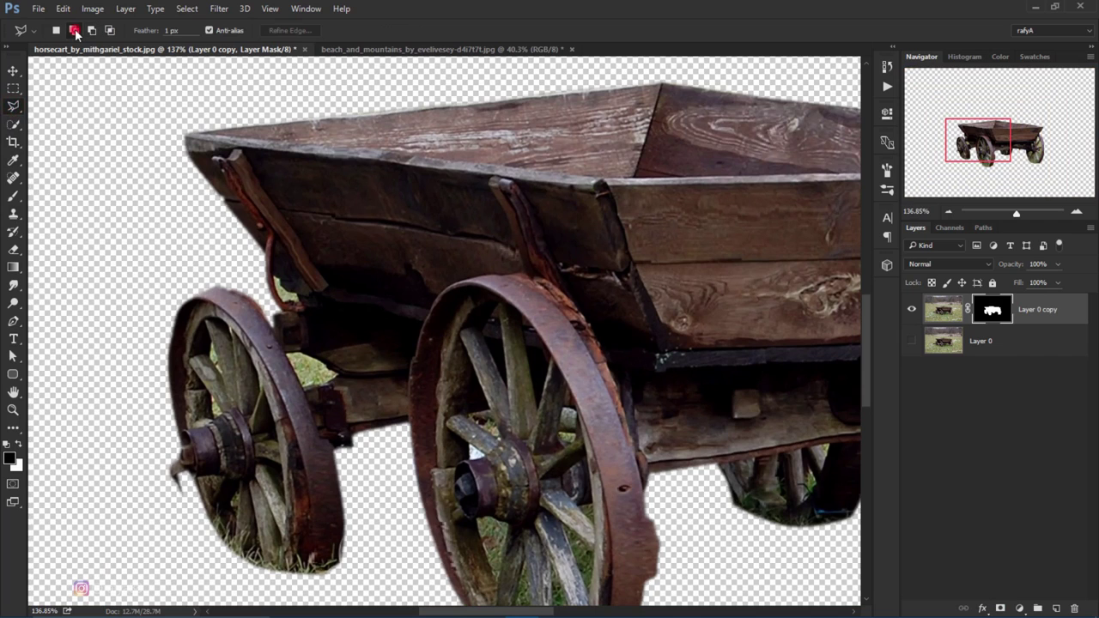
scroll(270, 277, up, 4)
mouse_move(268, 273)
mouse_down()
mouse_move(286, 316)
mouse_move(301, 296)
mouse_up()
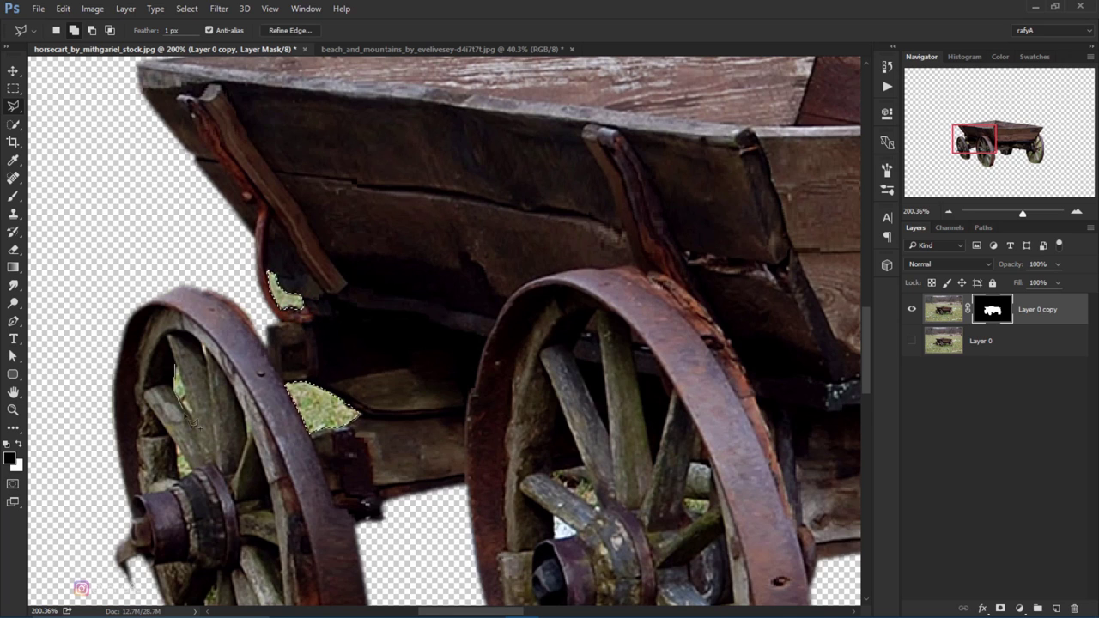
Step: Pan across the wheels to review them, then fit the whole wagon in view
scroll(314, 428, down, 3)
scroll(507, 348, right, 3)
scroll(507, 347, down, 2)
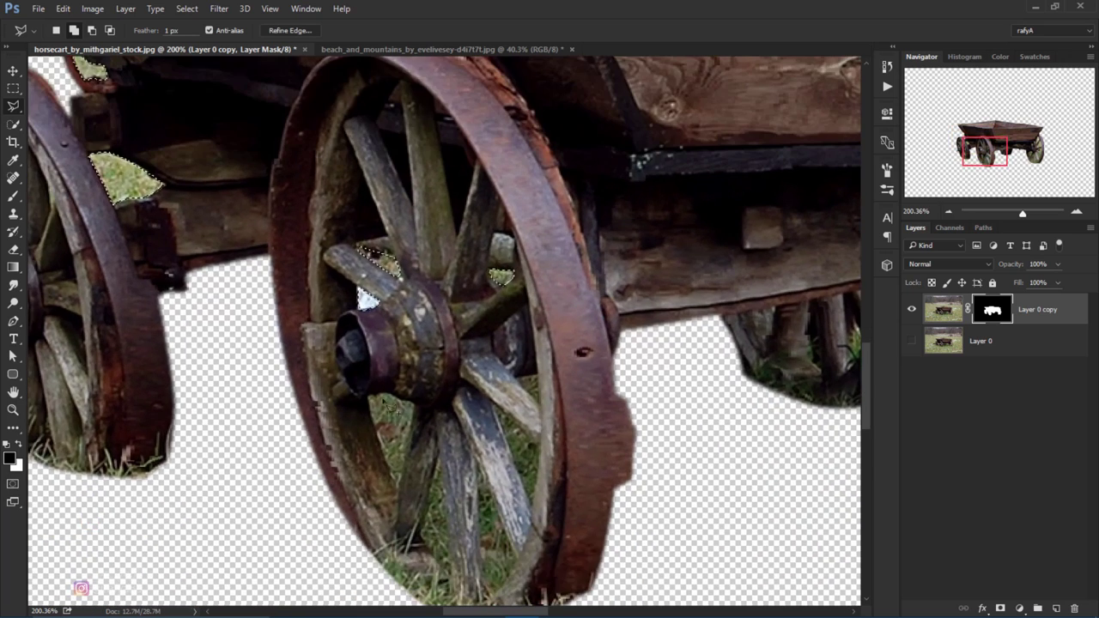
scroll(524, 382, down, 2)
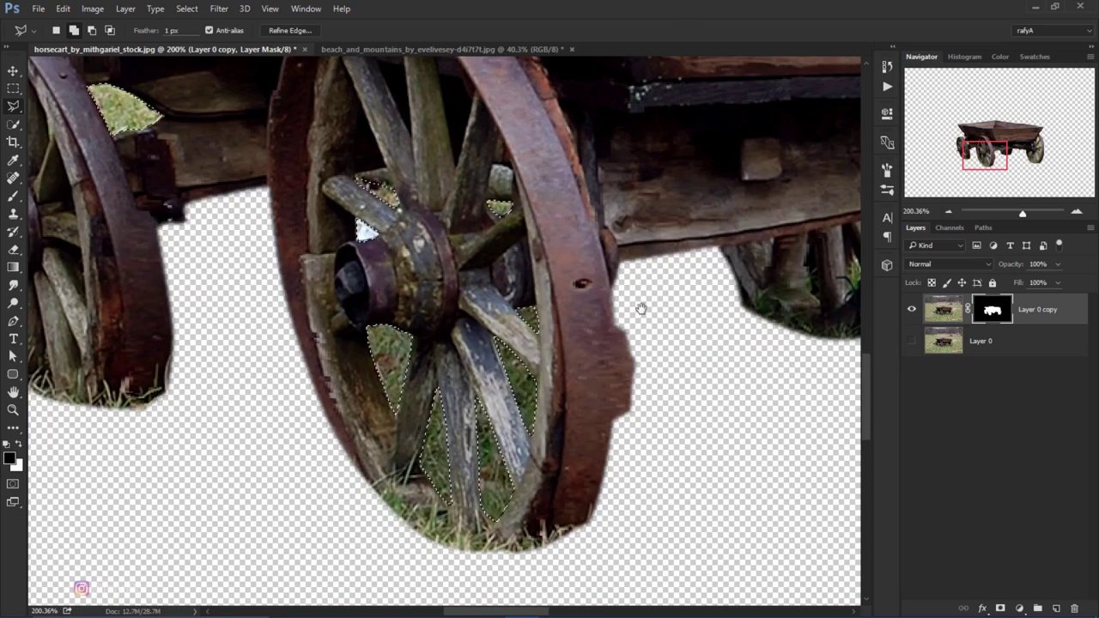
scroll(636, 310, right, 3)
alt+scroll(661, 344, down, 1)
scroll(666, 352, up, 3)
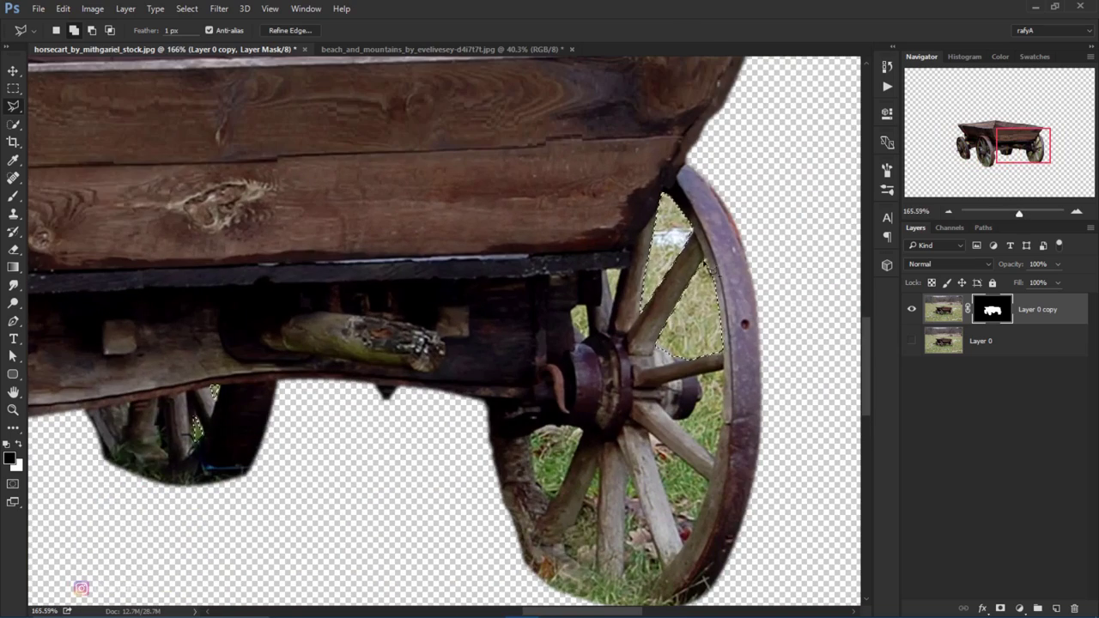
scroll(653, 447, down, 2)
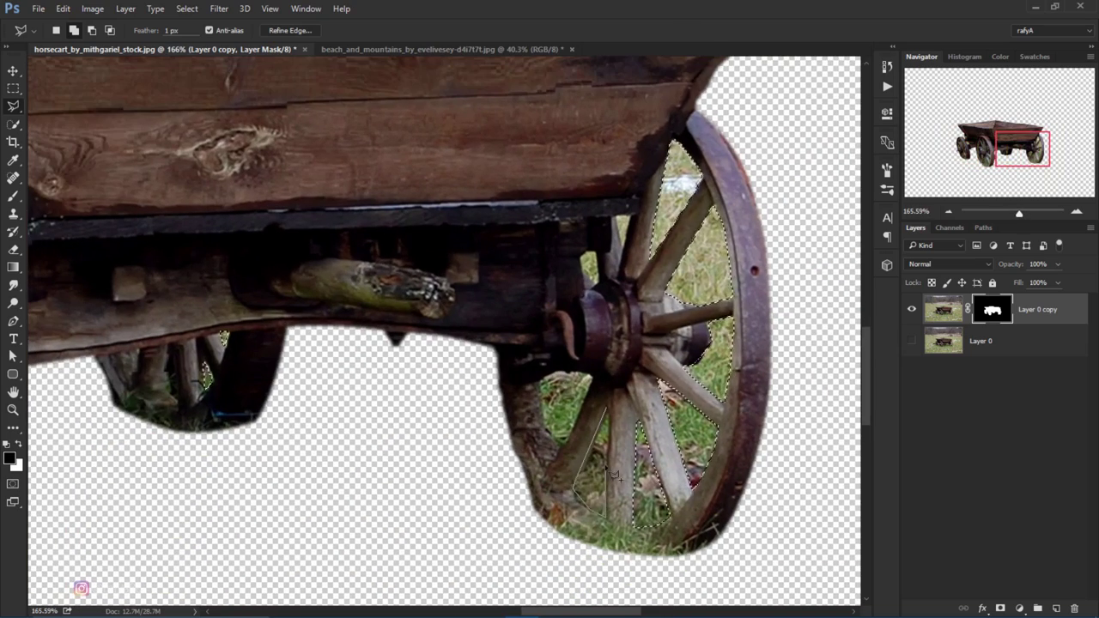
key(ctrl+0)
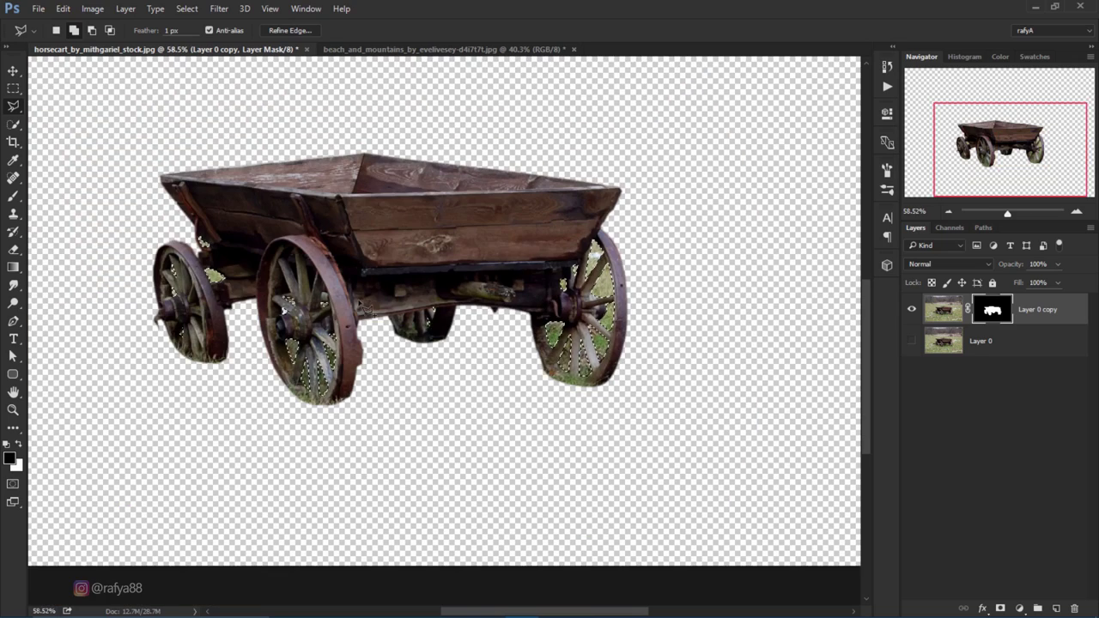
alt+scroll(359, 325, up, 1)
alt+scroll(359, 325, up, 1)
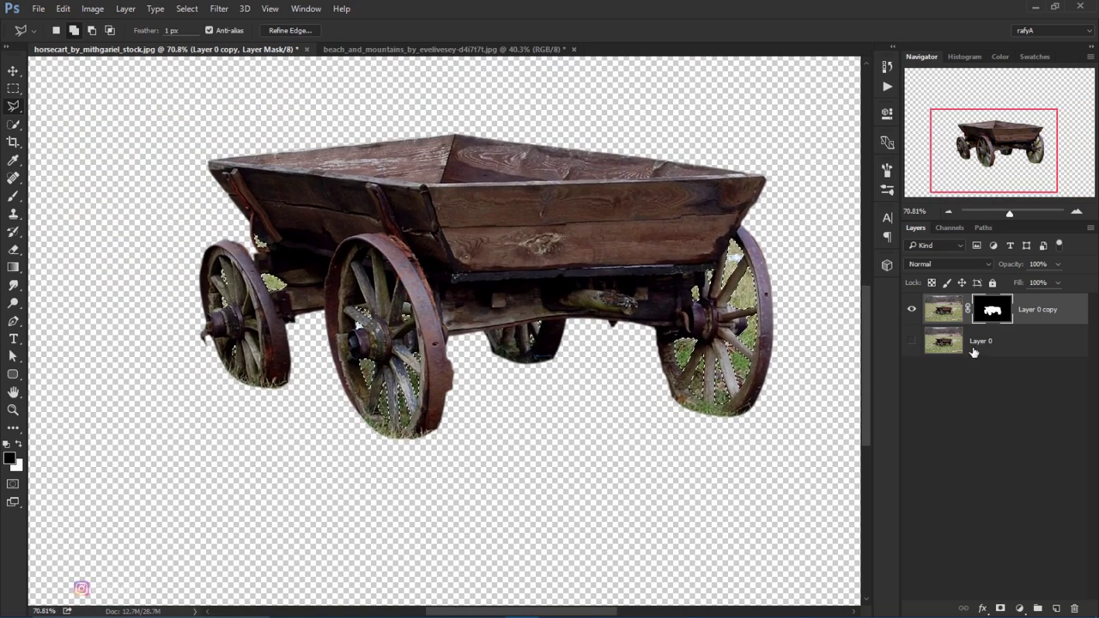
click(12, 196)
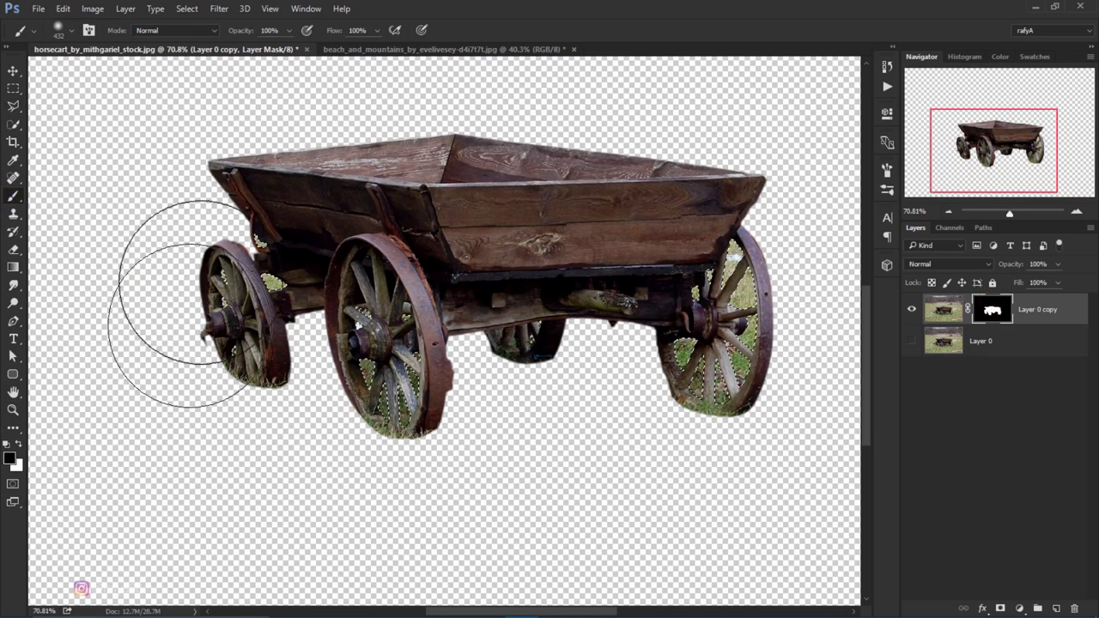
Step: Paint black on the mask over the grass in the left, rear and front wheels, then deselect
drag(214, 283, 271, 339)
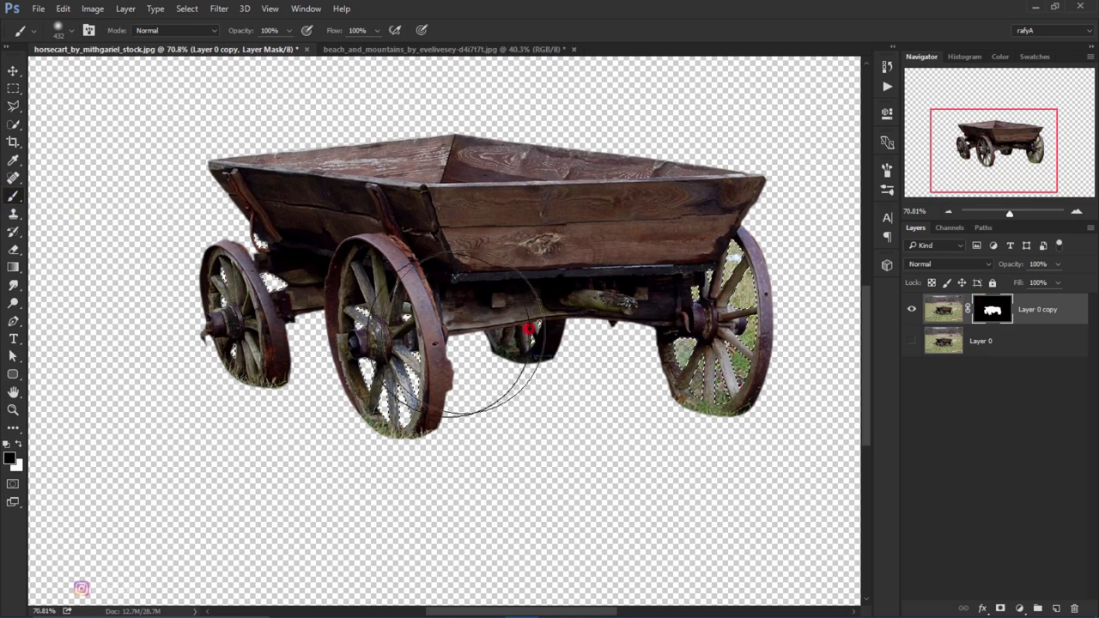
drag(714, 277, 712, 362)
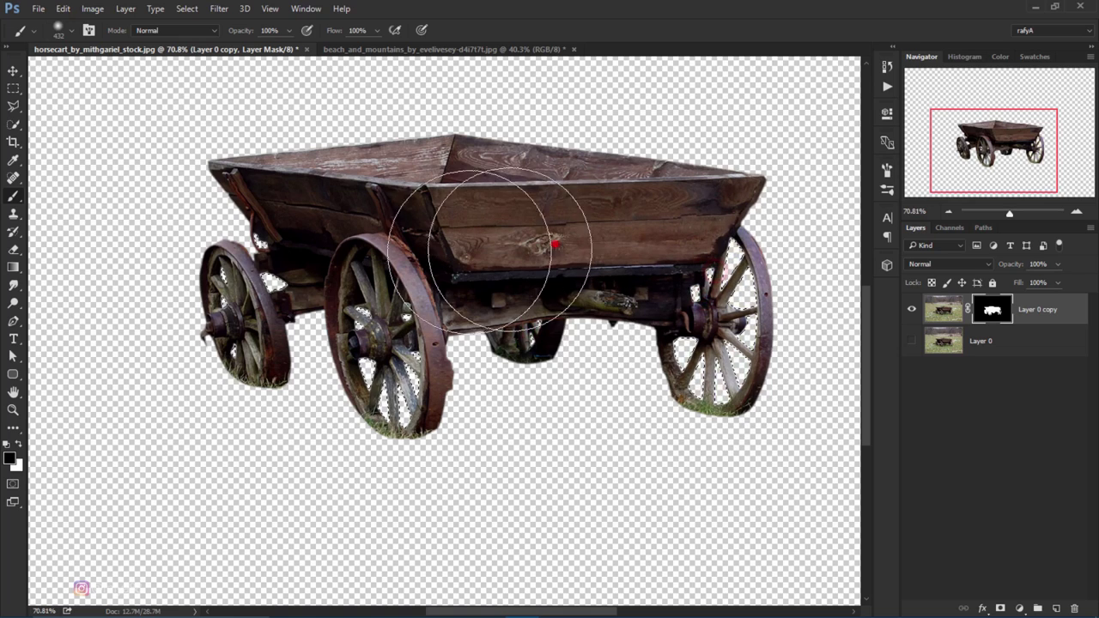
drag(341, 288, 341, 367)
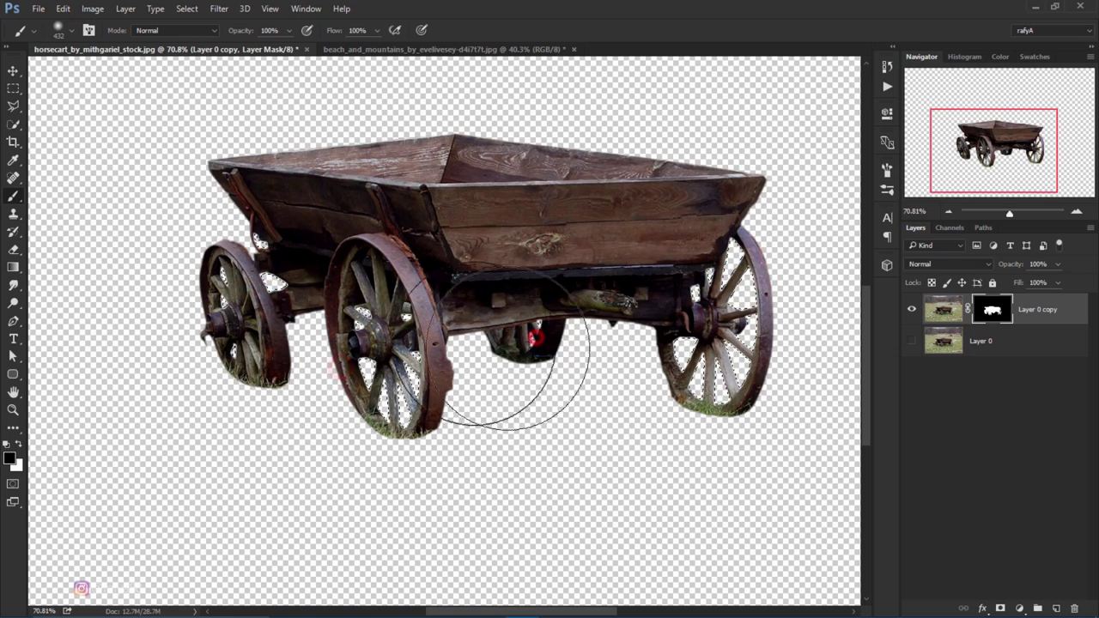
click(639, 326)
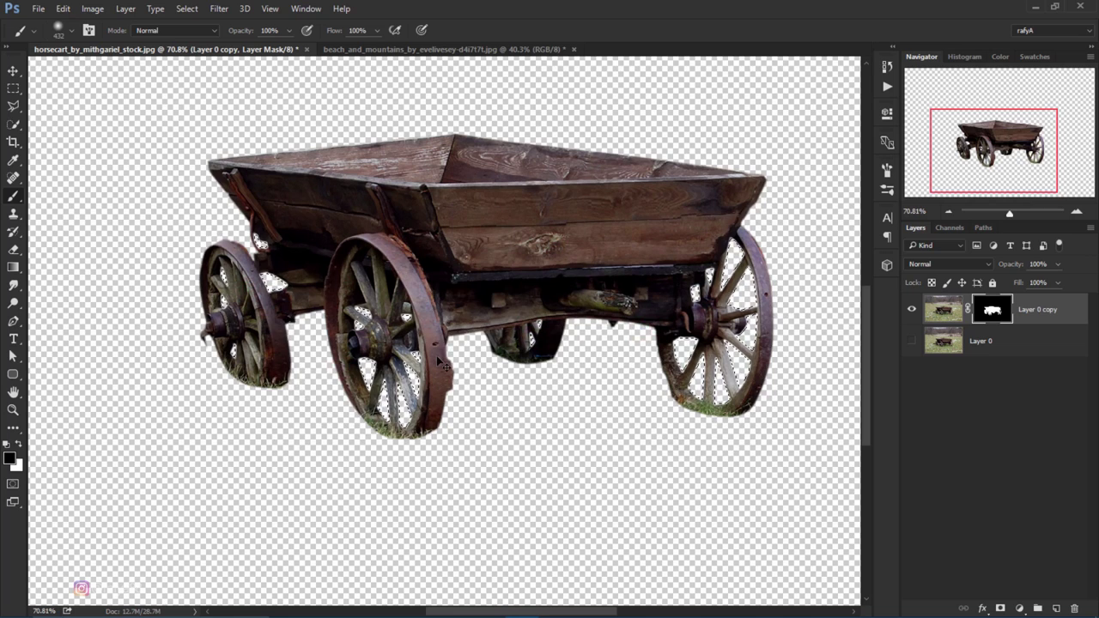
key(ctrl+d)
Step: Make the original field photo Layer 0 visible again and select it
scroll(478, 331, down, 3)
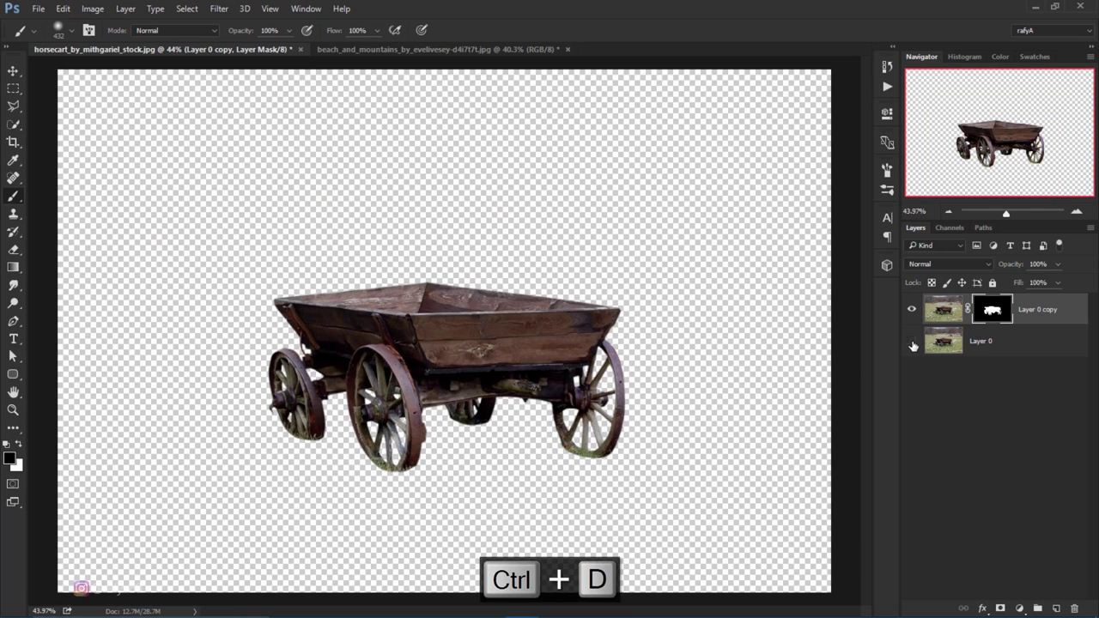
click(912, 341)
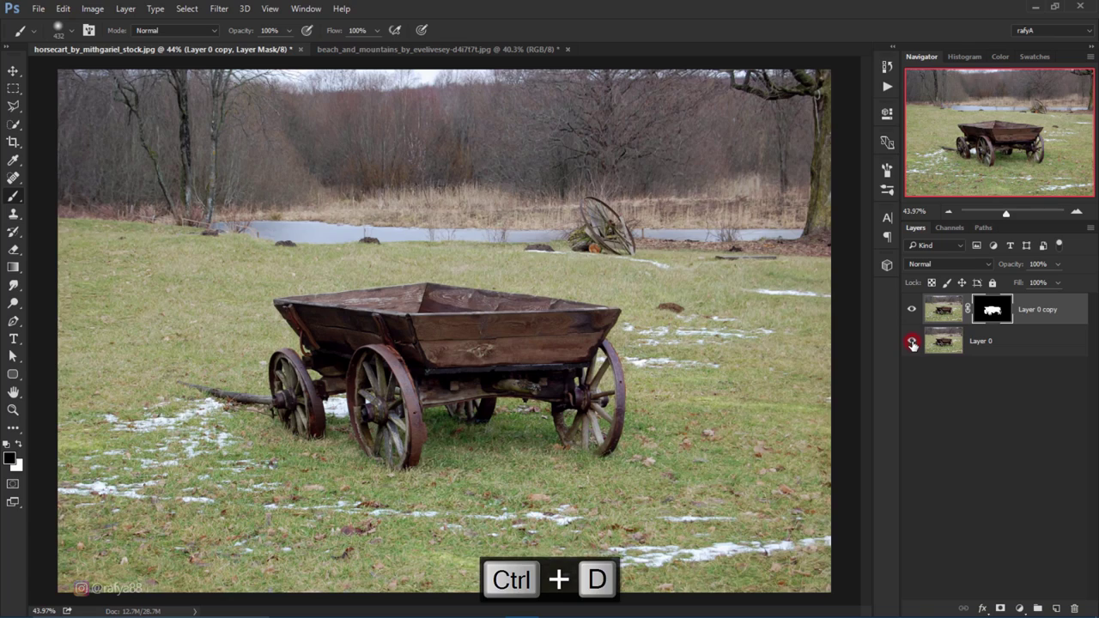
click(913, 342)
click(912, 342)
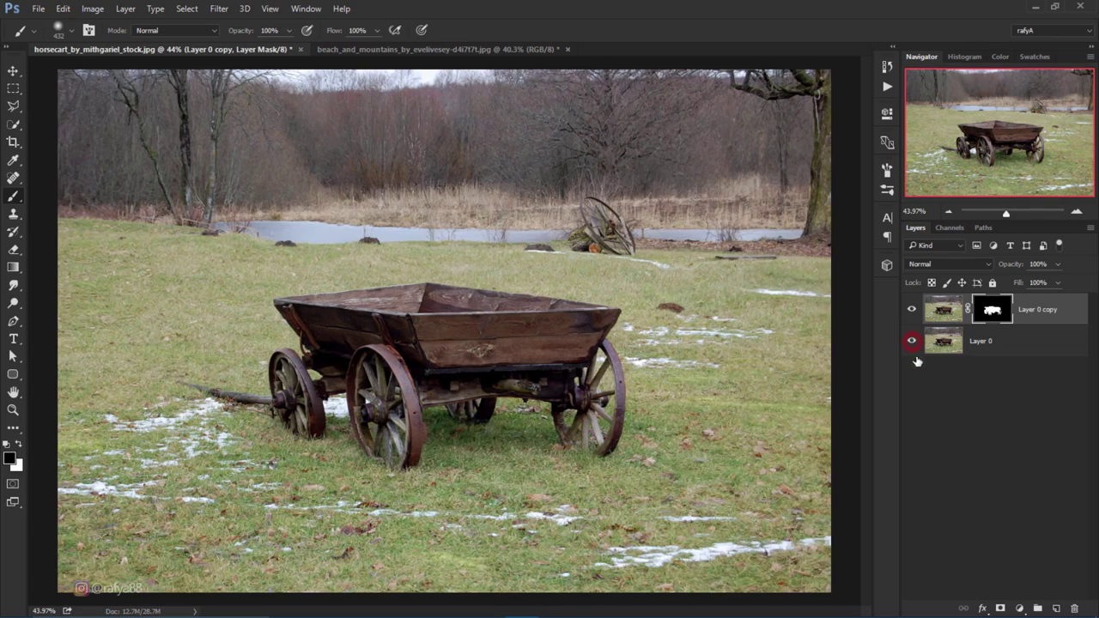
click(1006, 347)
scroll(650, 361, down, 1)
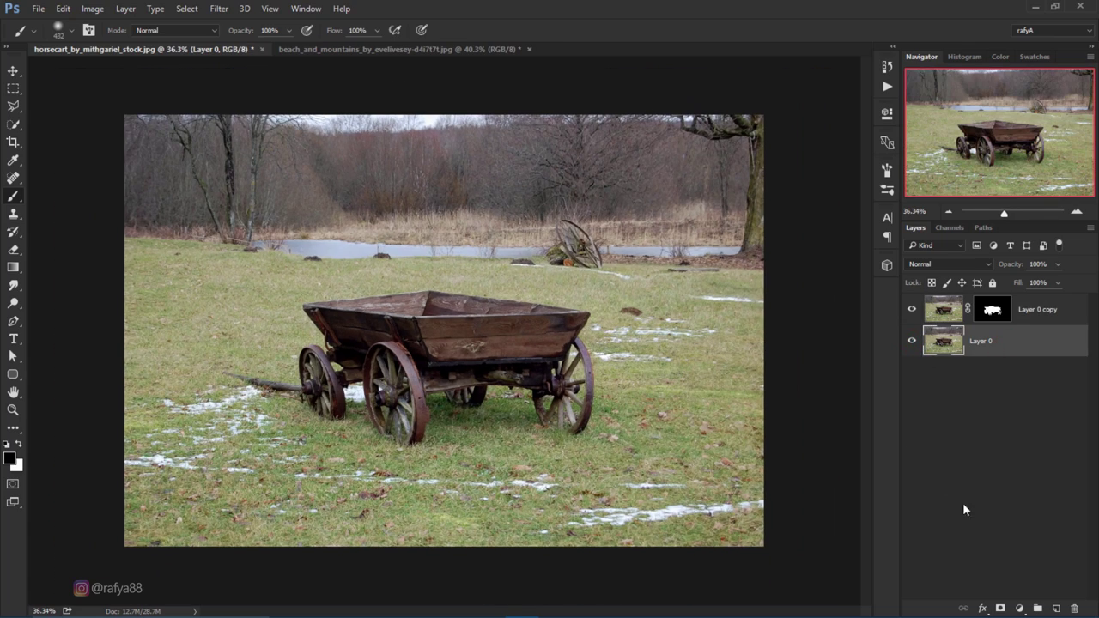
Step: Add a mask to Layer 0 and set up a linear gradient with swapped colours
click(1000, 608)
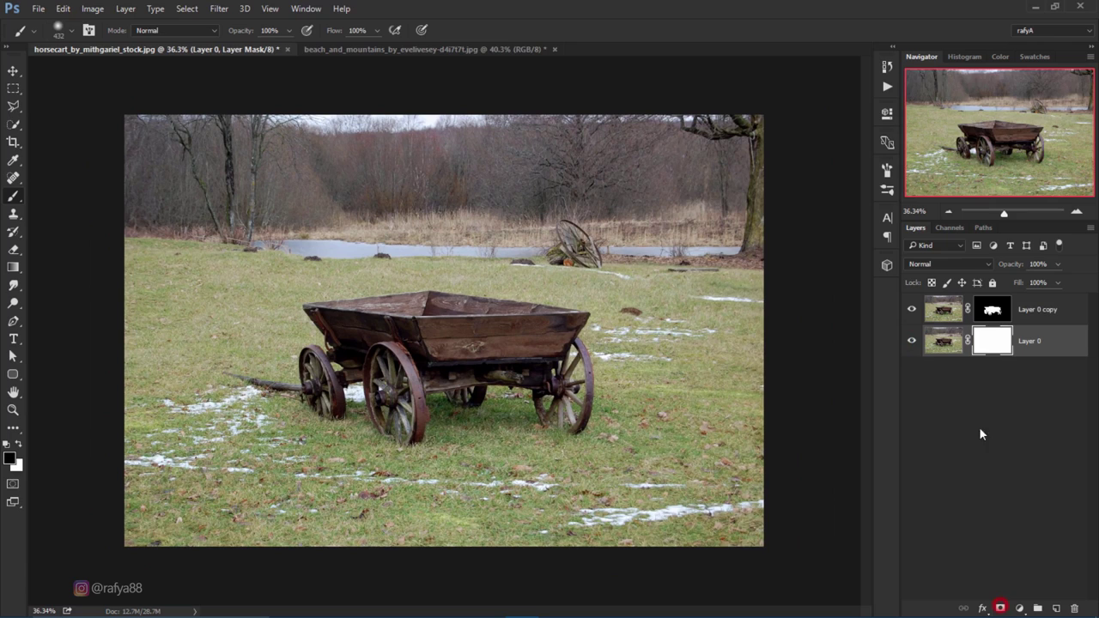
click(14, 268)
right_click(14, 269)
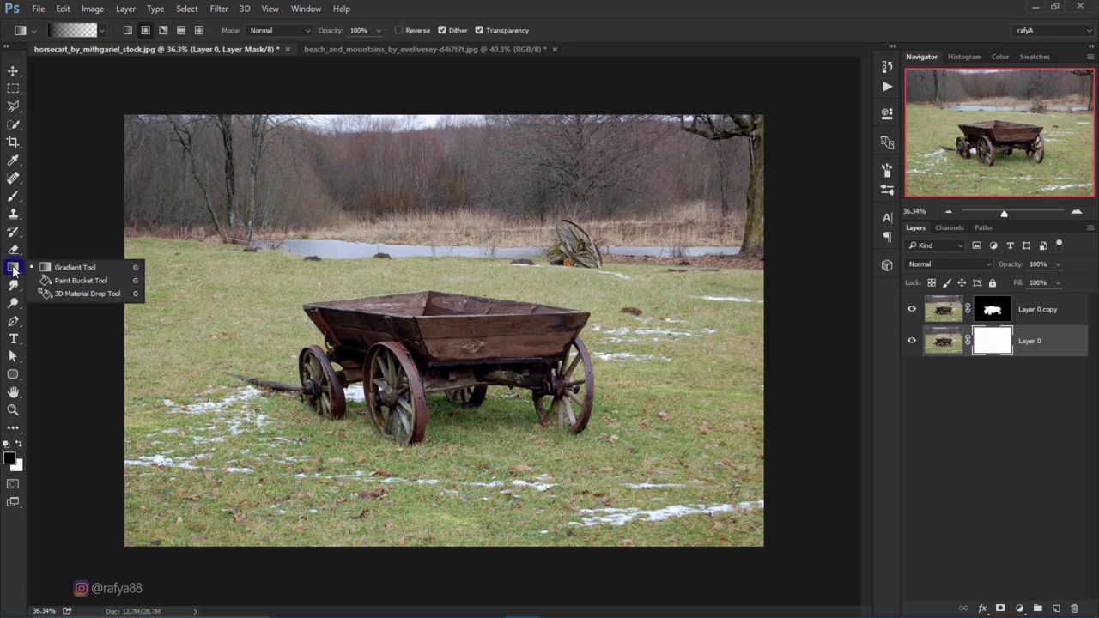
click(78, 268)
click(129, 31)
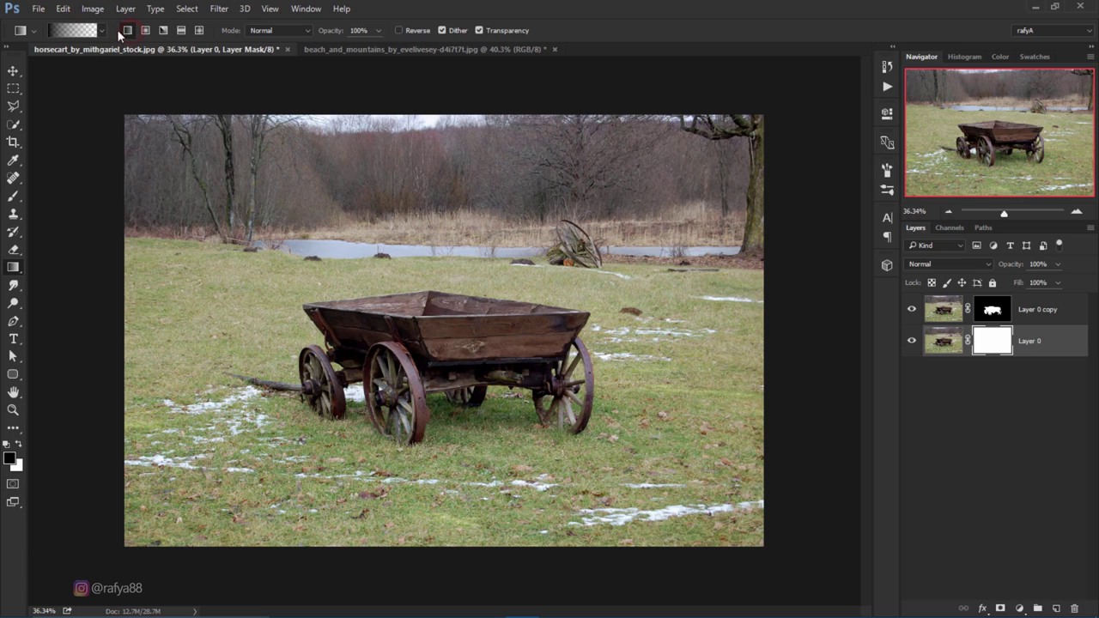
click(18, 445)
Step: Drag a vertical black-to-white gradient so the field fades into haze above the cart
drag(454, 202, 454, 395)
drag(469, 222, 471, 370)
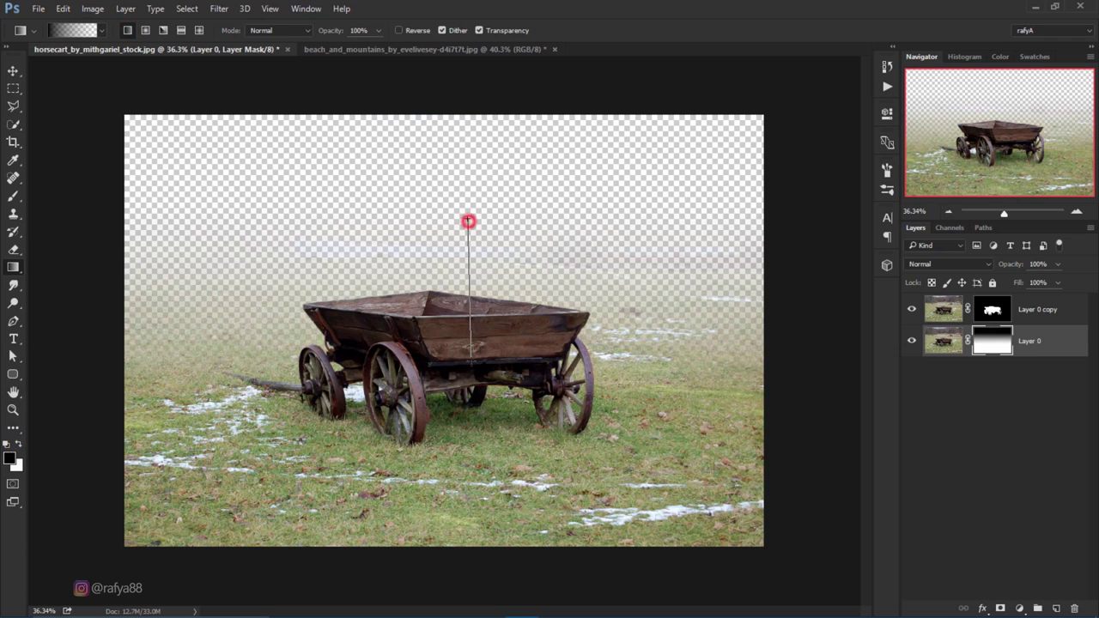
drag(458, 230, 461, 352)
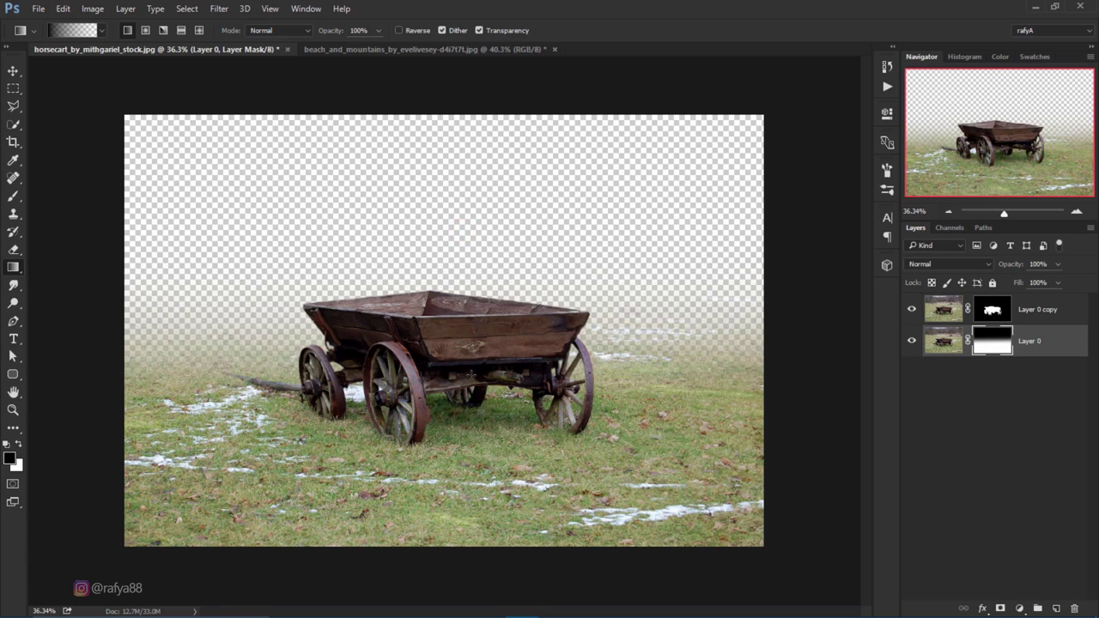
click(13, 71)
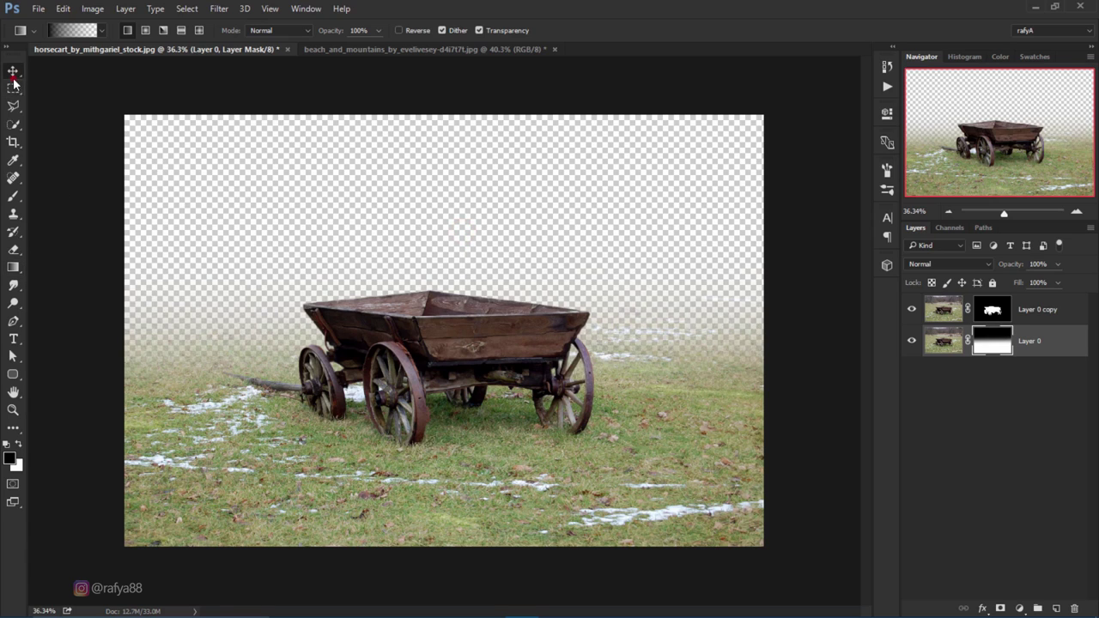
Step: Copy the beach-and-mountains photo in as Layer 1 below Layer 0, shifted right
click(345, 50)
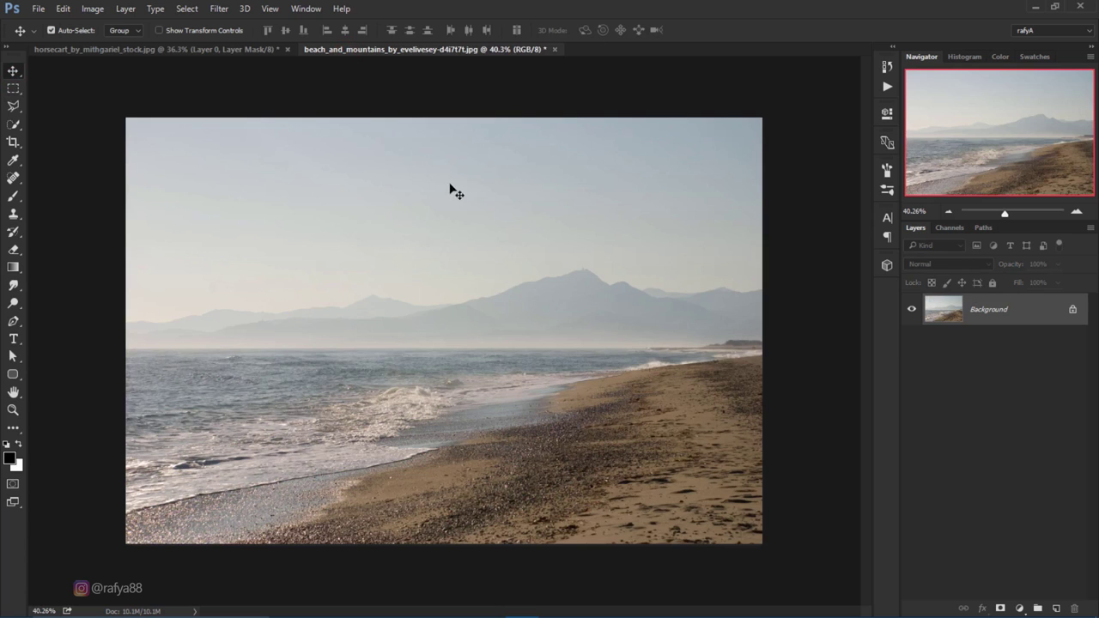
drag(450, 189, 395, 155)
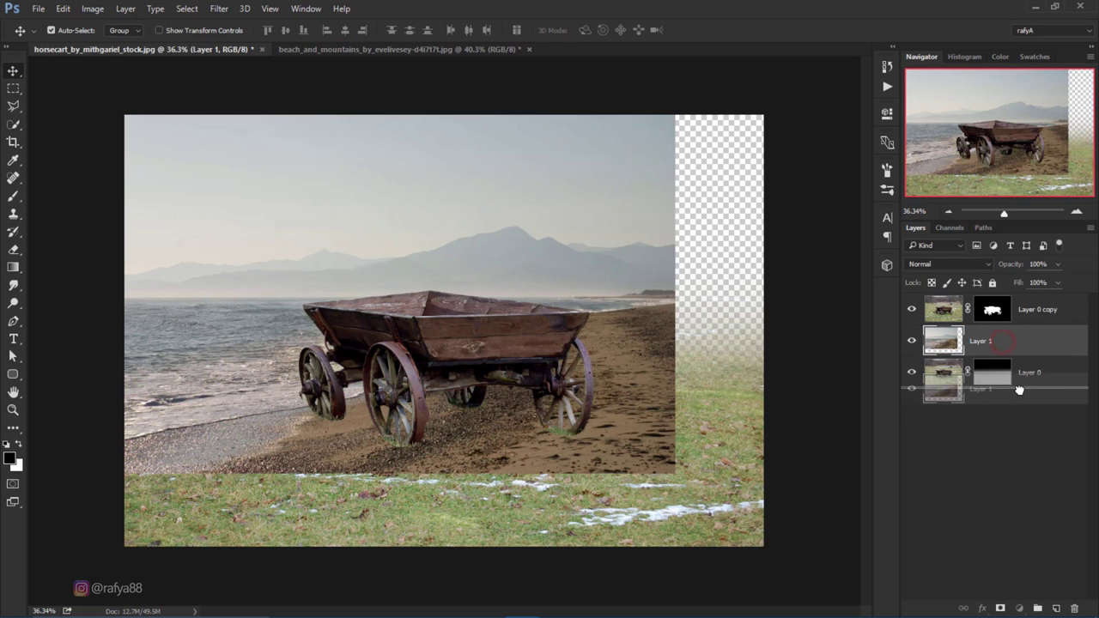
drag(966, 361, 965, 387)
drag(446, 196, 524, 196)
Step: Scale the mountain backdrop to 131% and position it behind the field
key(ctrl+t)
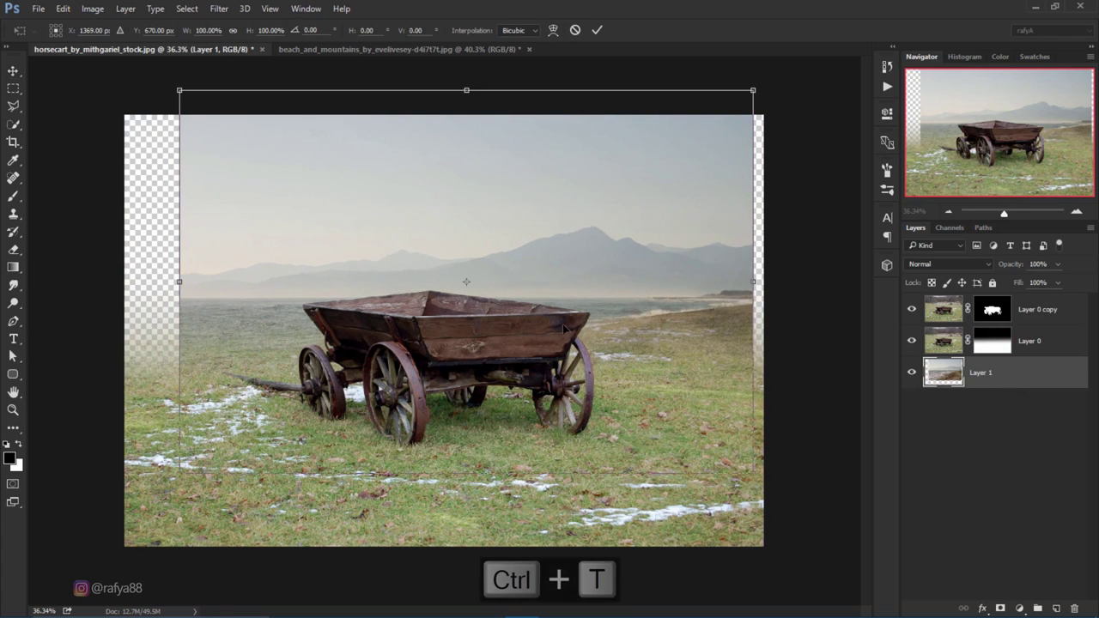
scroll(563, 324, down, 2)
drag(690, 447, 756, 491)
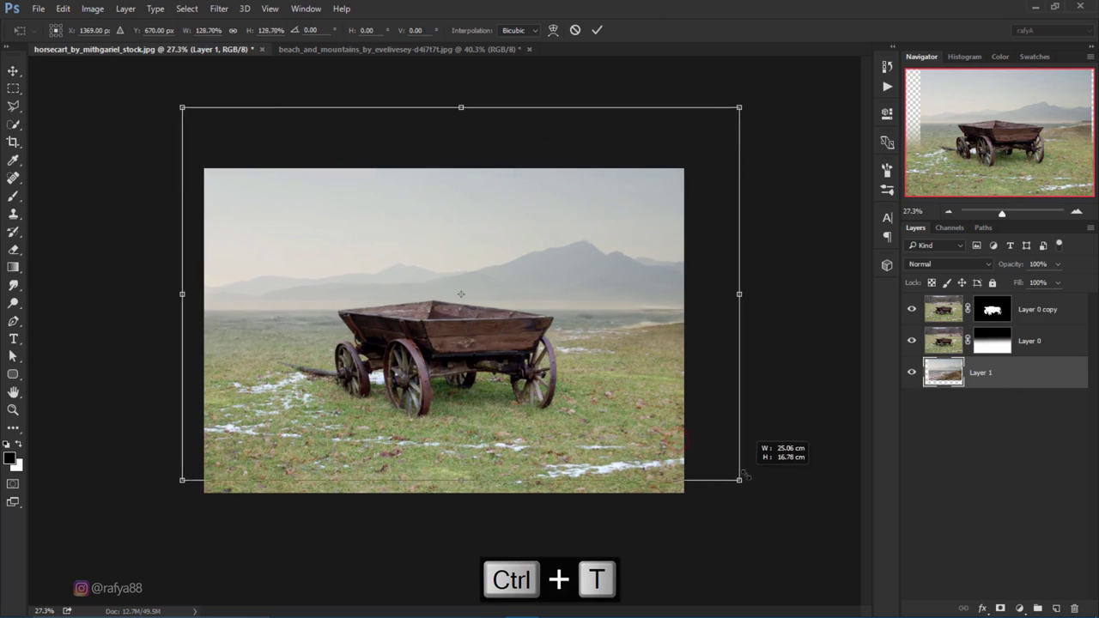
mouse_move(610, 349)
mouse_down()
mouse_move(613, 387)
mouse_move(608, 364)
mouse_up()
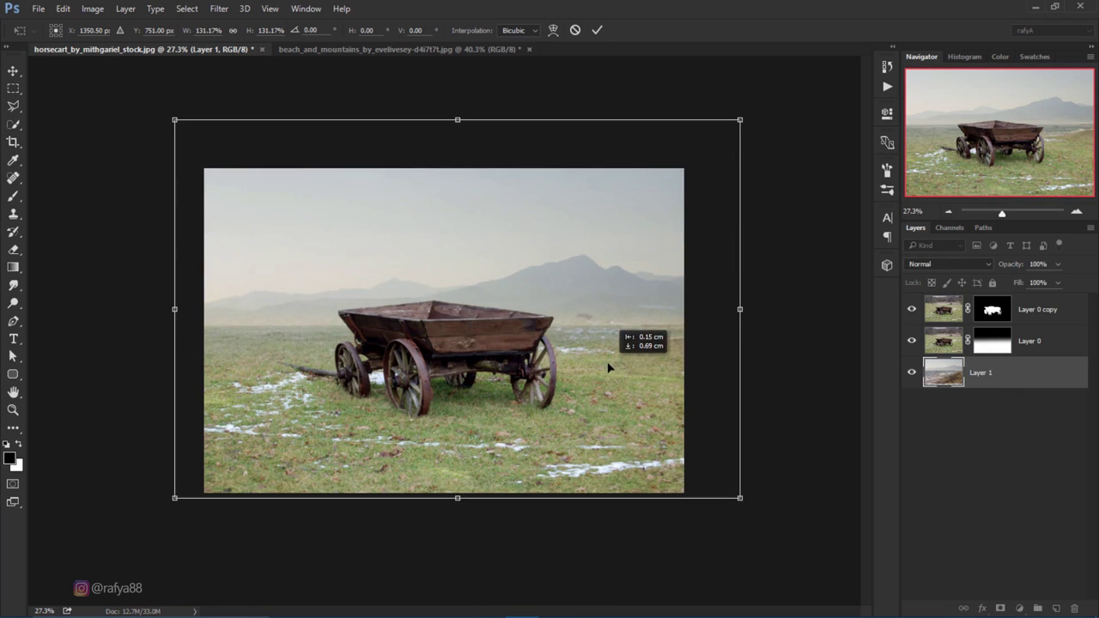
drag(610, 367, 612, 368)
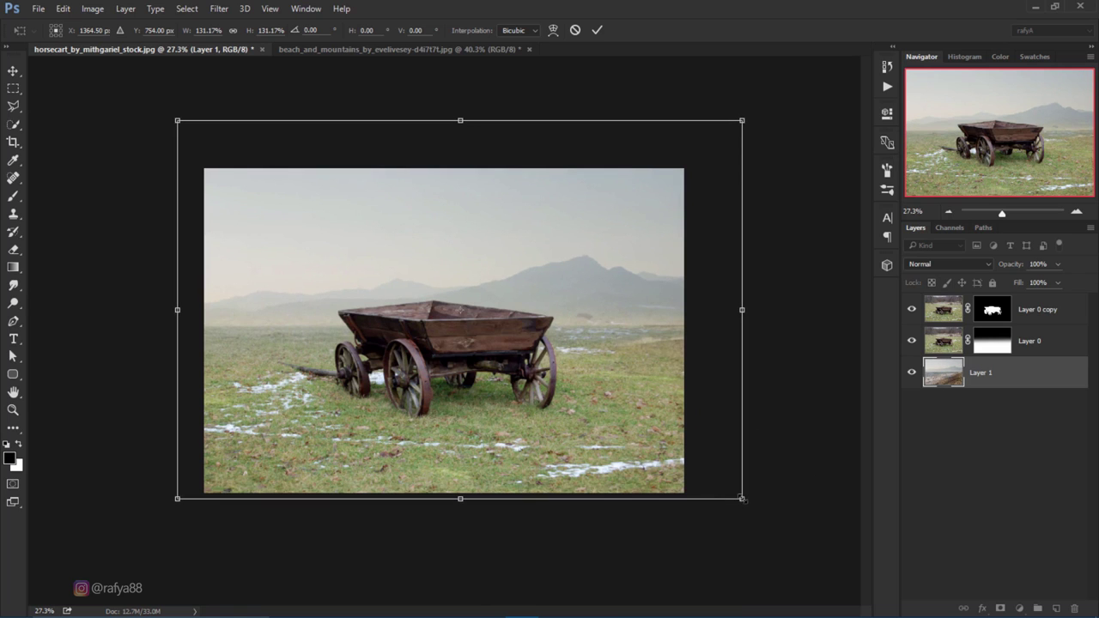
drag(659, 441, 646, 434)
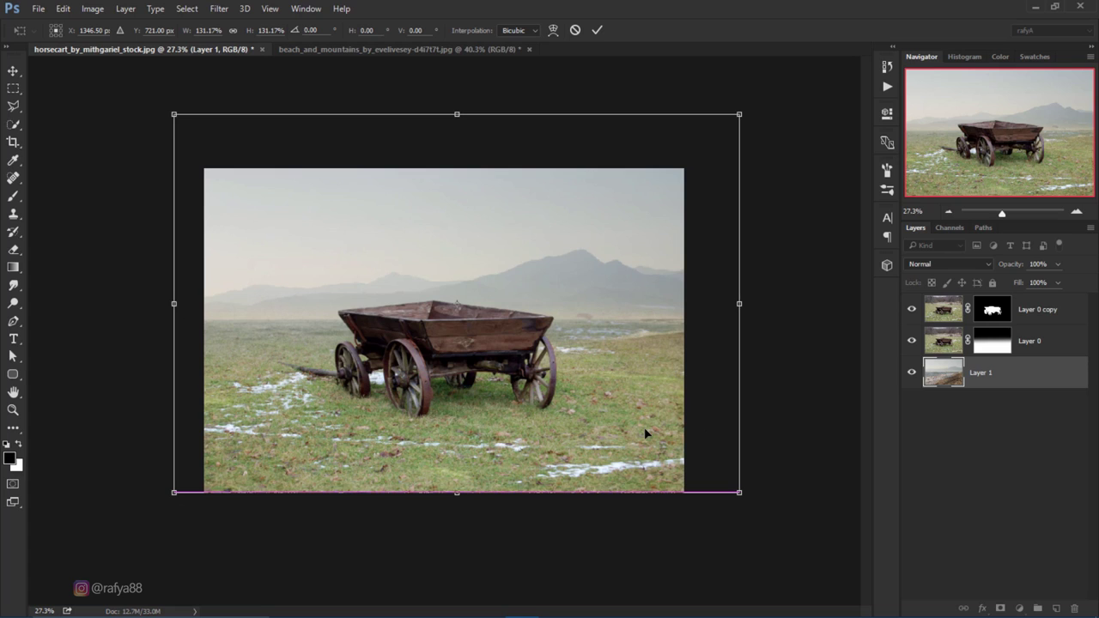
Step: Flip the backdrop horizontally, nudge it left, and commit the transform
right_click(542, 277)
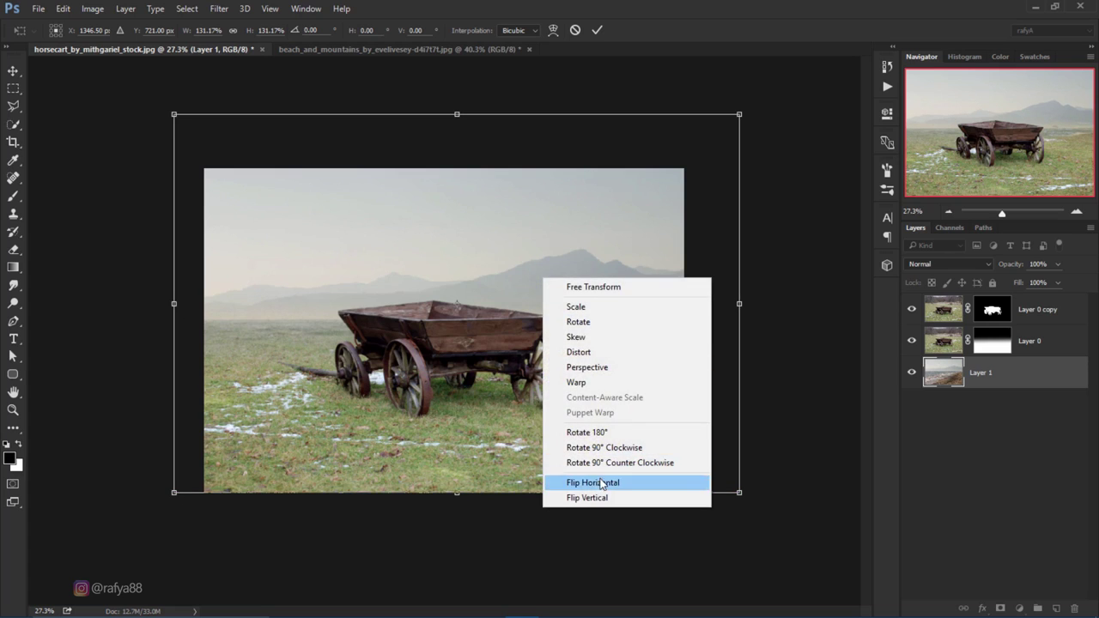
click(600, 480)
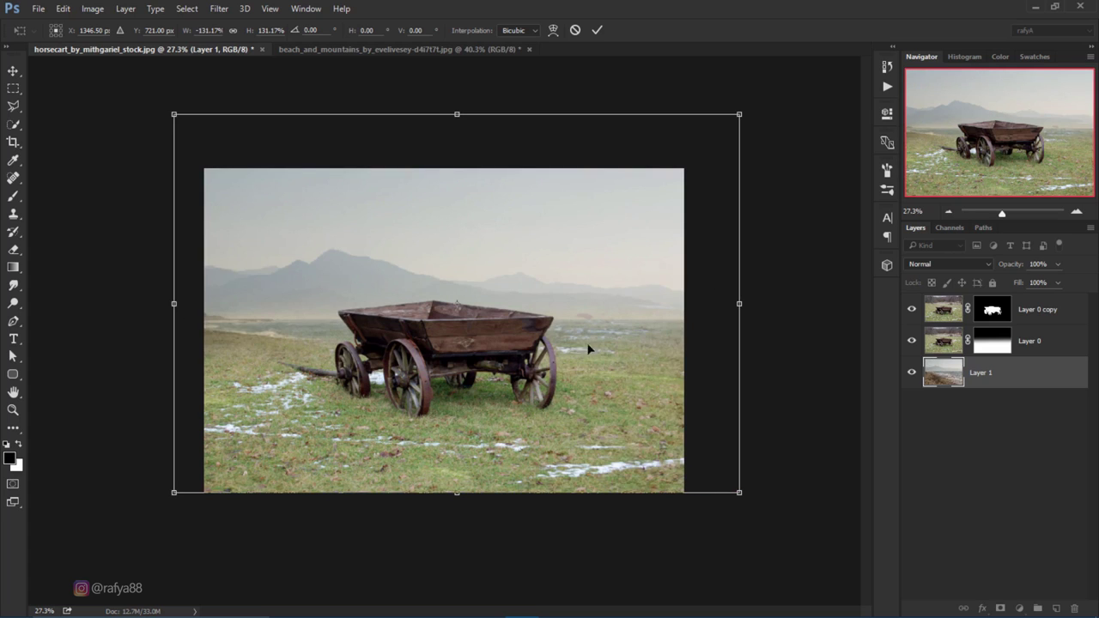
drag(567, 343, 547, 343)
drag(548, 346, 543, 345)
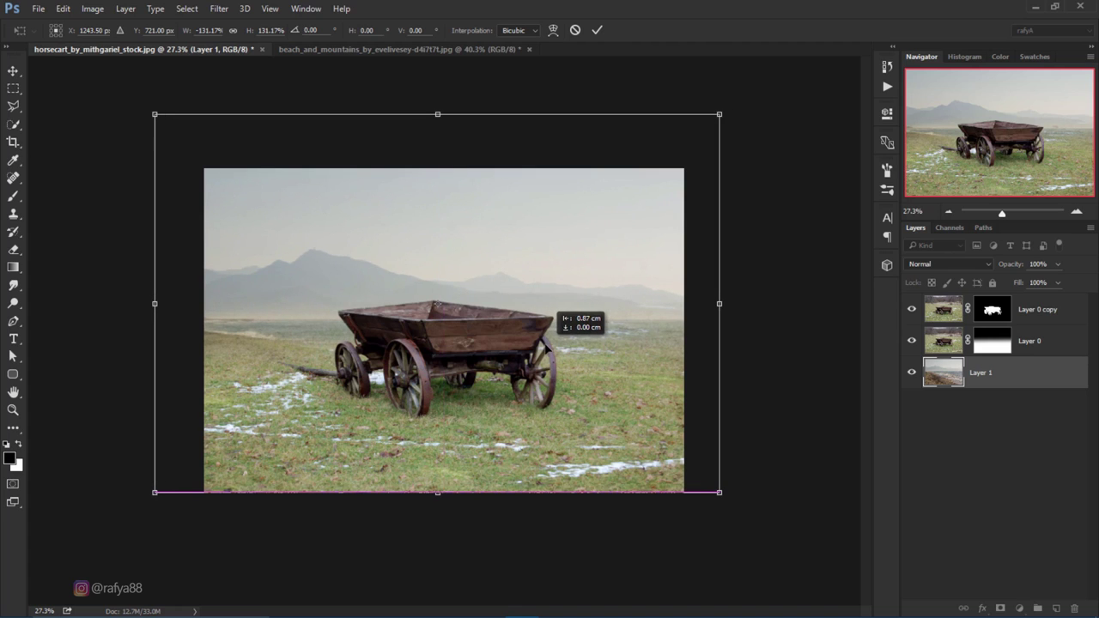
click(599, 31)
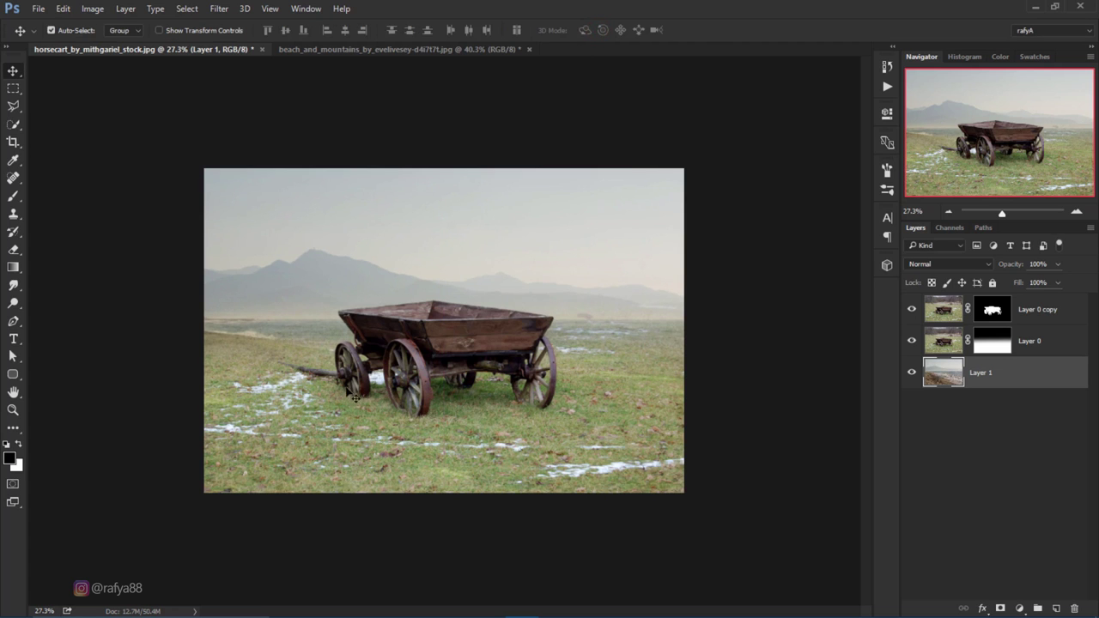
Step: Target Layer 0's mask with a soft white brush at 62% opacity
scroll(355, 397, up, 2)
scroll(255, 355, up, 2)
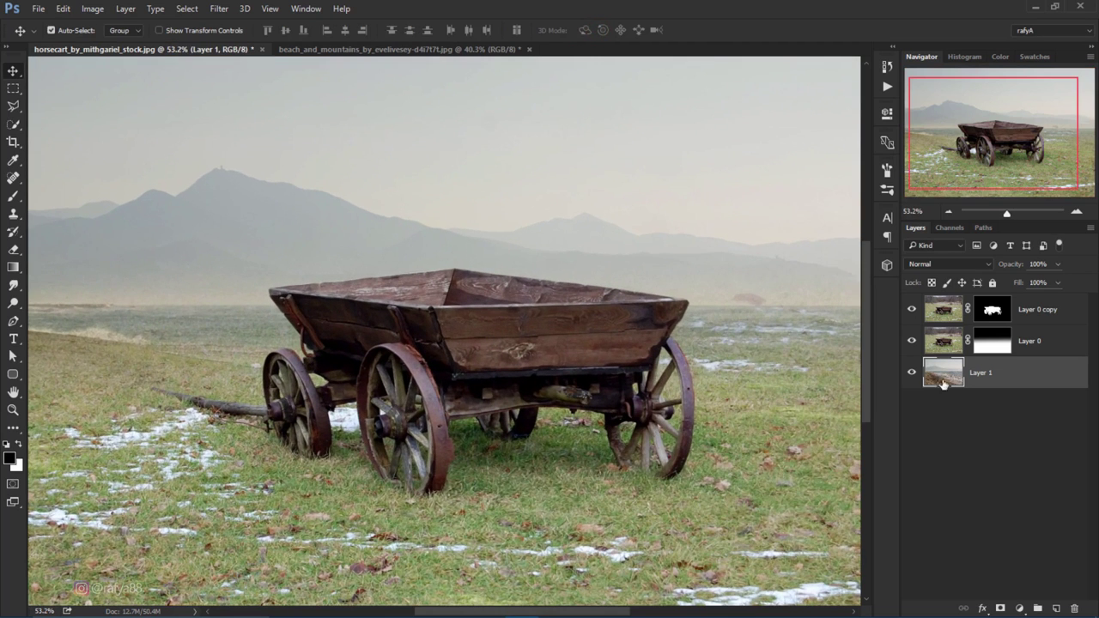
click(988, 347)
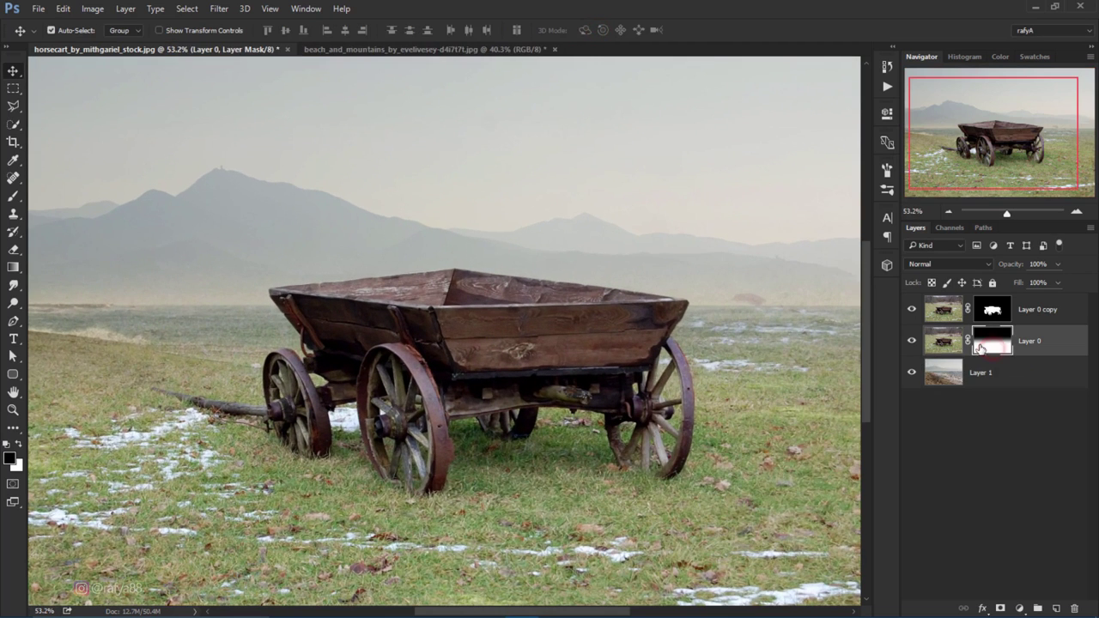
click(14, 198)
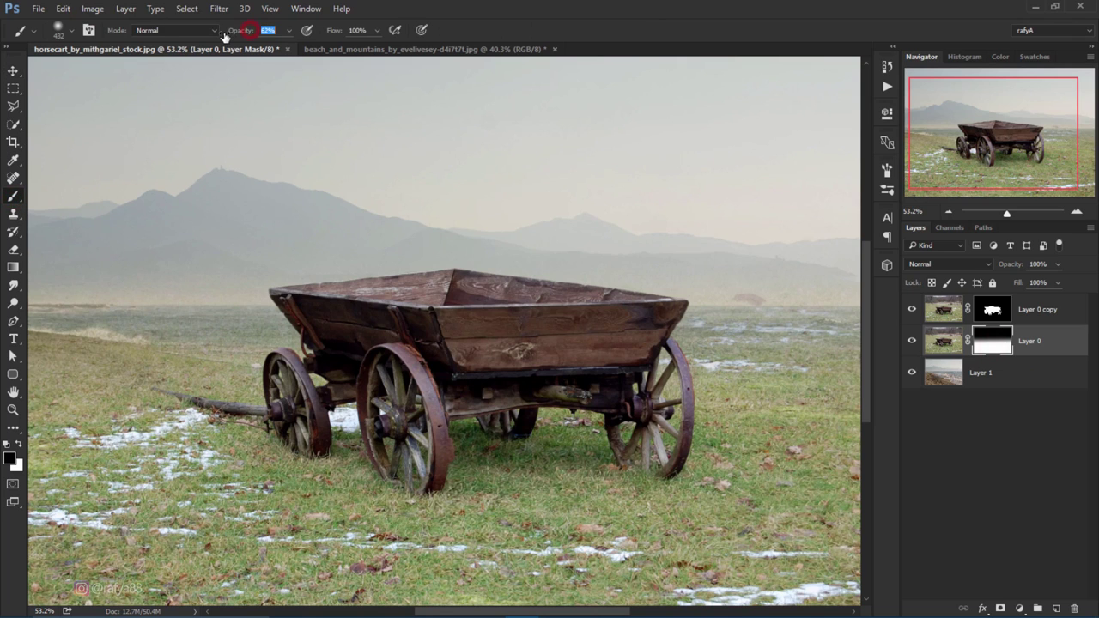
drag(232, 284, 331, 250)
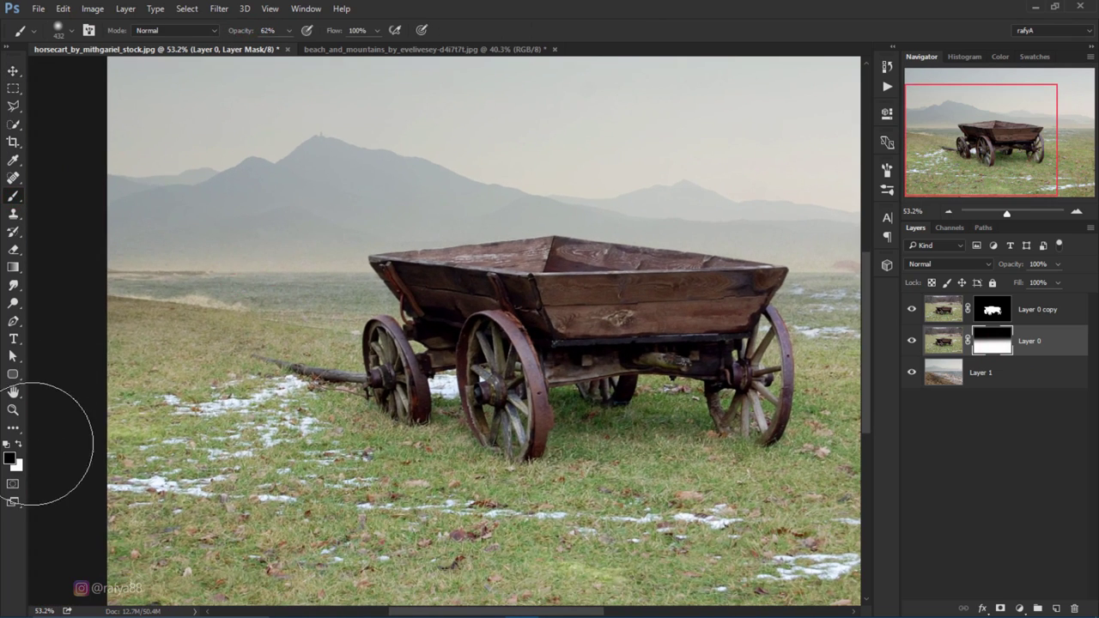
click(19, 443)
right_click(438, 339)
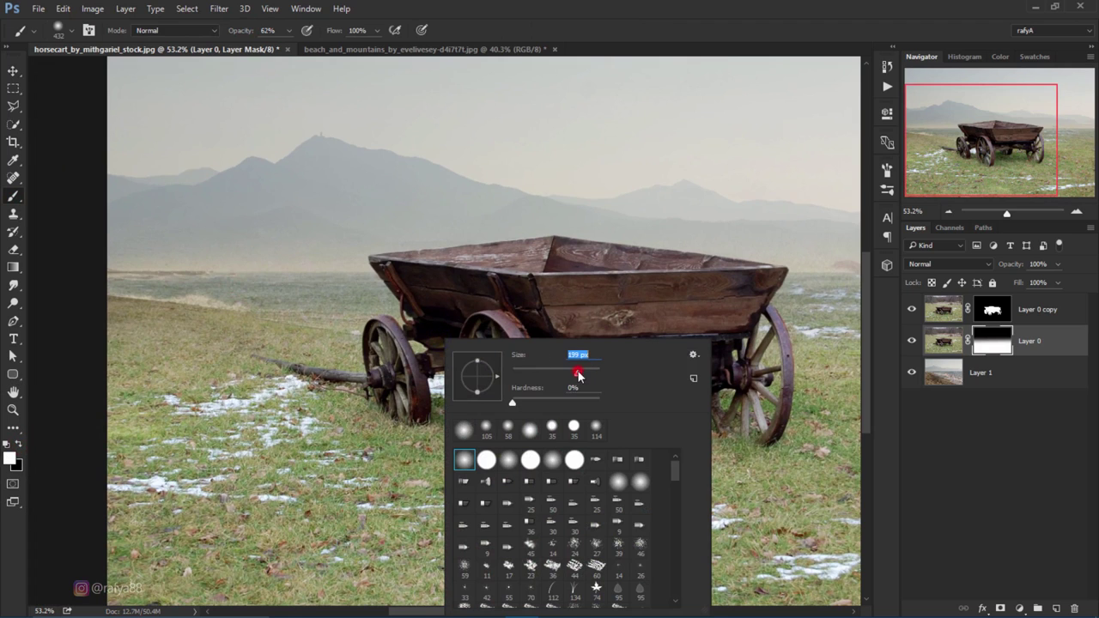
click(356, 331)
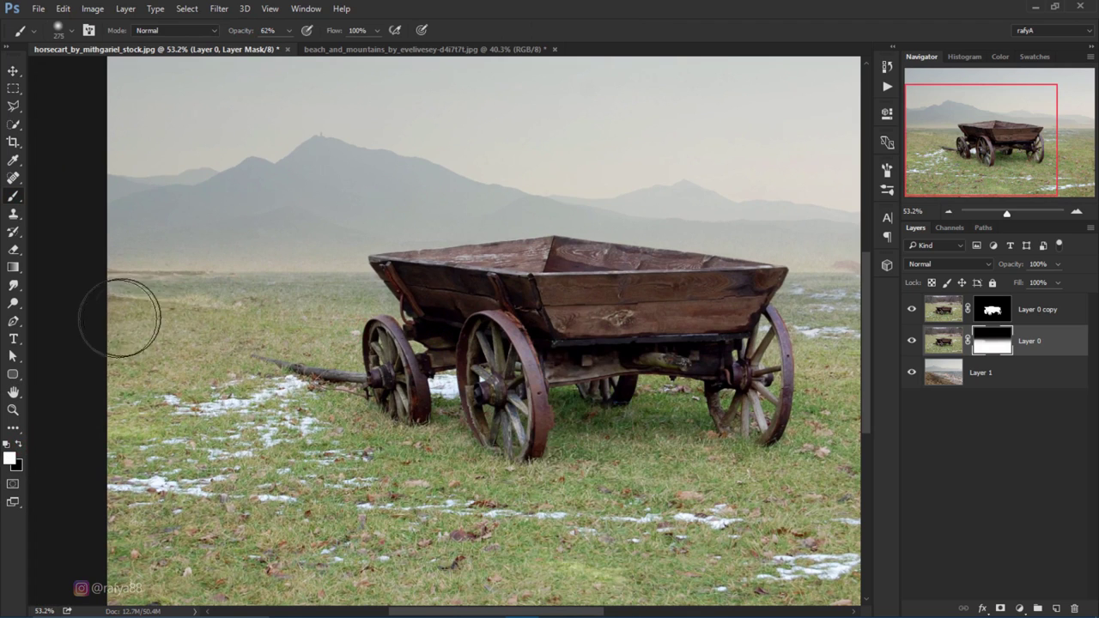
Step: Paint white across the grass field so it blends into the hazy background
drag(128, 318, 438, 329)
drag(532, 337, 416, 340)
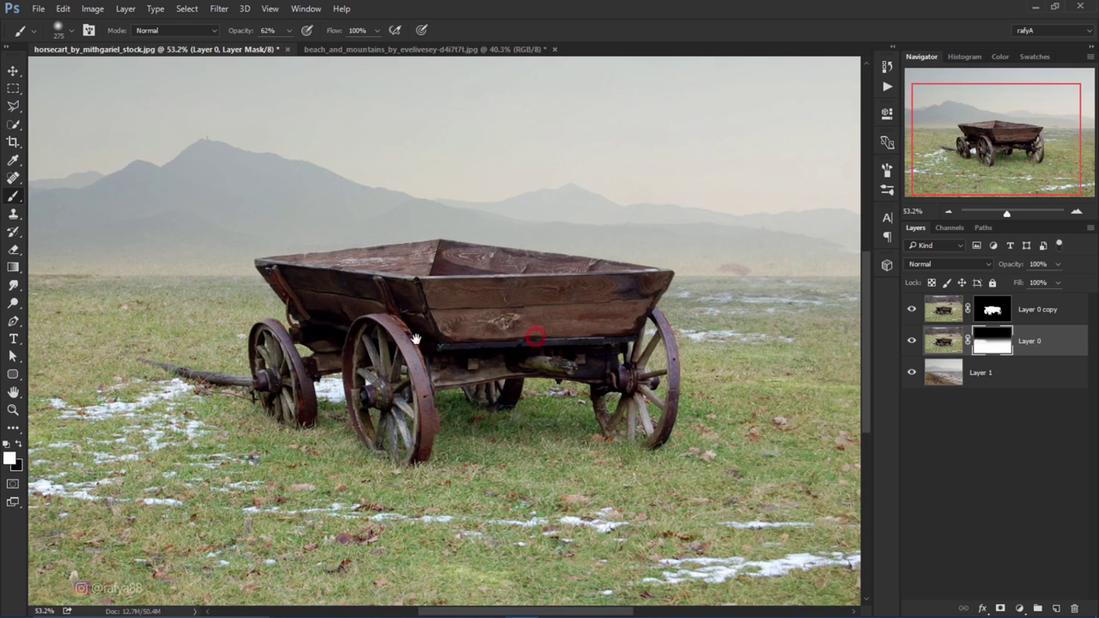
drag(768, 343, 617, 353)
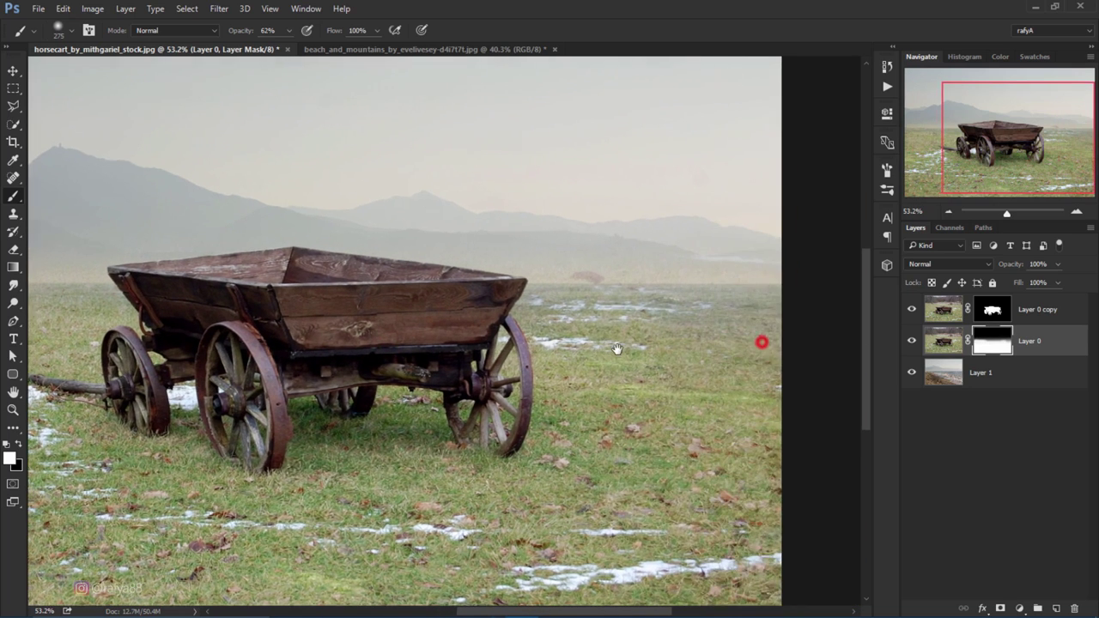
scroll(442, 318, down, 3)
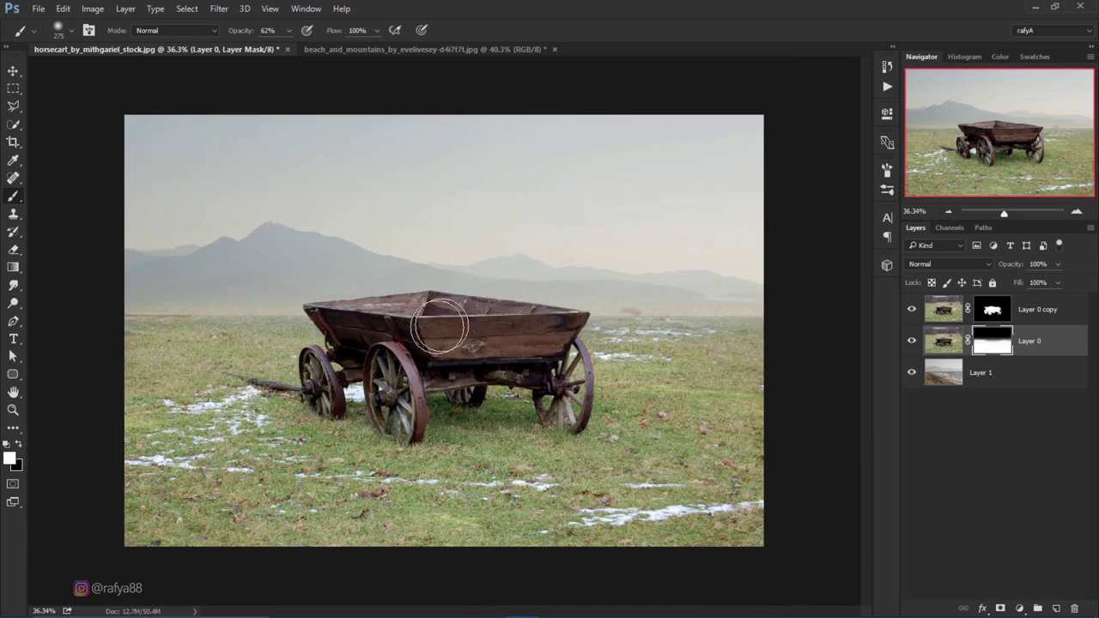
scroll(421, 326, up, 1)
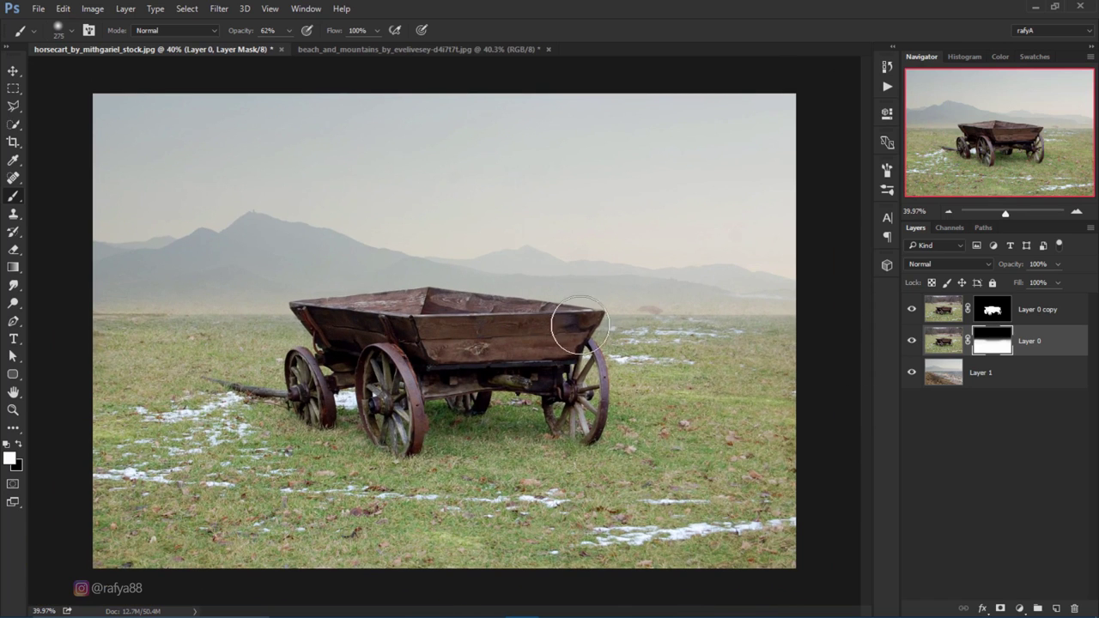
scroll(581, 326, down, 1)
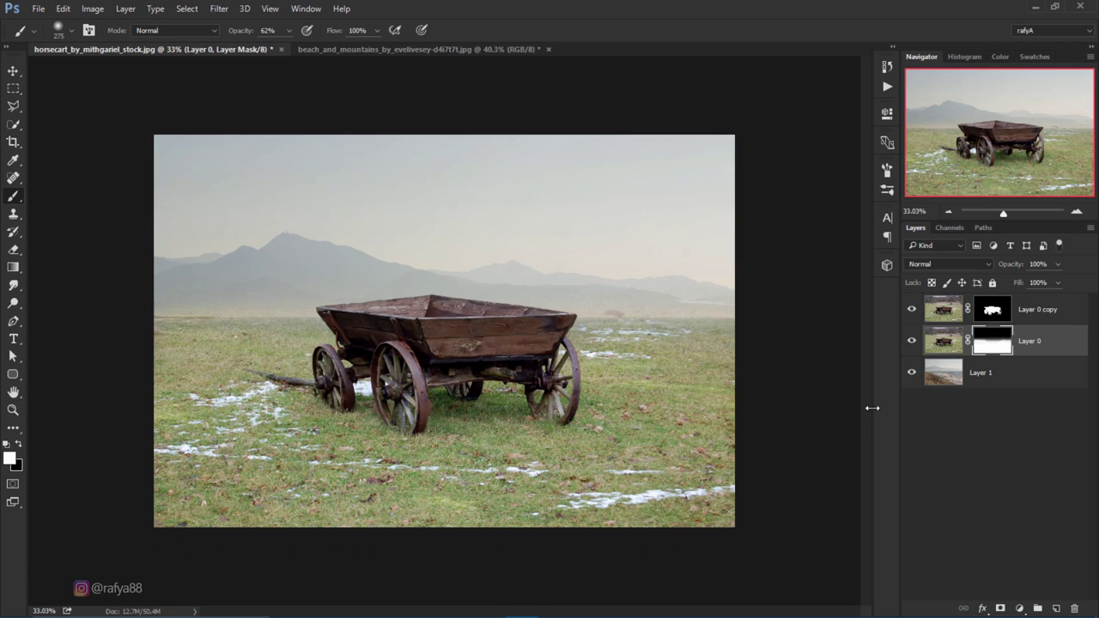
Step: Toggle Layer 0's visibility to compare the blend, then target its pixels
click(912, 341)
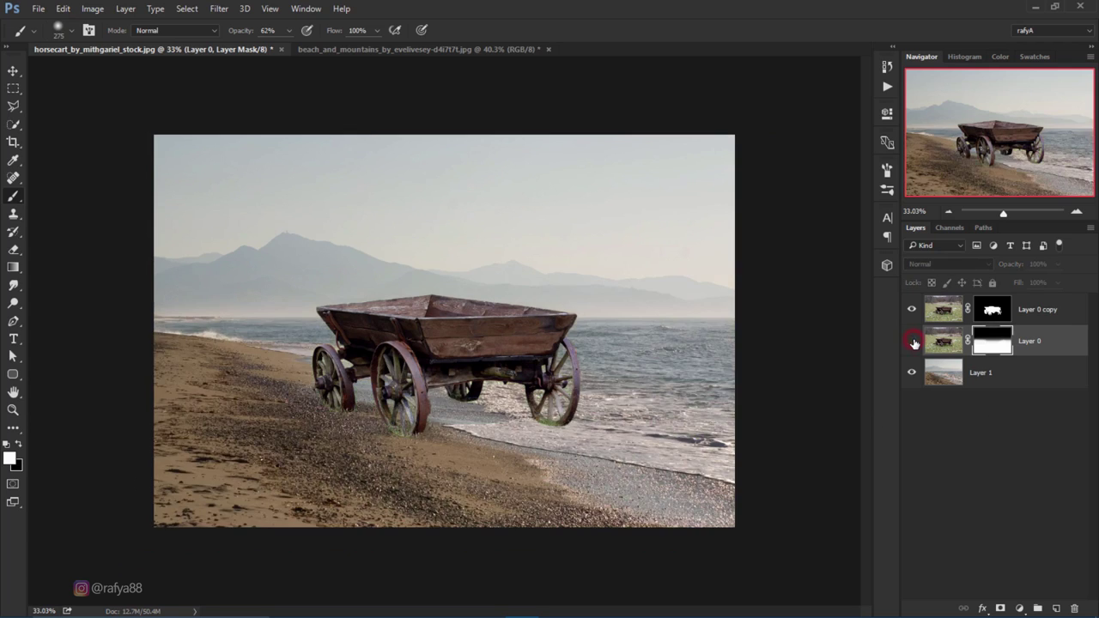
click(912, 341)
click(913, 341)
click(912, 341)
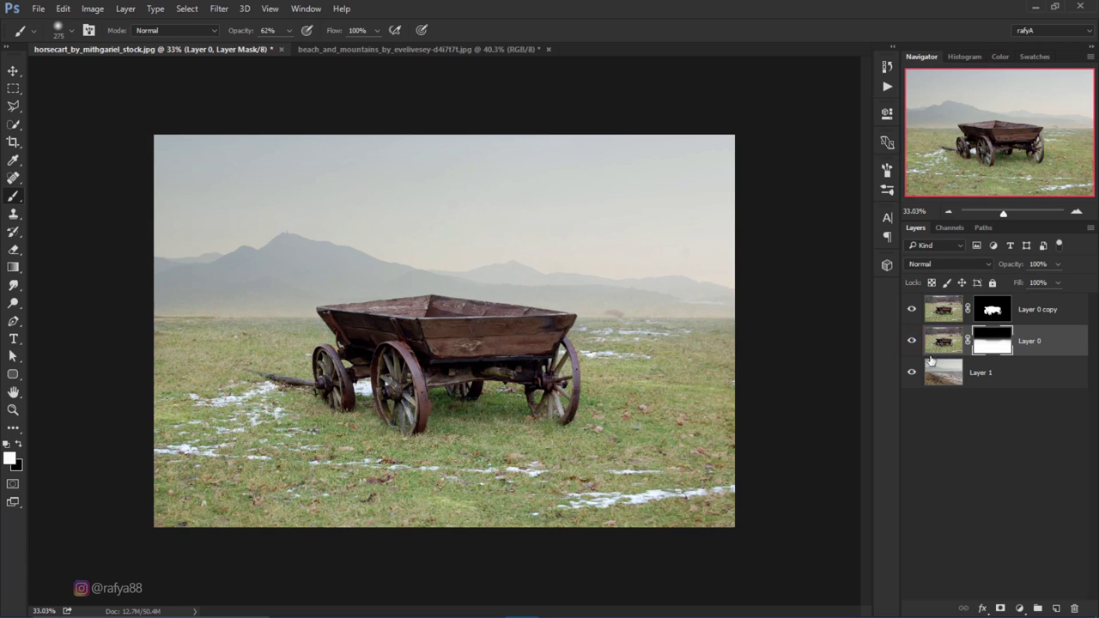
click(1063, 343)
Step: Add a new layer and set up a white cloud brush 476 at 45% opacity, about 800 px
click(1062, 609)
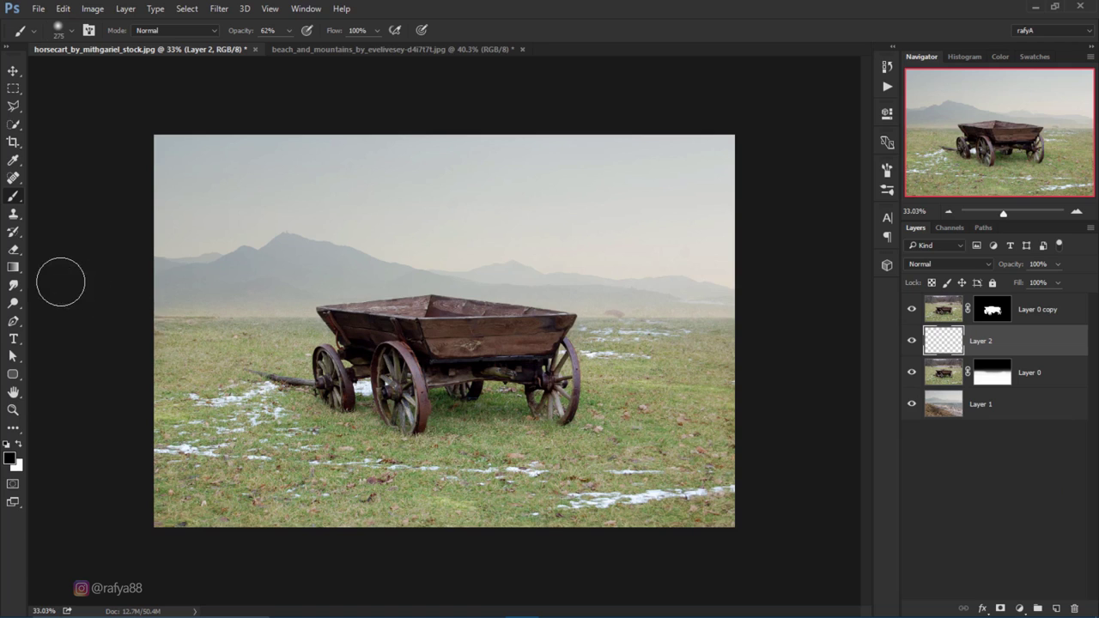
click(19, 443)
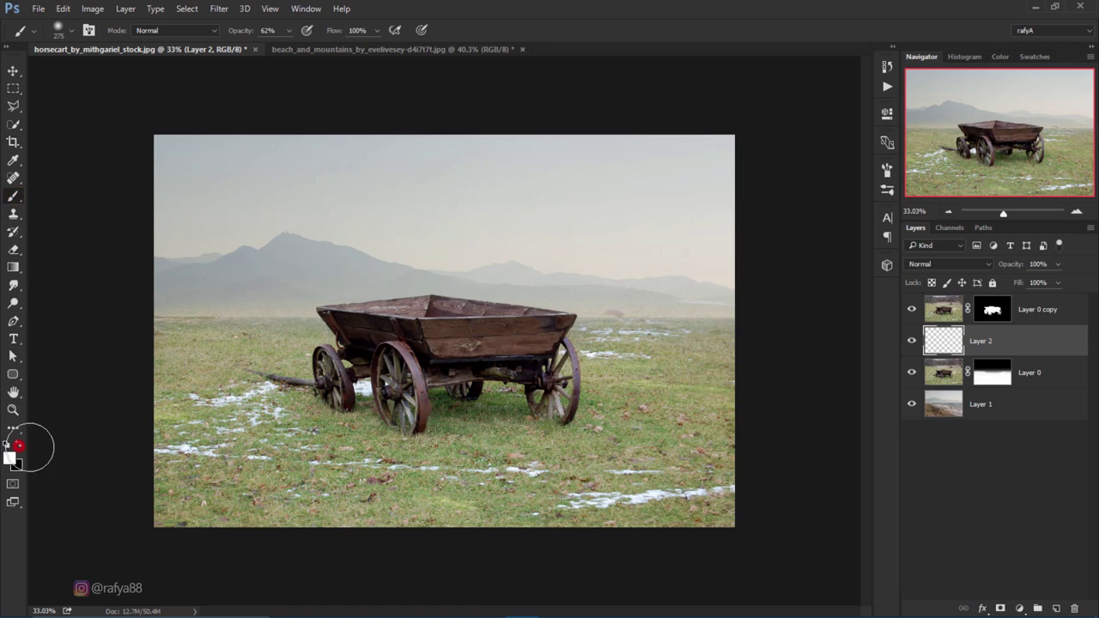
right_click(506, 311)
scroll(630, 477, down, 2)
scroll(630, 477, down, 2)
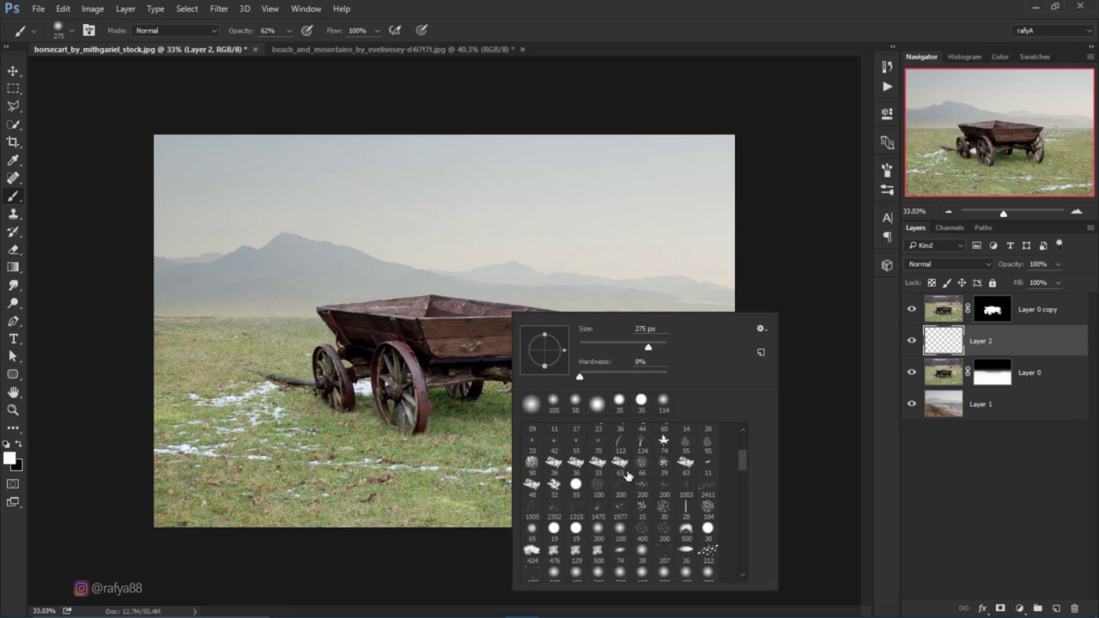
scroll(630, 478, down, 2)
click(554, 474)
click(556, 498)
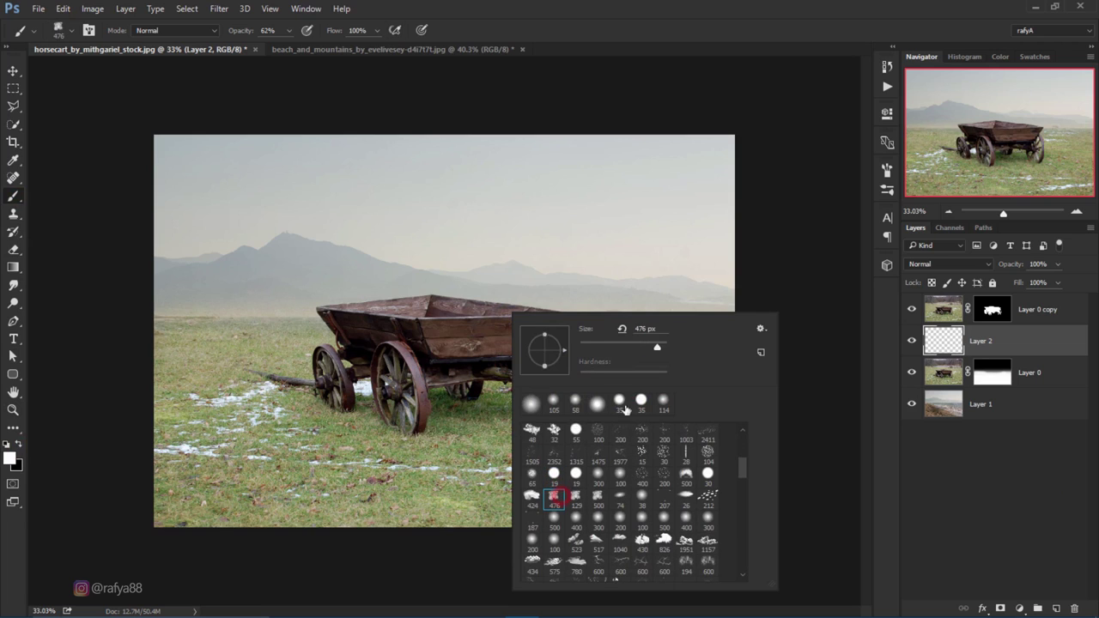
drag(657, 347, 660, 347)
click(521, 10)
key(bracketleft)
key(bracketleft)
key(bracketleft)
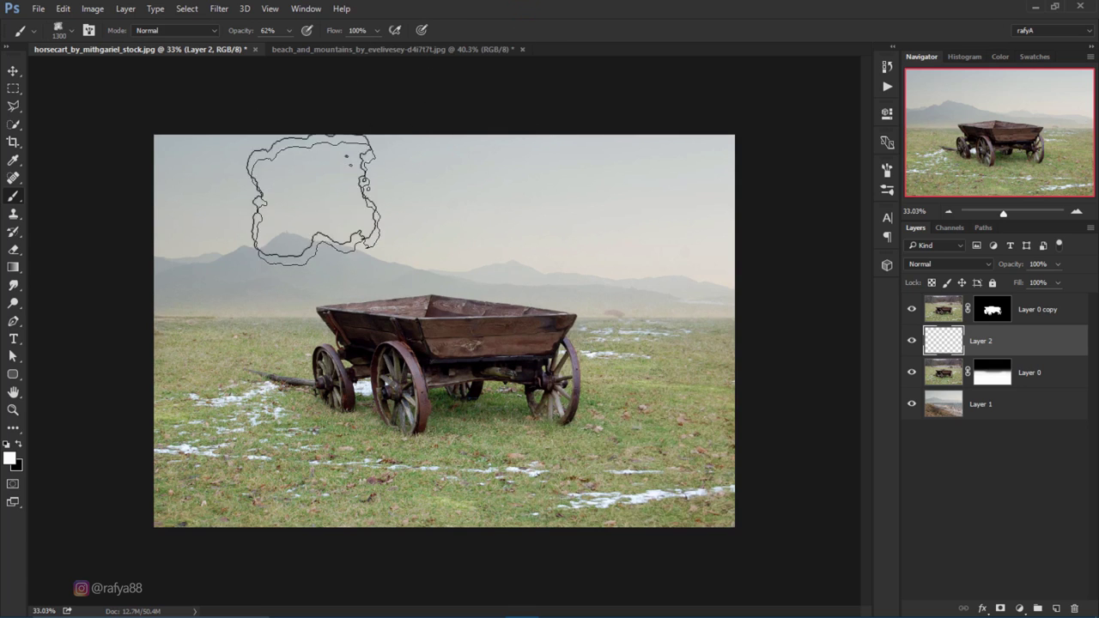
drag(237, 38, 233, 38)
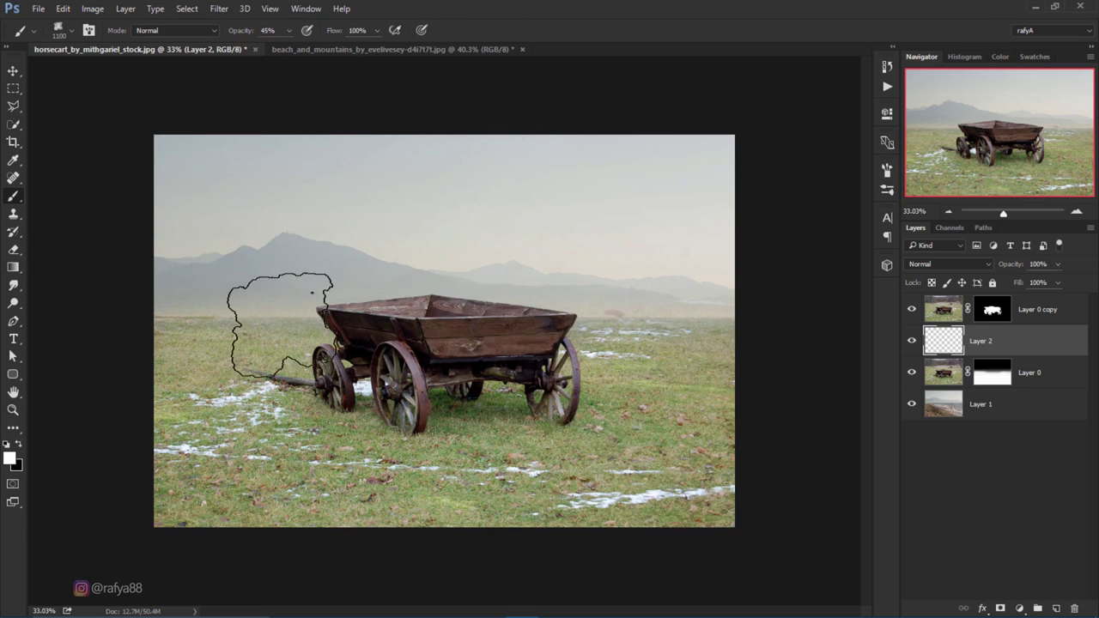
key(bracketleft)
key(bracketleft)
key(bracketleft)
Step: Paint white fog across the mountains and field, lowering the fog layer's opacity to keep it faint
mouse_move(194, 316)
mouse_down()
mouse_move(464, 284)
mouse_move(516, 302)
mouse_move(699, 302)
mouse_up()
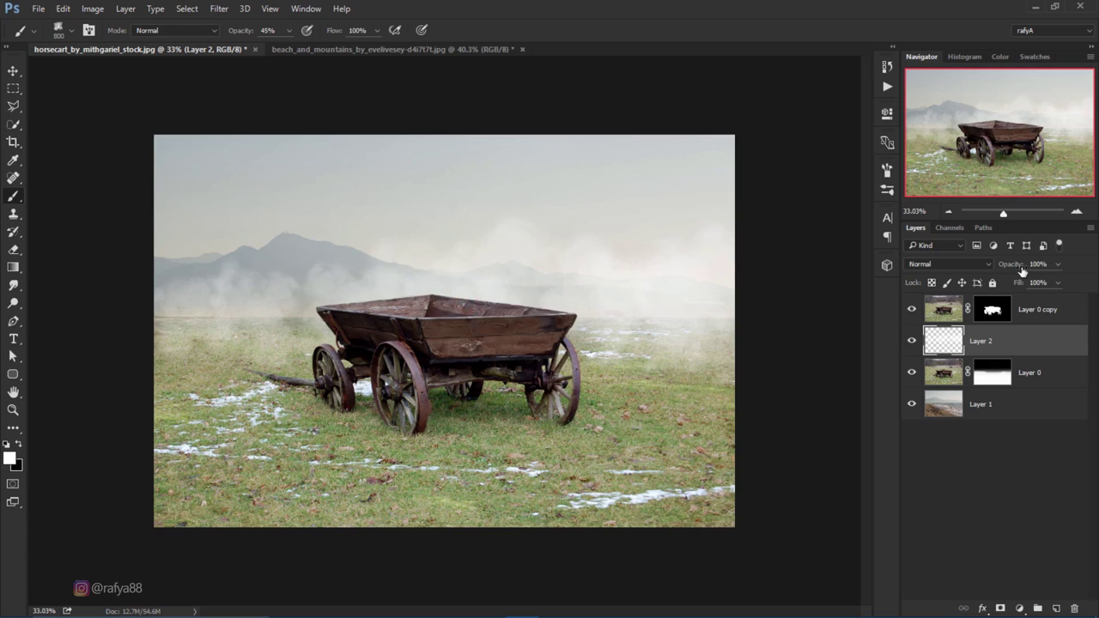
drag(1012, 265, 982, 269)
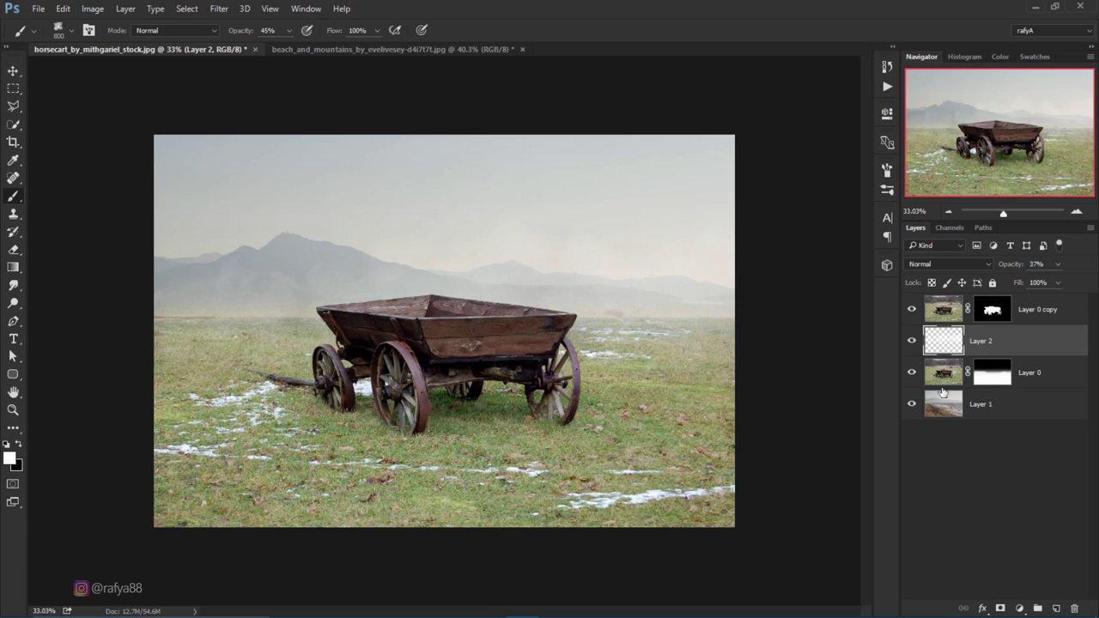
mouse_move(586, 304)
mouse_down()
mouse_move(644, 302)
mouse_move(189, 308)
mouse_up()
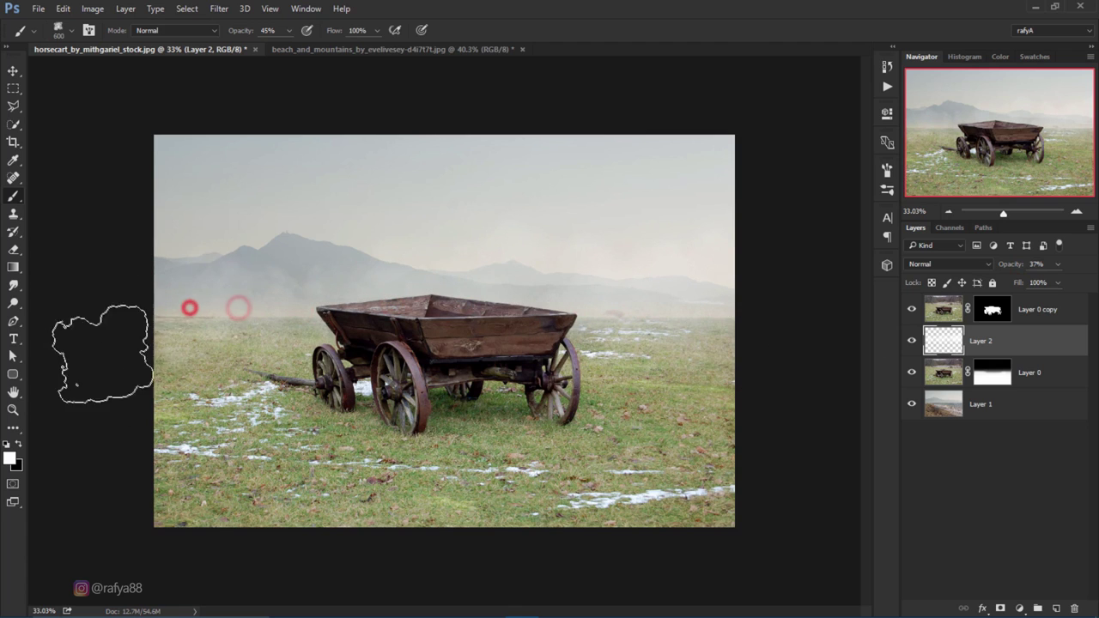
drag(1019, 264, 1012, 267)
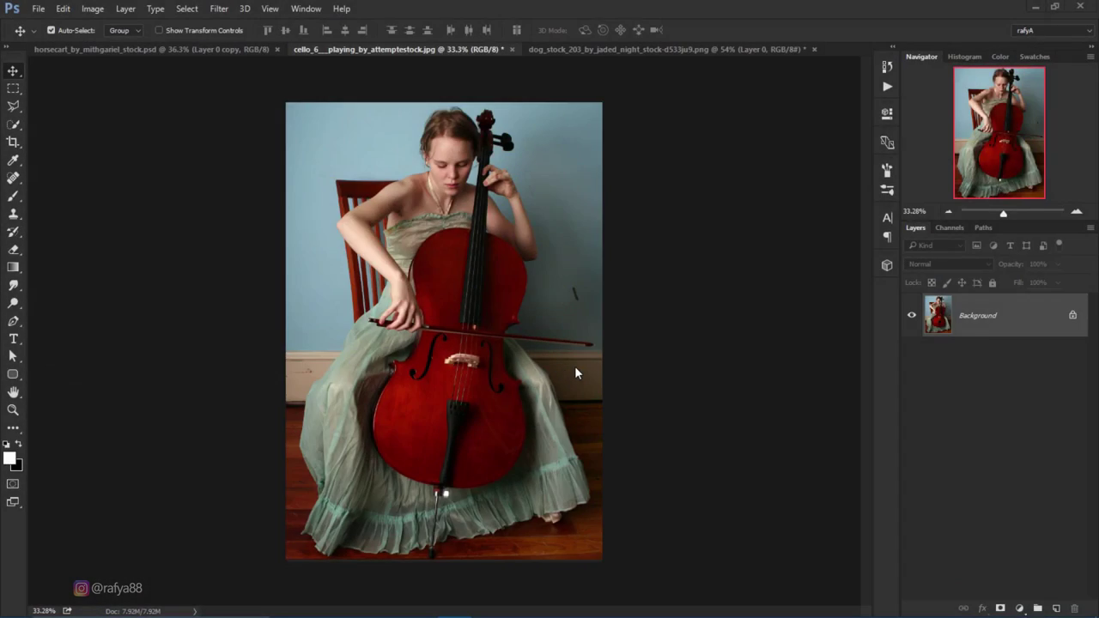
Step: Apply a Camera Raw Filter: Shadows +78, Contrast -3, Clarity +58, Blacks +40, Highlights -28
click(219, 8)
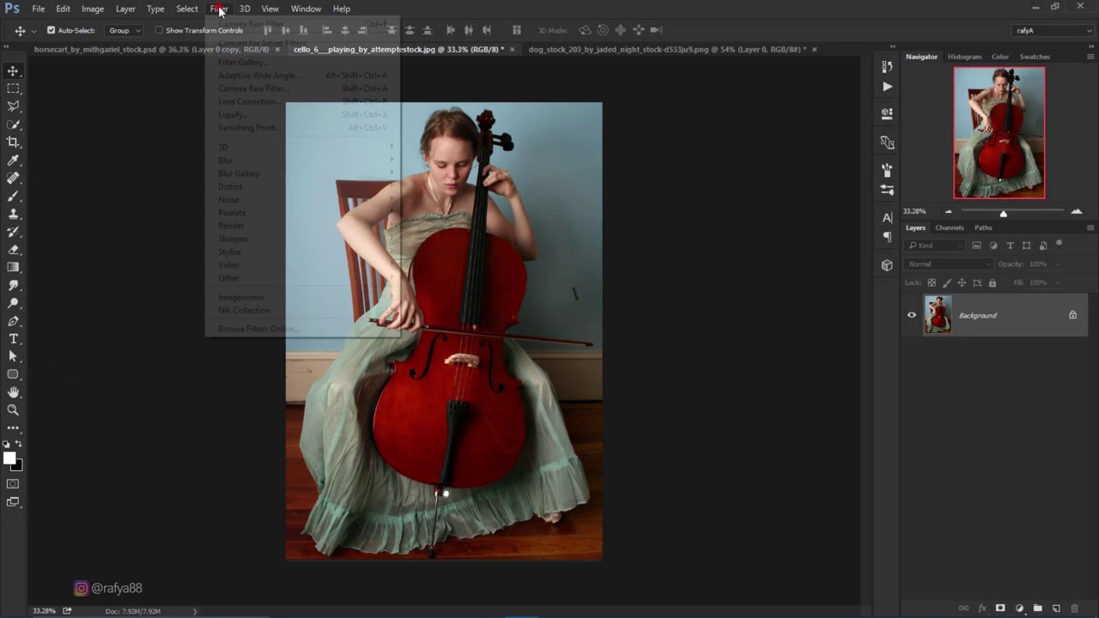
click(284, 89)
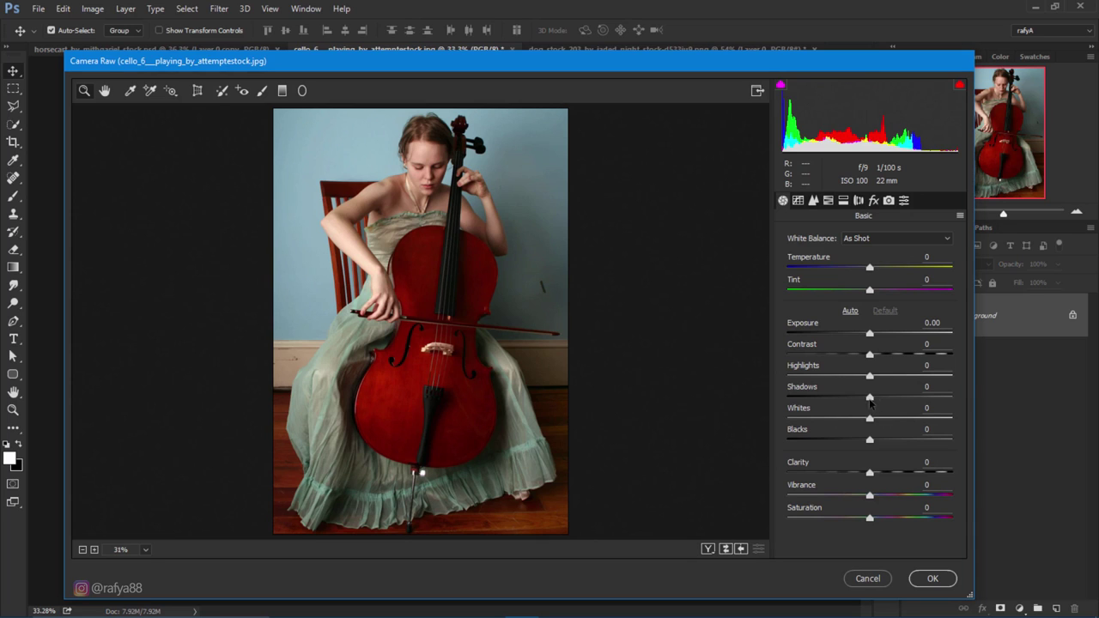
drag(870, 399, 929, 397)
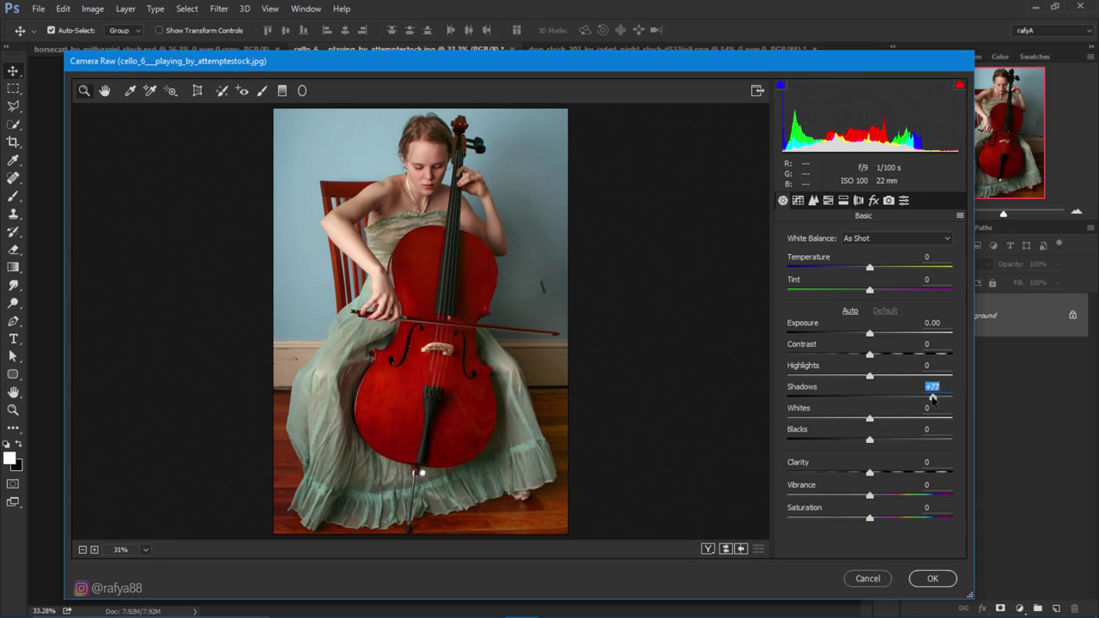
drag(871, 358, 862, 355)
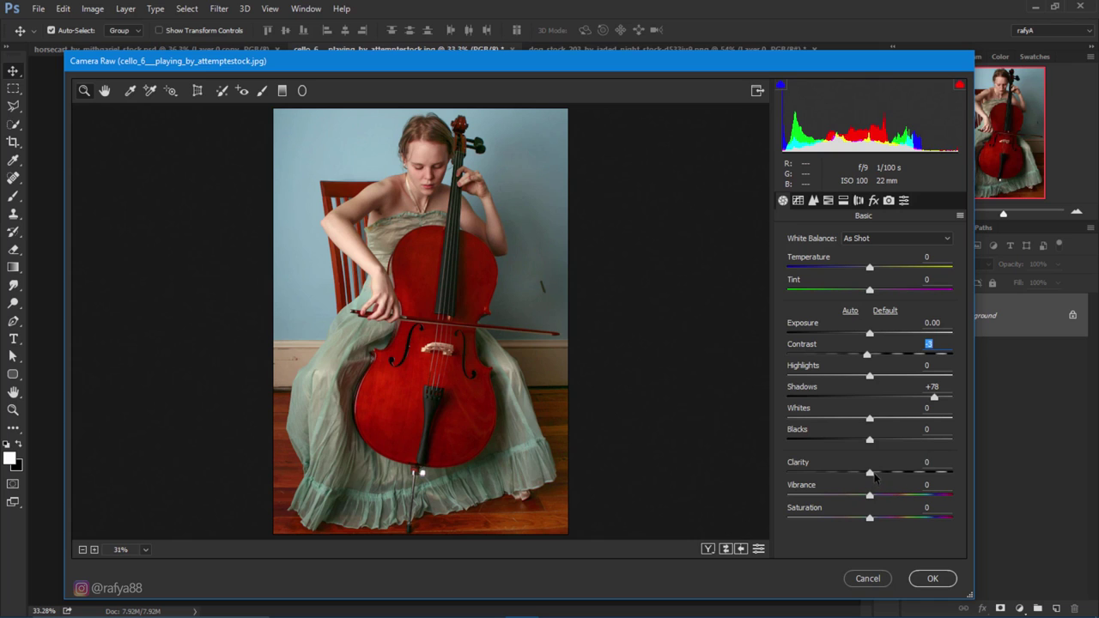
drag(874, 474, 907, 472)
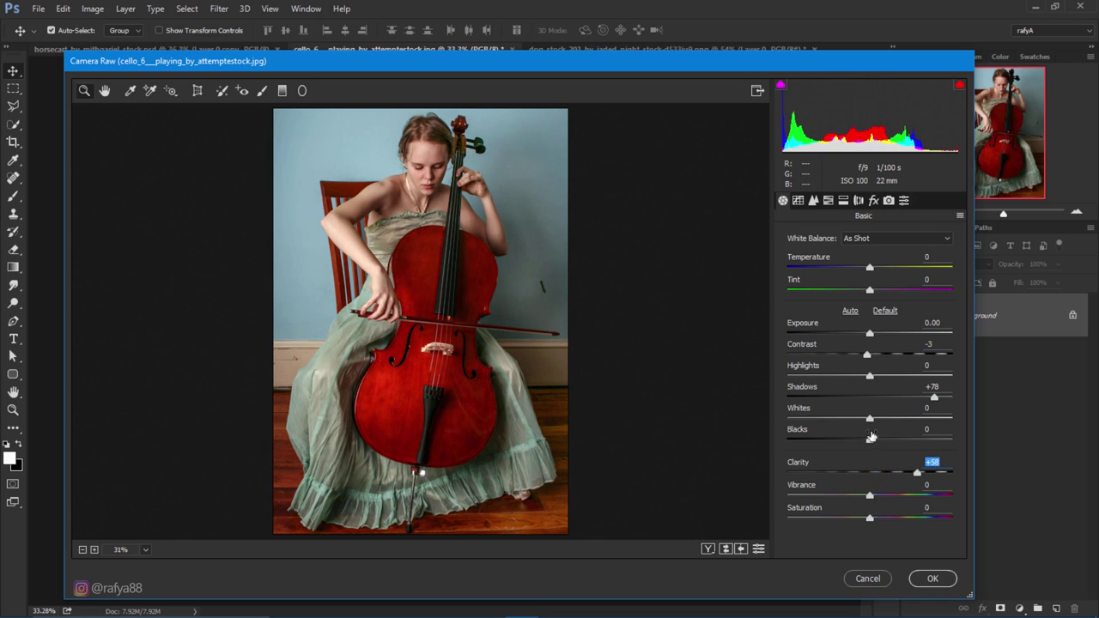
drag(871, 440, 890, 442)
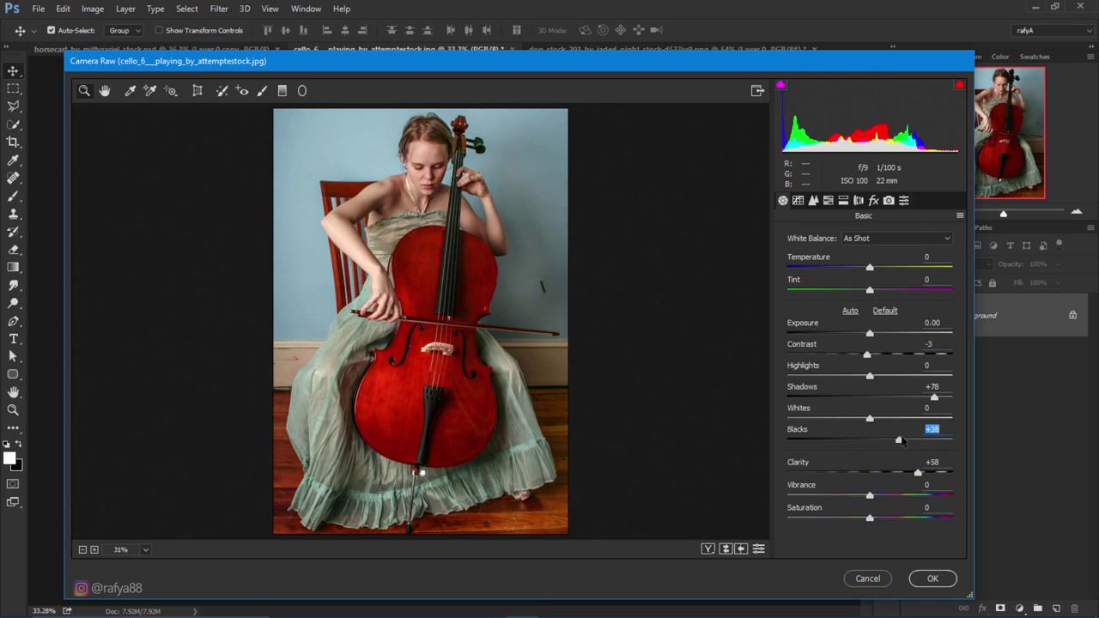
drag(870, 378, 849, 377)
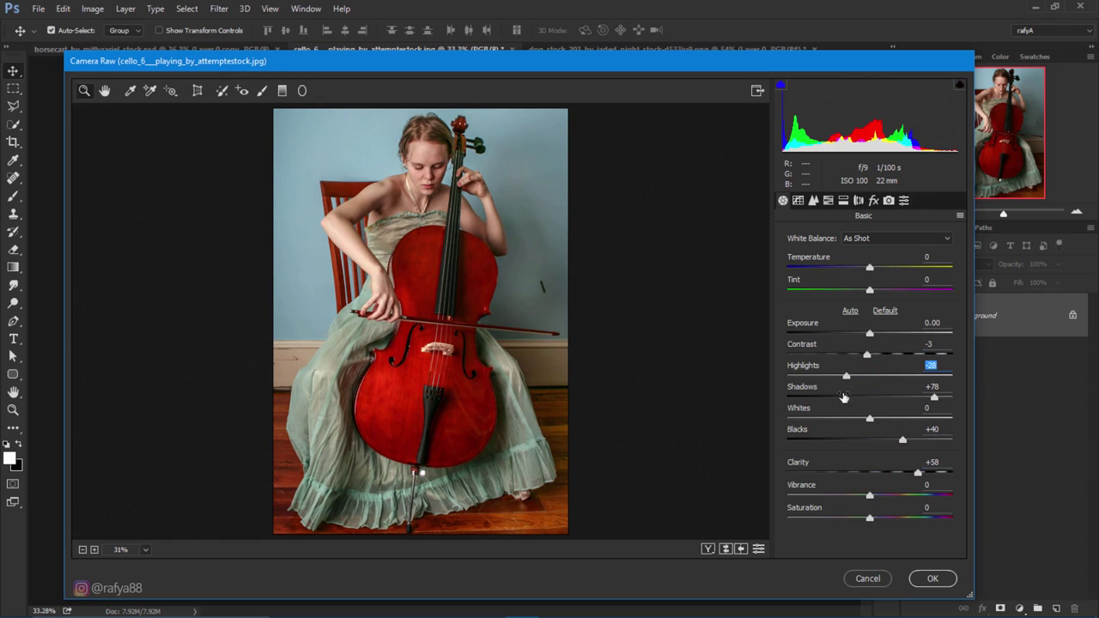
click(933, 579)
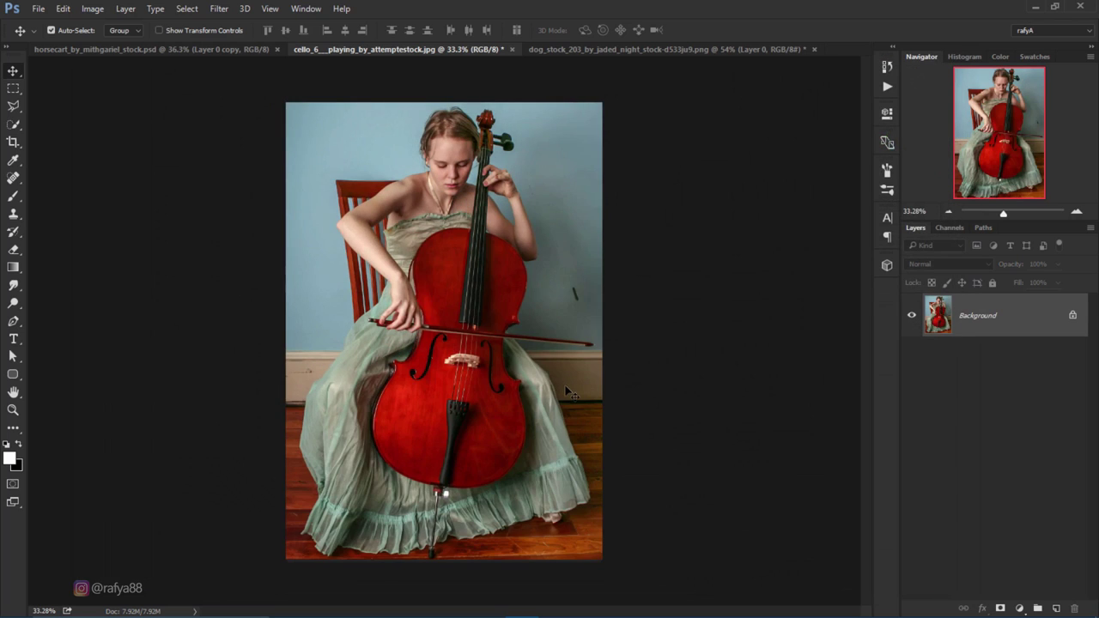
Step: Select the Pen tool and zoom in on the cellist's head and shoulder
click(13, 321)
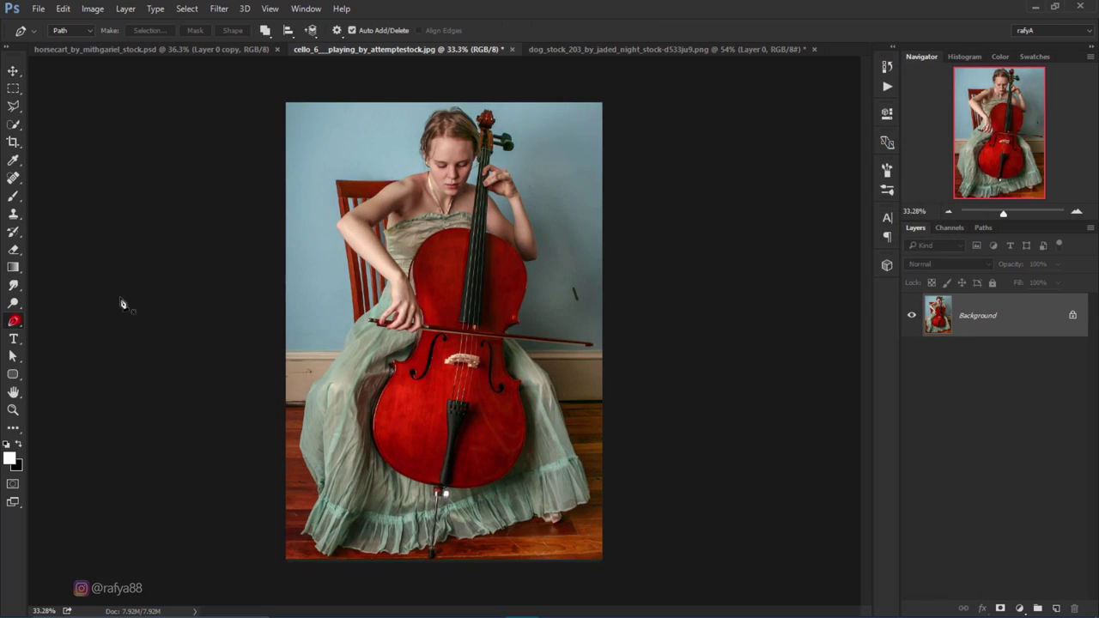
click(1076, 213)
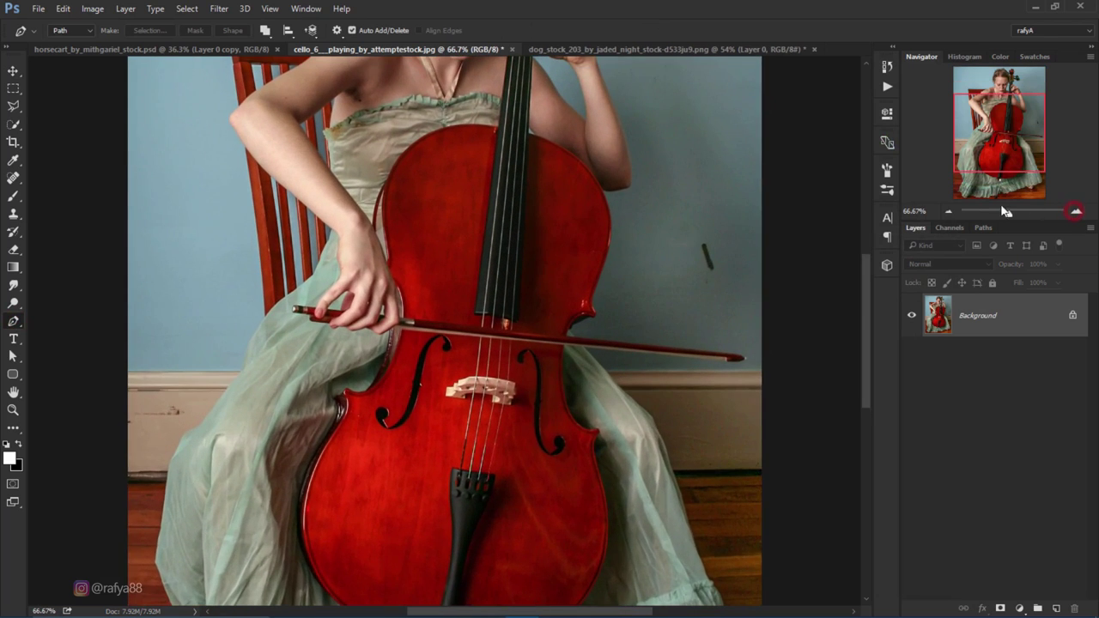
mouse_move(487, 136)
mouse_down()
mouse_move(482, 296)
mouse_move(544, 479)
mouse_up()
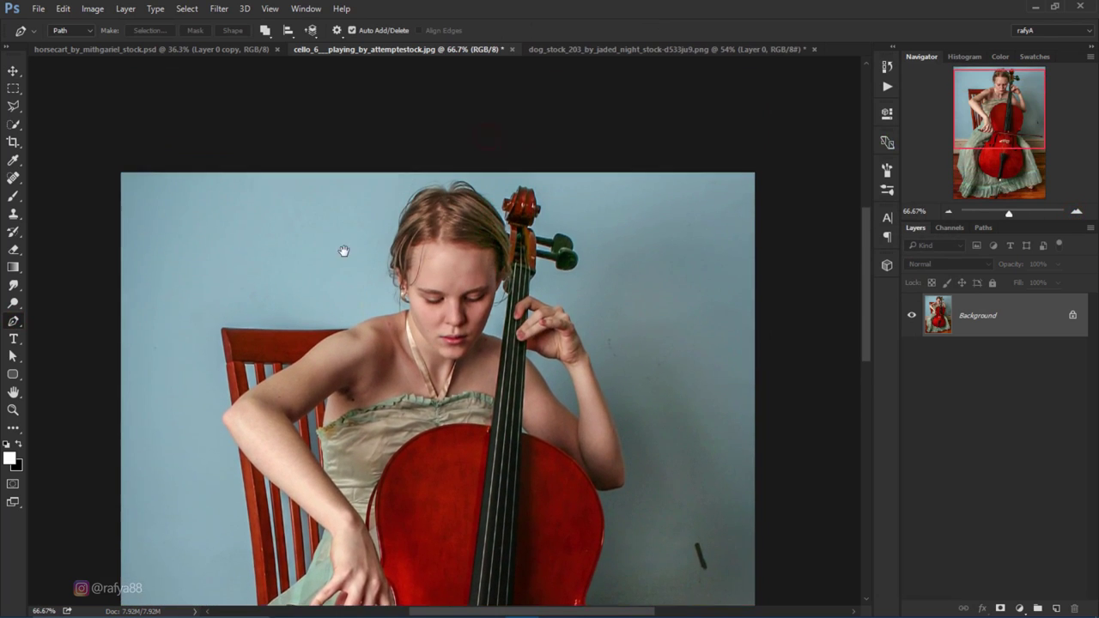
drag(424, 338, 566, 103)
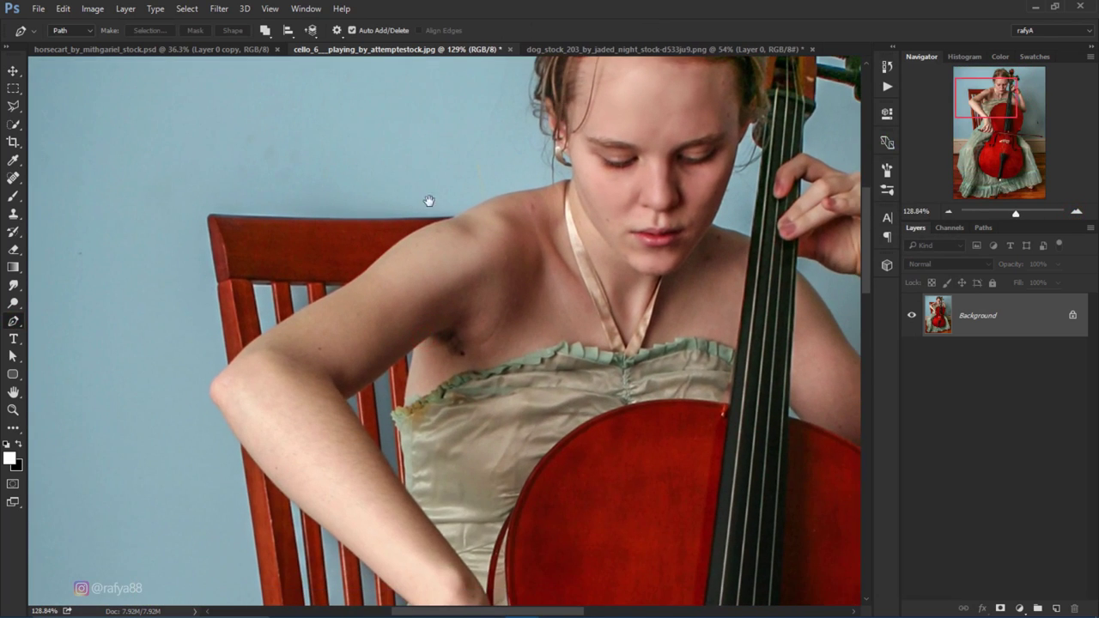
drag(409, 268, 422, 172)
scroll(442, 481, down, 5)
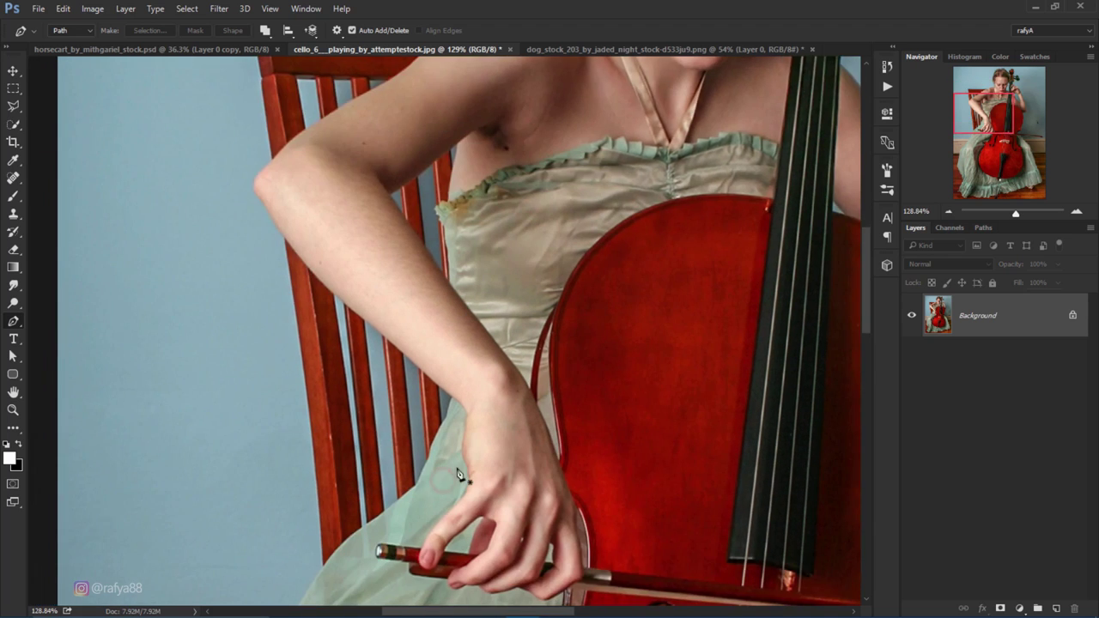
scroll(434, 350, up, 2)
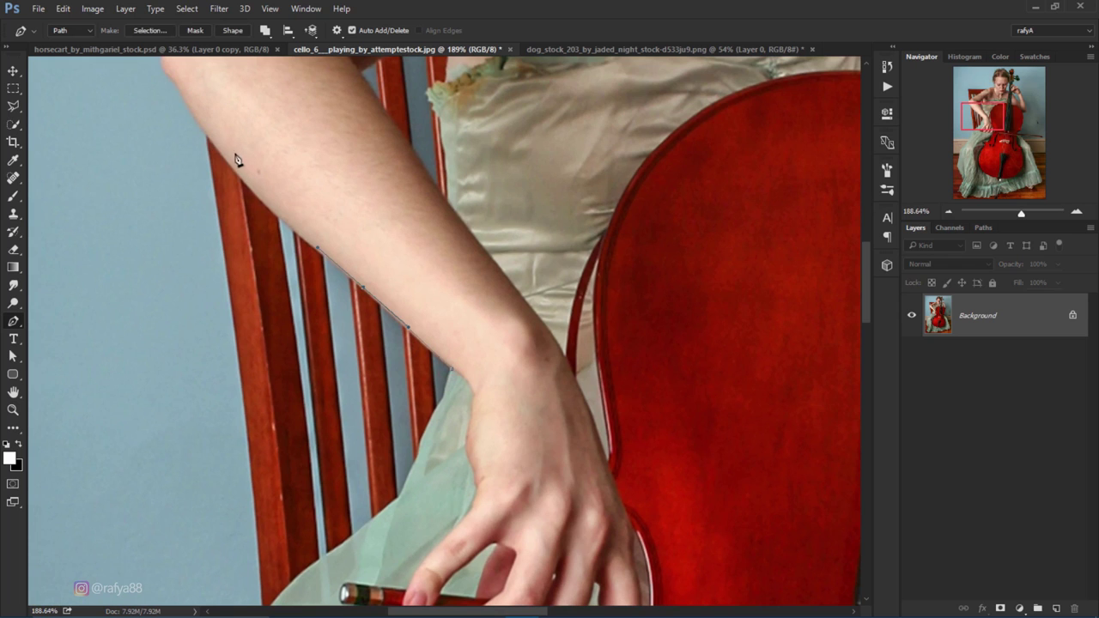
scroll(229, 103, up, 4)
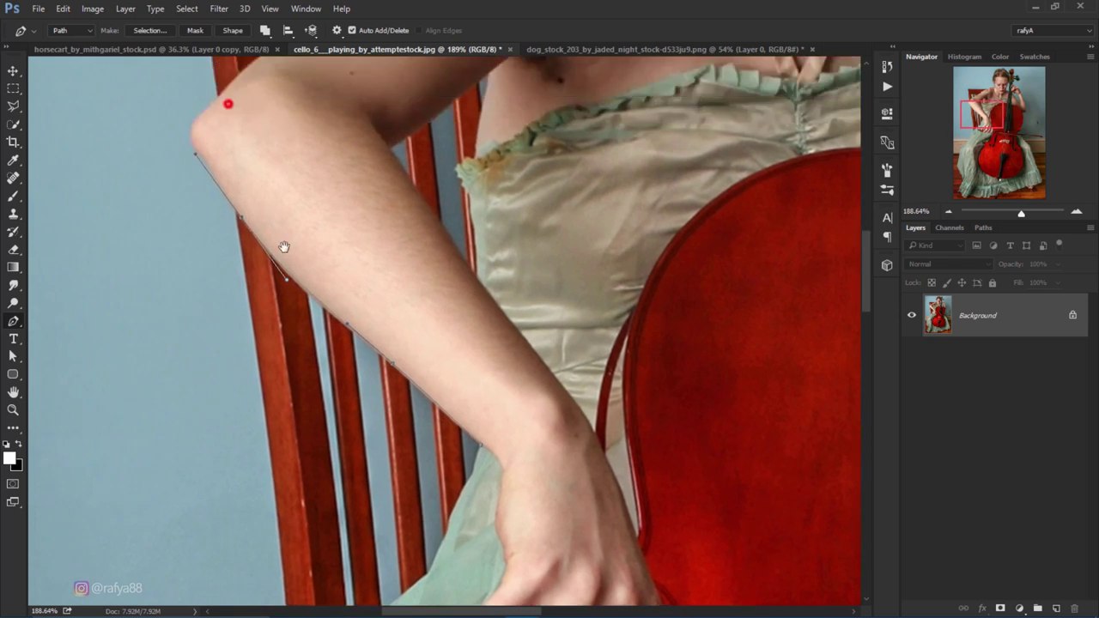
Step: Trace the path from the elbow around the cello scroll, tuning peg and down the neck
drag(263, 295, 289, 268)
scroll(572, 238, up, 10)
scroll(572, 238, right, 5)
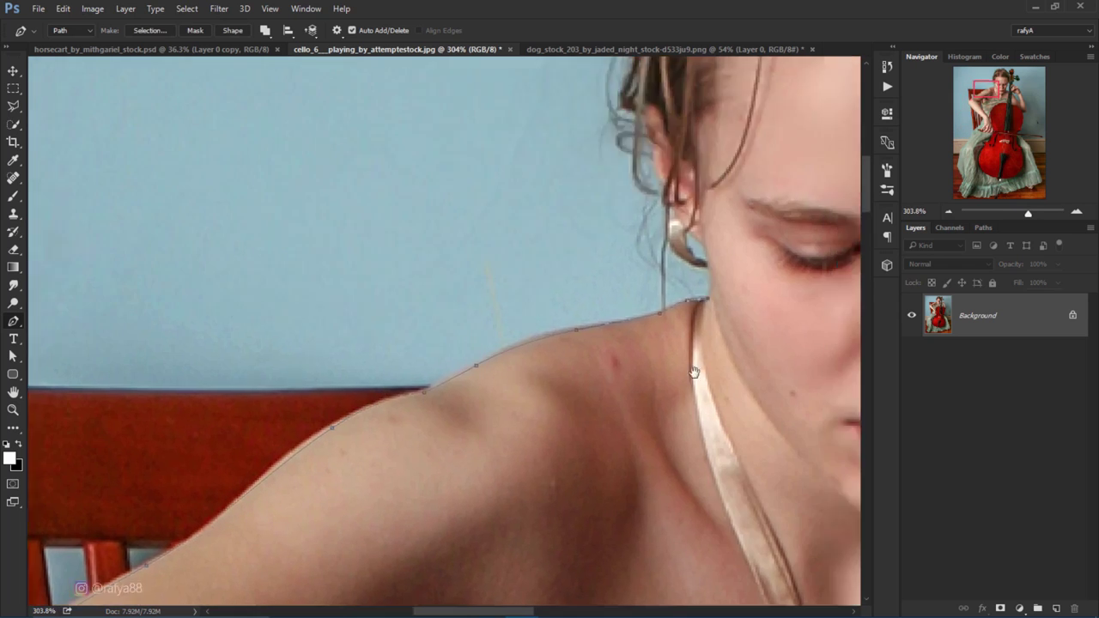
scroll(466, 269, up, 5)
scroll(380, 363, up, 3)
scroll(528, 177, right, 5)
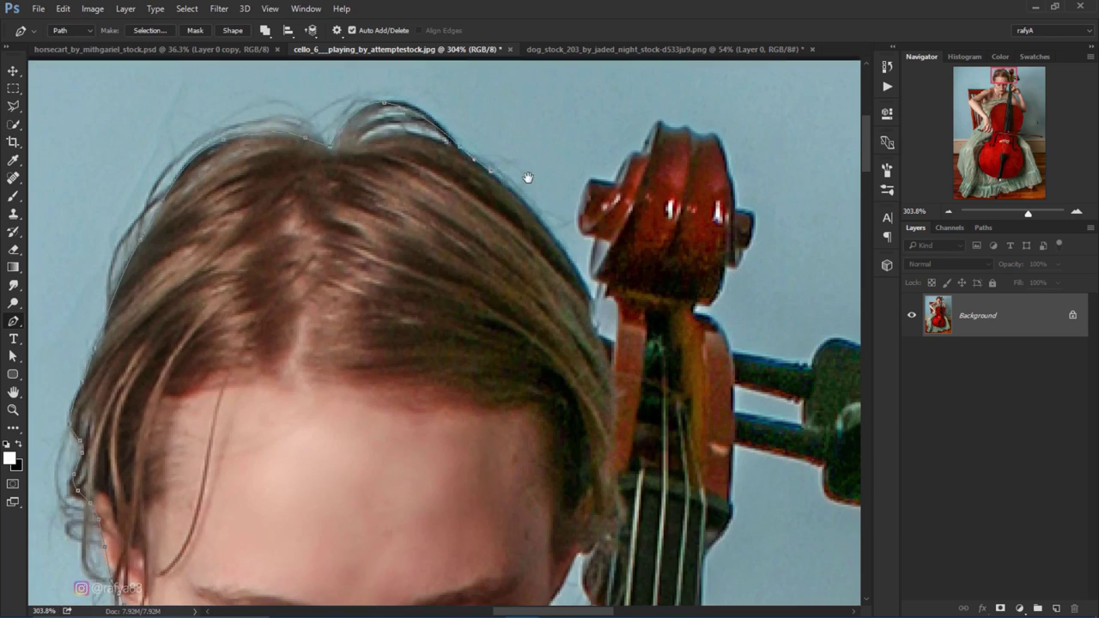
scroll(630, 281, right, 1)
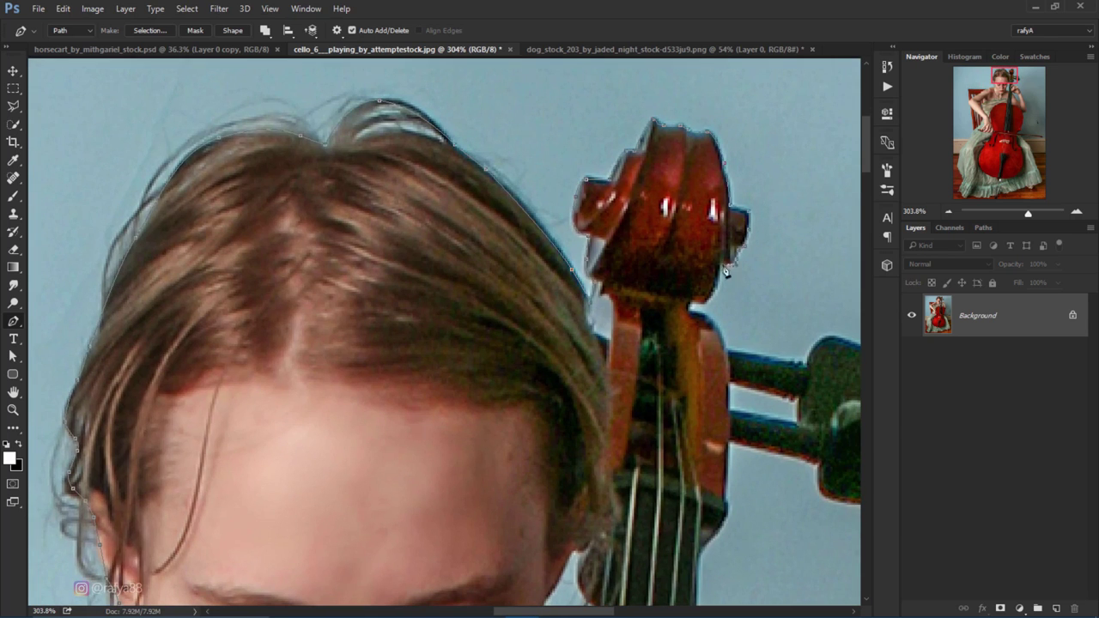
click(689, 307)
scroll(585, 339, right, 5)
scroll(585, 339, down, 1)
click(600, 432)
scroll(558, 361, down, 3)
scroll(558, 360, left, 2)
click(584, 274)
click(560, 313)
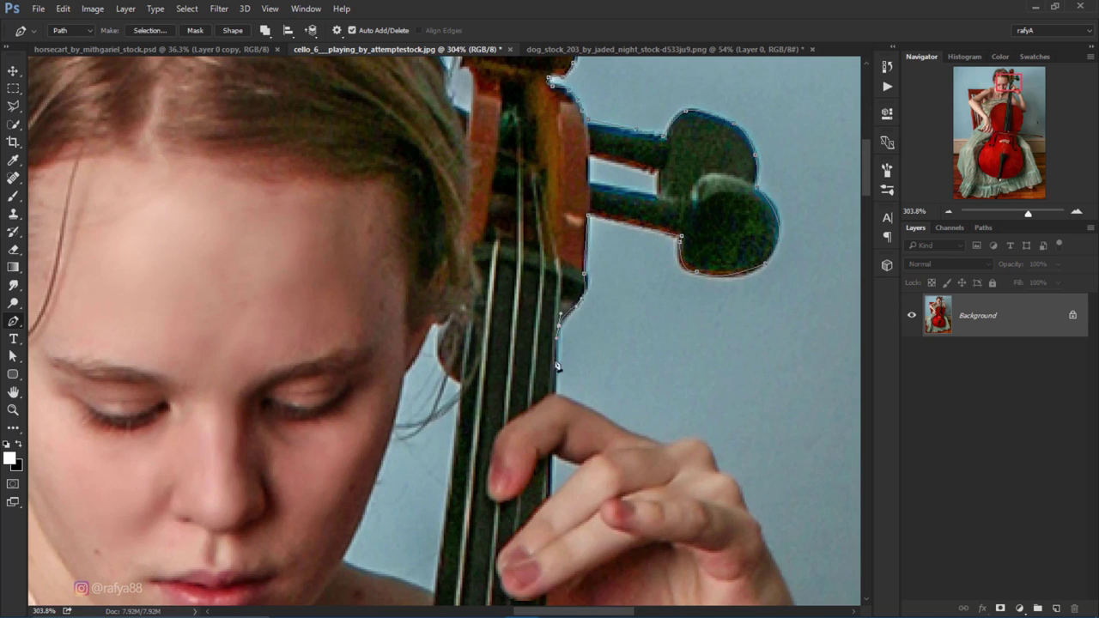
scroll(678, 386, down, 3)
scroll(653, 344, down, 3)
Step: Continue the path along the cello's right edge, around the bow, dress and shoulder
click(675, 508)
scroll(635, 344, down, 3)
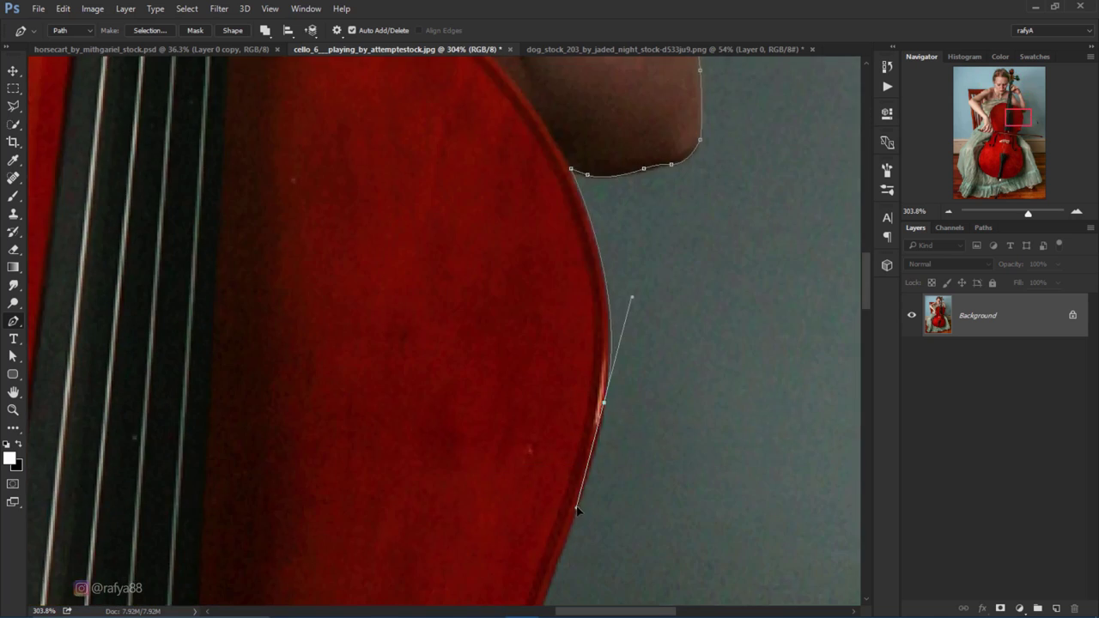
scroll(627, 275, down, 2)
click(630, 243)
click(599, 451)
scroll(598, 450, down, 2)
scroll(515, 387, down, 3)
click(777, 389)
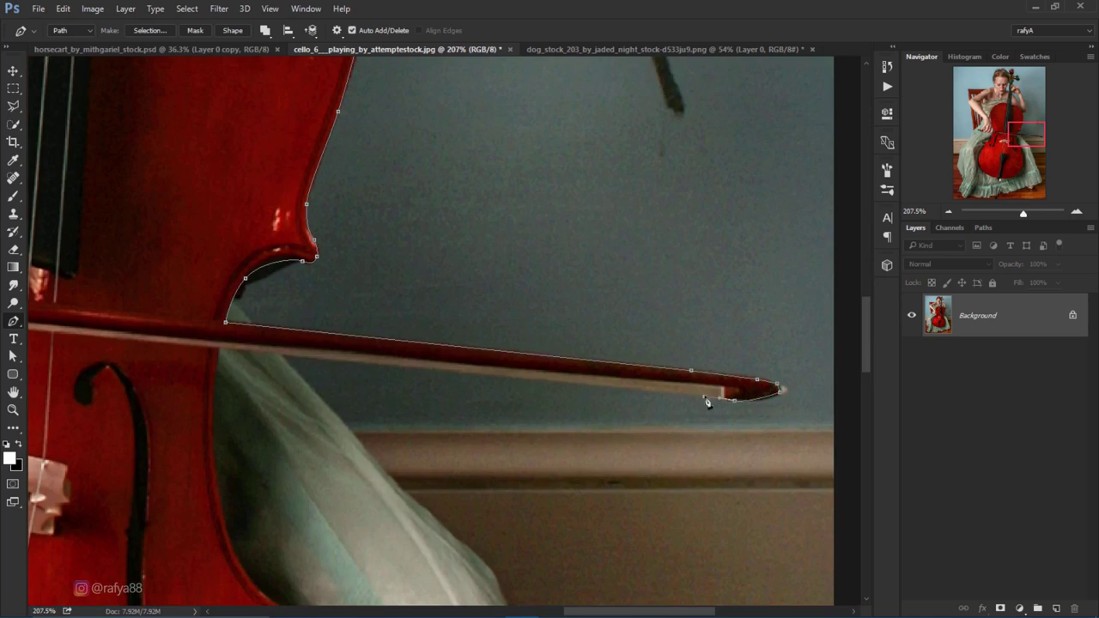
click(284, 354)
click(389, 474)
scroll(399, 483, down, 5)
scroll(559, 324, down, 3)
scroll(490, 417, up, 3)
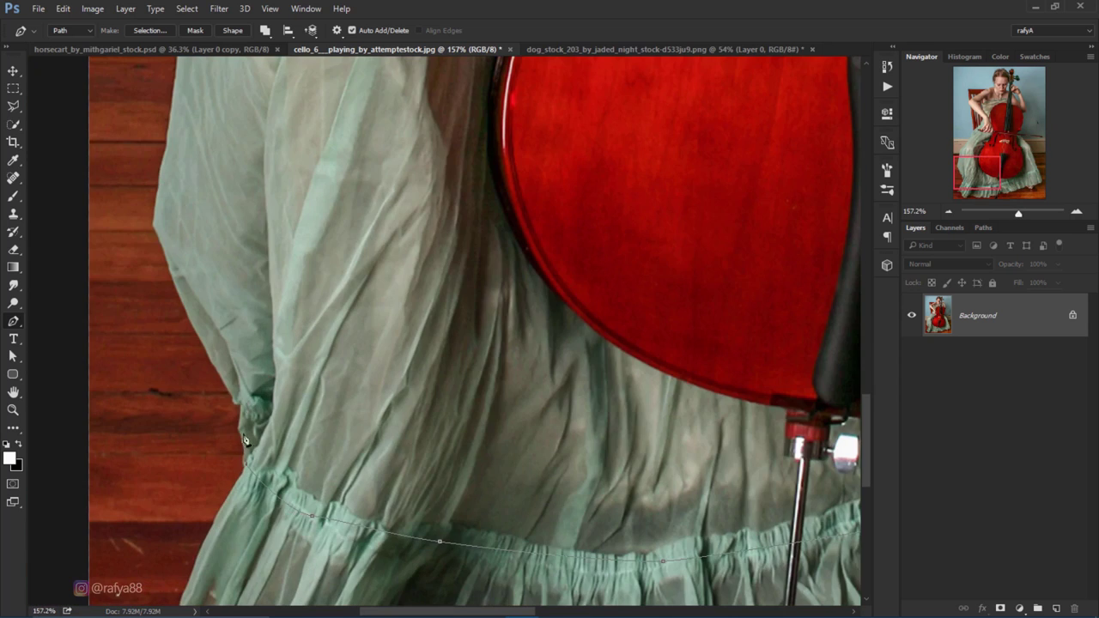
drag(343, 257, 195, 384)
scroll(195, 383, up, 1)
scroll(327, 361, up, 1)
scroll(450, 334, up, 1)
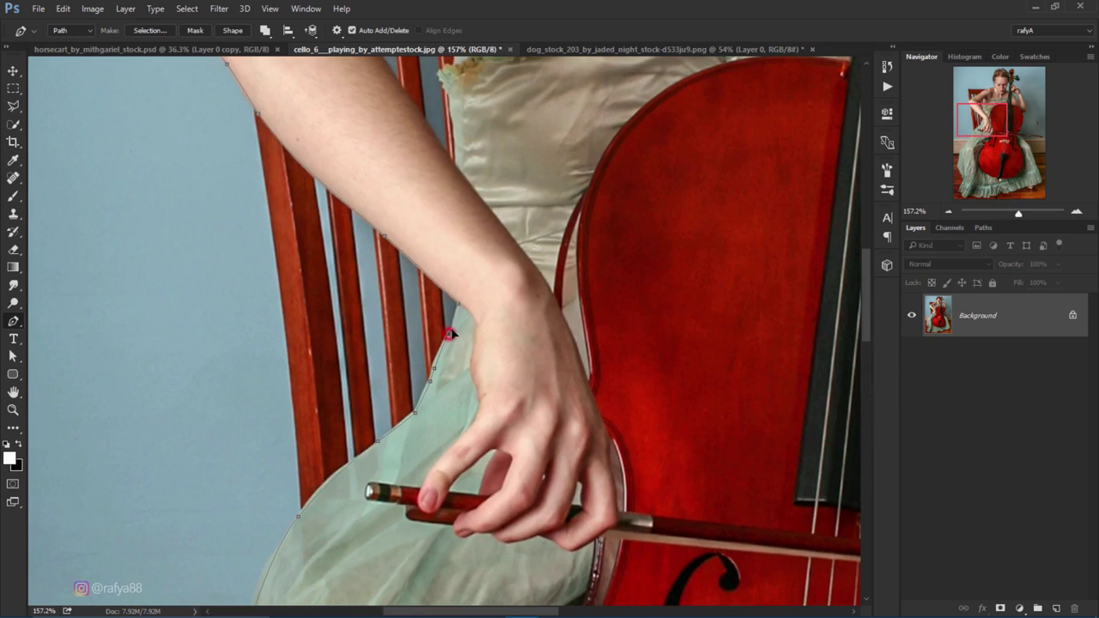
drag(487, 305, 481, 442)
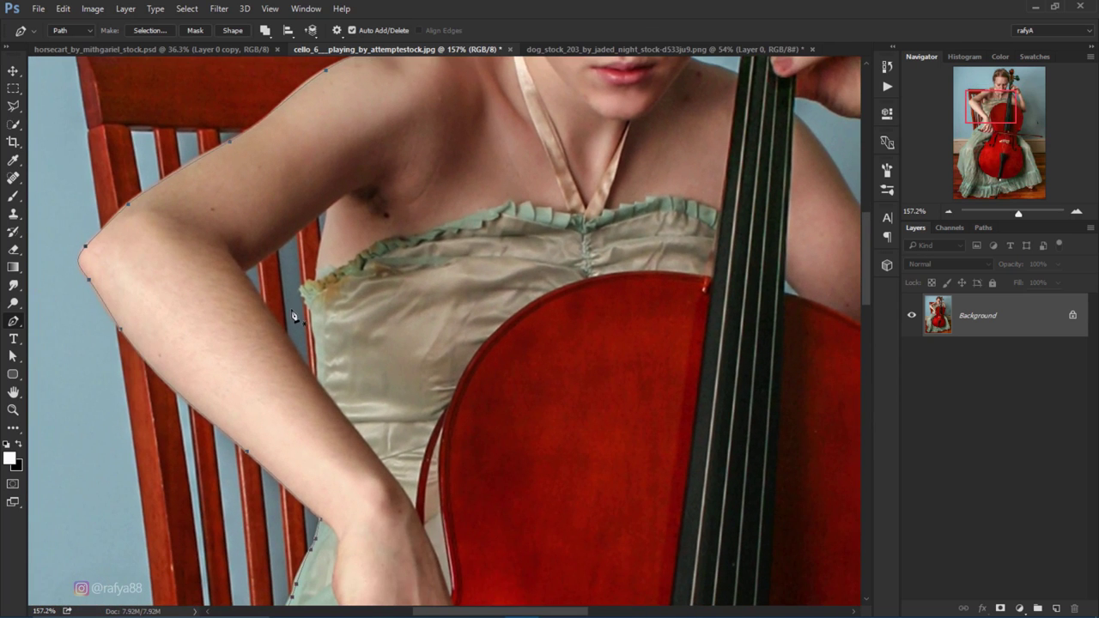
scroll(324, 294, down, 3)
scroll(399, 288, down, 1)
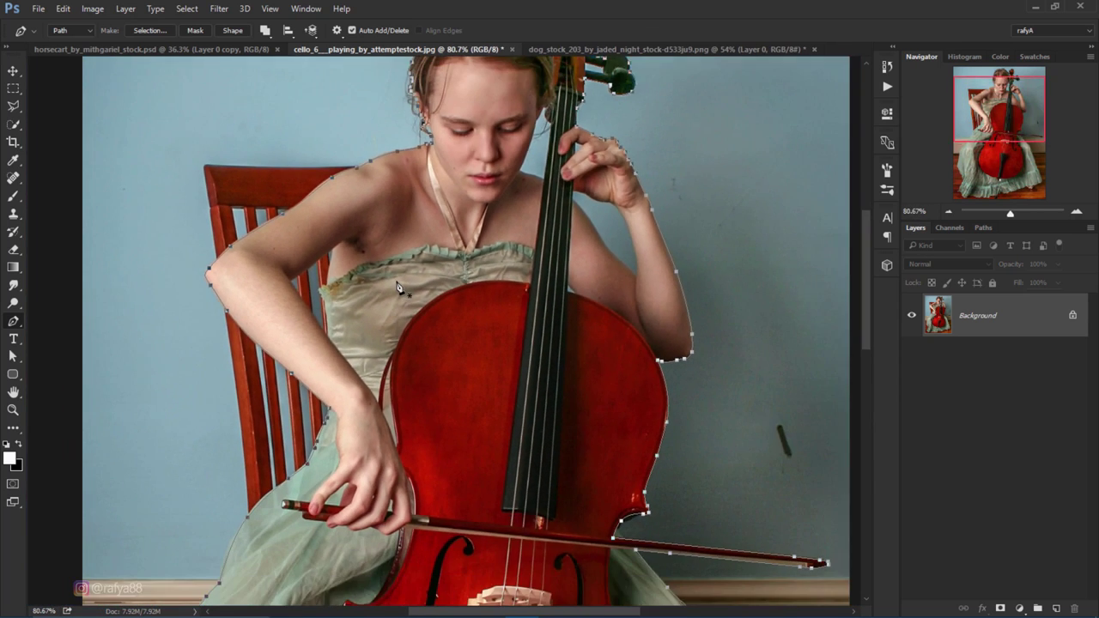
scroll(399, 288, down, 1)
scroll(464, 297, down, 1)
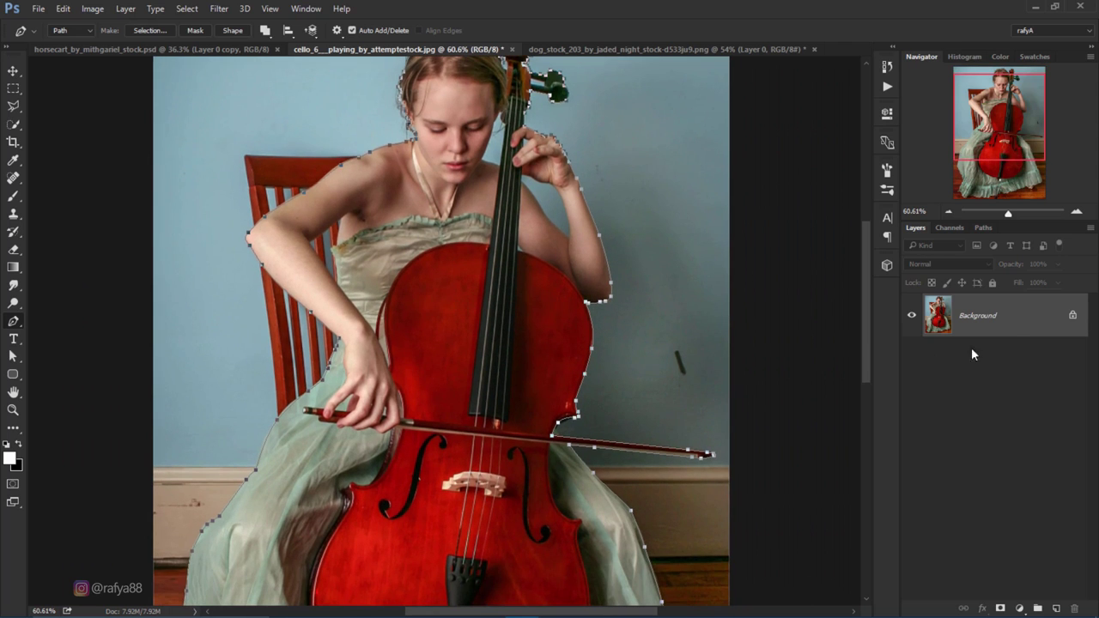
Step: Convert the finished path into an active selection with Make Selection
right_click(552, 260)
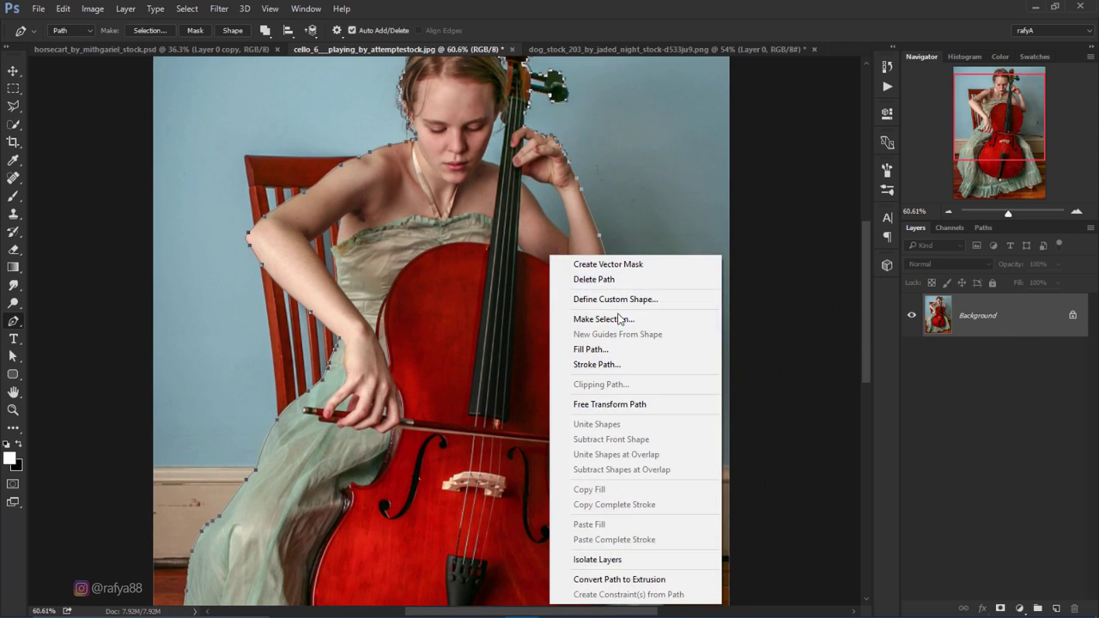
click(617, 313)
click(602, 187)
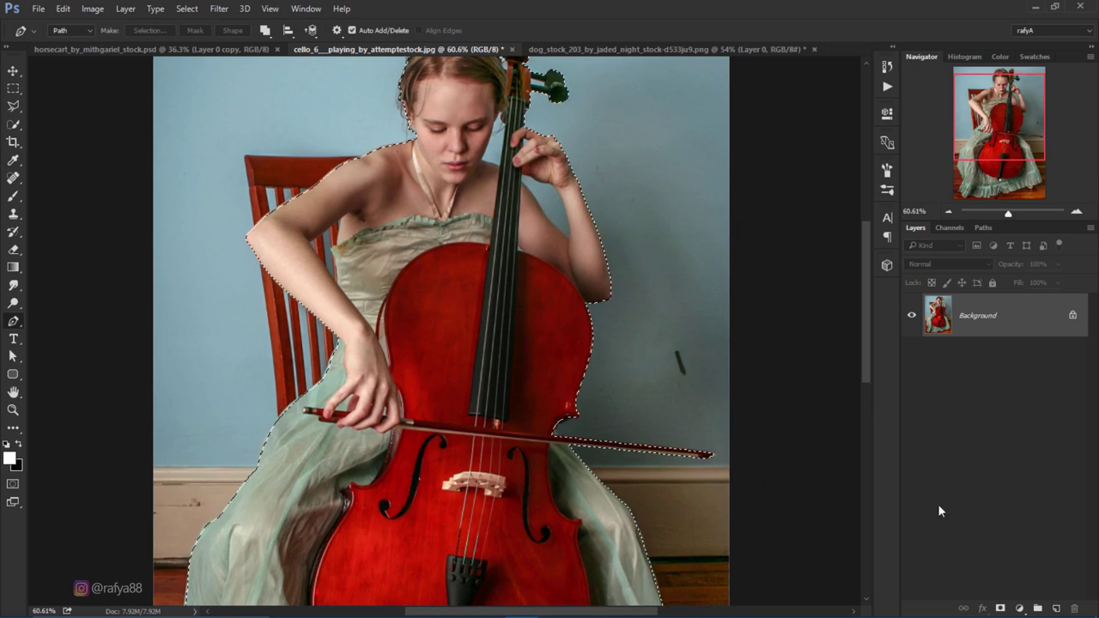
Step: Mask the cellist from the selection, deselect, and drag her into the horsecart document
click(1000, 608)
key(ctrl+0)
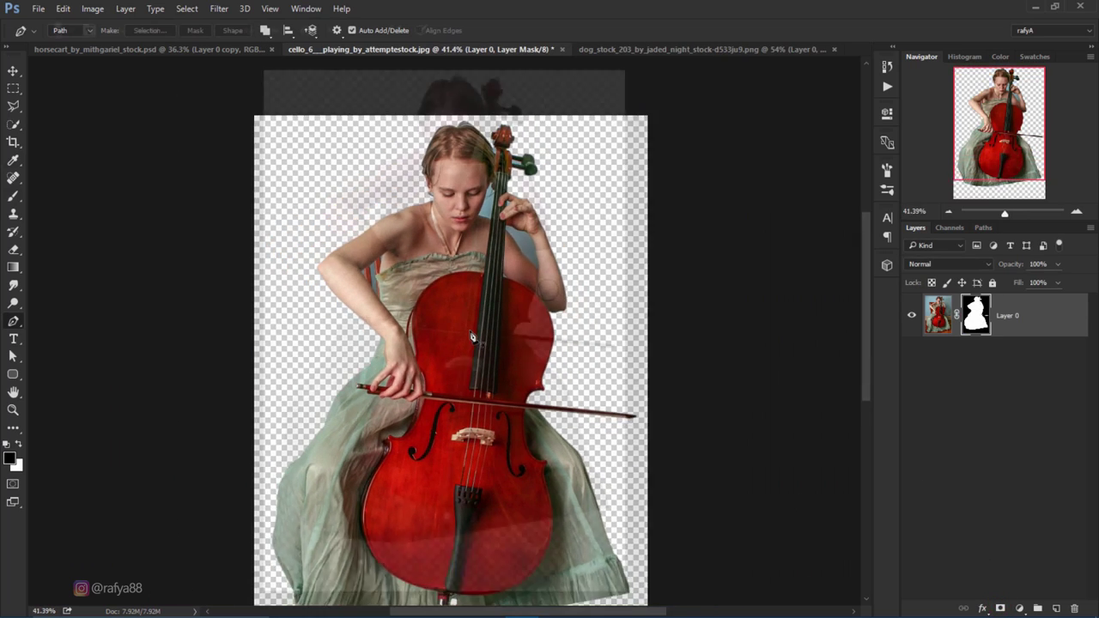
key(v)
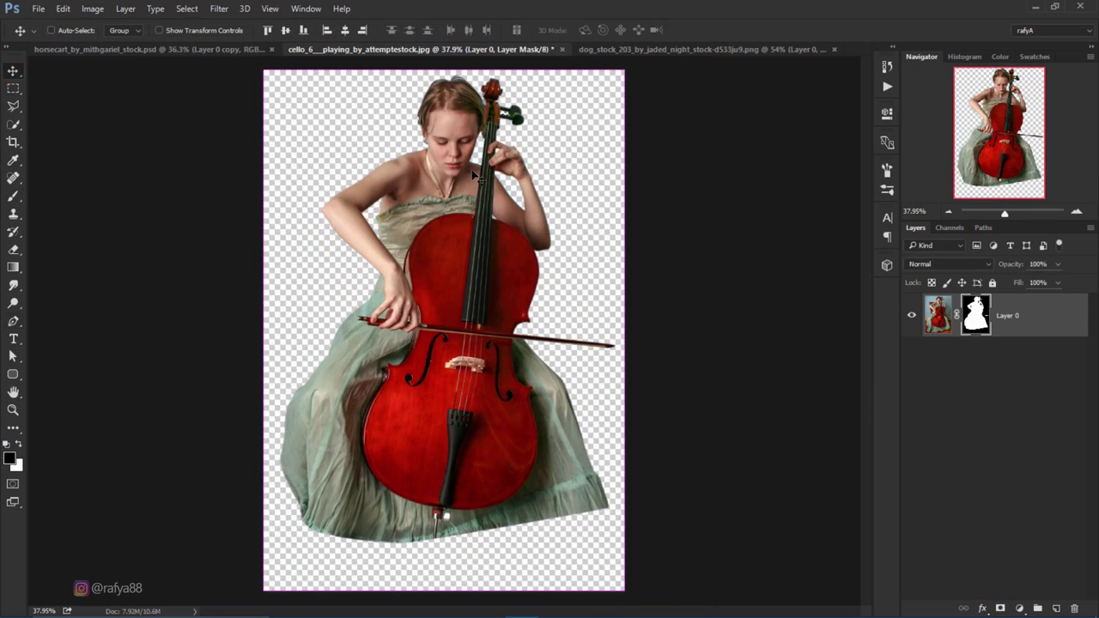
key(ctrl+d)
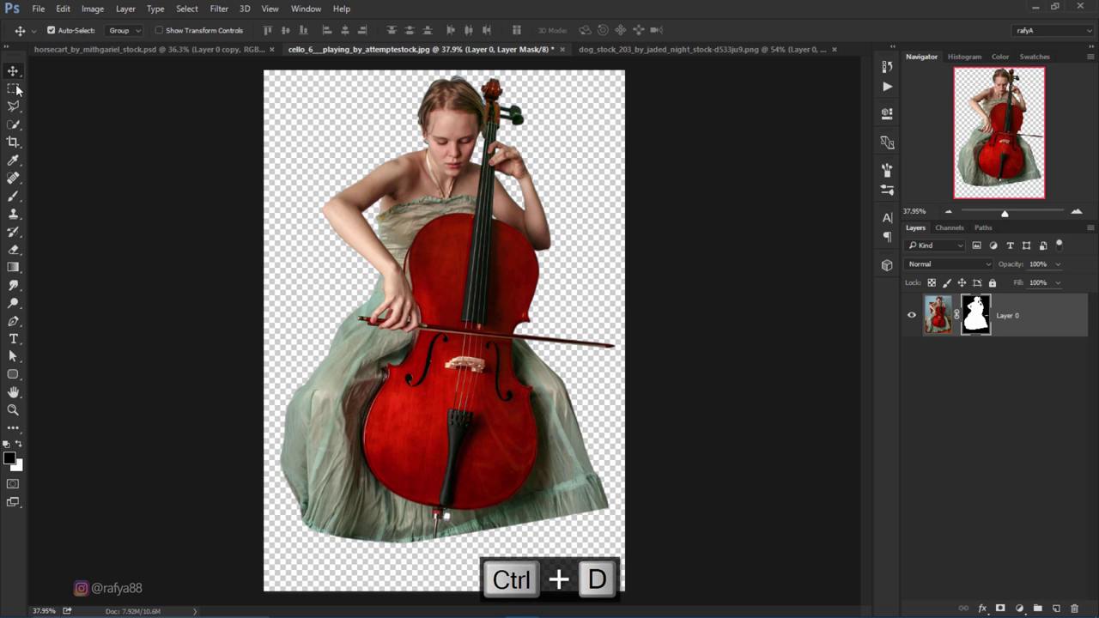
drag(438, 112, 473, 195)
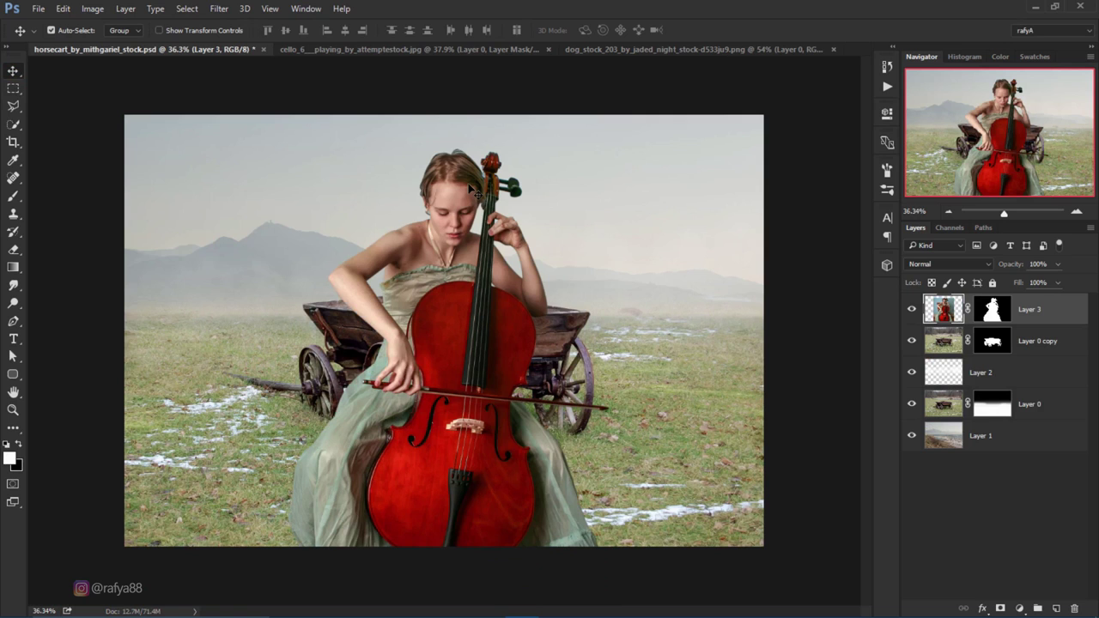
scroll(473, 191, up, 3)
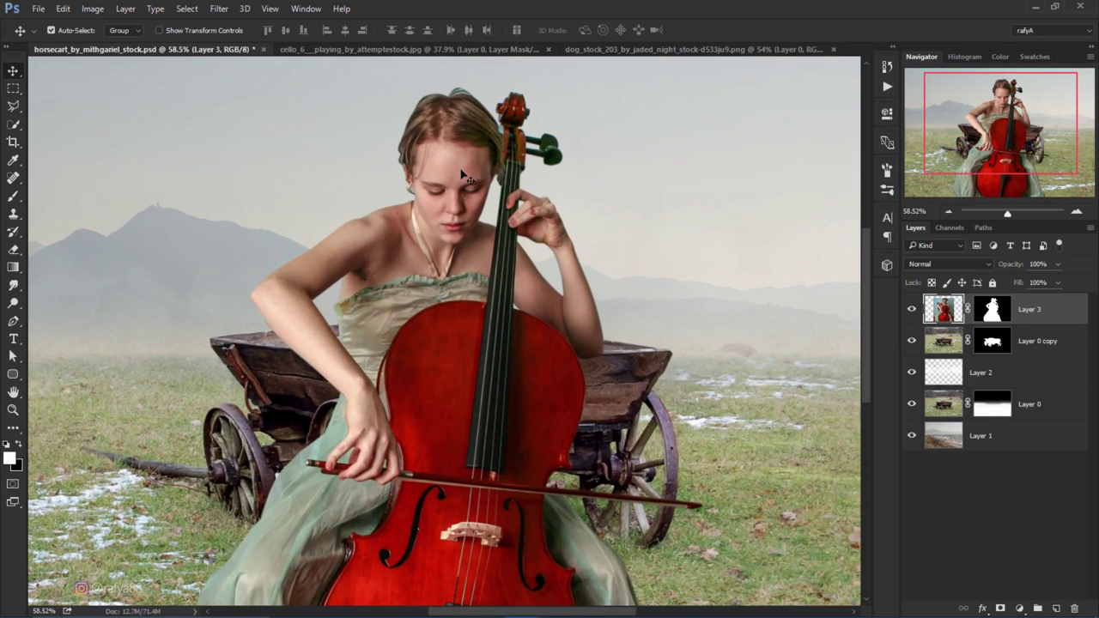
scroll(462, 174, up, 2)
scroll(418, 167, up, 3)
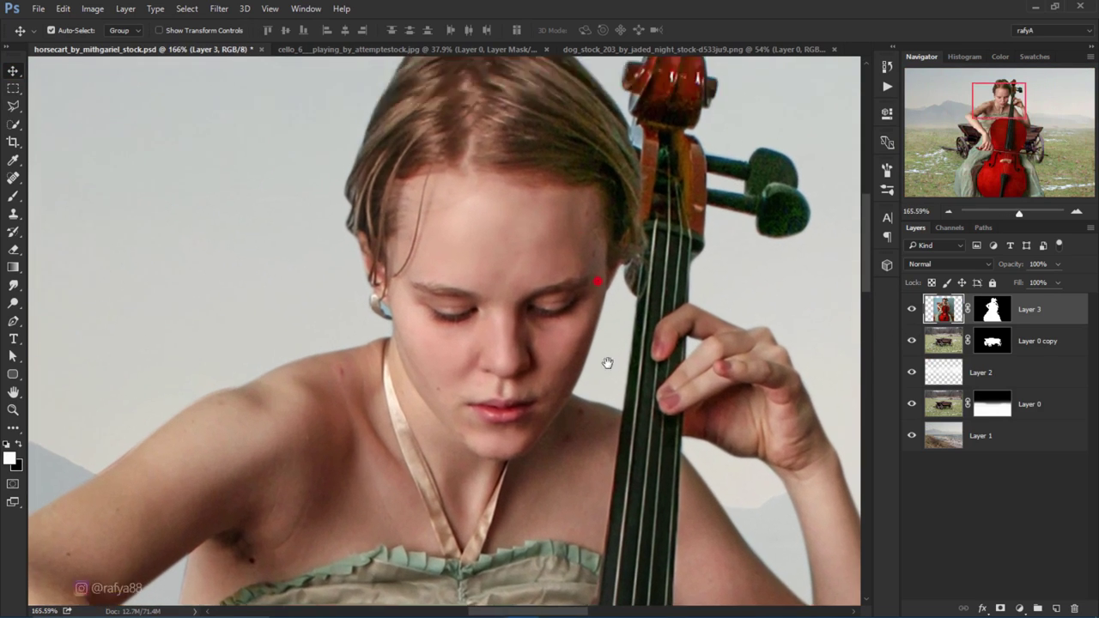
drag(606, 363, 606, 393)
Step: Use Refine Mask on Layer 3's mask, brushing the edges around her ear, hair and face
click(992, 310)
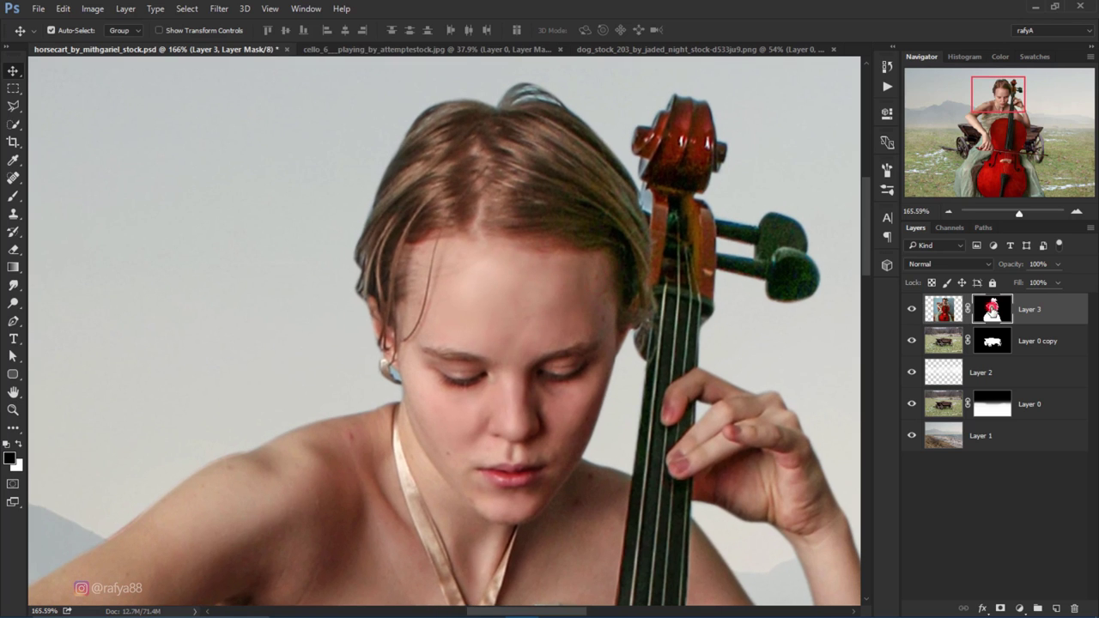
right_click(992, 309)
click(994, 422)
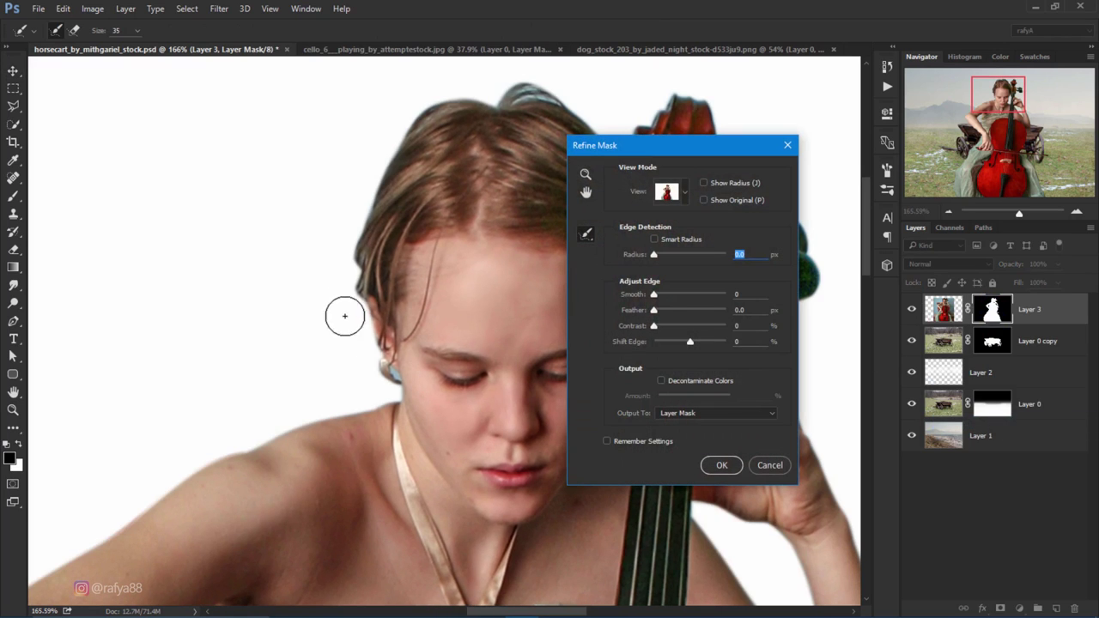
mouse_move(392, 368)
mouse_down()
mouse_move(378, 361)
mouse_move(370, 225)
mouse_move(400, 138)
mouse_move(384, 148)
mouse_move(265, 144)
mouse_up()
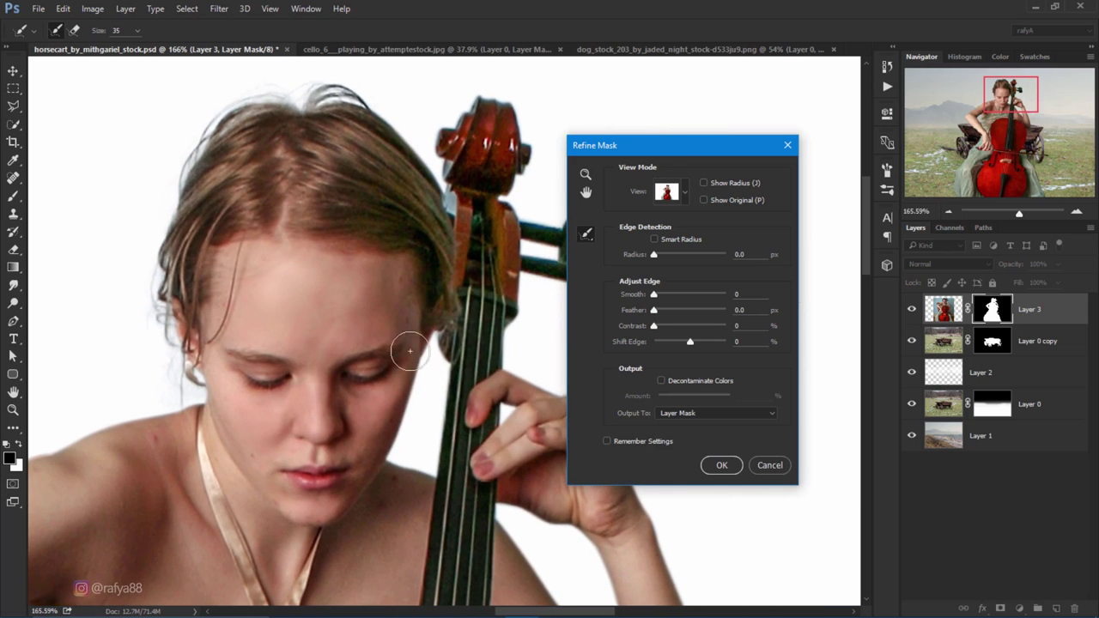
drag(409, 350, 431, 332)
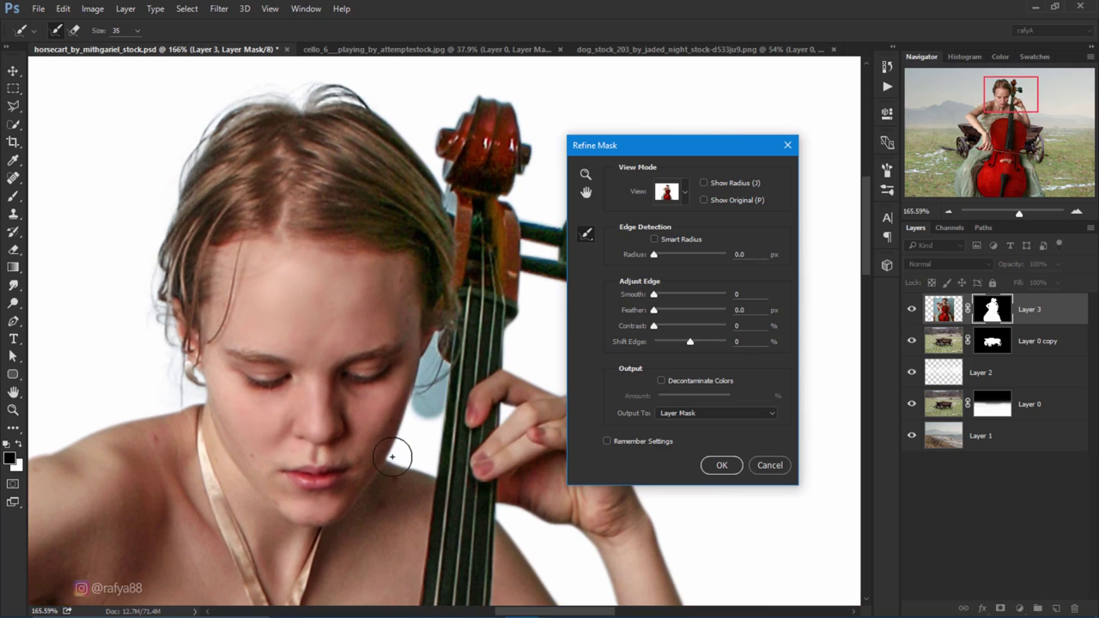
drag(302, 360, 365, 321)
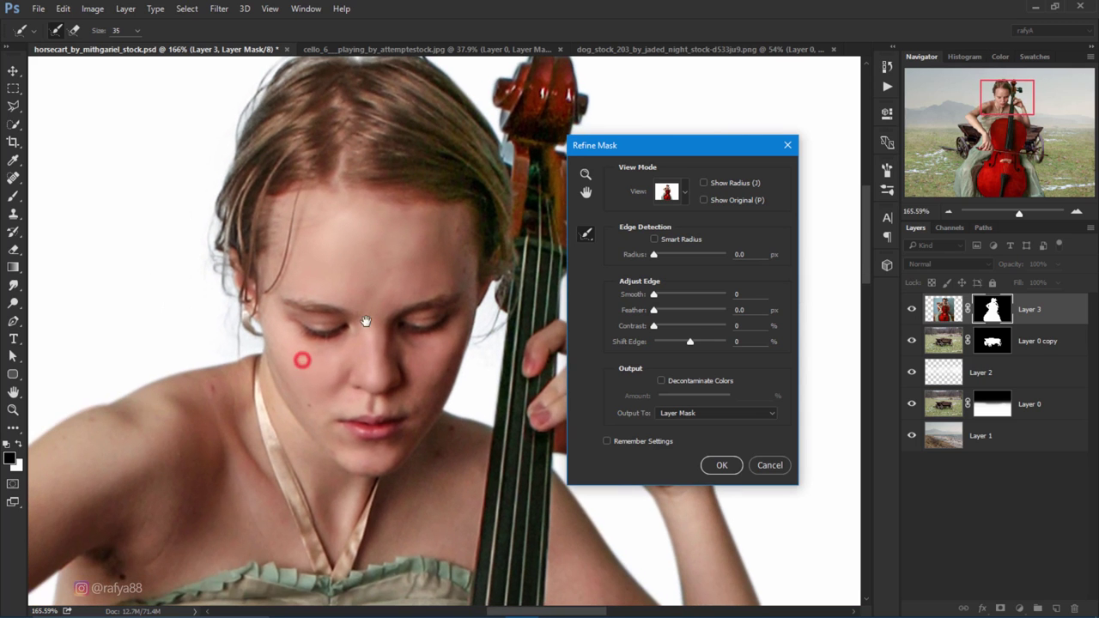
click(721, 465)
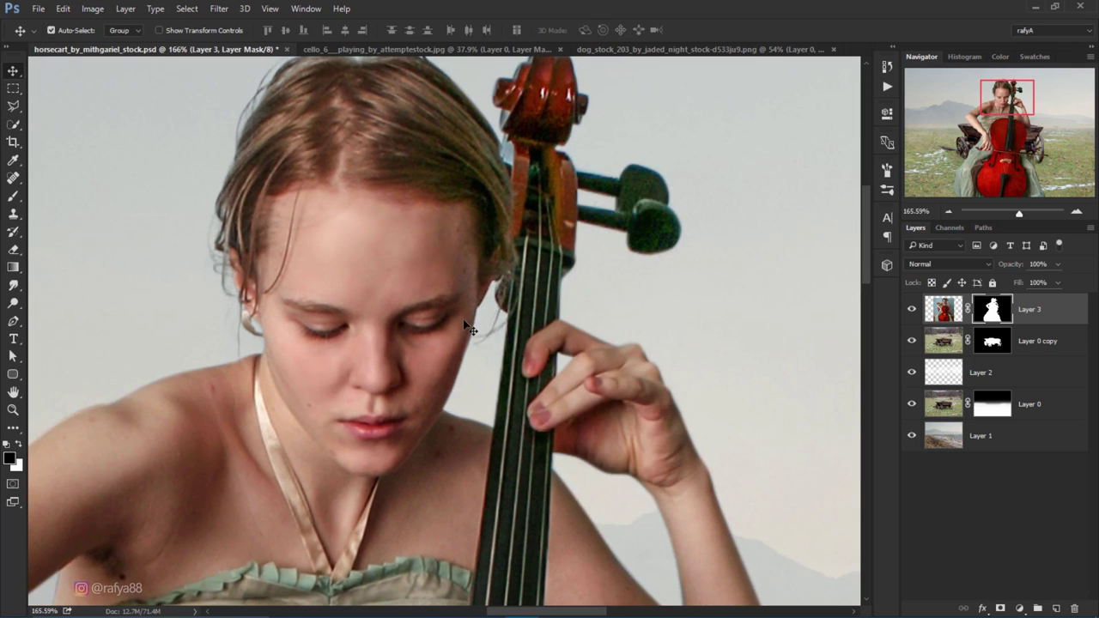
Step: Free-transform the cellist: scale her down, move her onto the cart, tilt slightly and flip horizontally
scroll(464, 324, down, 5)
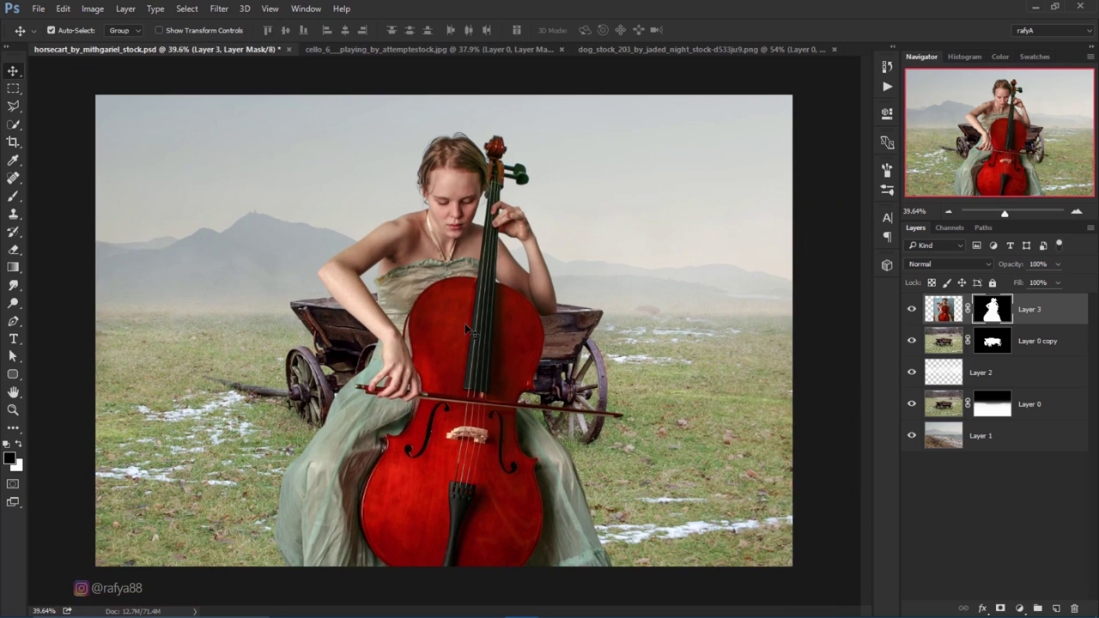
key(ctrl+t)
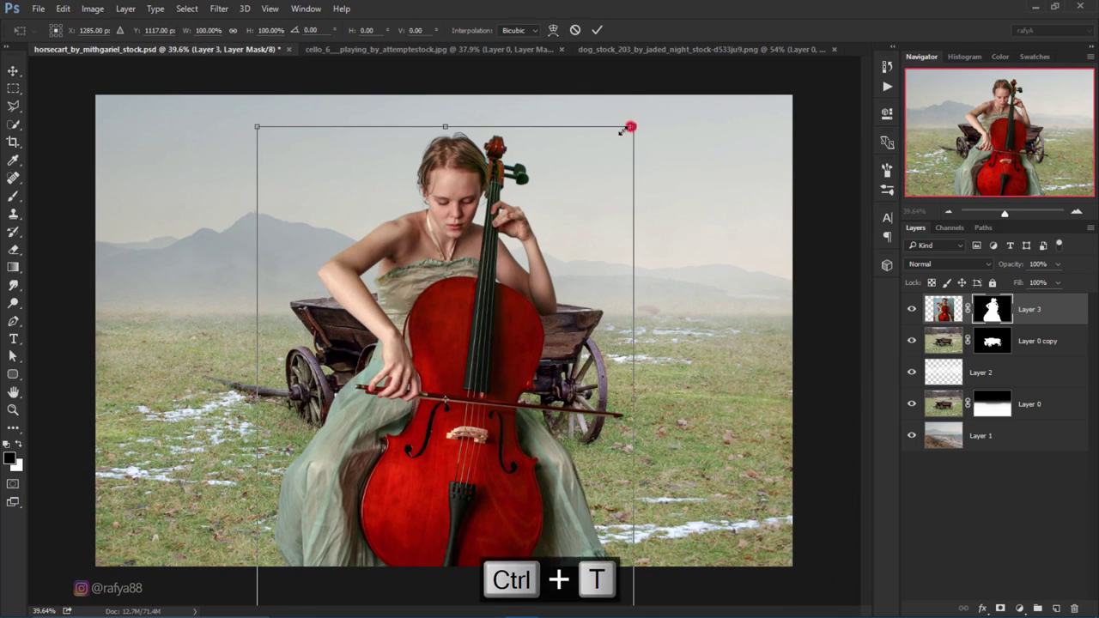
drag(631, 127, 450, 203)
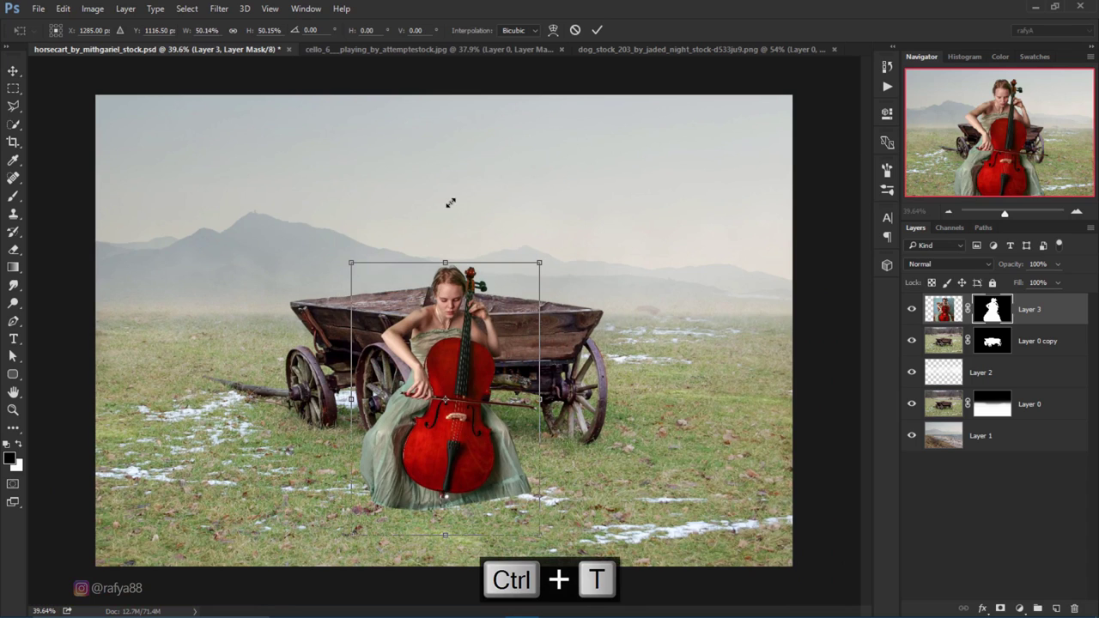
drag(476, 364, 474, 256)
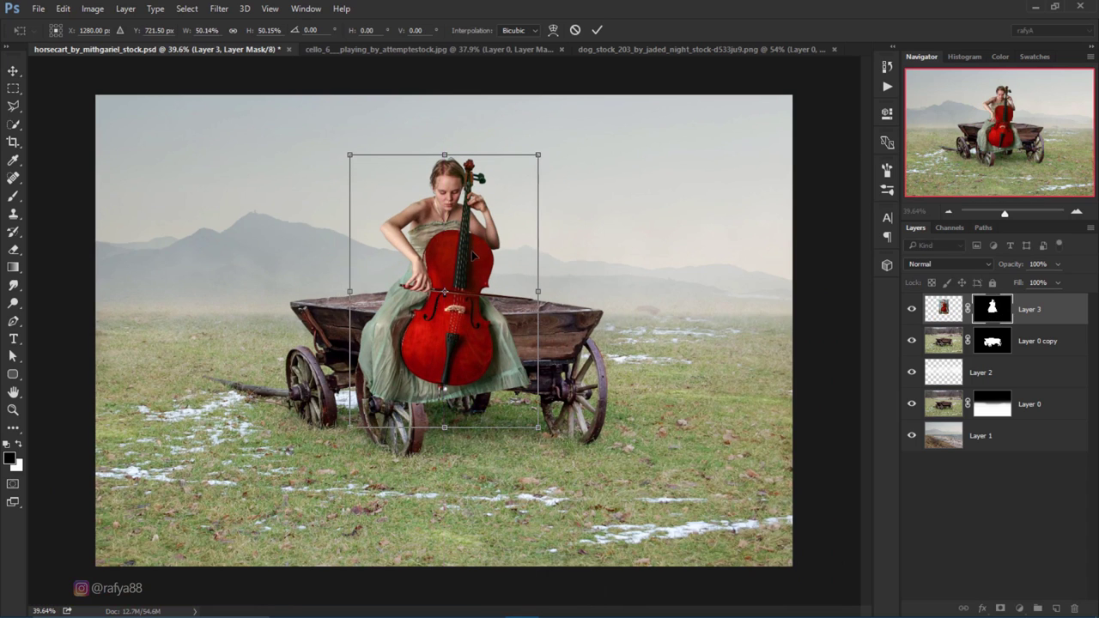
mouse_move(536, 424)
mouse_down()
mouse_move(527, 409)
mouse_move(543, 402)
mouse_up()
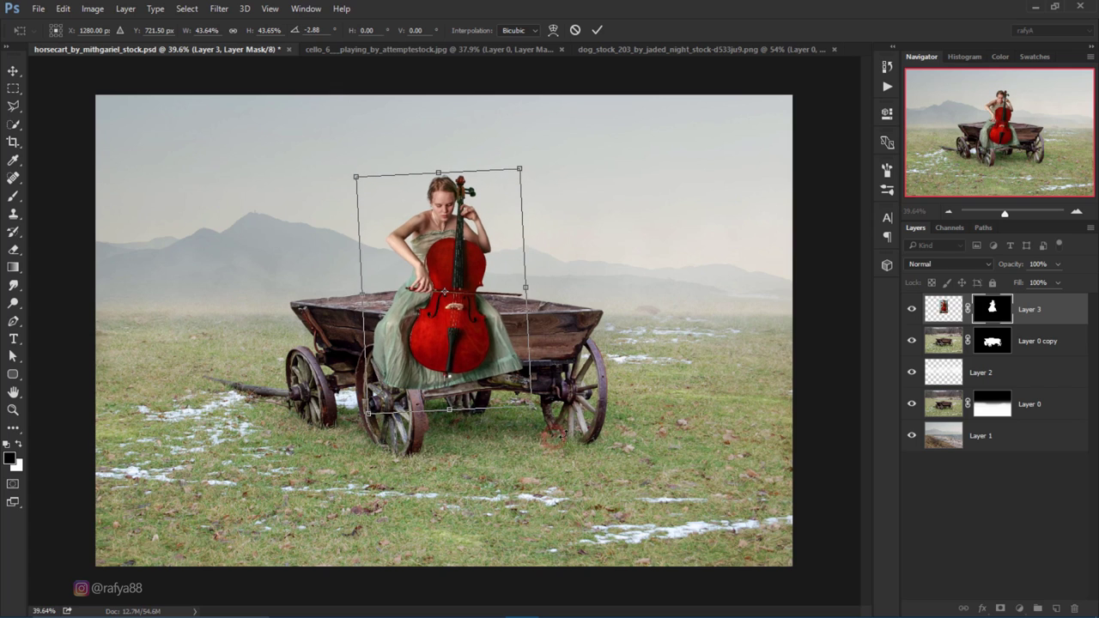
drag(481, 347, 490, 348)
right_click(477, 249)
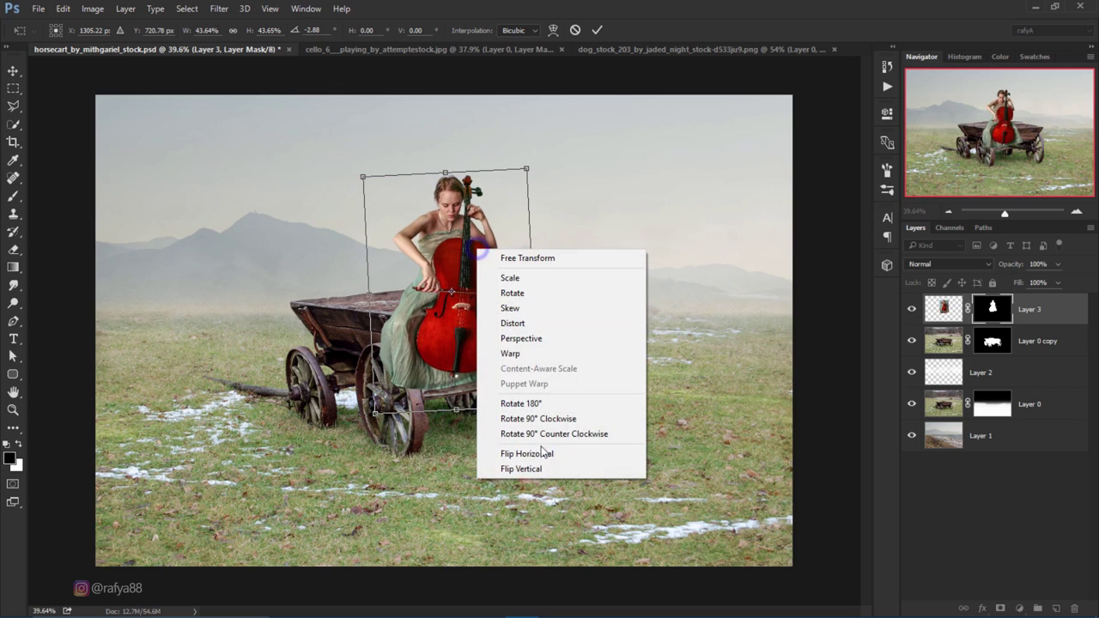
click(545, 453)
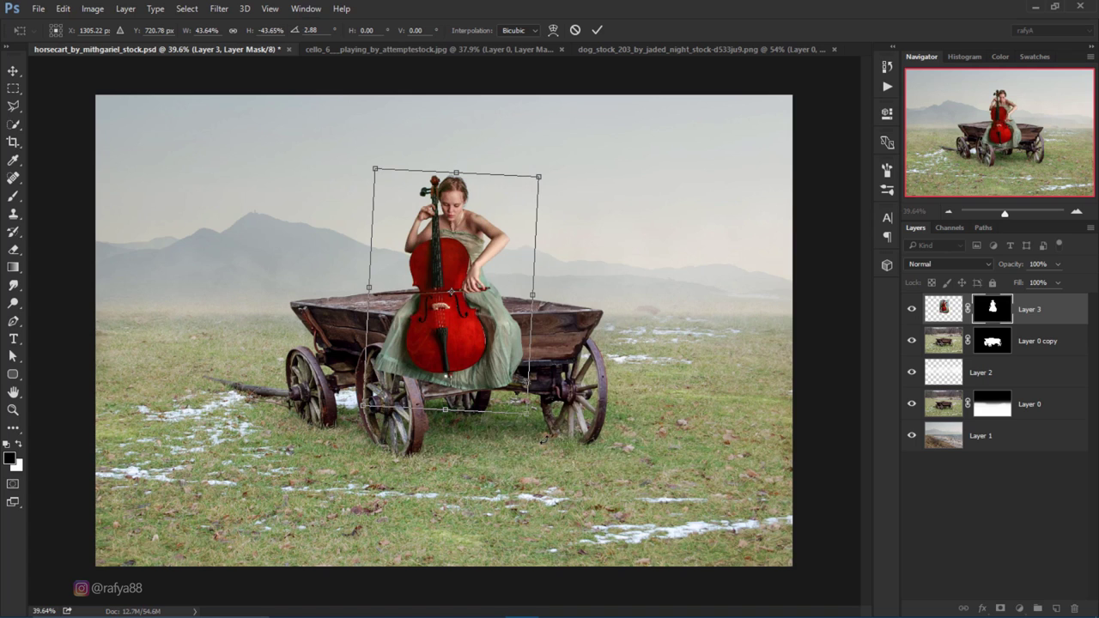
Step: Fine-tune her position on the wagon bed, scaling to about 38%, and commit the transform
key(ctrl+plus)
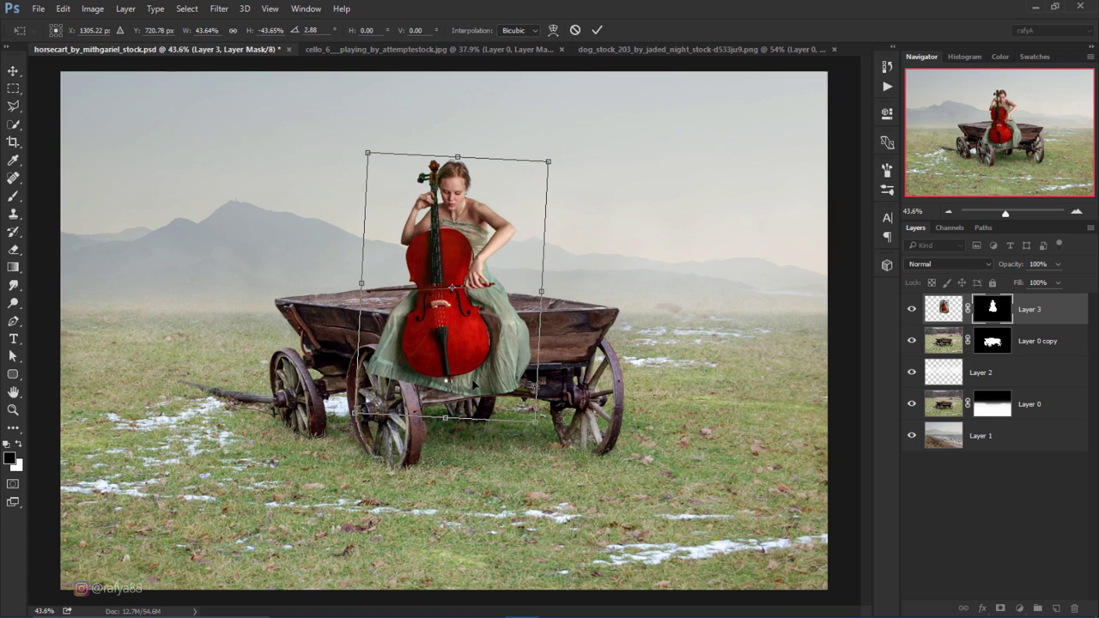
drag(487, 381, 496, 366)
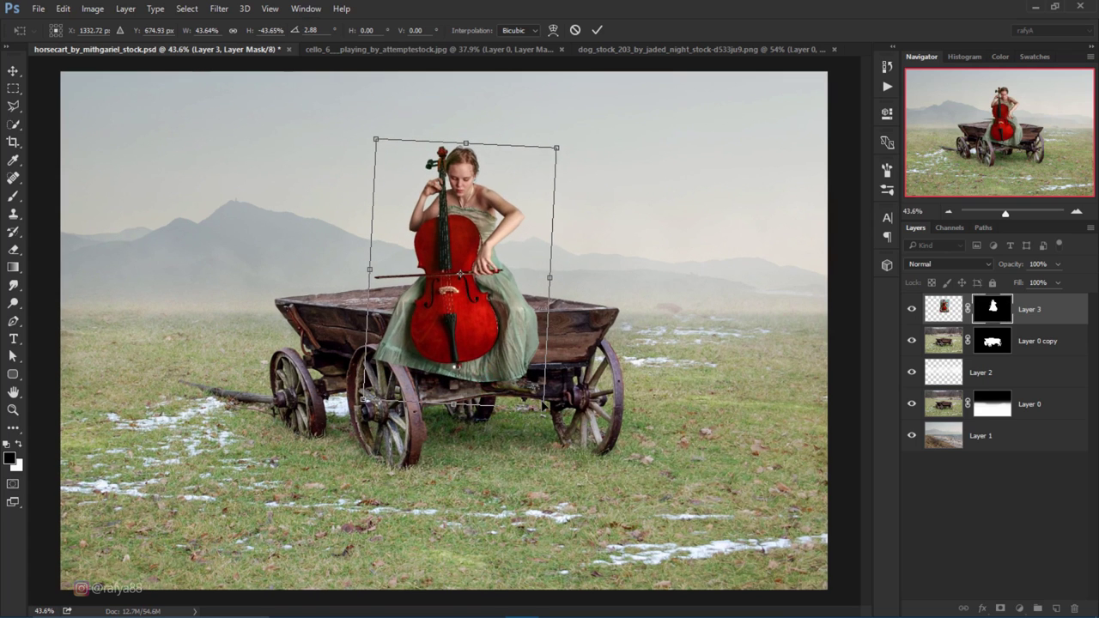
drag(518, 351, 522, 353)
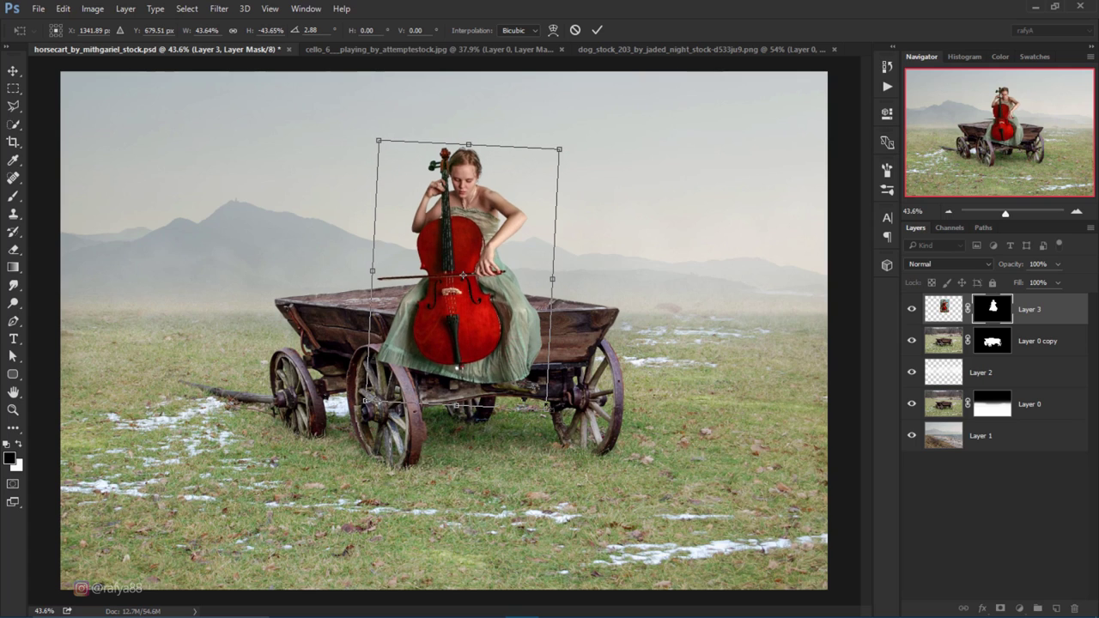
drag(547, 407, 535, 391)
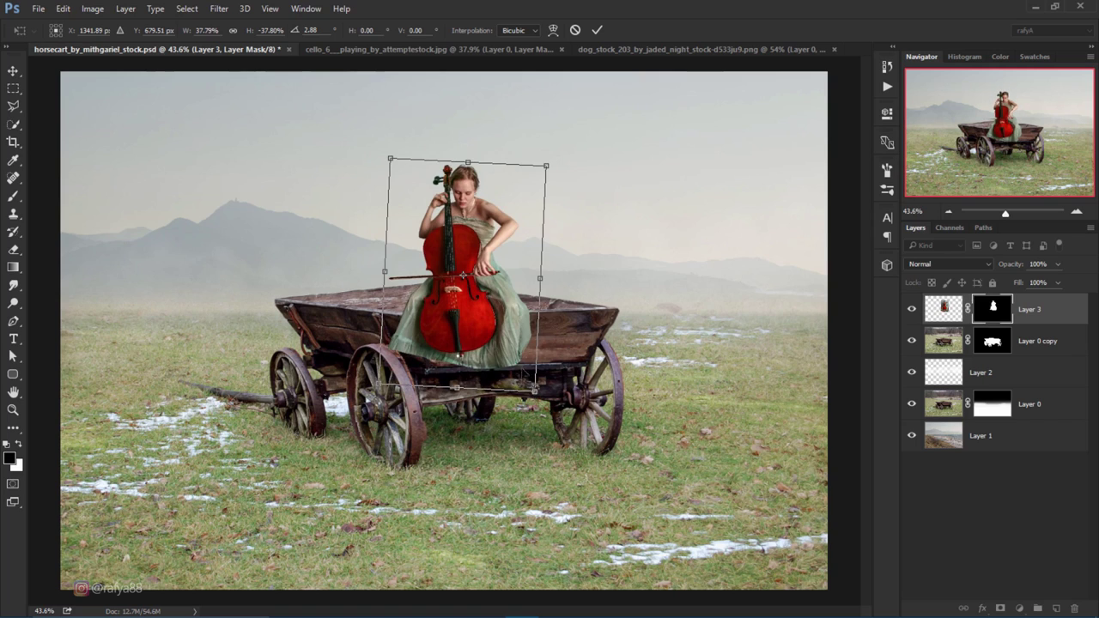
drag(526, 329, 519, 330)
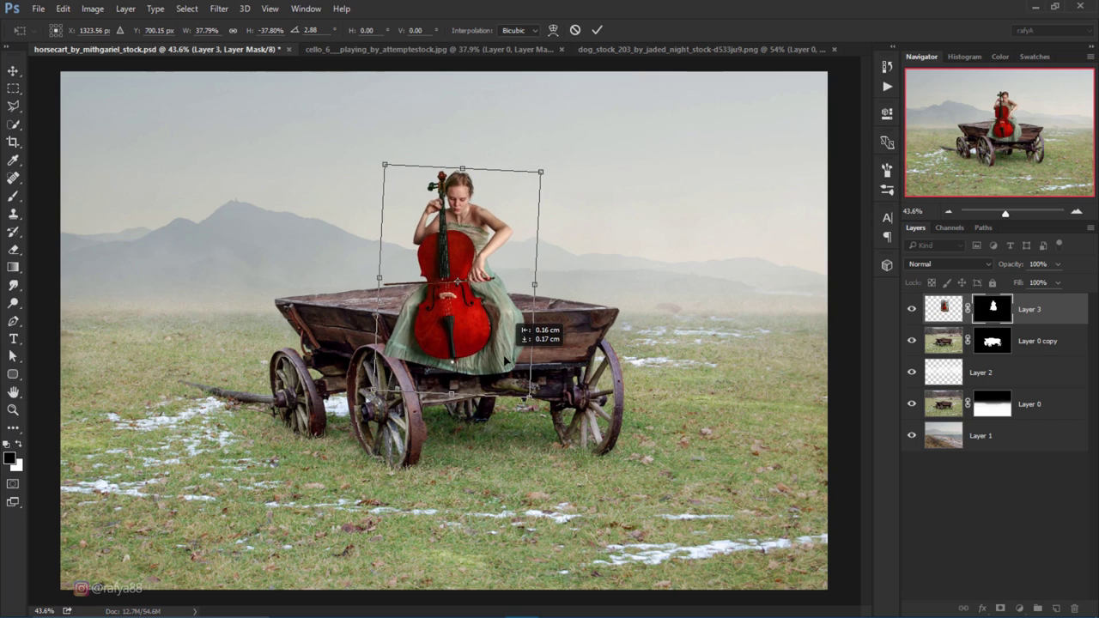
drag(519, 330, 519, 331)
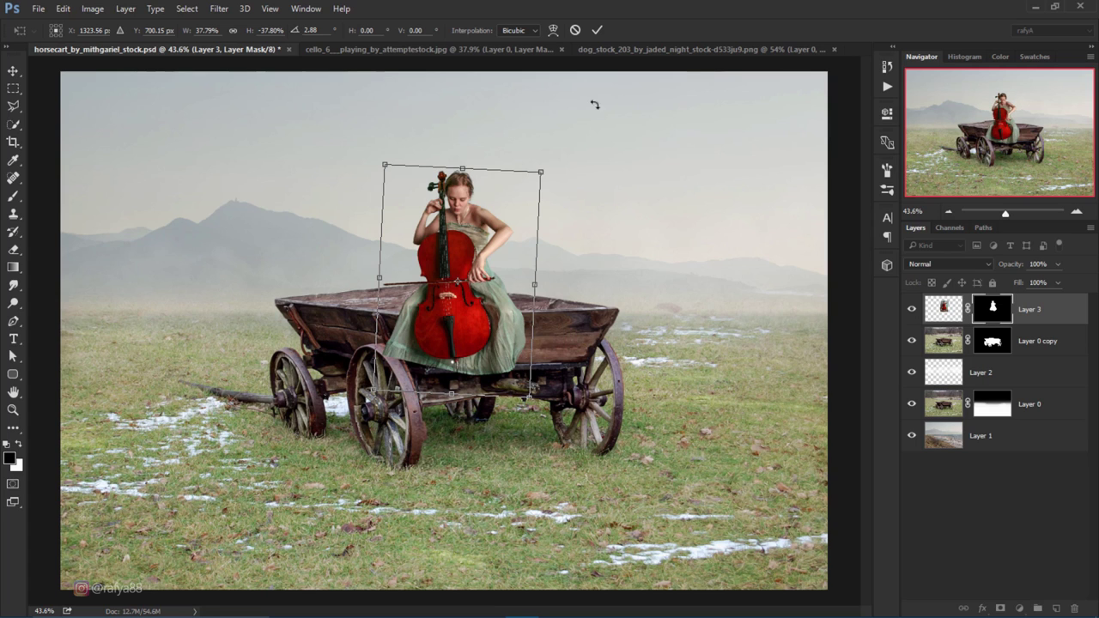
click(597, 33)
Step: Lower Layer 3's opacity and lasso the cart's front wall over the cellist's dress
scroll(421, 328, down, 2)
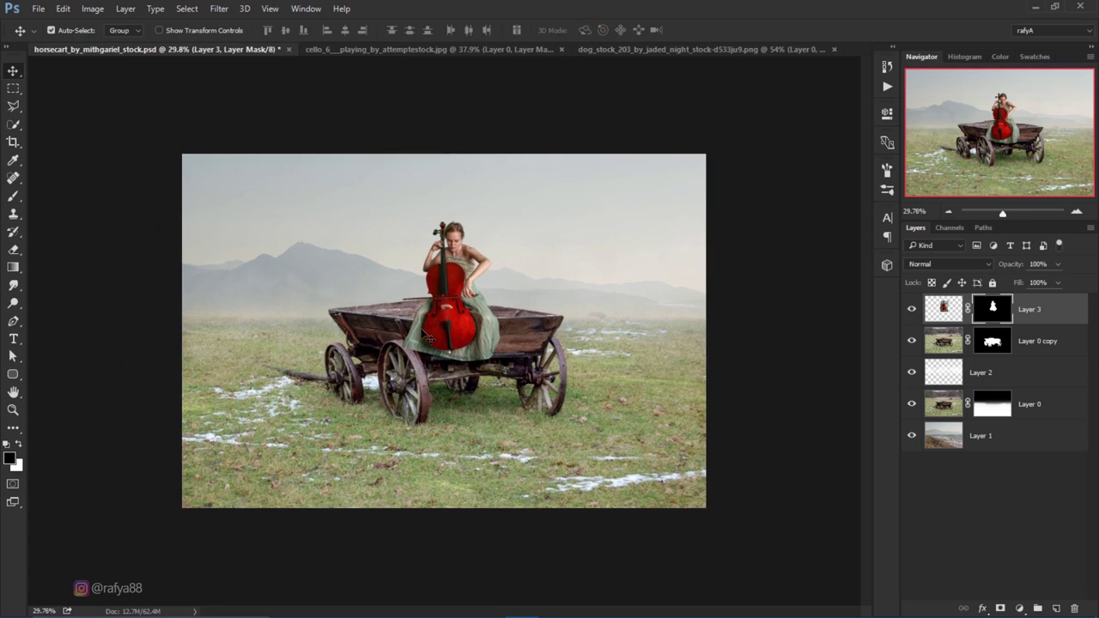
scroll(425, 335, down, 1)
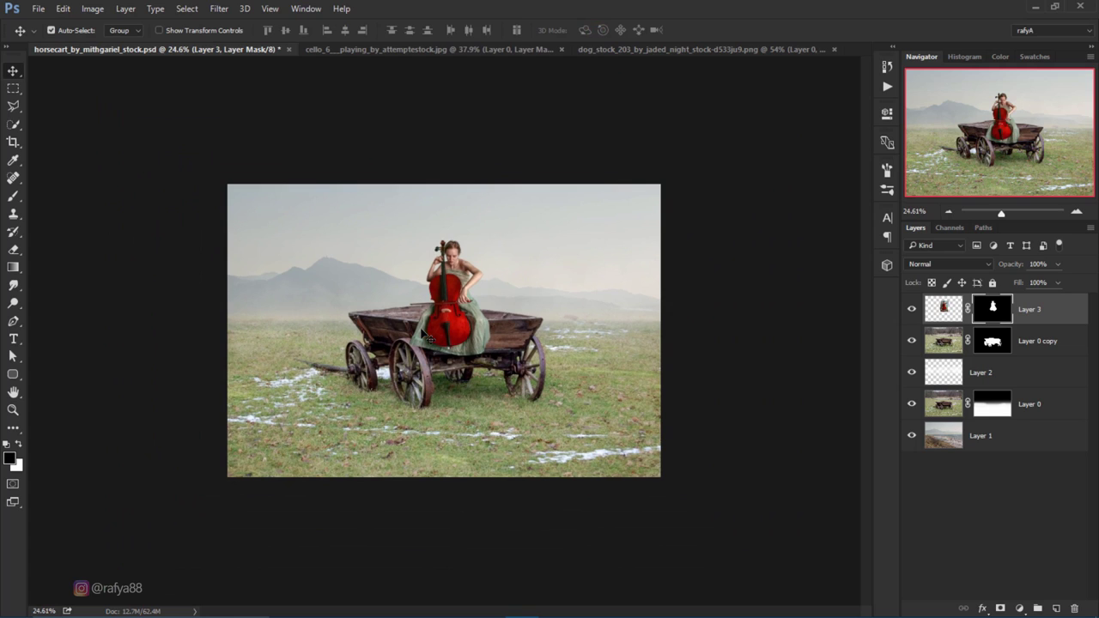
scroll(577, 386, up, 1)
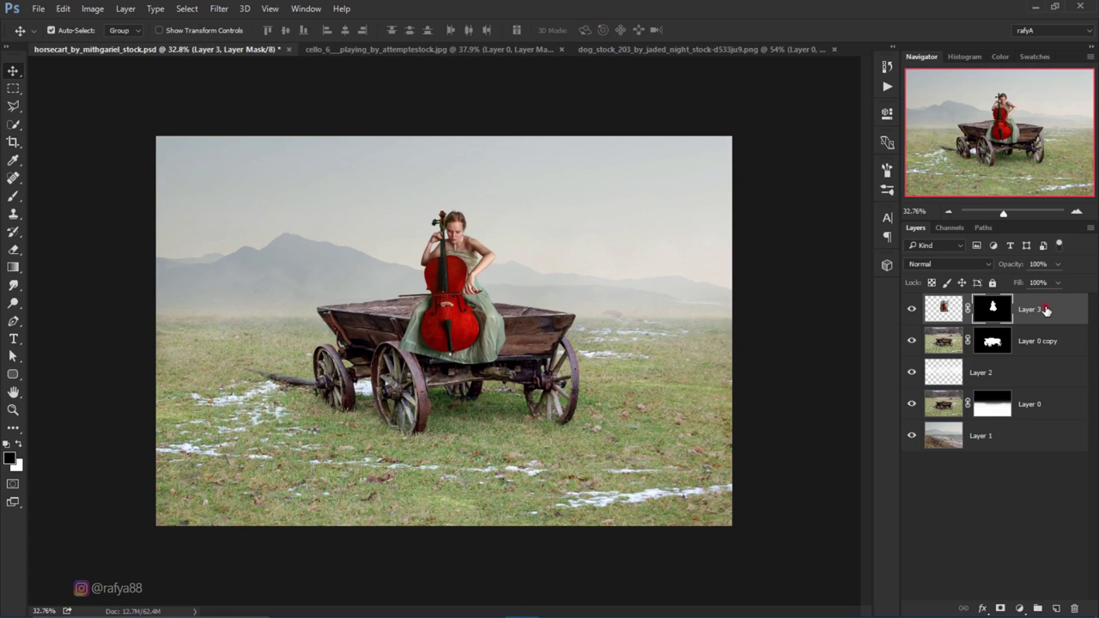
click(1046, 309)
drag(1021, 269, 993, 265)
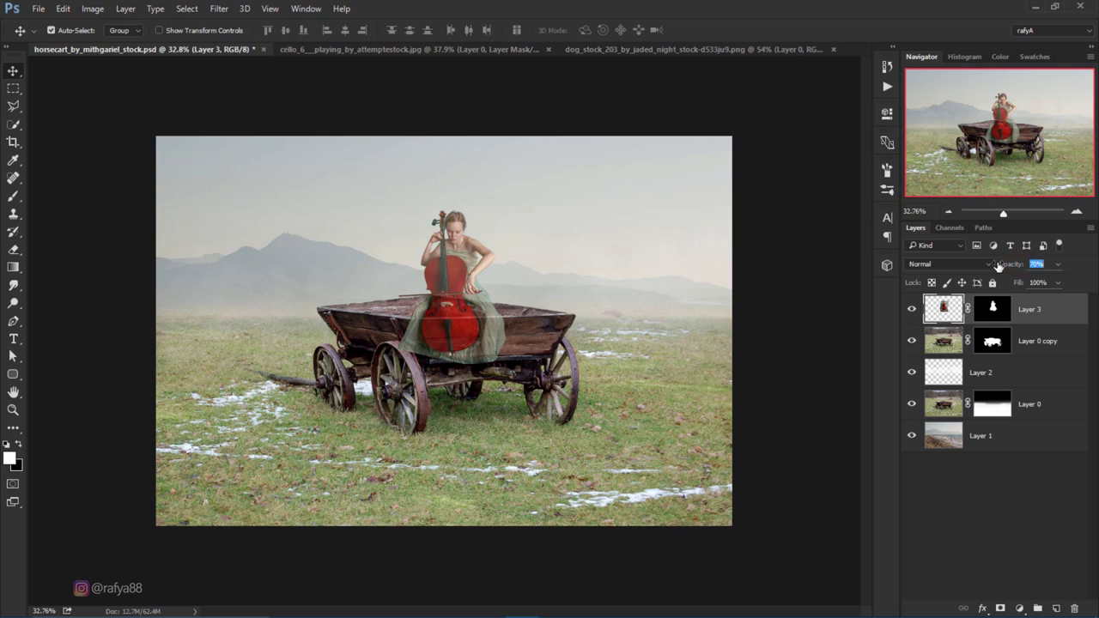
scroll(458, 315, up, 2)
scroll(457, 314, up, 2)
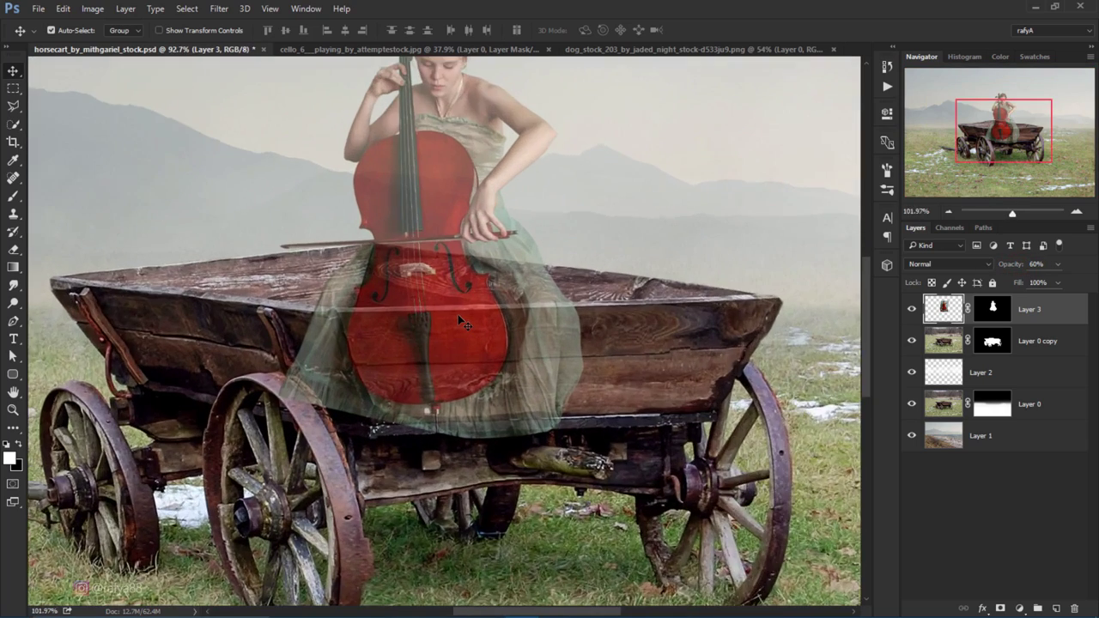
scroll(458, 314, up, 1)
scroll(457, 314, up, 1)
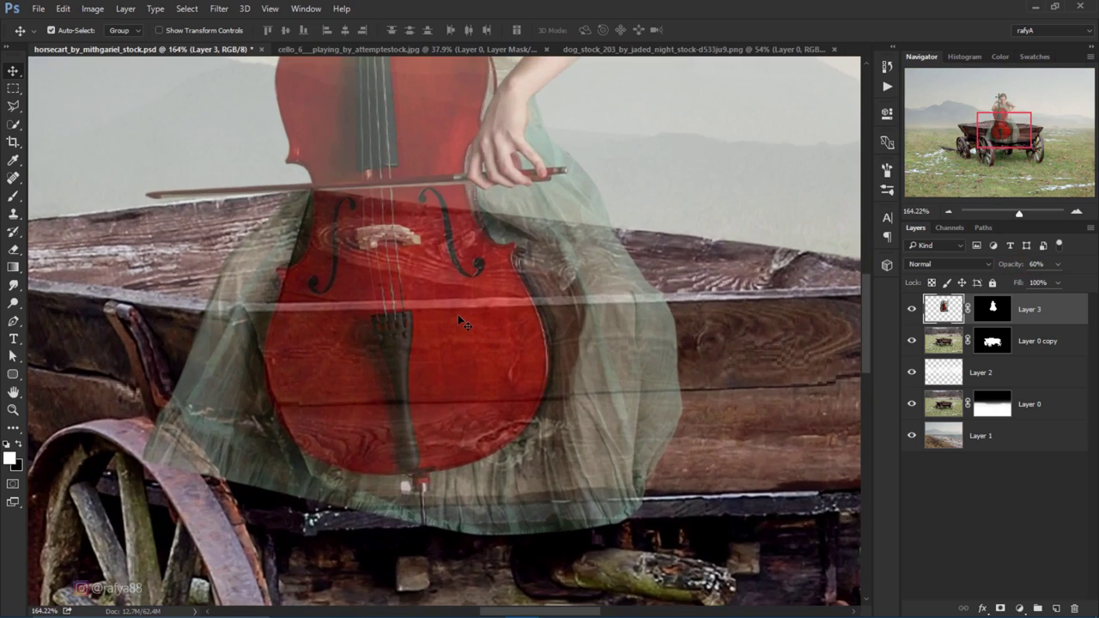
click(12, 107)
scroll(474, 344, up, 1)
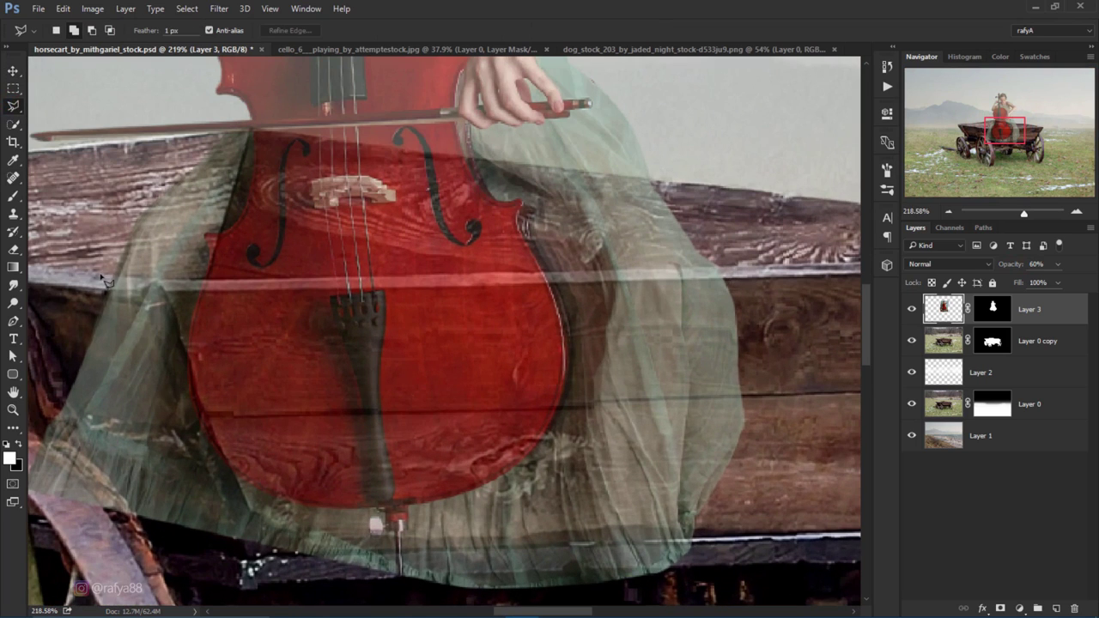
mouse_move(145, 282)
mouse_down()
mouse_move(749, 269)
mouse_move(770, 519)
mouse_move(661, 595)
mouse_move(378, 592)
mouse_move(92, 554)
mouse_move(253, 275)
mouse_up()
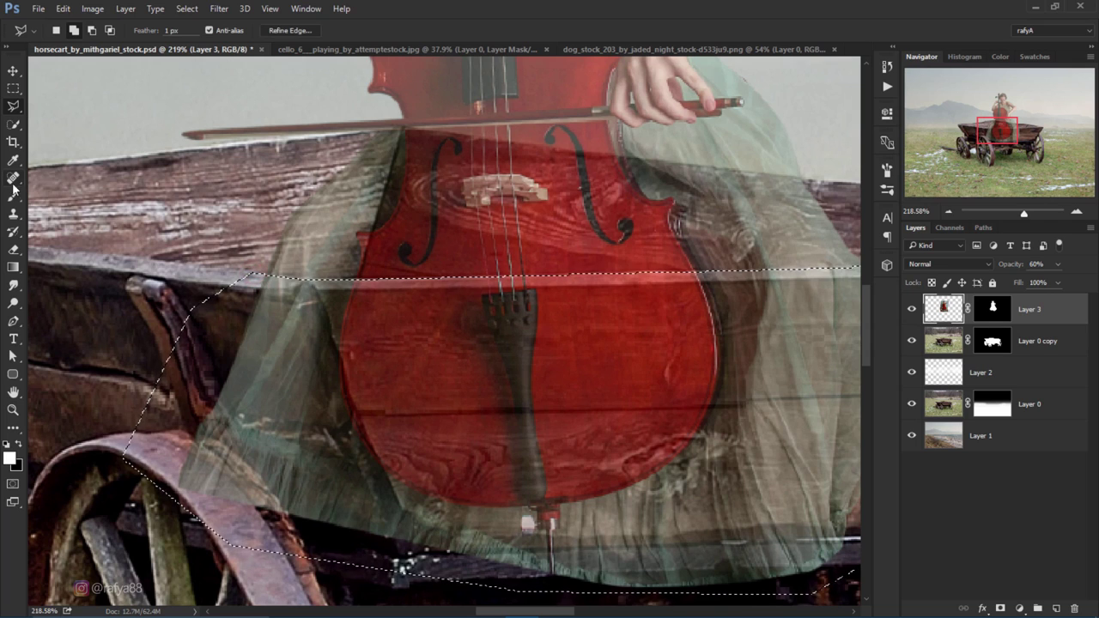
Step: Paint black on the mask to hide the dress and cello, restore 100% opacity, and deselect
key(b)
click(992, 309)
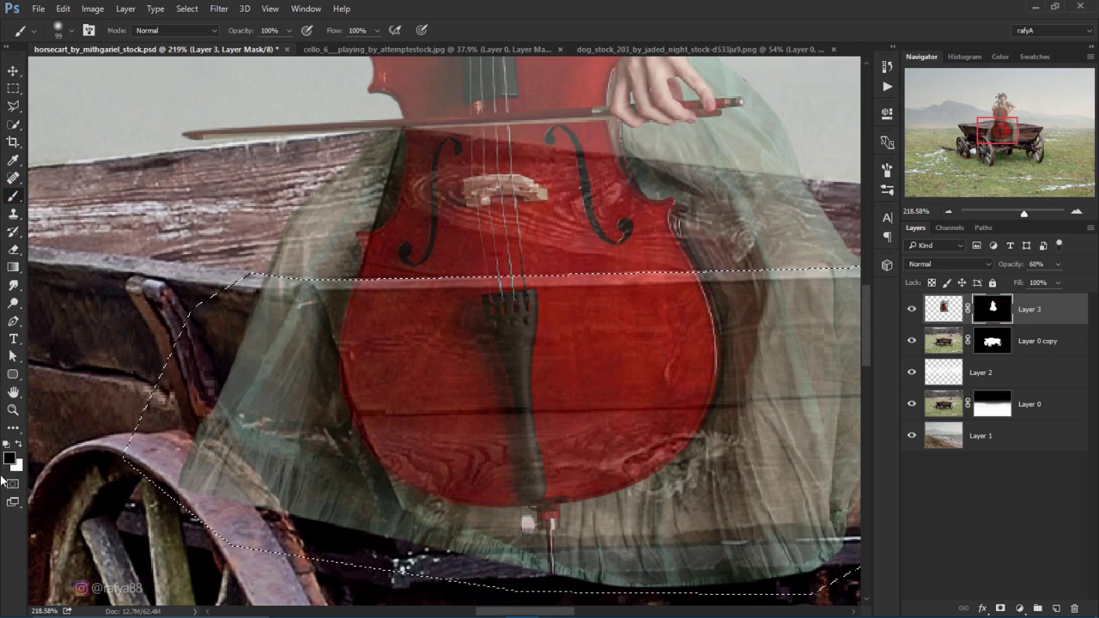
click(15, 446)
scroll(381, 479, down, 2)
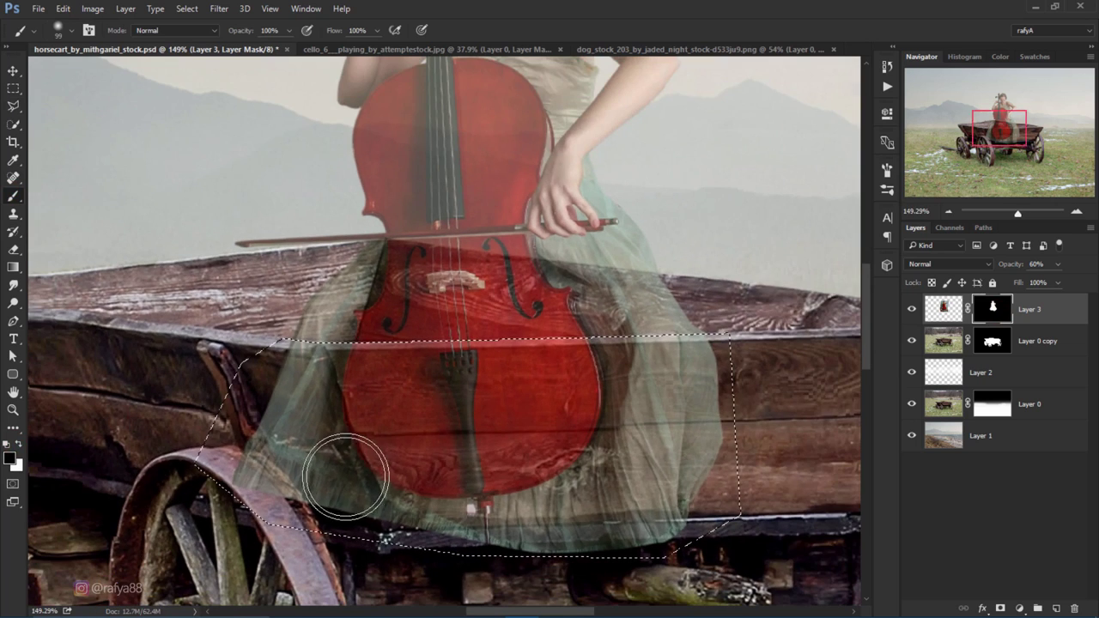
mouse_move(198, 486)
mouse_down()
mouse_move(765, 515)
mouse_move(396, 372)
mouse_move(798, 369)
mouse_up()
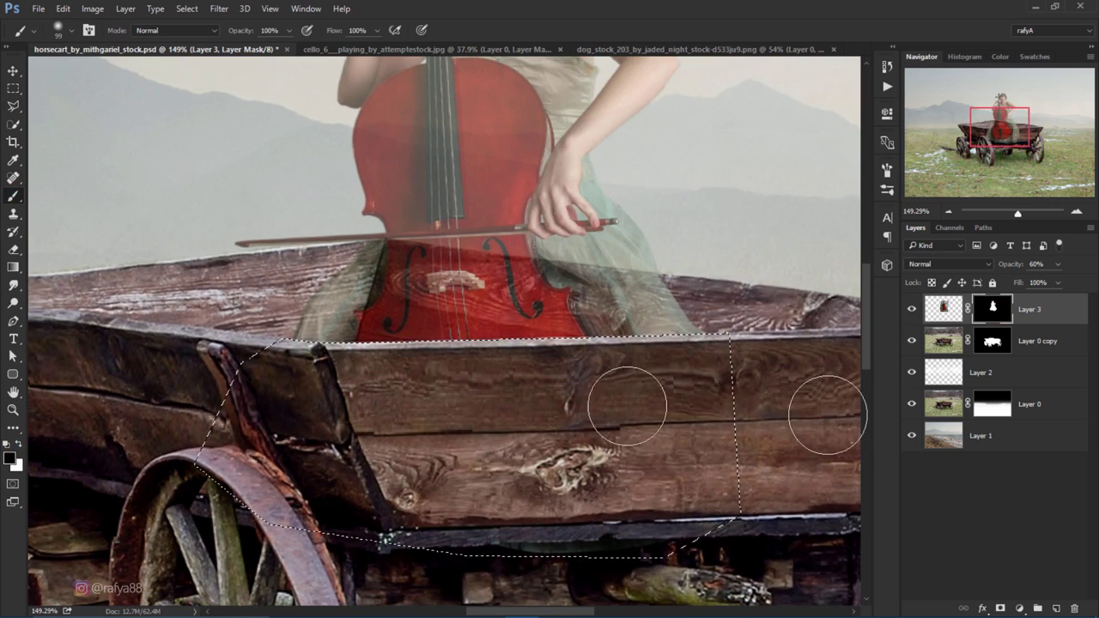
scroll(341, 456, down, 1)
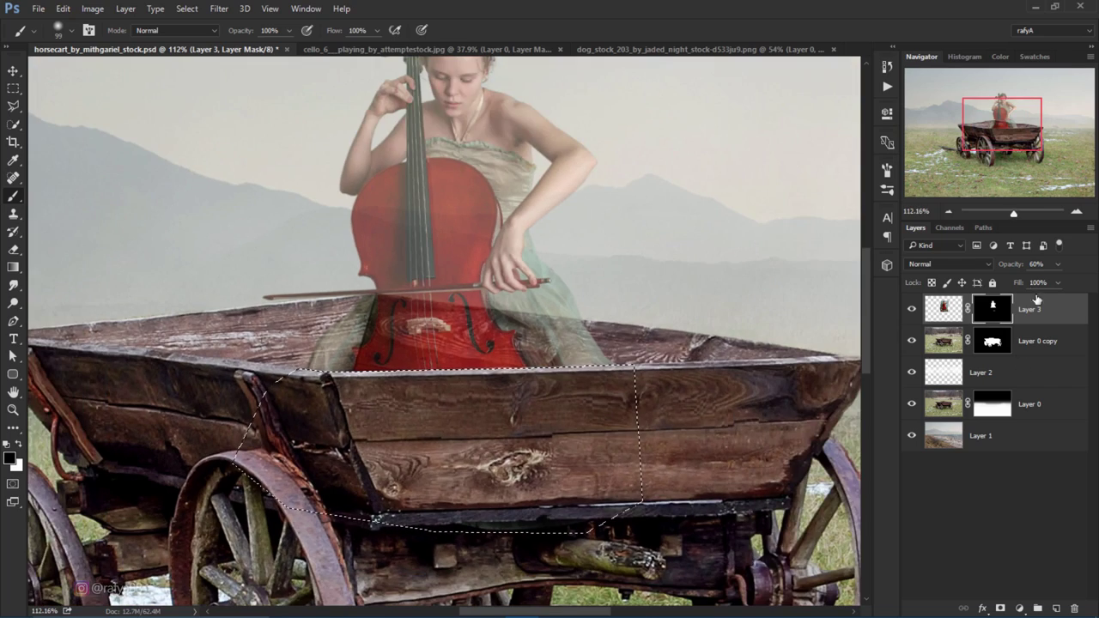
drag(1045, 269, 1069, 269)
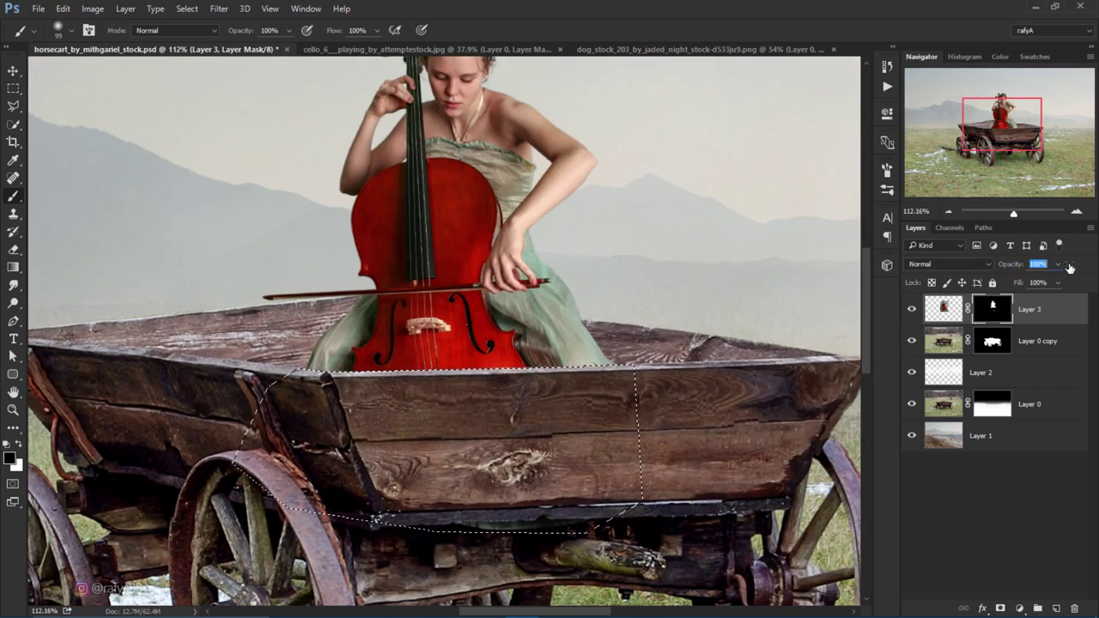
key(ctrl+d)
scroll(639, 309, down, 1)
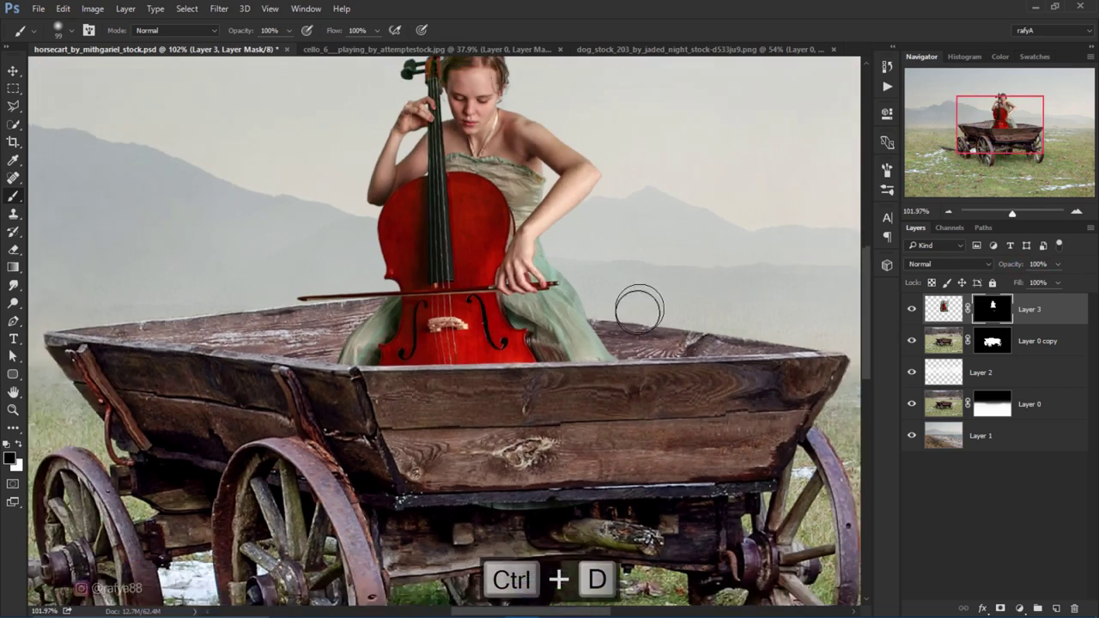
scroll(639, 309, down, 2)
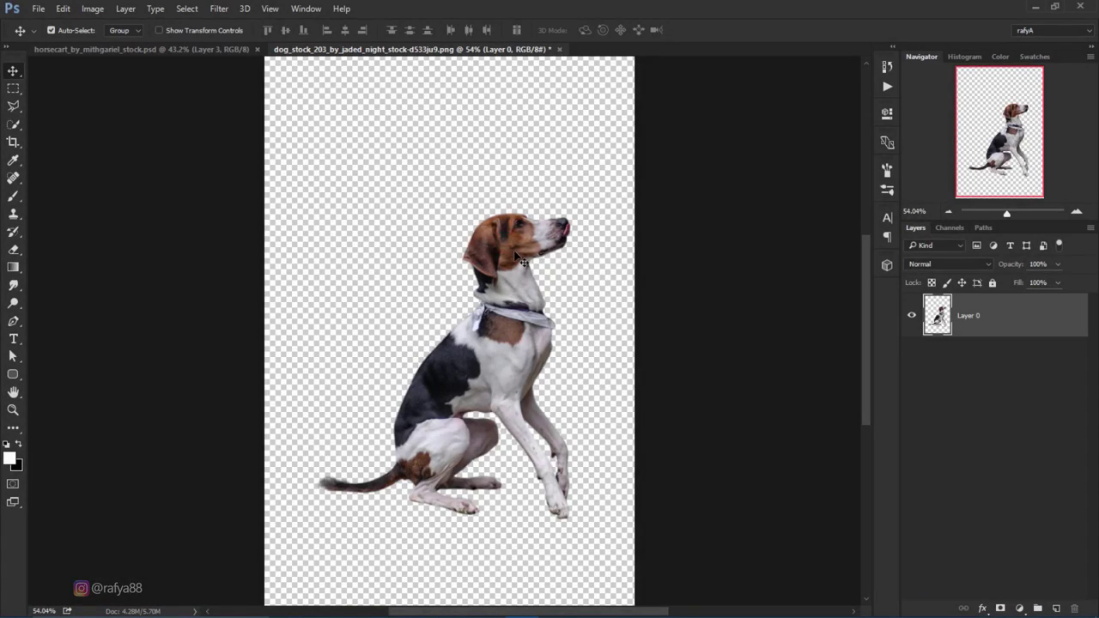
Step: Bring the dog into the cart scene, shrink it and flip it horizontally
mouse_move(522, 260)
mouse_down()
mouse_move(563, 320)
mouse_move(651, 361)
mouse_up()
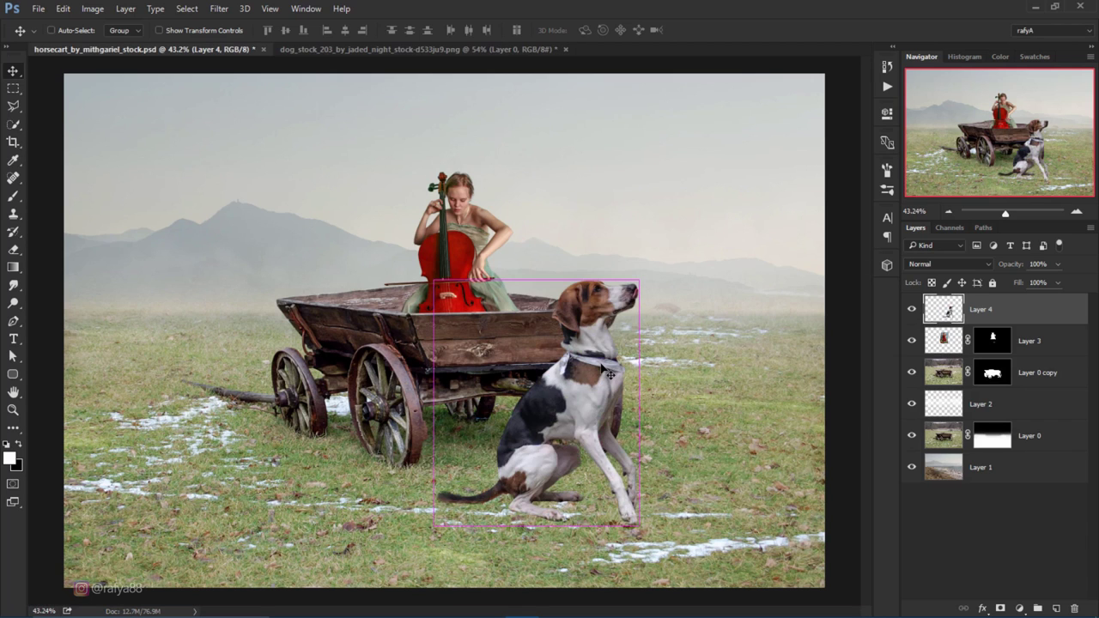
key(ctrl+t)
mouse_move(639, 281)
mouse_down()
mouse_move(571, 317)
mouse_move(226, 367)
mouse_move(611, 375)
mouse_move(648, 352)
mouse_move(636, 356)
mouse_up()
scroll(226, 367, down, 3)
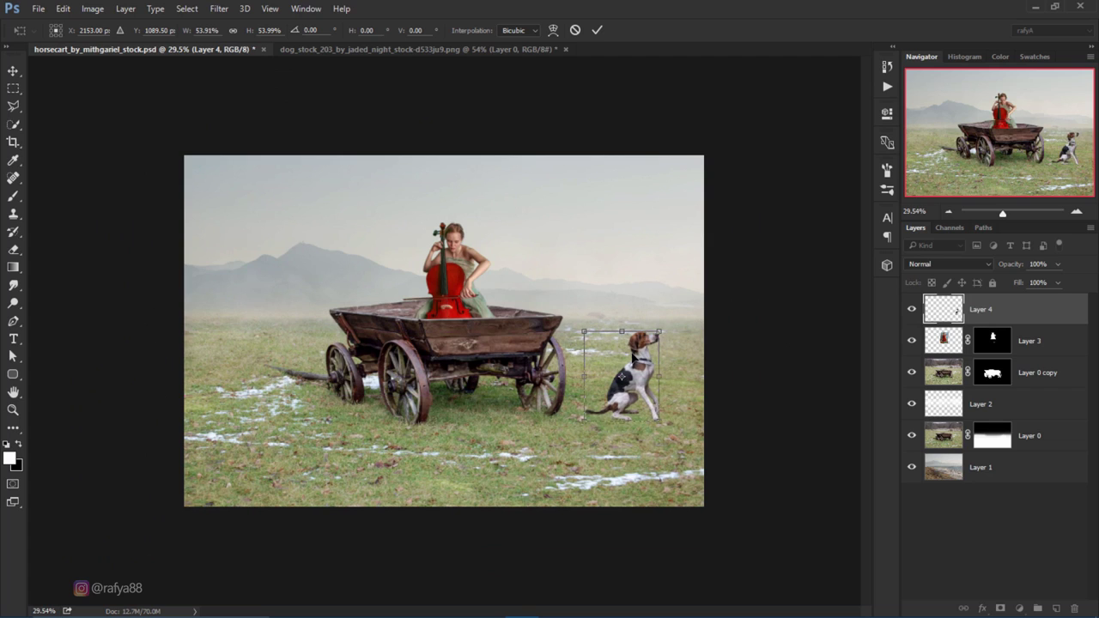
right_click(648, 369)
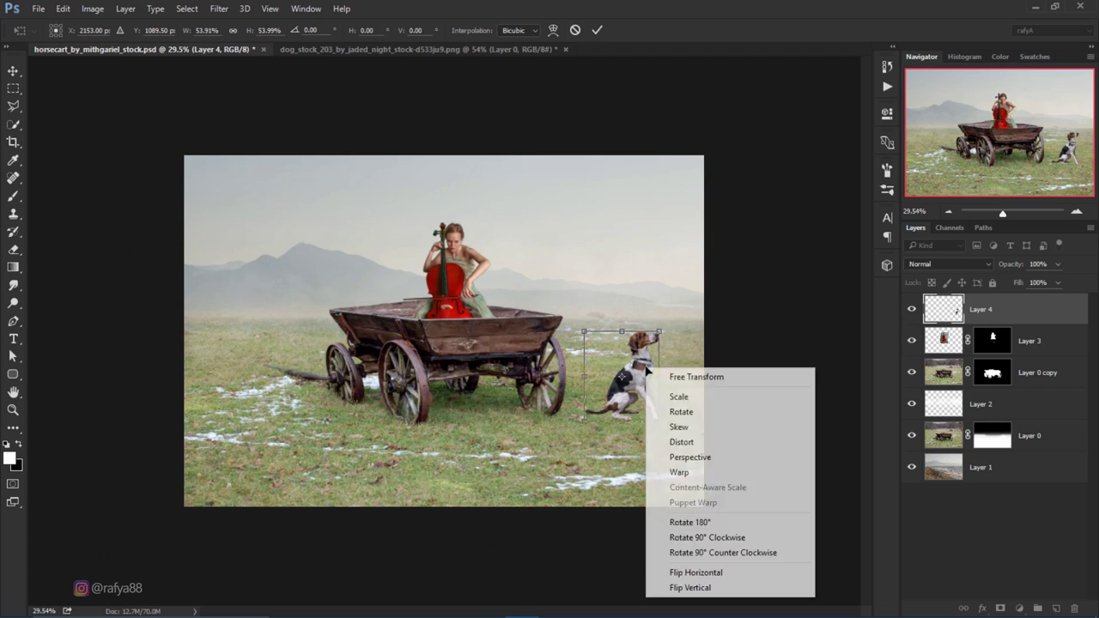
click(698, 569)
Step: Place the dog on the grass right of the wagon at about 44% and commit
drag(637, 365, 648, 359)
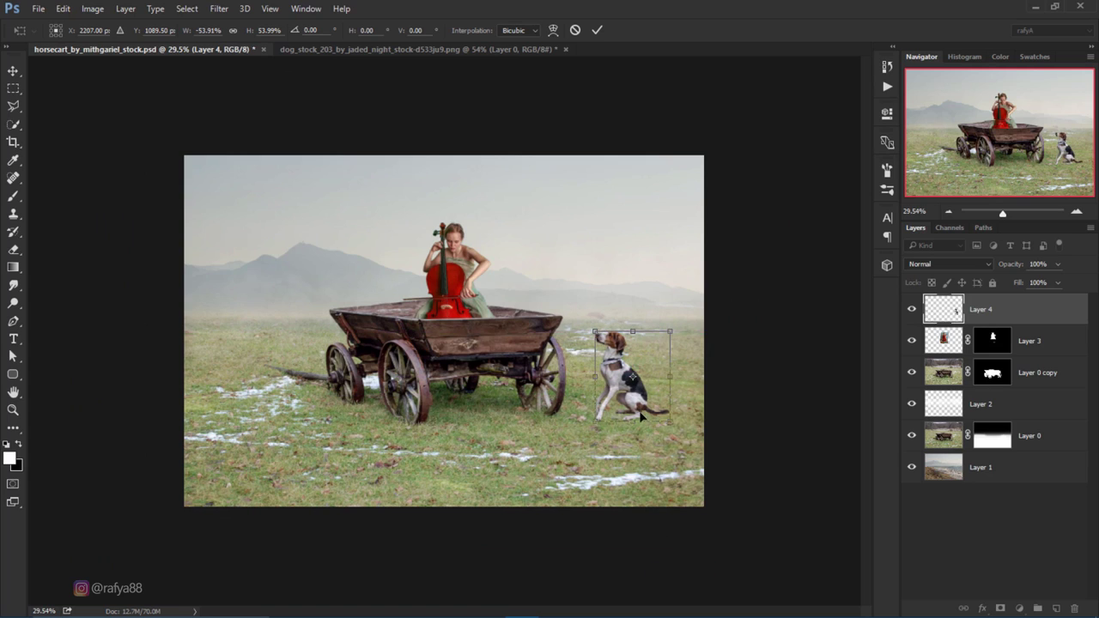
drag(642, 376, 650, 359)
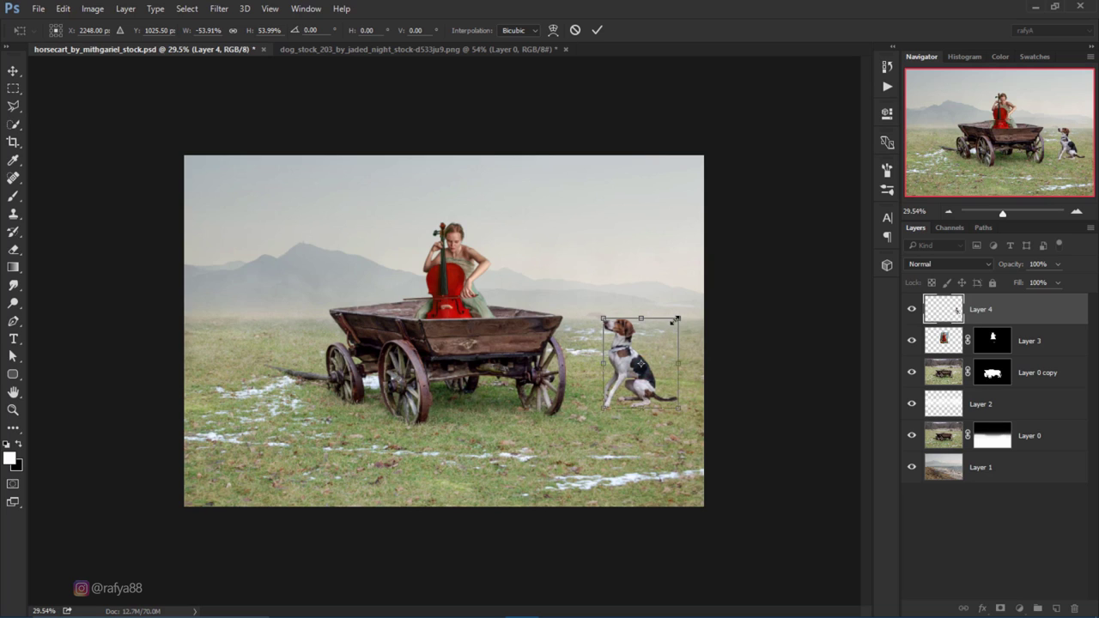
drag(674, 319, 667, 328)
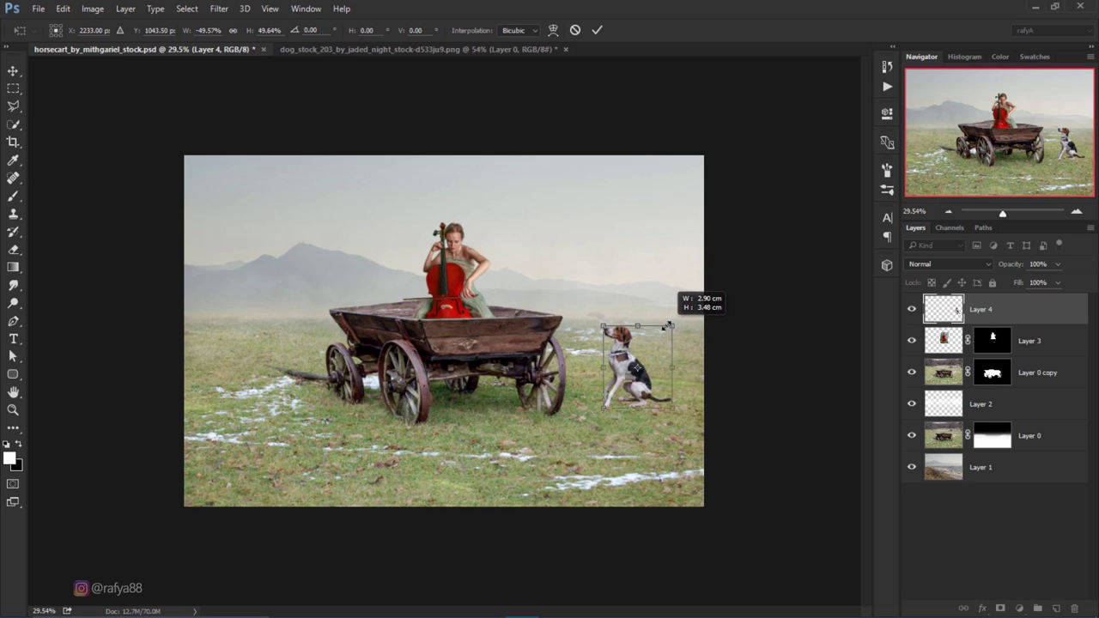
mouse_move(633, 361)
mouse_down()
mouse_move(666, 331)
mouse_move(640, 348)
mouse_up()
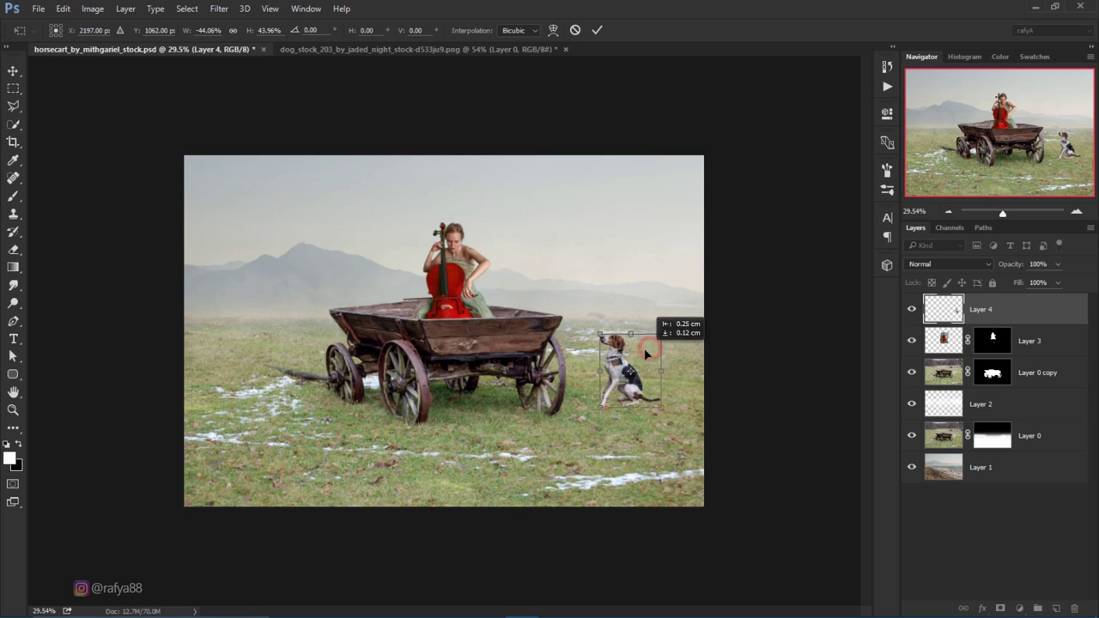
click(599, 30)
key(ctrl+0)
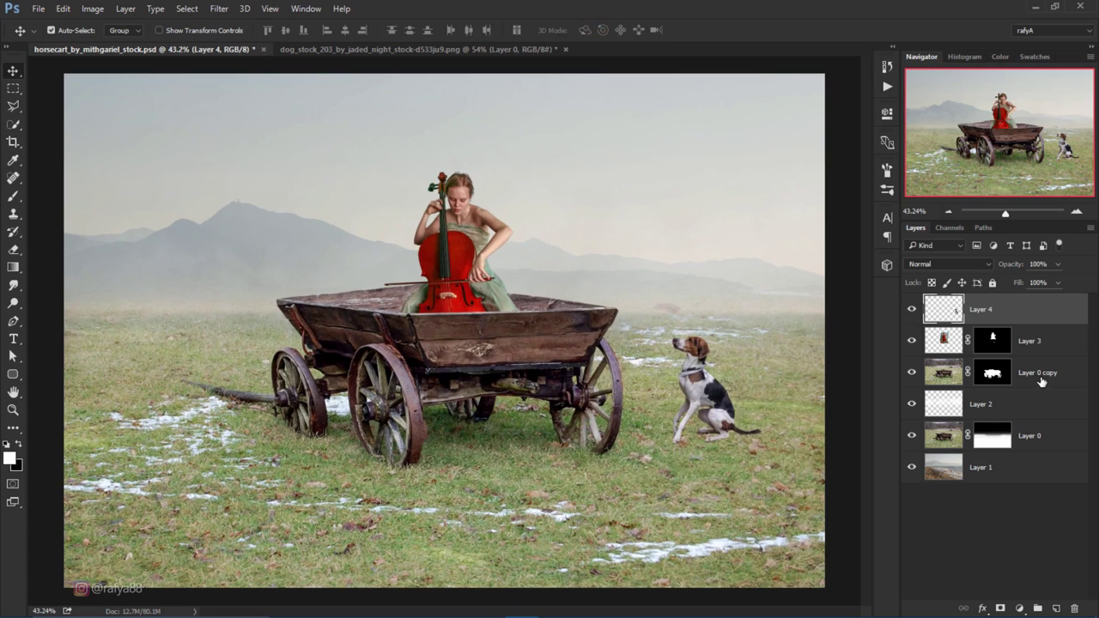
Step: Group Layers 2, 0 and 1 into a group named 'background', then rename Layer 3
click(1023, 407)
click(1020, 469)
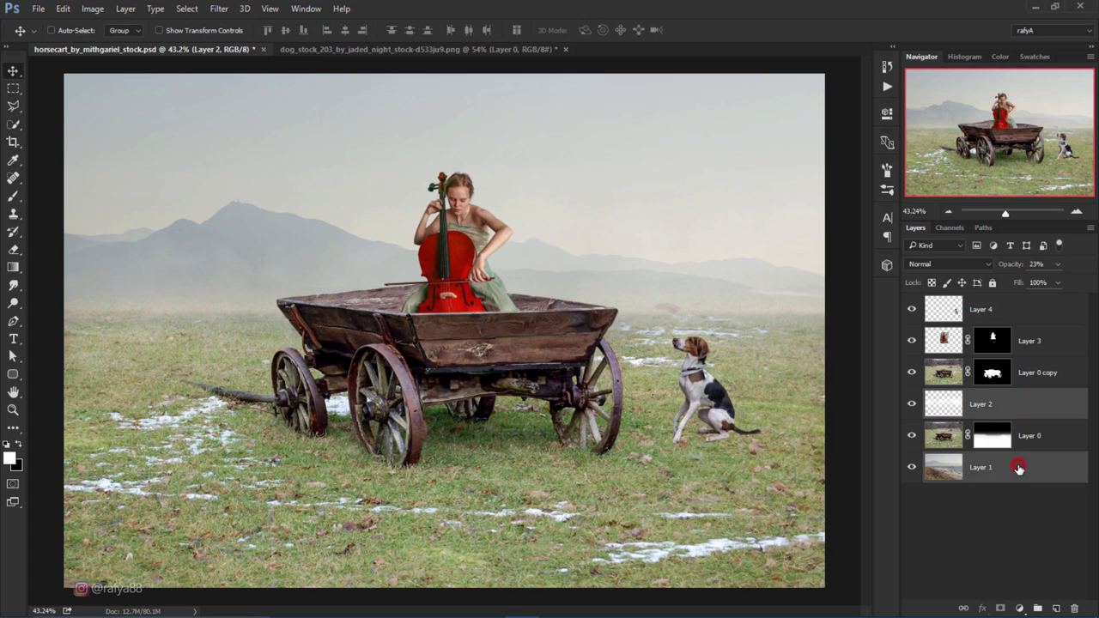
click(1027, 406)
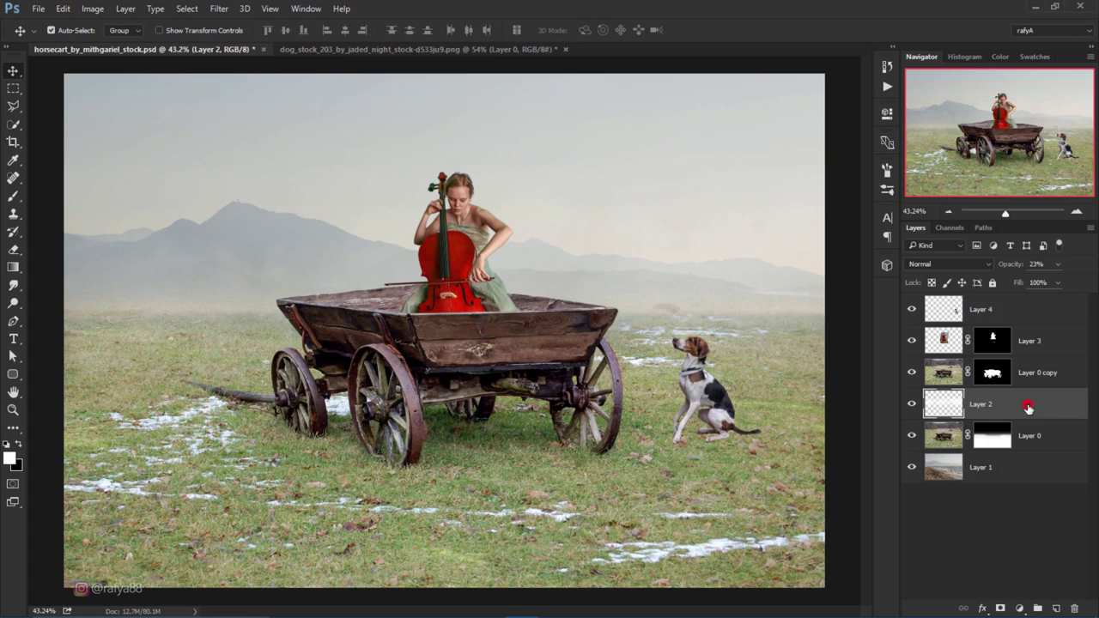
shift+click(1019, 468)
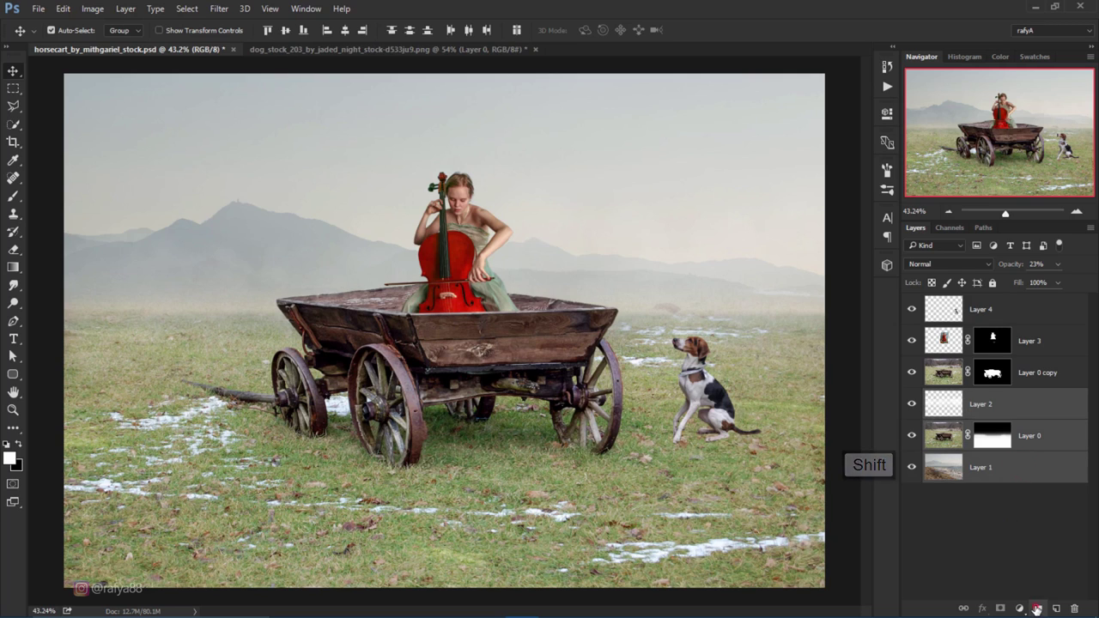
click(1038, 608)
double_click(965, 398)
text(backgrou)
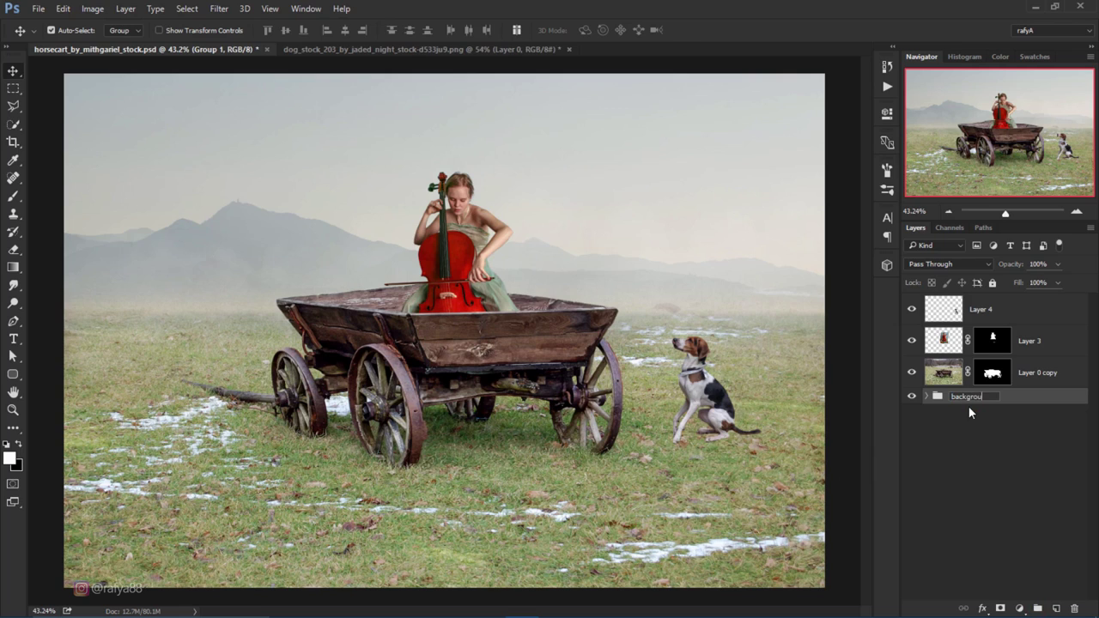
text(nd)
double_click(1029, 341)
text(model)
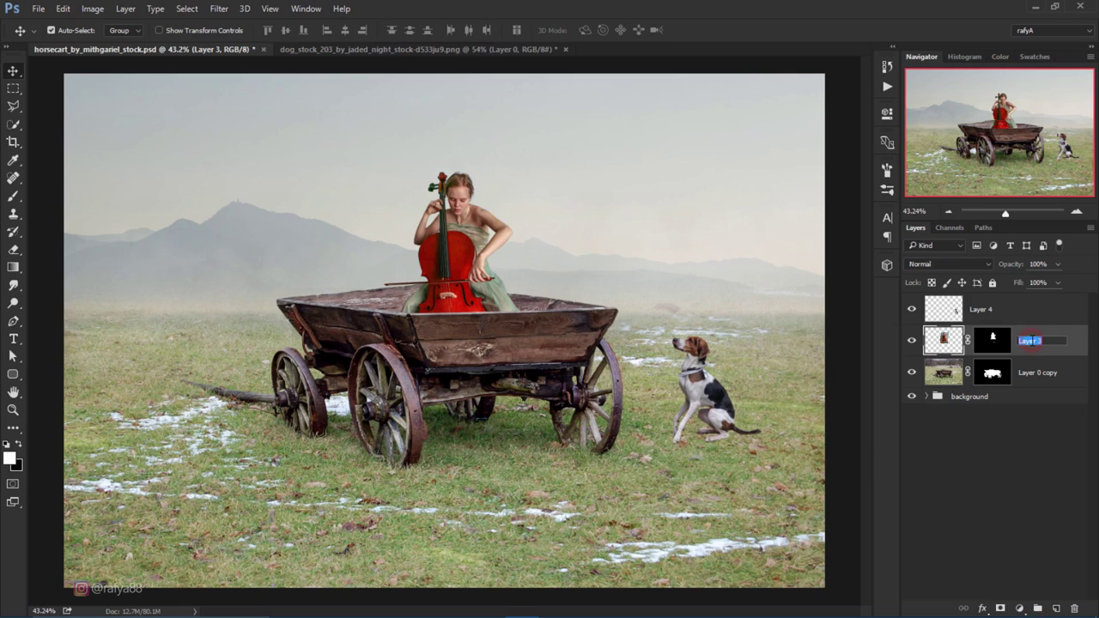
Step: Rename Layer 4 to 'dog' and Layer 0 copy to 'cart'
double_click(982, 310)
text(dog)
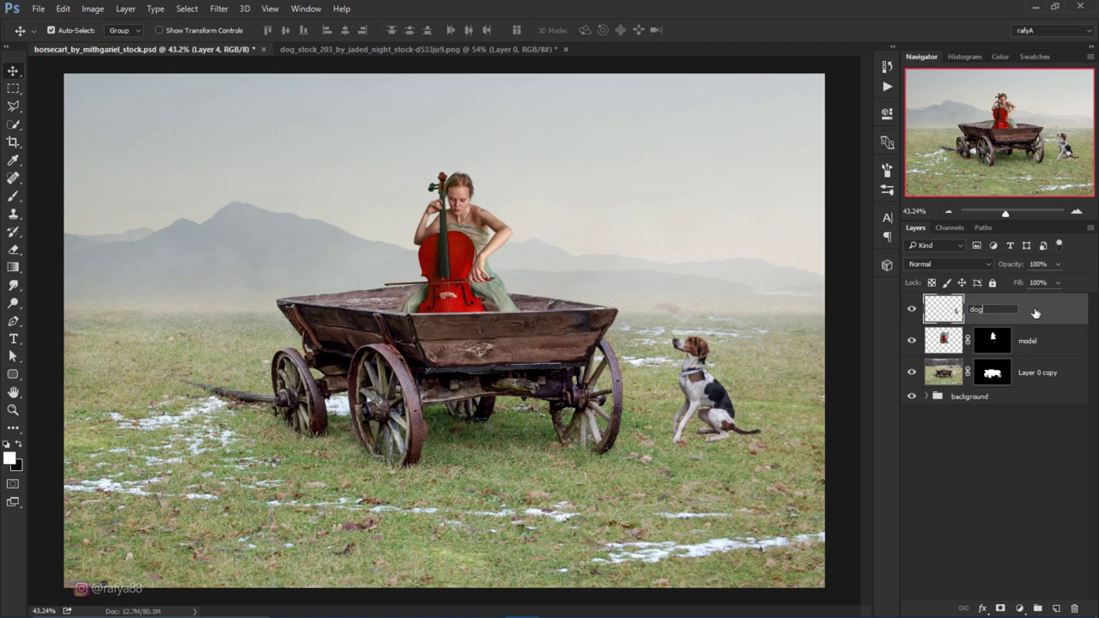
click(1035, 310)
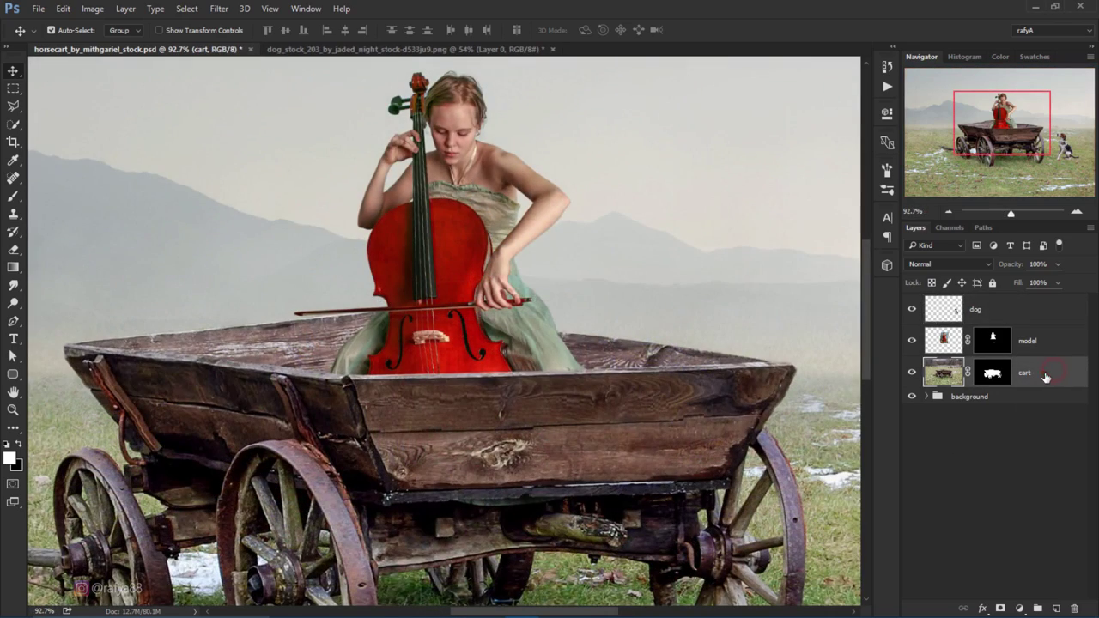
Step: Outline the wagon bed's interior around the cellist with the Polygonal Lasso on the cart layer
click(14, 109)
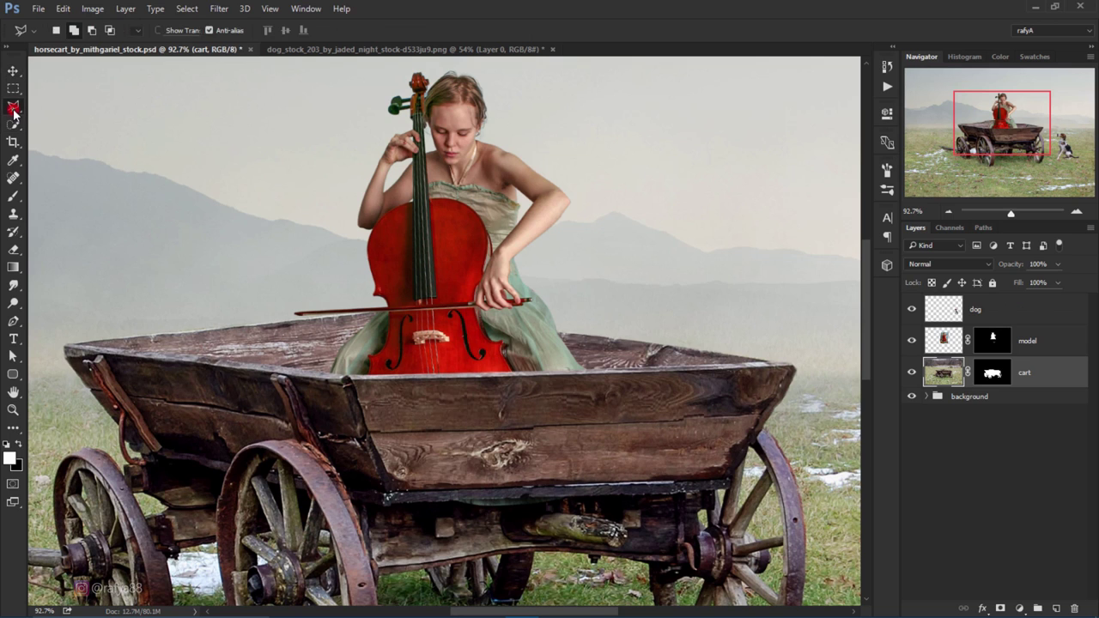
scroll(128, 346, up, 5)
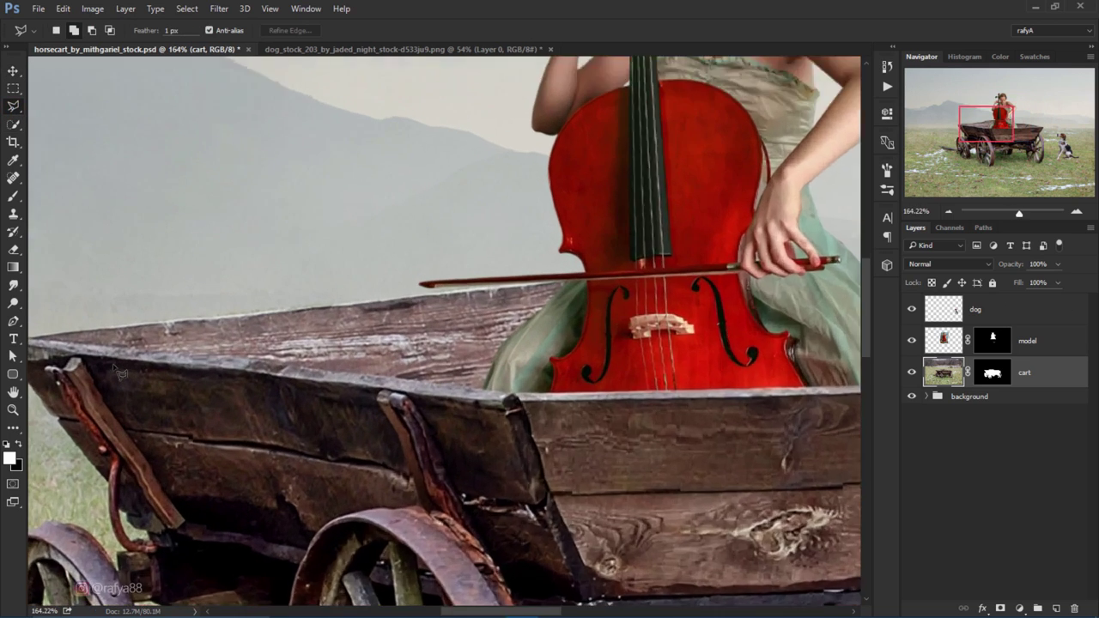
click(121, 316)
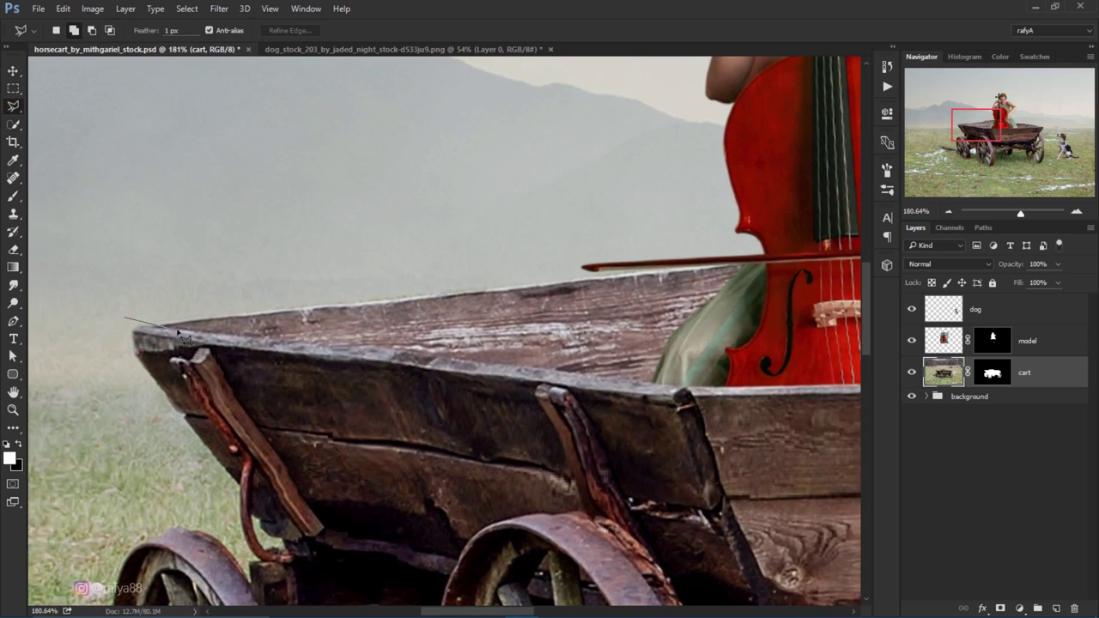
click(163, 328)
click(543, 371)
mouse_move(726, 380)
mouse_down()
mouse_move(335, 383)
mouse_move(409, 391)
mouse_up()
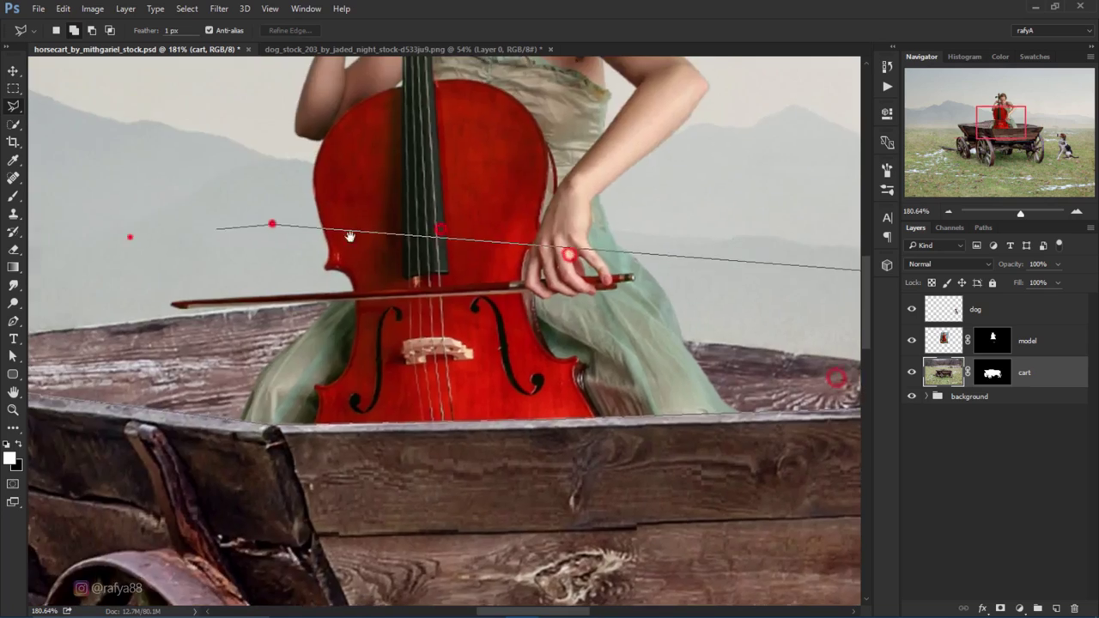
click(142, 322)
click(102, 364)
scroll(363, 321, down, 2)
scroll(364, 321, down, 2)
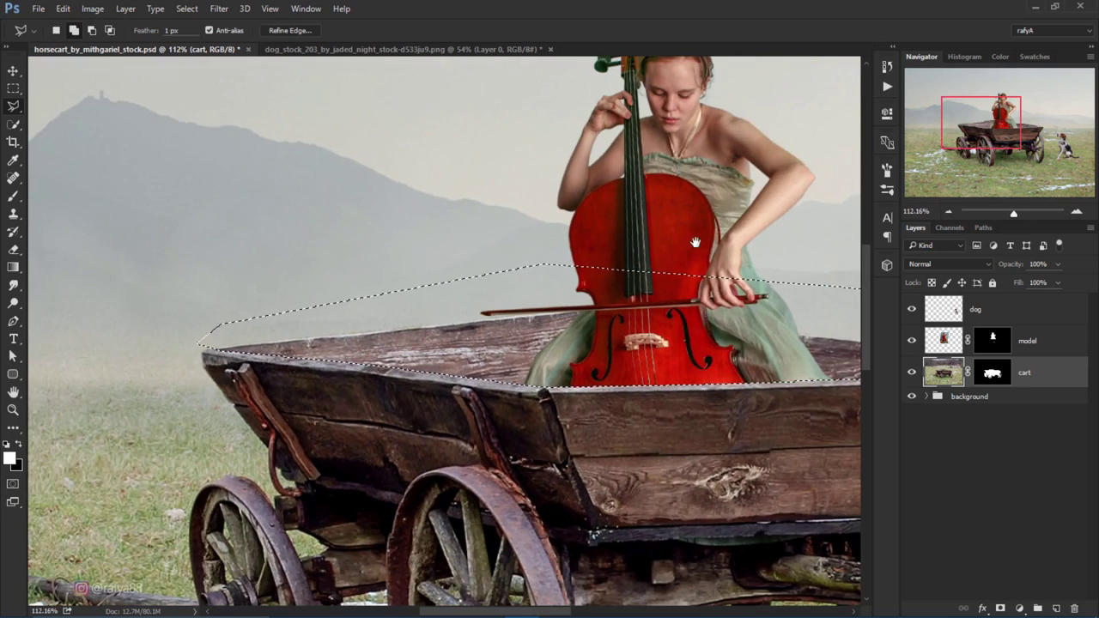
drag(692, 243, 487, 255)
scroll(487, 255, down, 1)
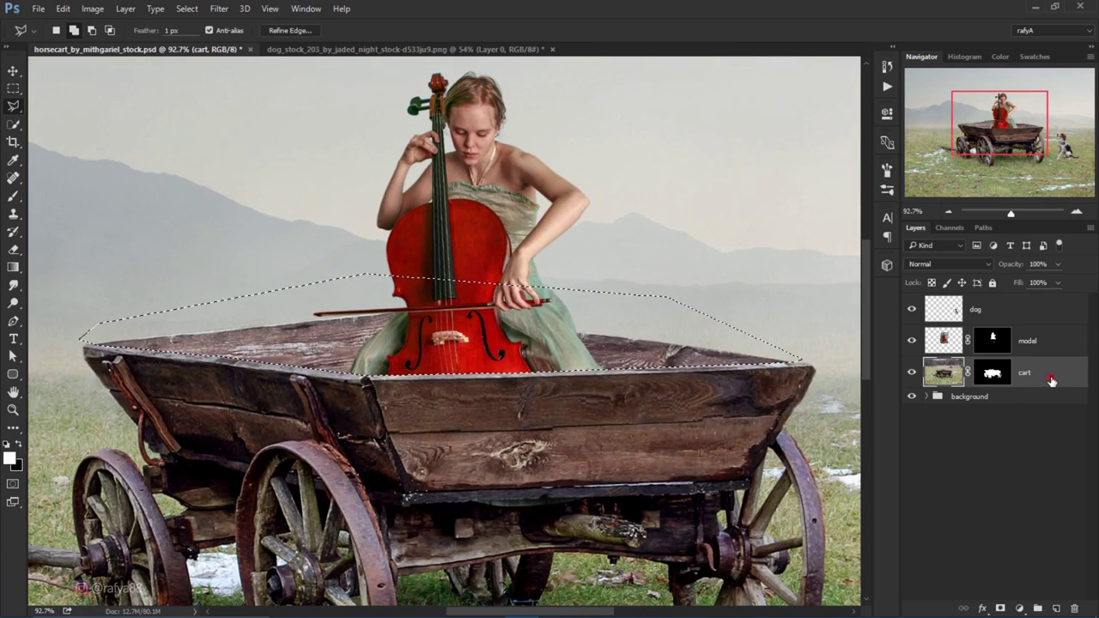
click(1052, 376)
click(1020, 609)
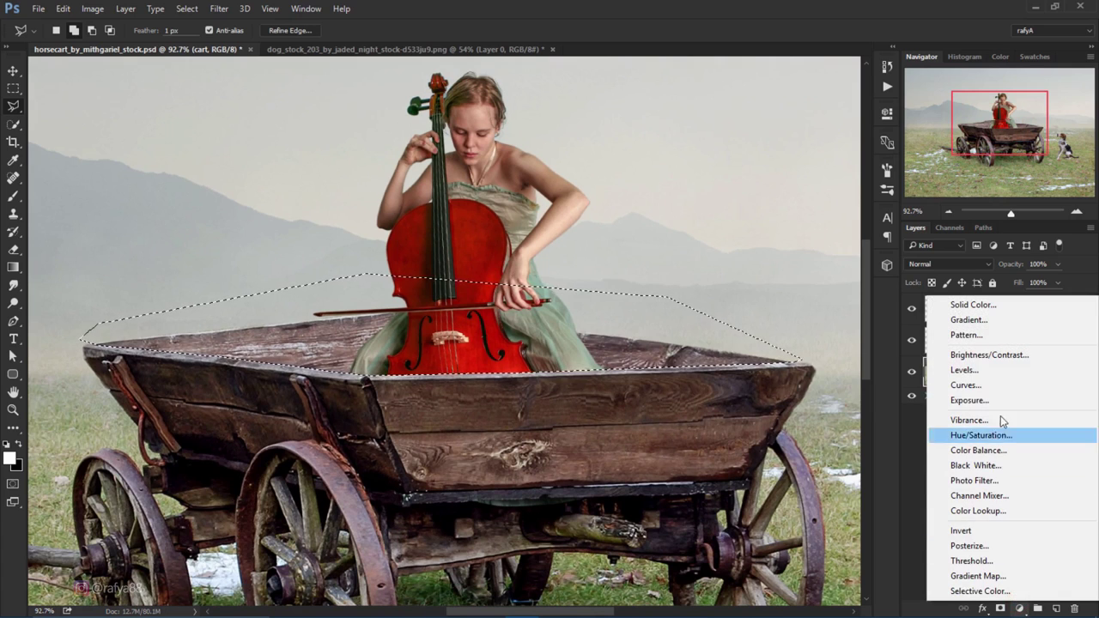
Step: Add a Curves adjustment clipped to the cart, lowering highlights and midtones to darken the wagon bed
click(1035, 393)
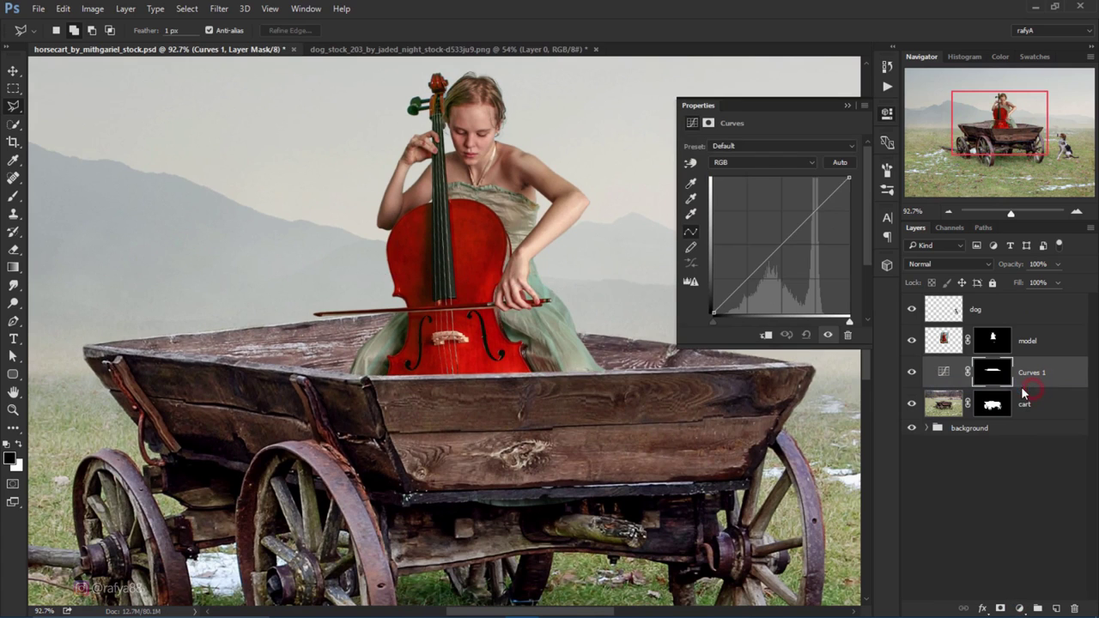
click(767, 336)
drag(850, 178, 850, 211)
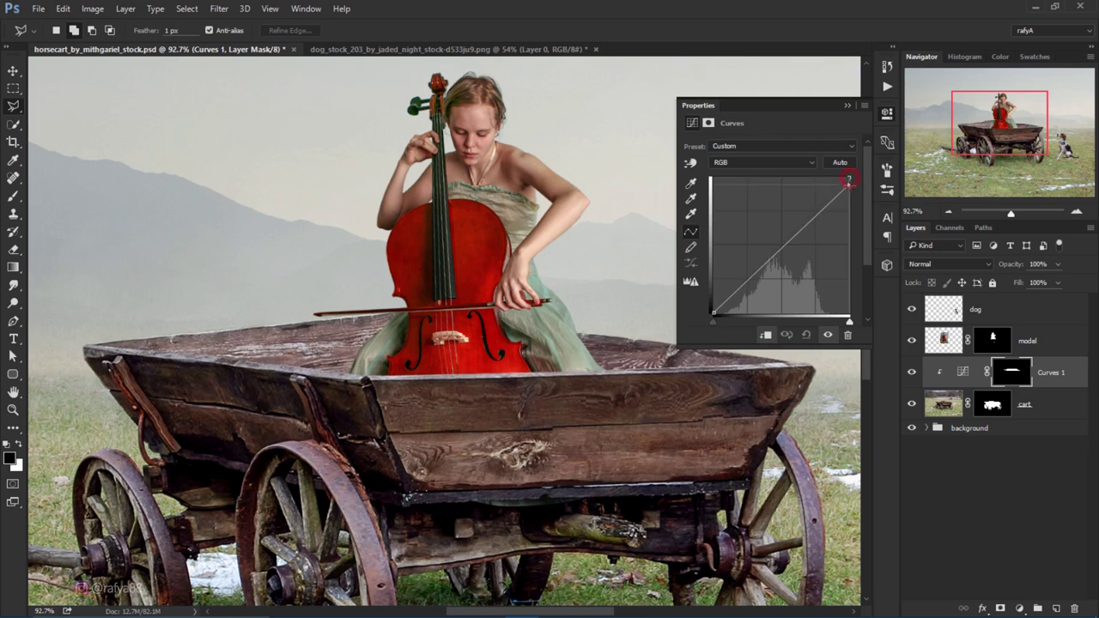
drag(785, 262, 792, 280)
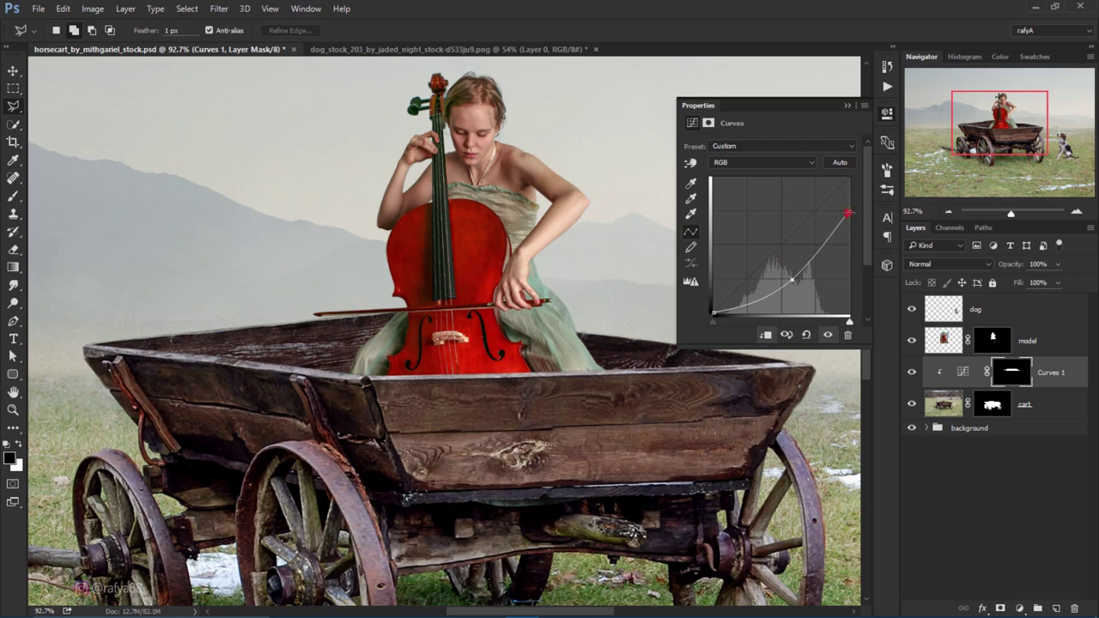
drag(848, 213, 851, 219)
click(847, 105)
click(912, 372)
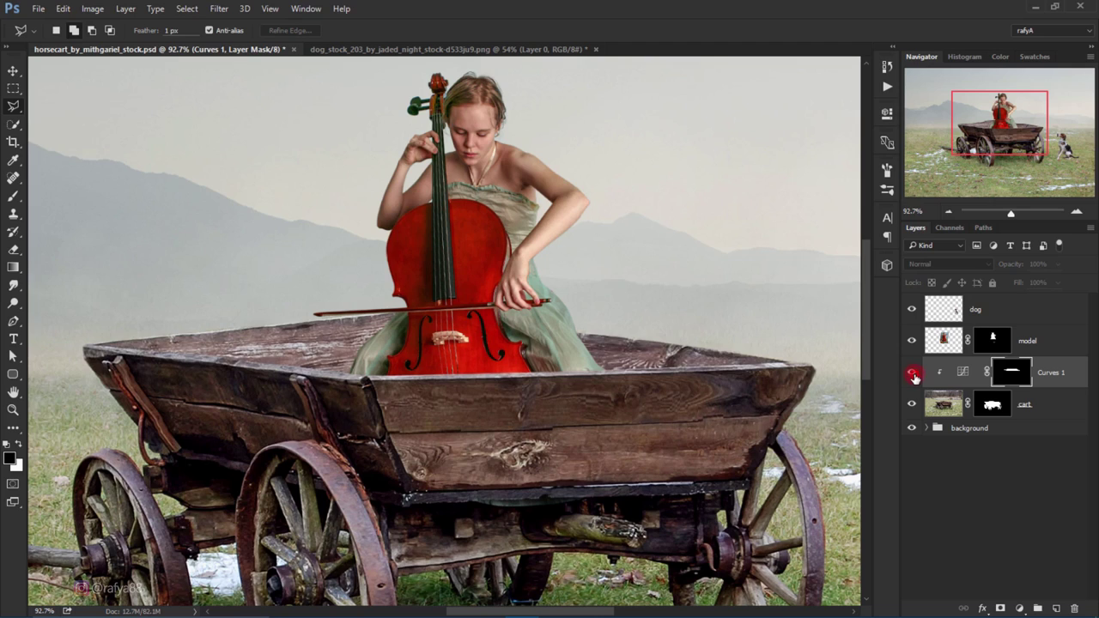
click(912, 372)
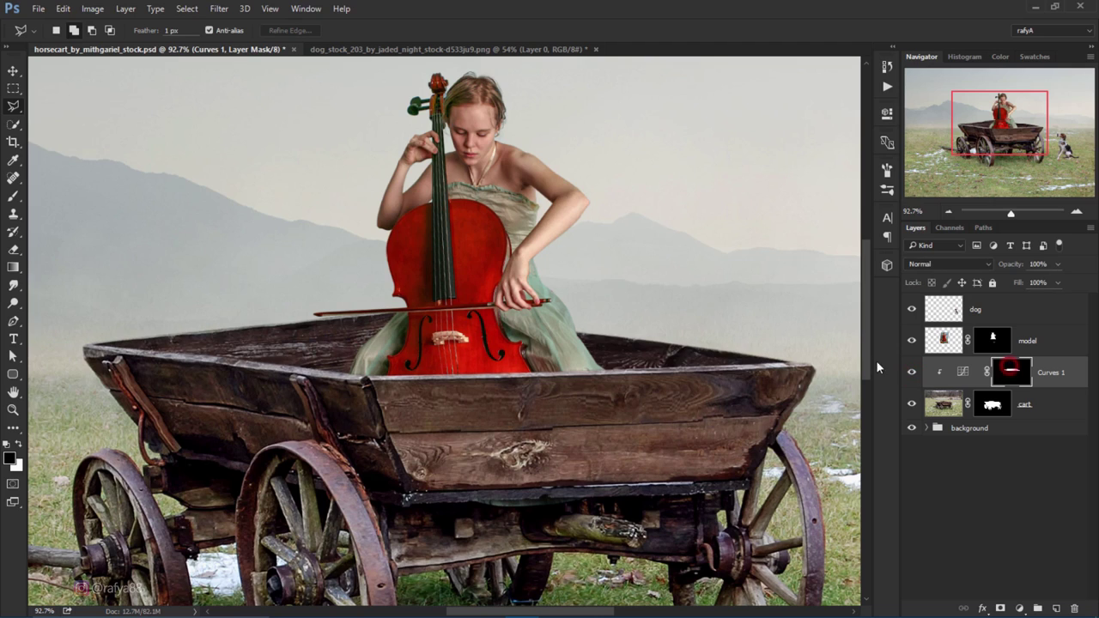
Step: Undo a stray mask stroke and set the brush to 44% opacity at 165 px
click(16, 198)
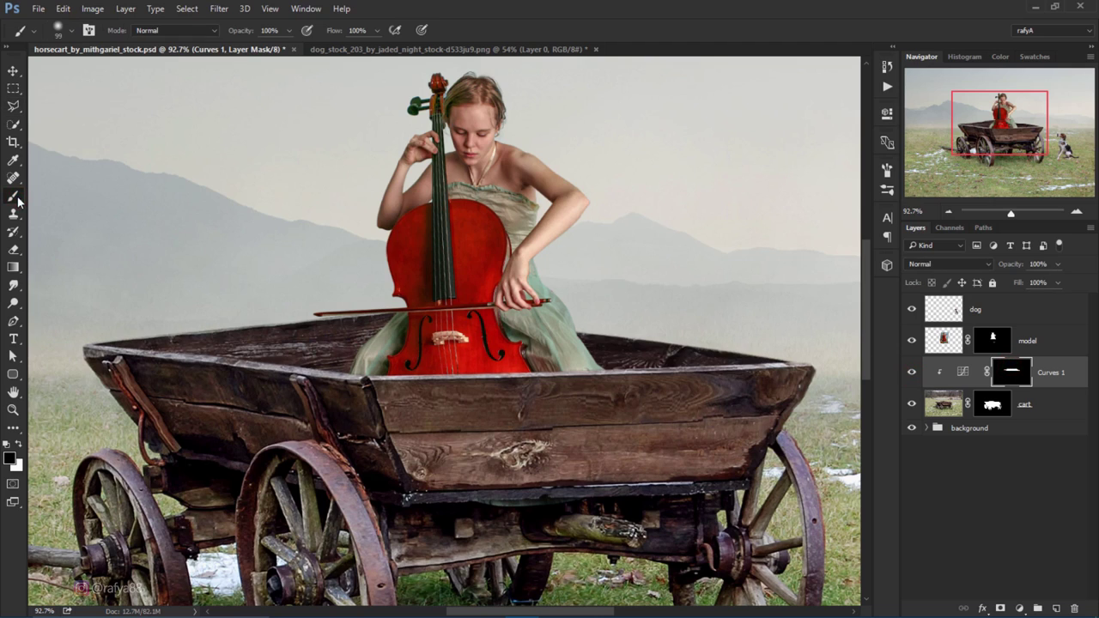
click(290, 320)
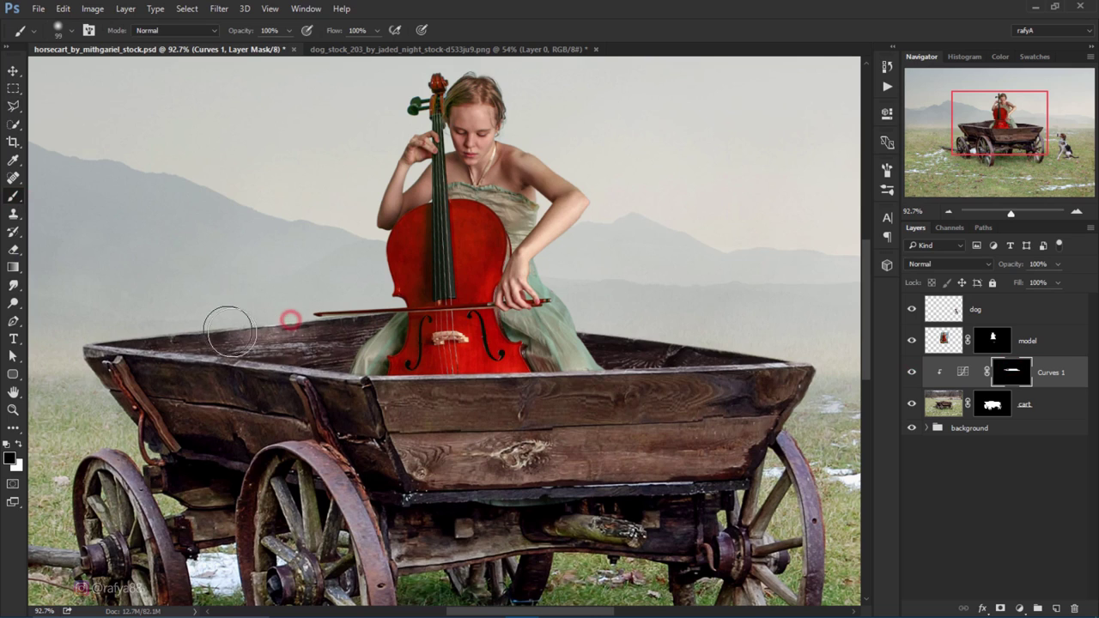
key(ctrl+z)
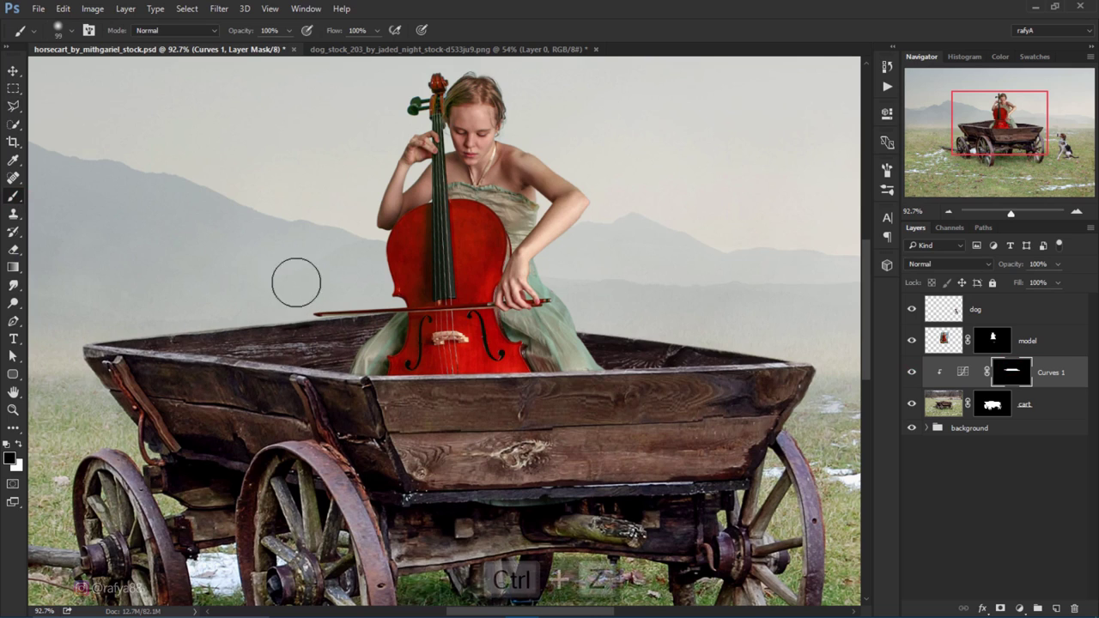
key(ctrl+z)
drag(245, 35, 219, 41)
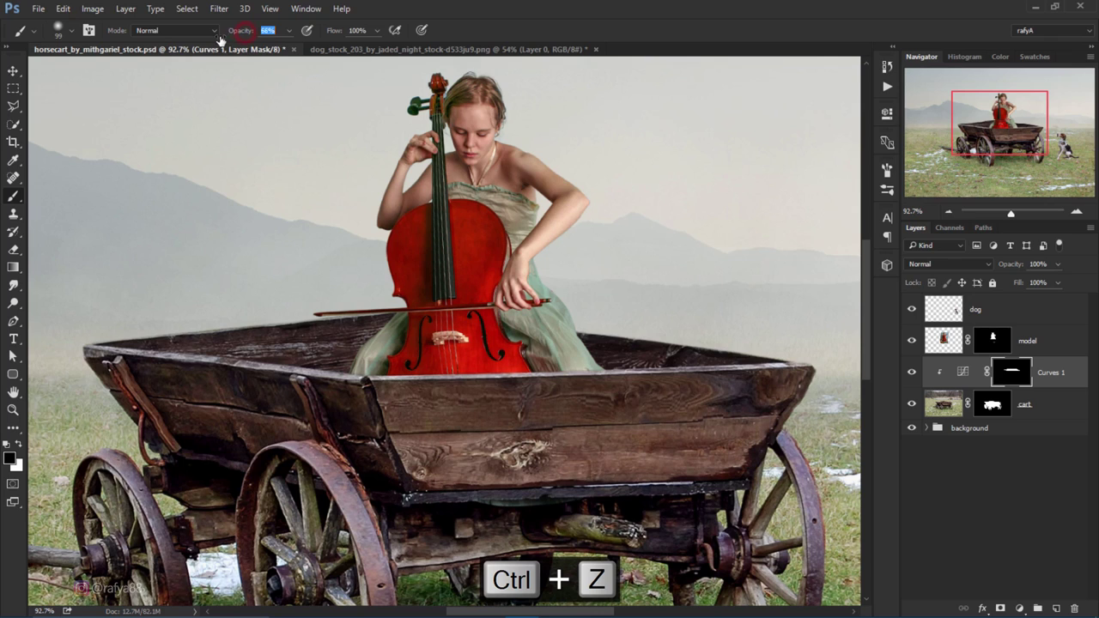
right_click(450, 199)
key(bracketright)
key(bracketright)
key(bracketright)
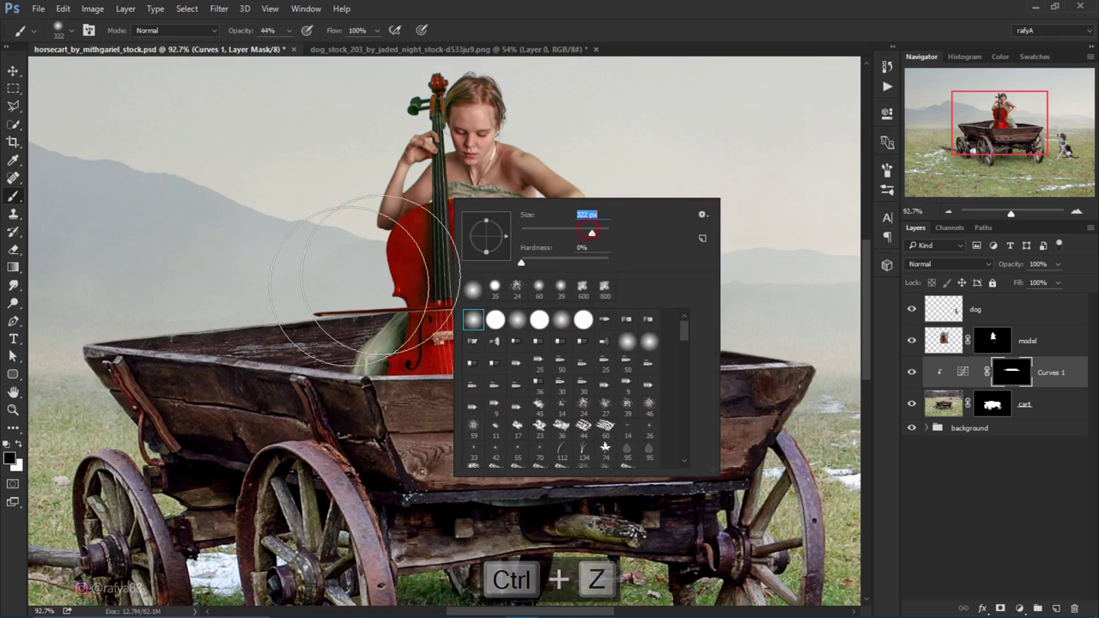
text(165)
click(371, 288)
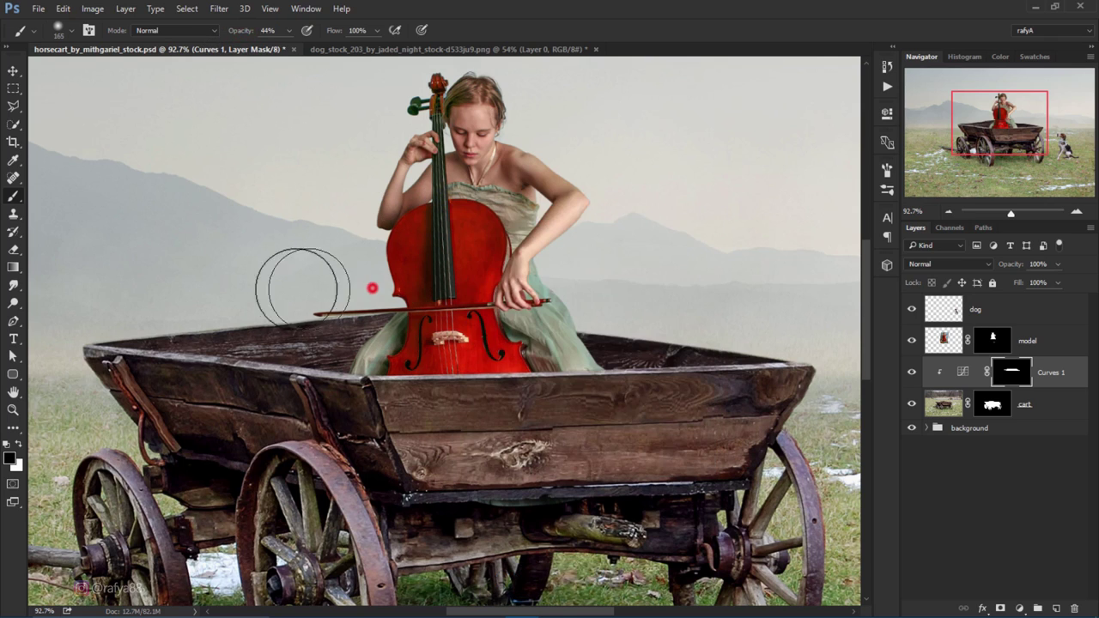
Step: Paint the Curves 1 mask across the cart on both sides of the cello
mouse_move(245, 293)
mouse_down()
mouse_move(115, 294)
mouse_move(337, 274)
mouse_up()
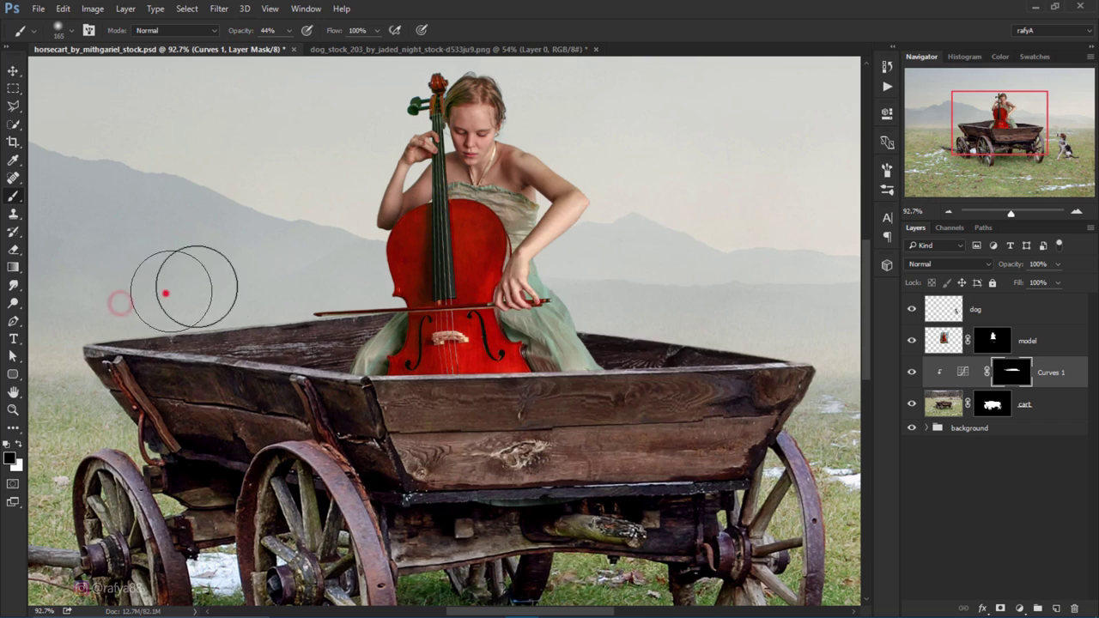
drag(537, 267, 610, 287)
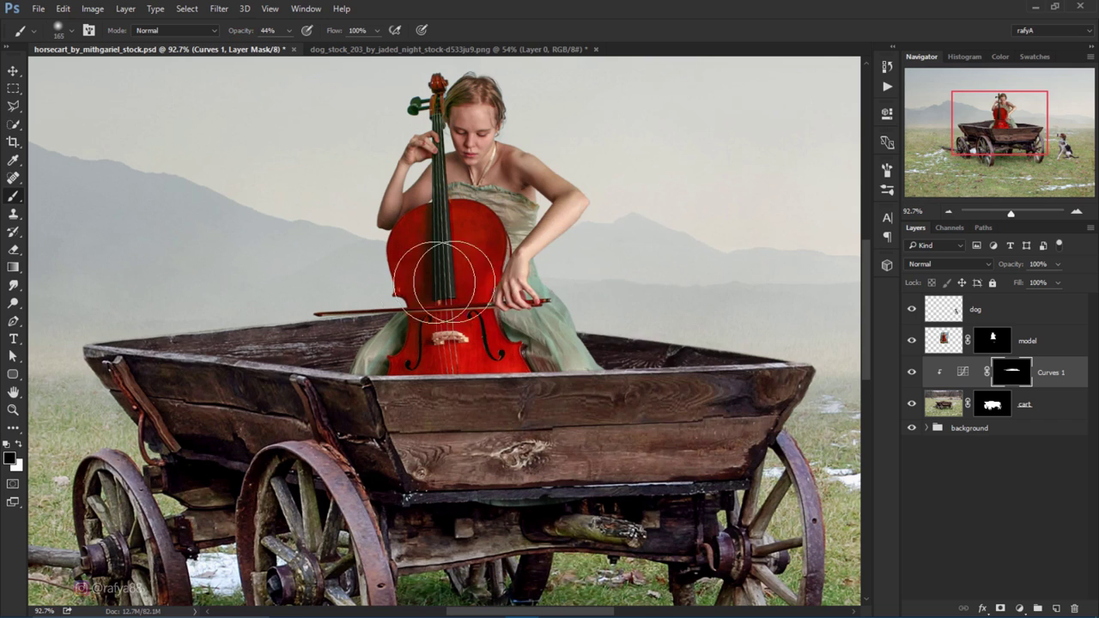
mouse_move(388, 286)
mouse_down()
mouse_move(226, 302)
mouse_move(111, 295)
mouse_move(139, 293)
mouse_up()
drag(233, 283, 364, 265)
drag(182, 292, 91, 331)
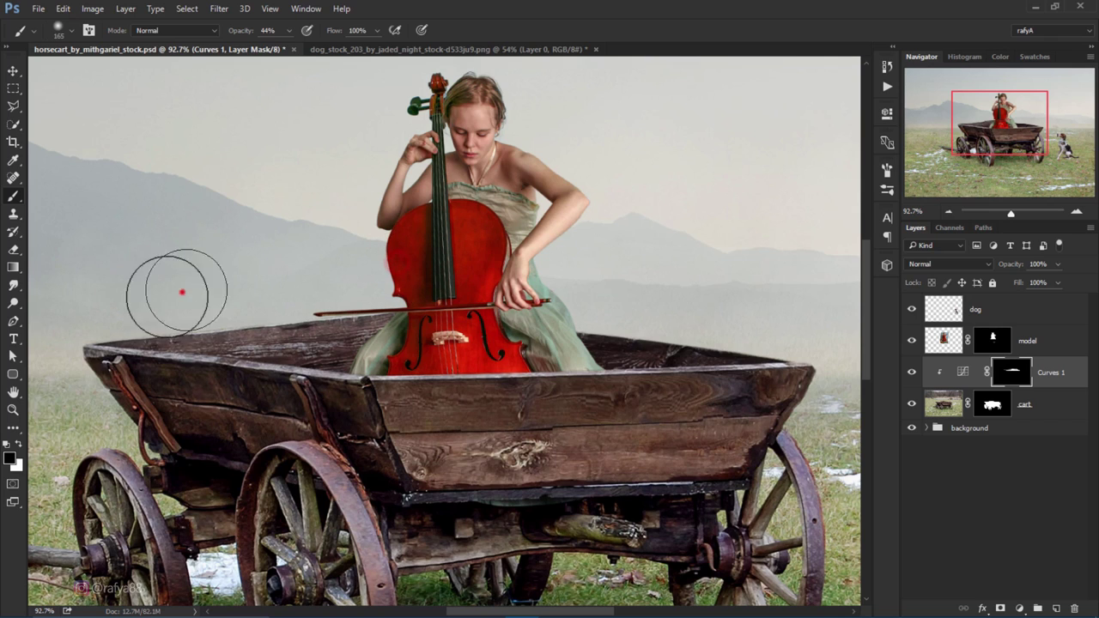
click(91, 332)
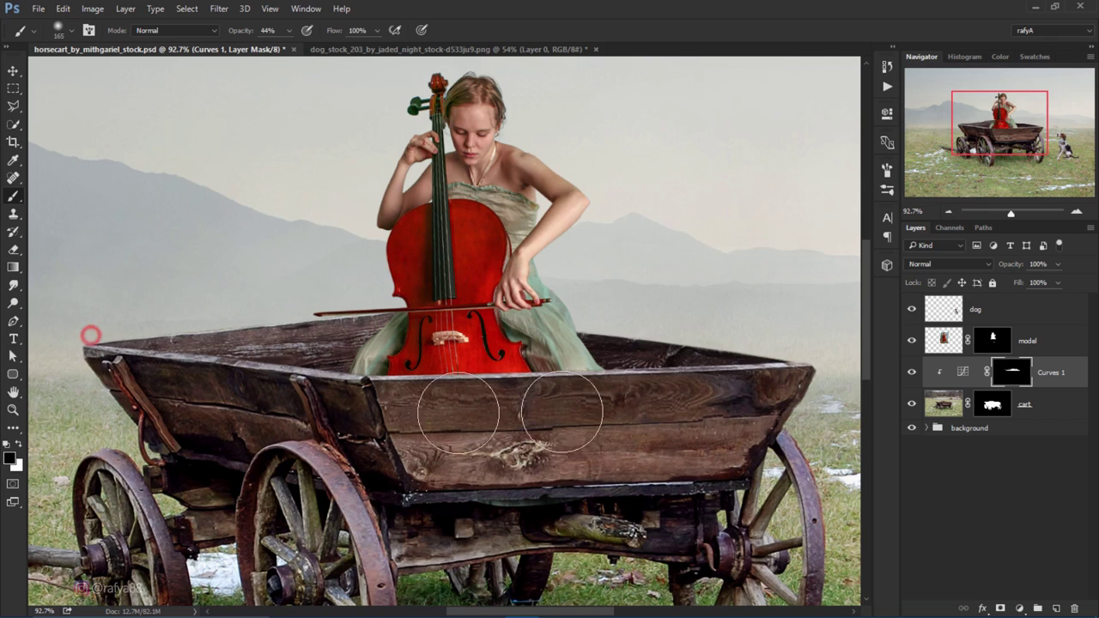
double_click(961, 373)
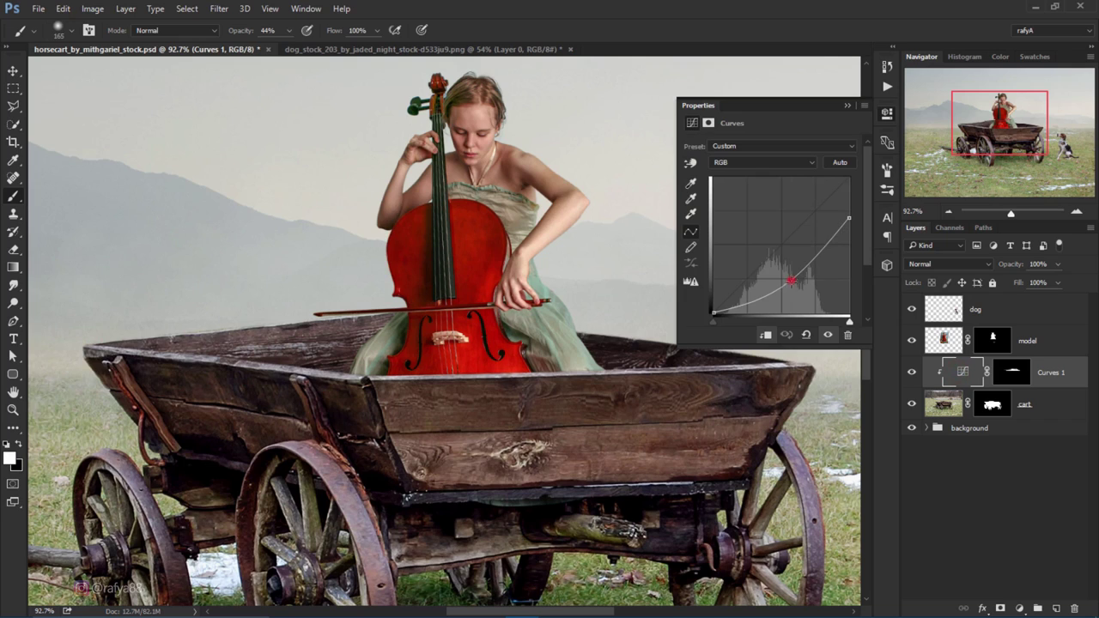
Step: Lower the Curves 1 top end and midtones to darken the cart wood, then compare on/off
drag(791, 281, 797, 280)
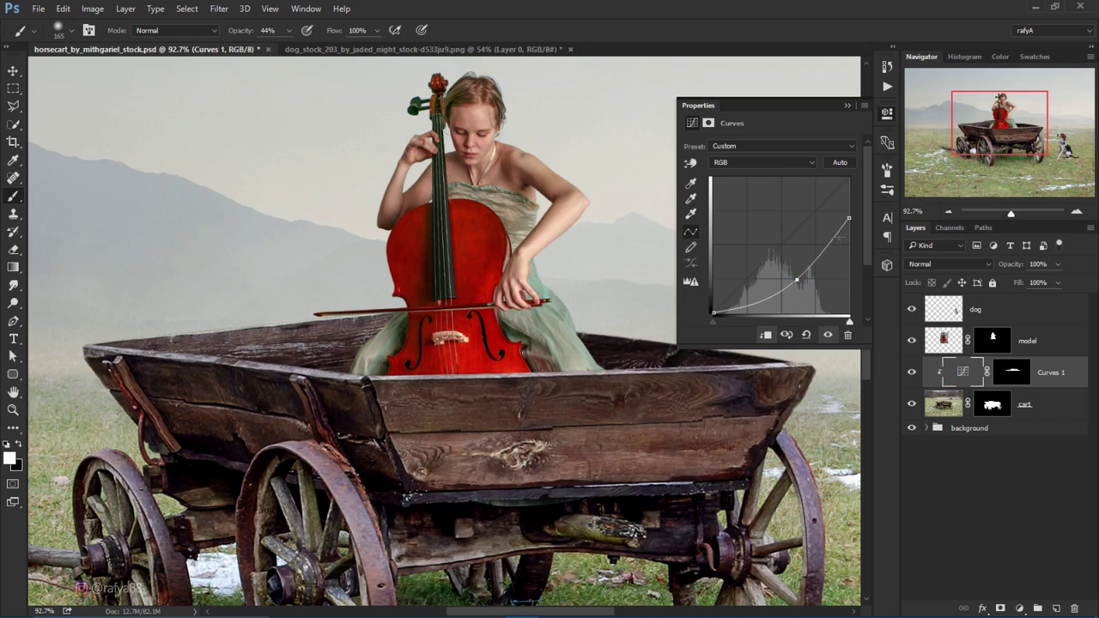
drag(848, 220, 848, 237)
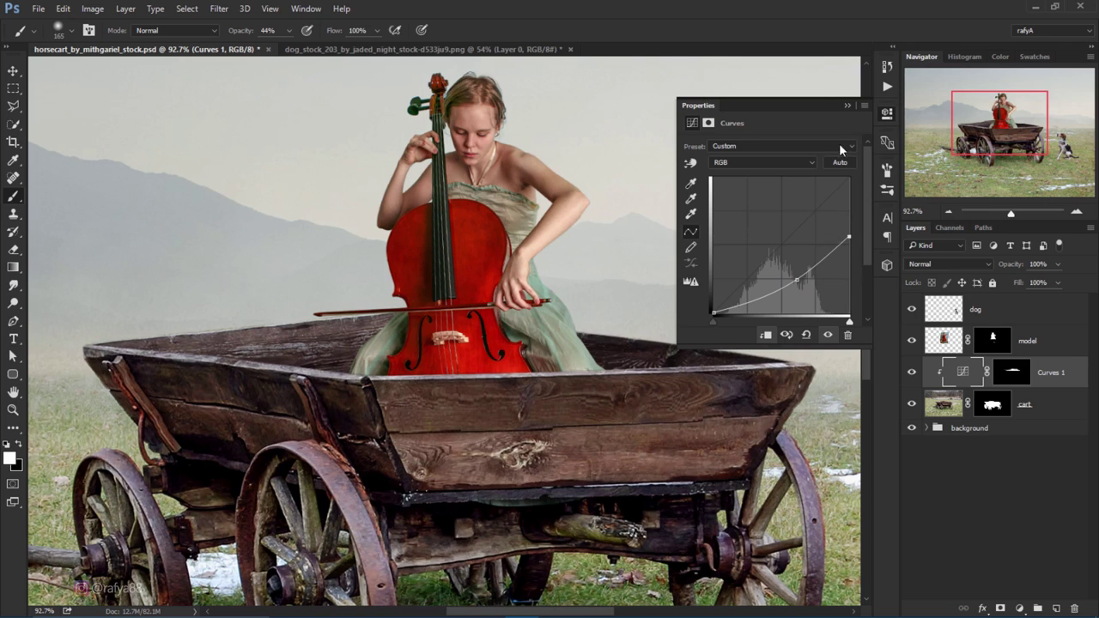
click(847, 106)
key(ctrl+0)
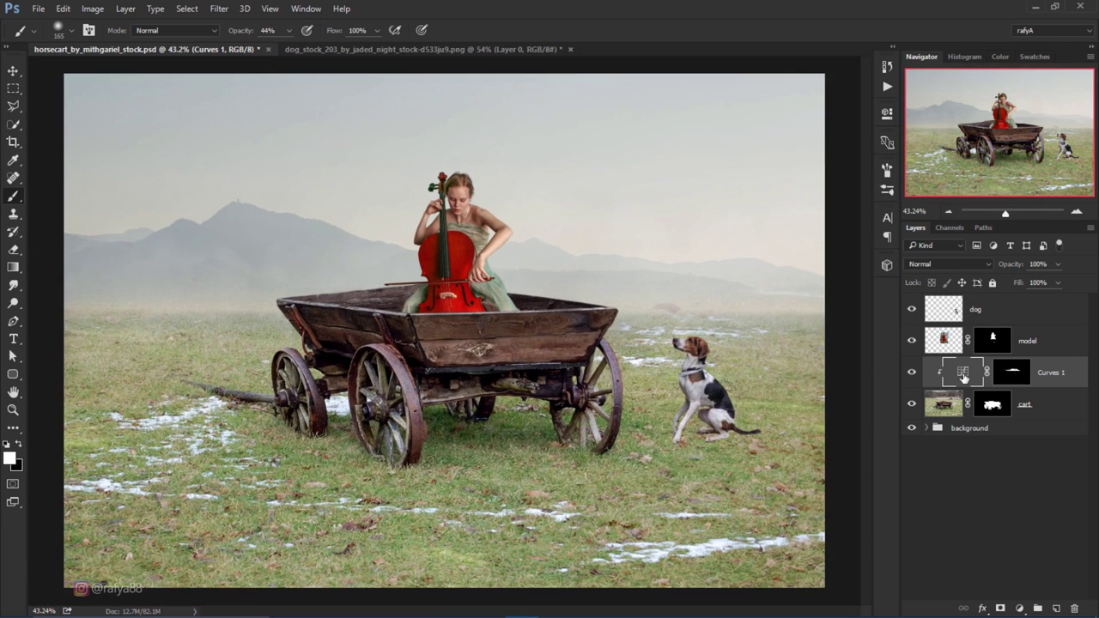
click(913, 372)
click(912, 372)
alt+scroll(602, 273, down, 2)
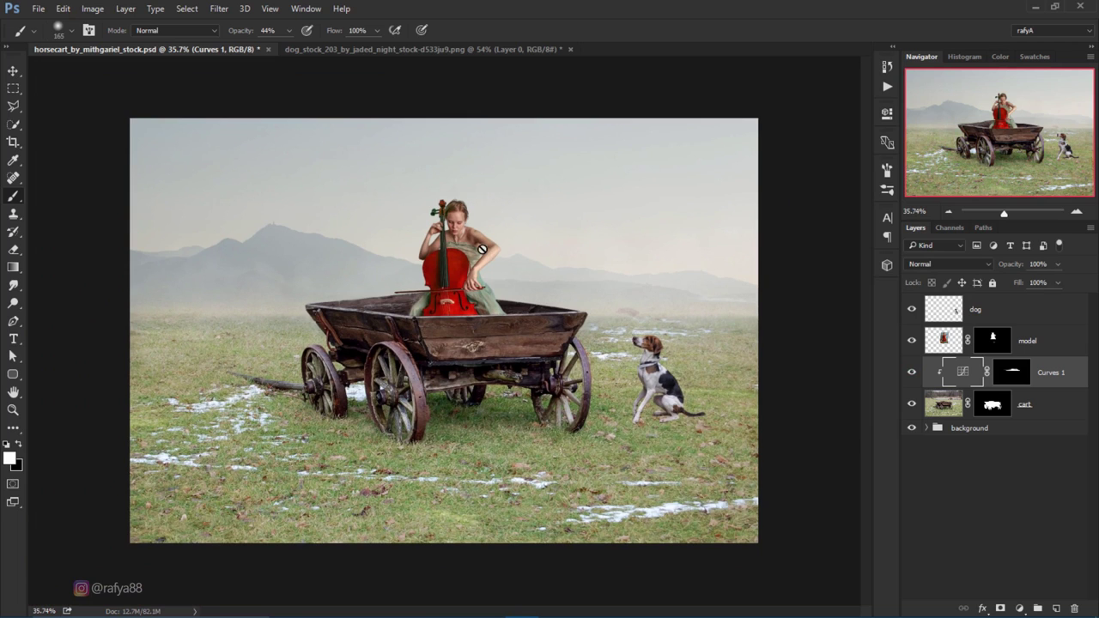
alt+scroll(482, 249, up, 1)
alt+scroll(488, 244, up, 1)
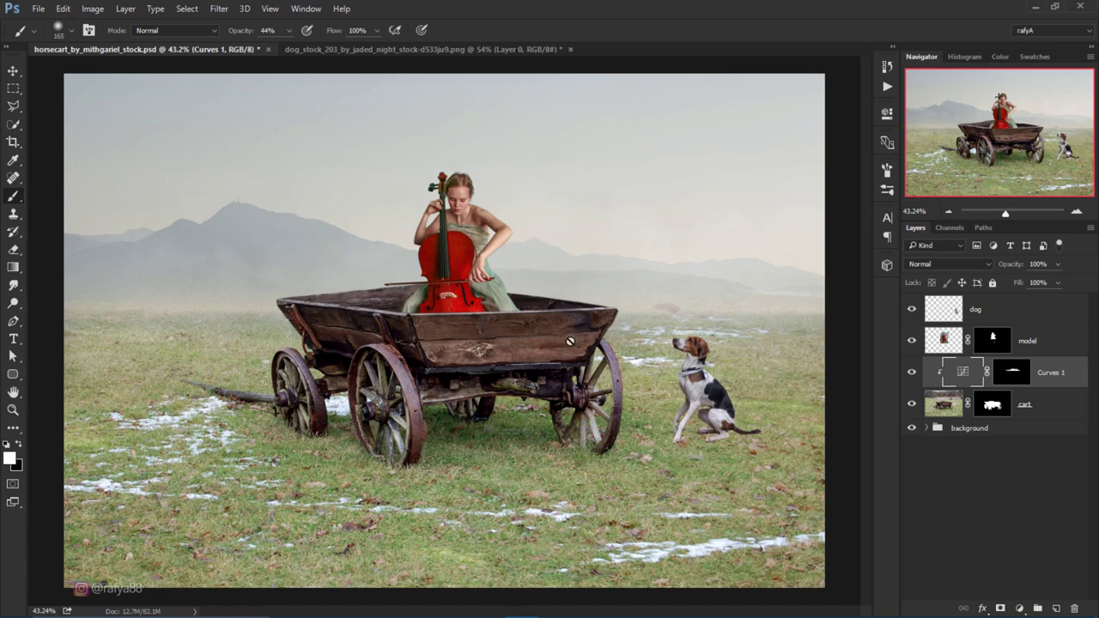
alt+scroll(762, 408, up, 3)
alt+scroll(378, 193, up, 3)
alt+scroll(373, 157, up, 1)
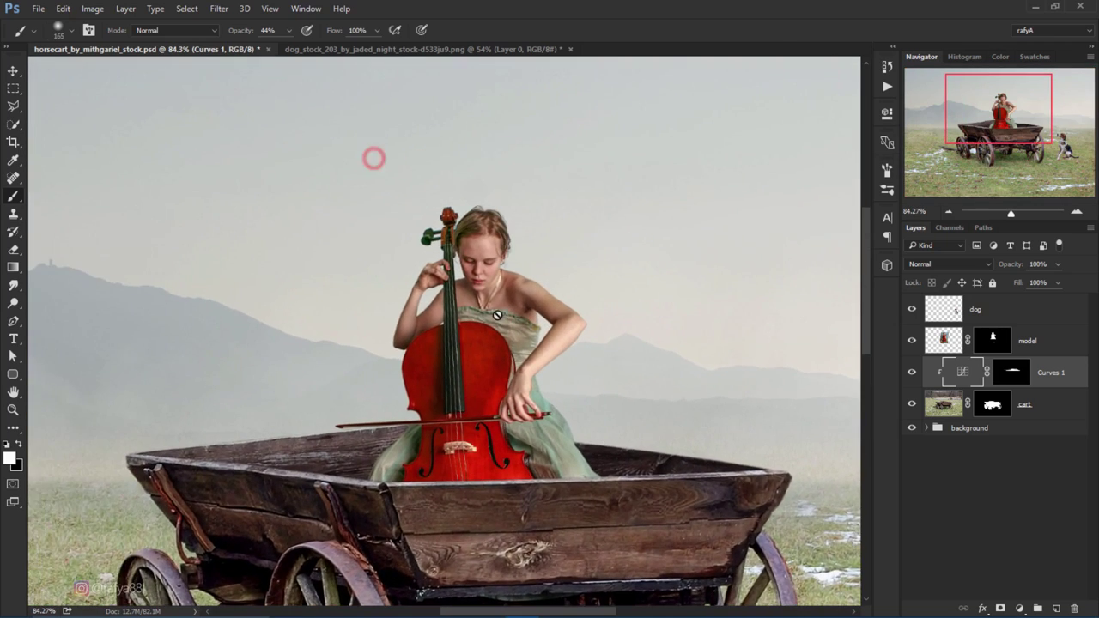
alt+scroll(515, 370, up, 4)
Step: Clip a Hue/Saturation adjustment to the model layer with Saturation set to -26
click(1033, 341)
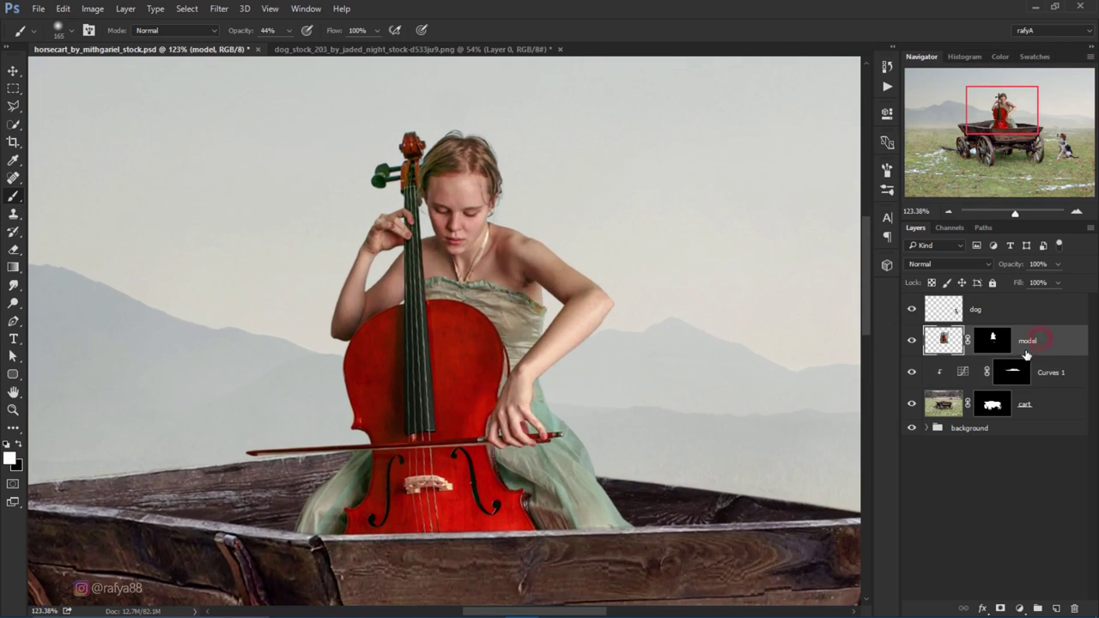
click(1022, 607)
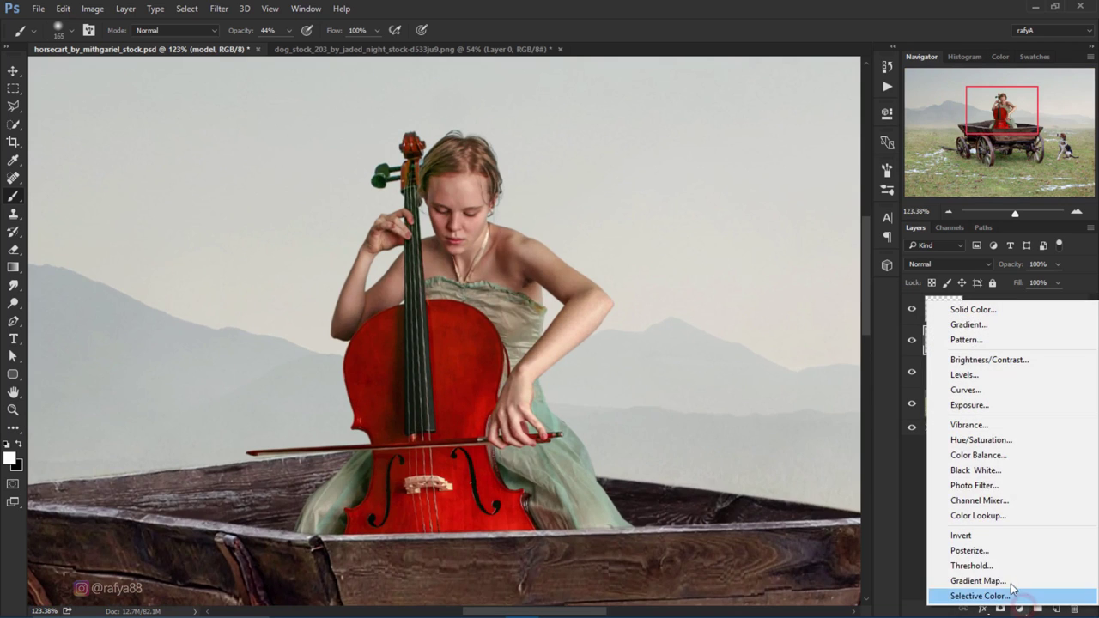
click(1046, 441)
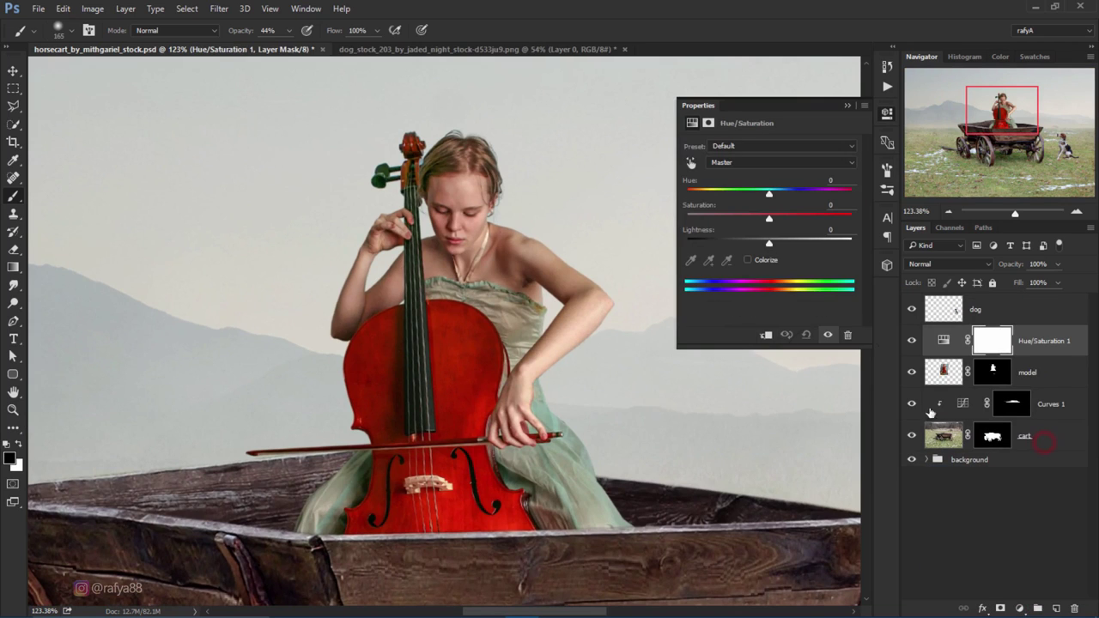
click(765, 335)
drag(769, 219, 746, 216)
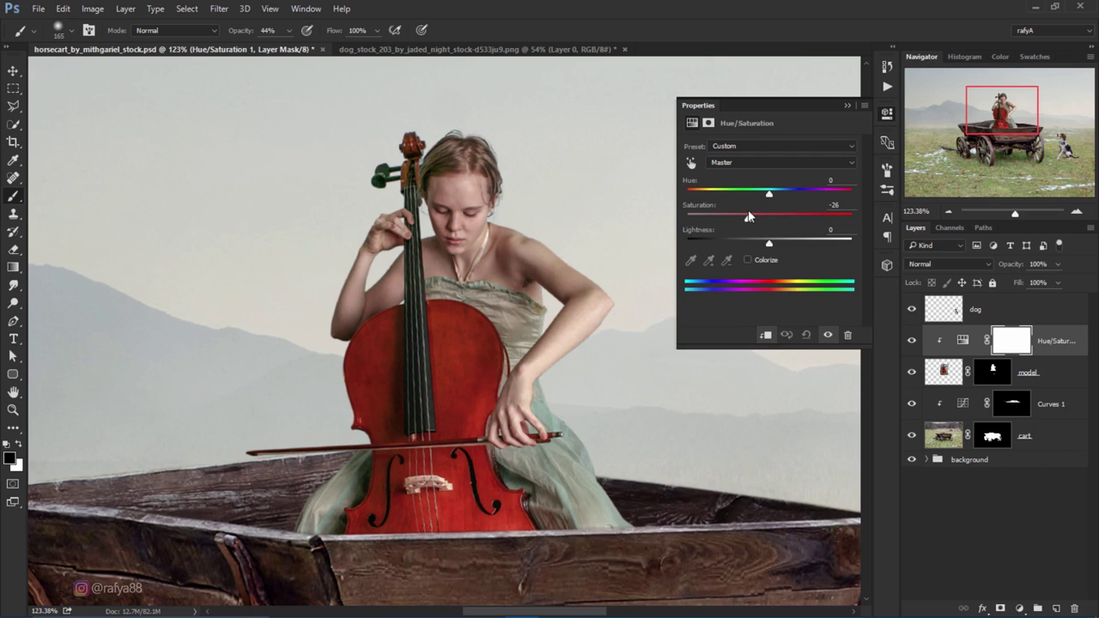
click(845, 106)
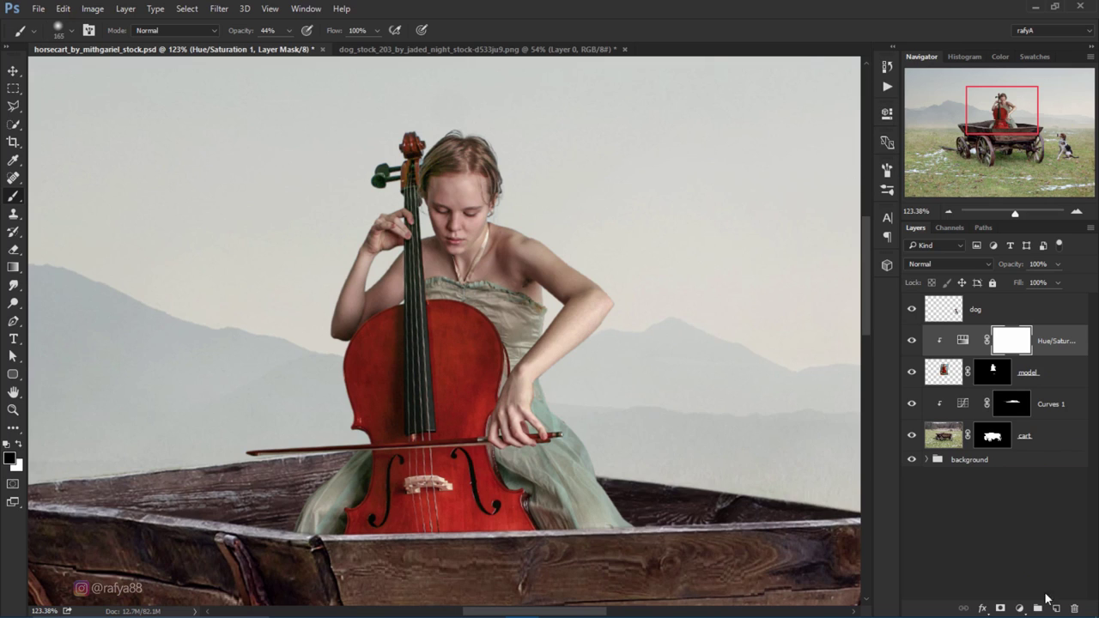
click(1055, 607)
Step: Clip Layer 3 to the model, fill it with 50% Gray, and set it to Overlay
right_click(1032, 349)
click(786, 334)
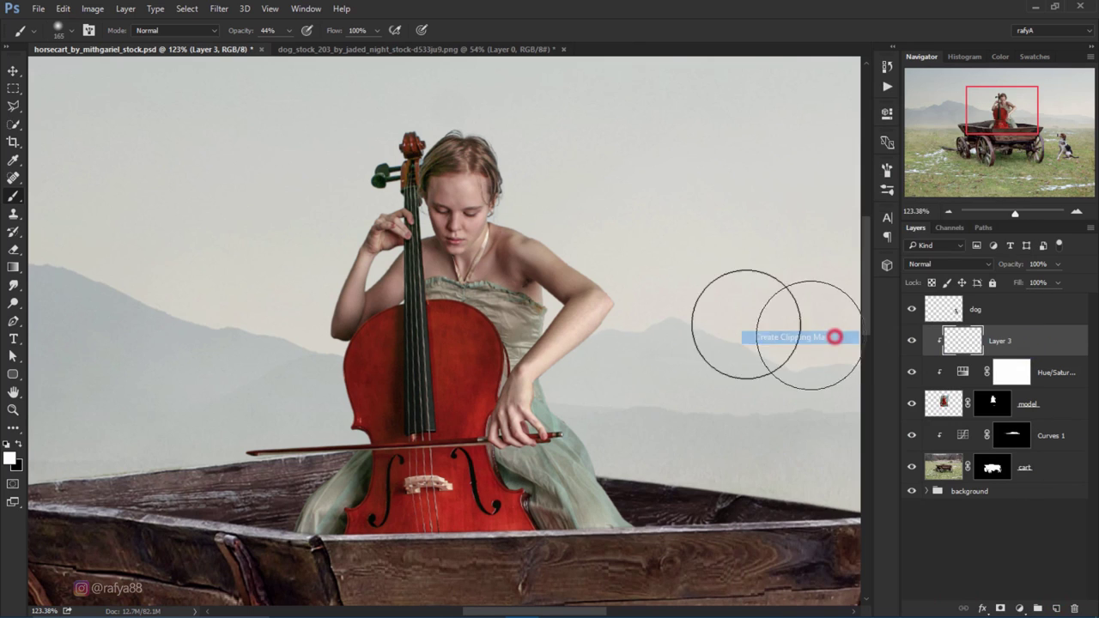
click(60, 10)
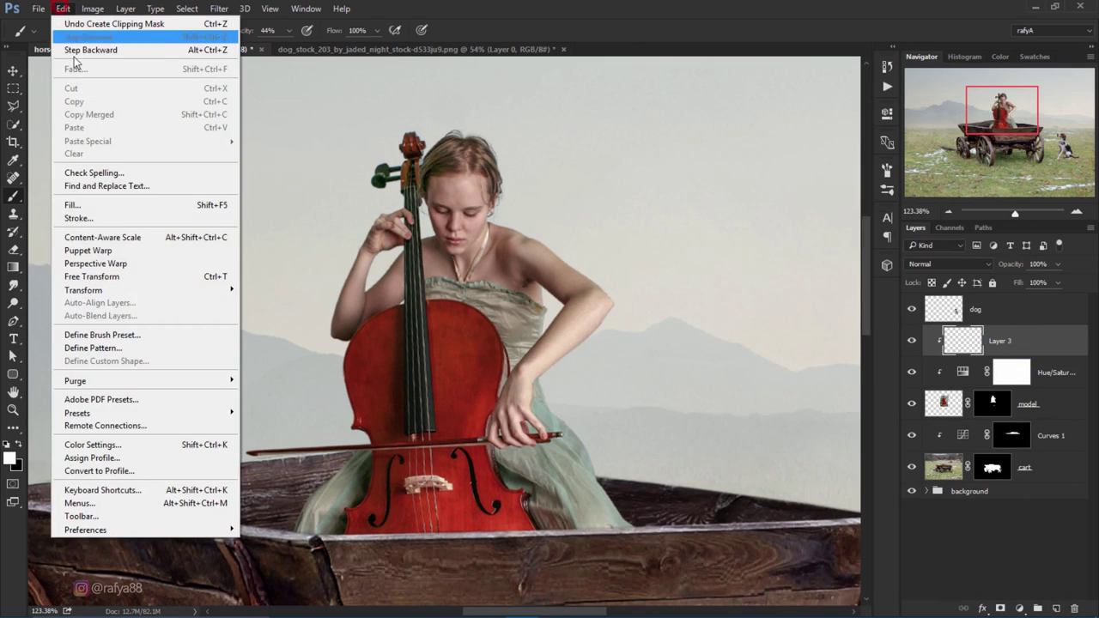
click(138, 203)
click(648, 220)
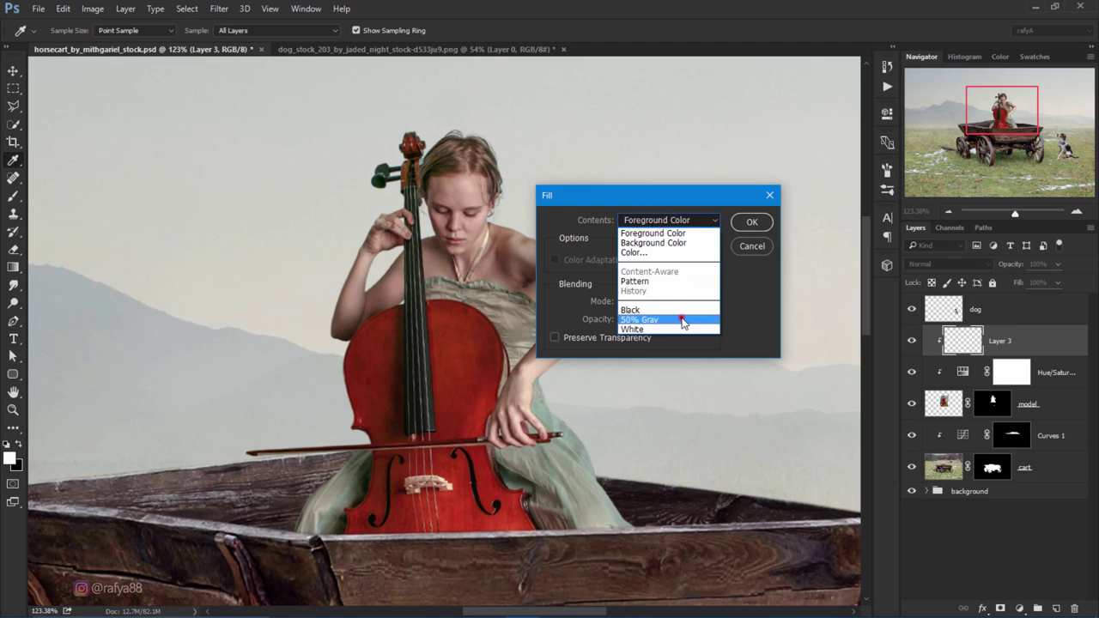
click(683, 318)
click(749, 226)
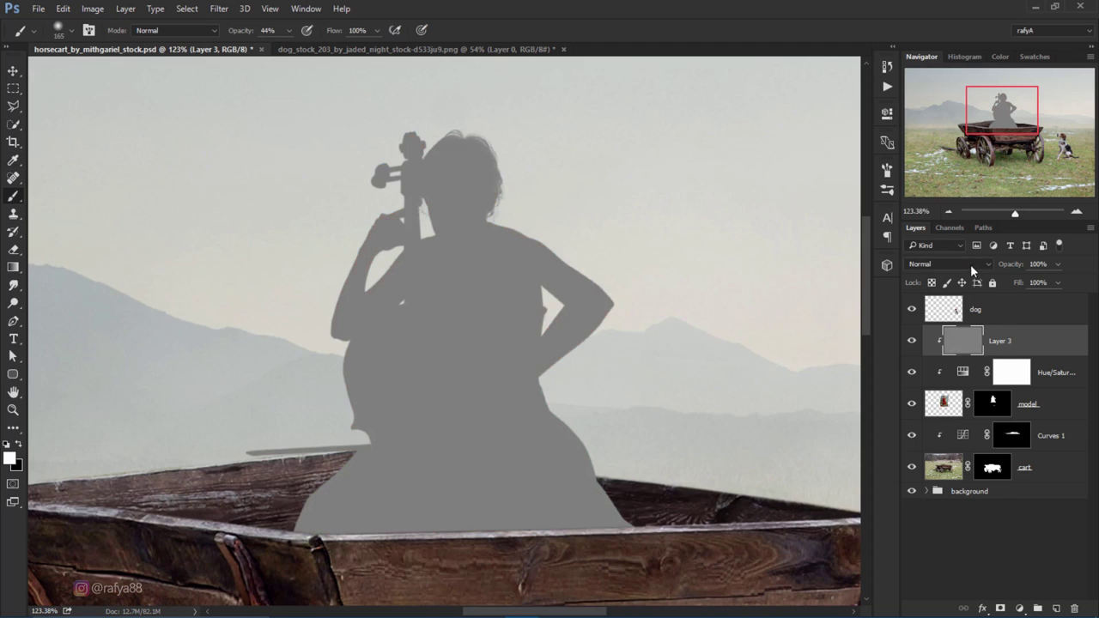
click(969, 265)
click(944, 400)
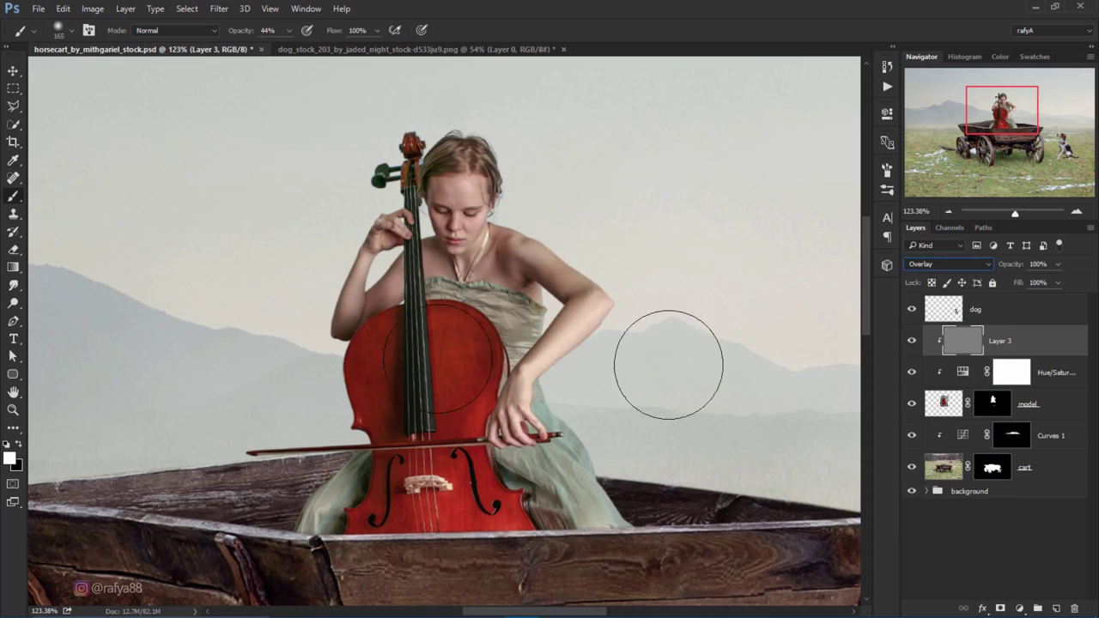
Step: With the Dodge Tool at a 149 px brush, lighten the lower cello around the bridge
click(14, 302)
right_click(14, 303)
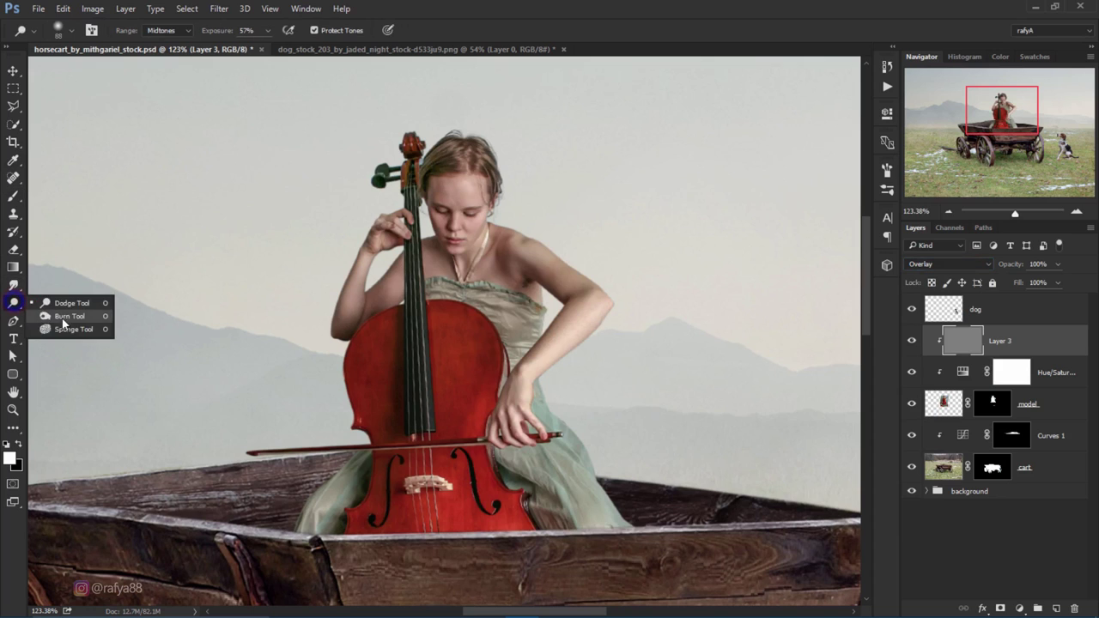
click(67, 321)
right_click(575, 322)
drag(697, 359, 706, 359)
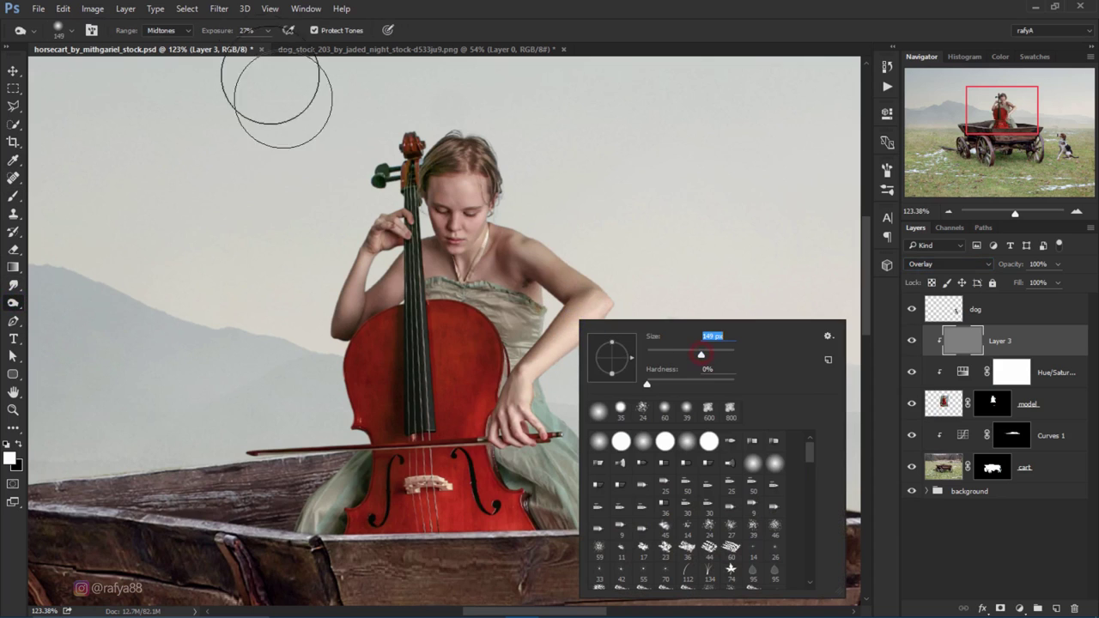
click(223, 32)
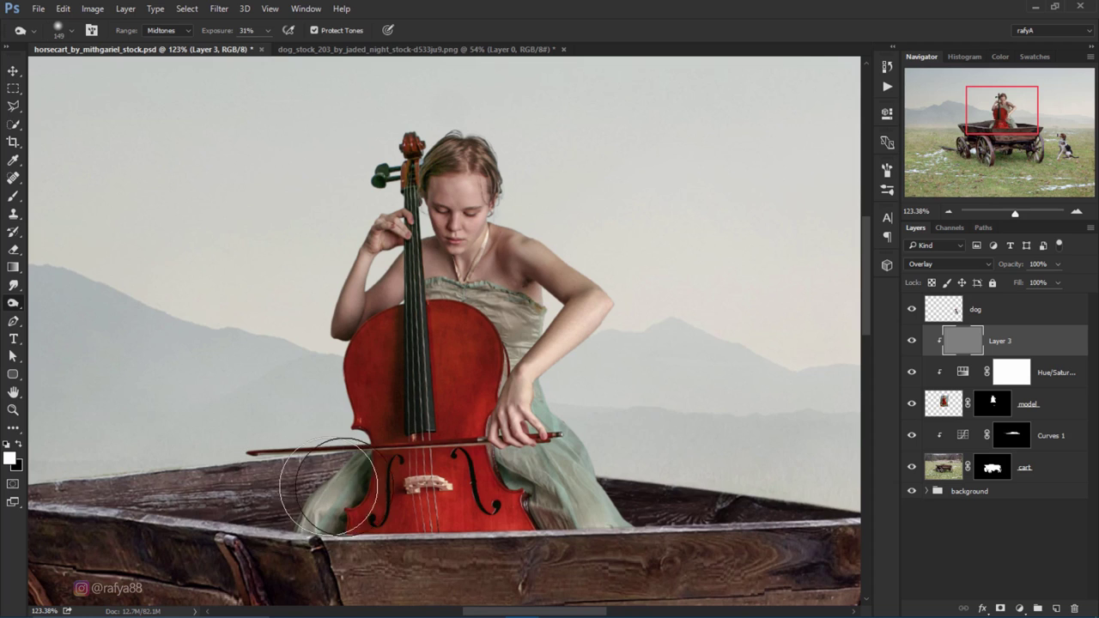
mouse_move(295, 466)
mouse_down()
mouse_move(444, 509)
mouse_move(612, 531)
mouse_move(406, 539)
mouse_move(490, 393)
mouse_up()
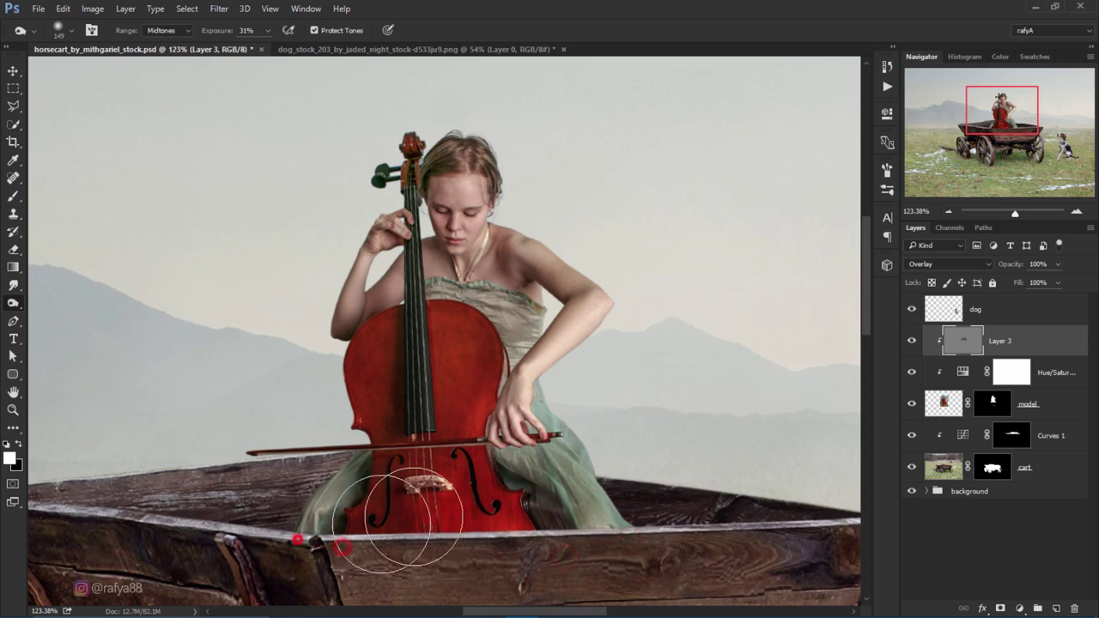
Step: At 73 px, dodge the model's upper chest and the cart rim in front of the cello
scroll(472, 279, up, 2)
right_click(625, 285)
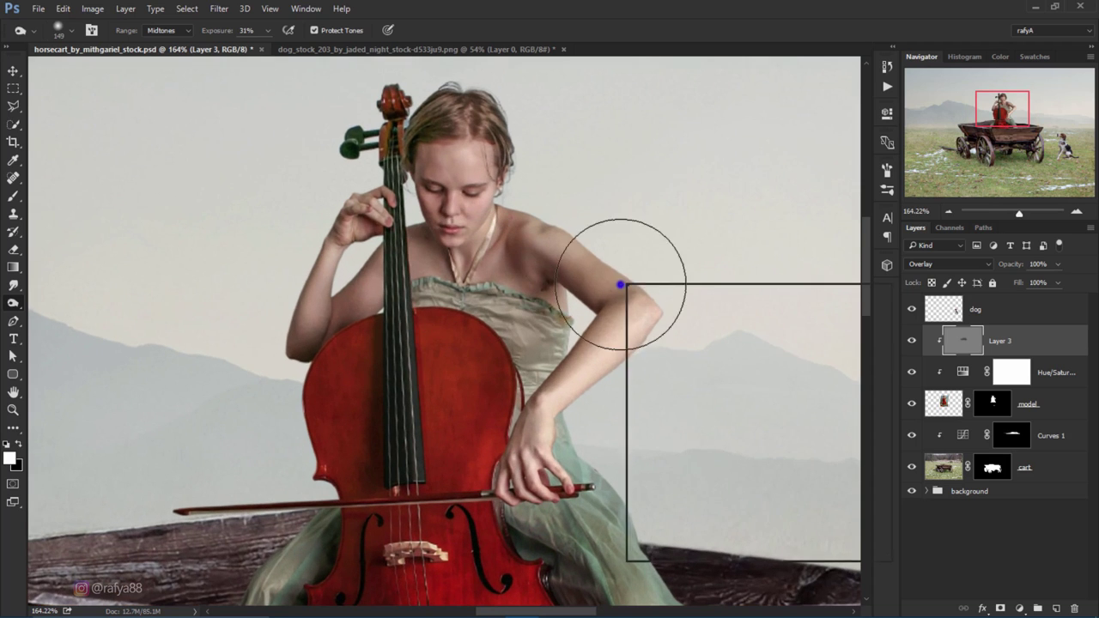
drag(730, 318, 726, 318)
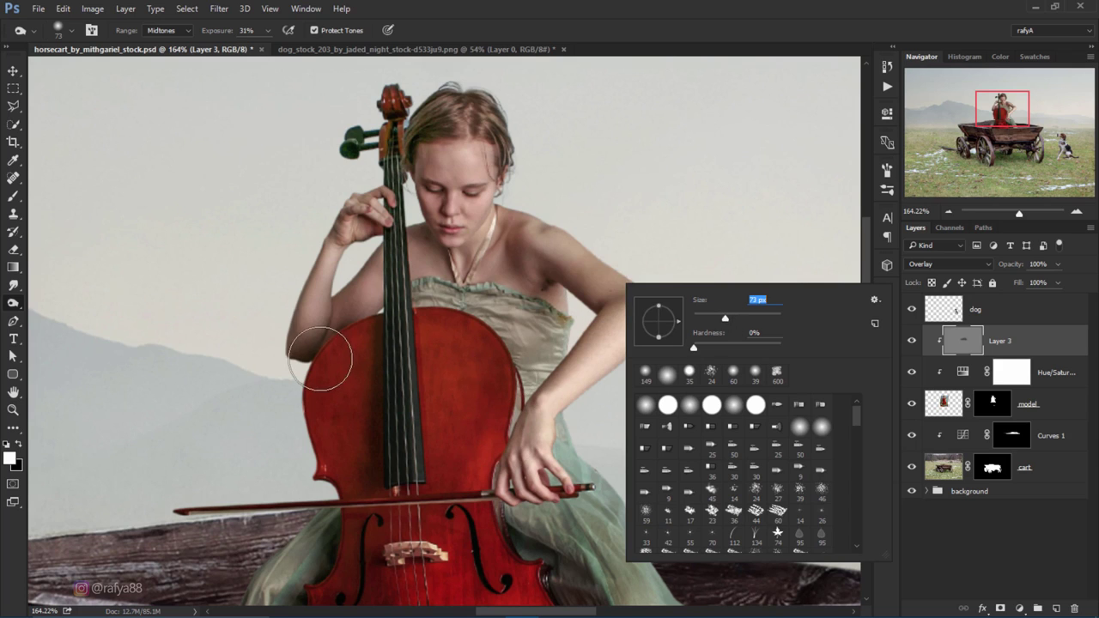
click(306, 461)
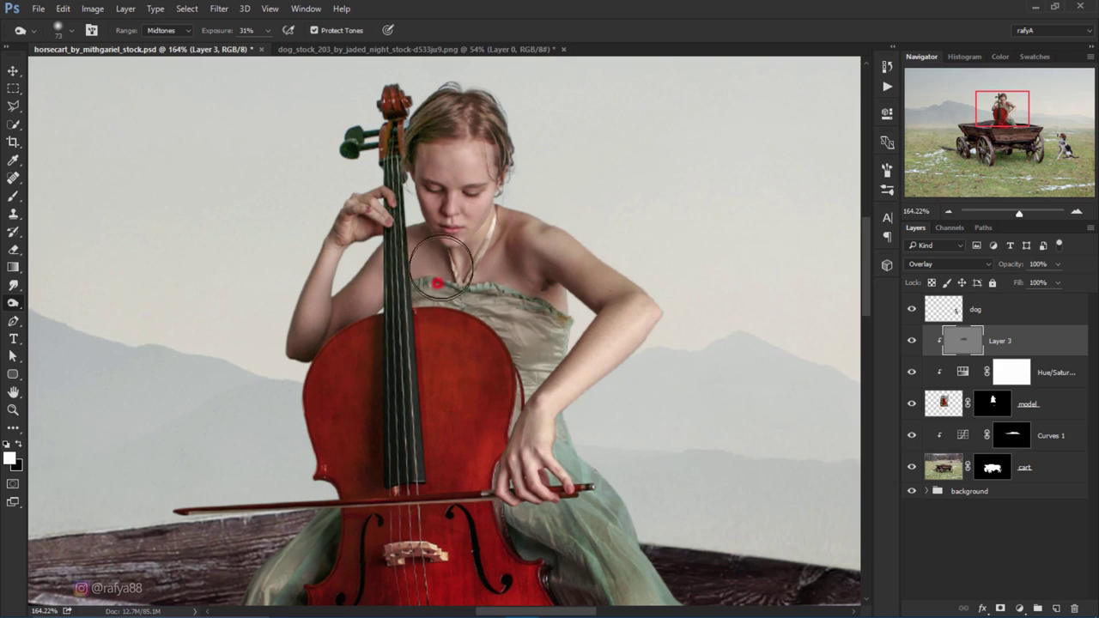
mouse_move(482, 271)
mouse_down()
mouse_move(504, 279)
mouse_move(419, 160)
mouse_move(481, 257)
mouse_up()
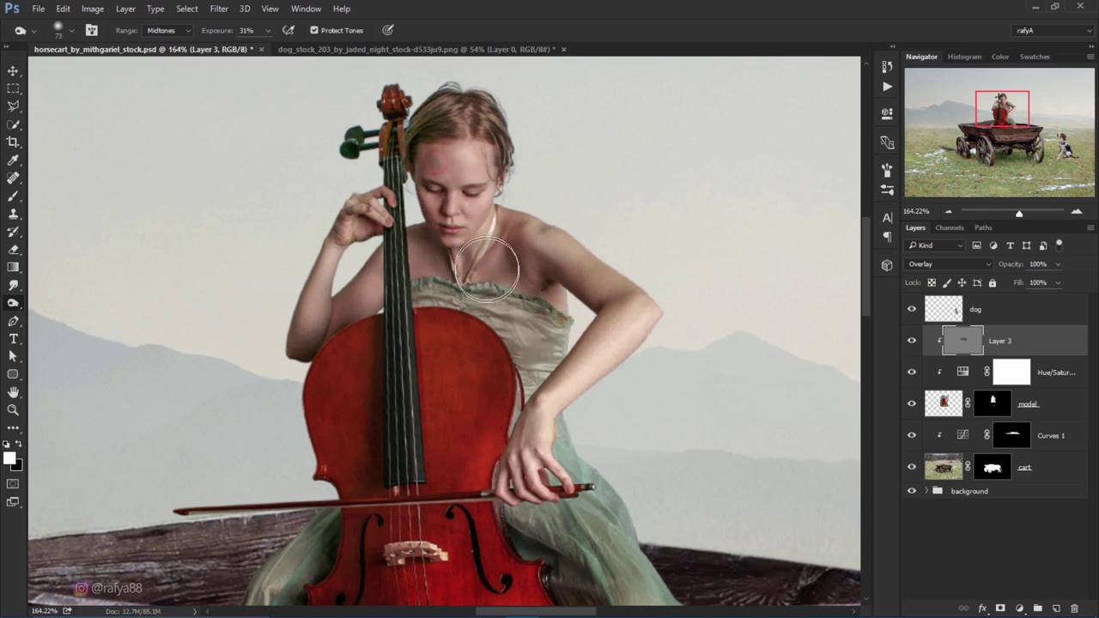
scroll(507, 286, down, 2)
scroll(495, 283, down, 1)
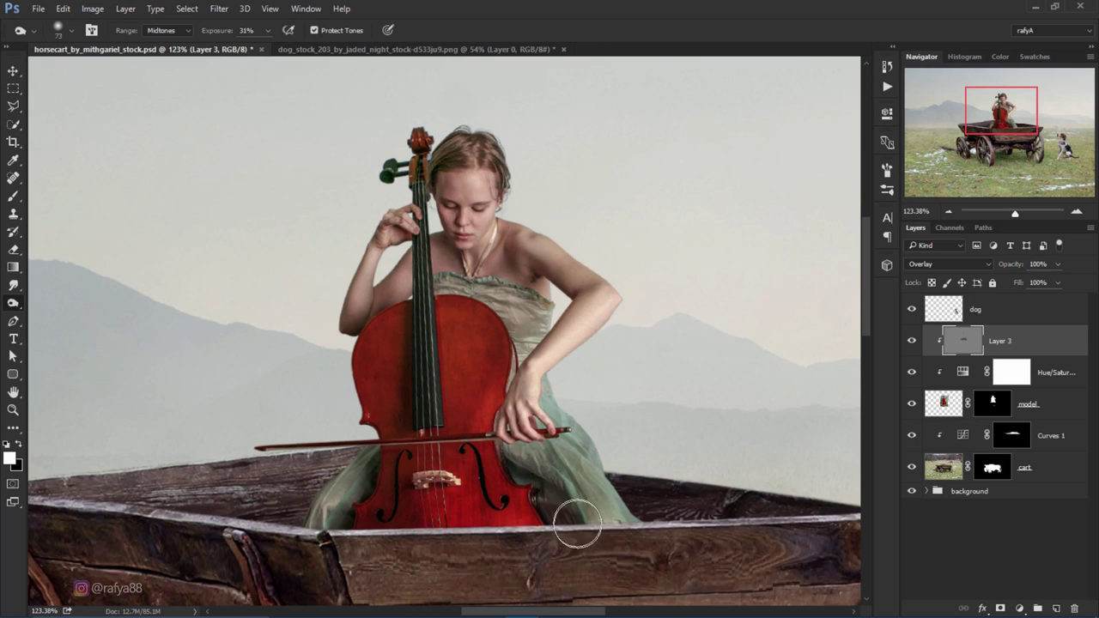
mouse_move(588, 530)
mouse_down()
mouse_move(315, 530)
mouse_move(448, 534)
mouse_up()
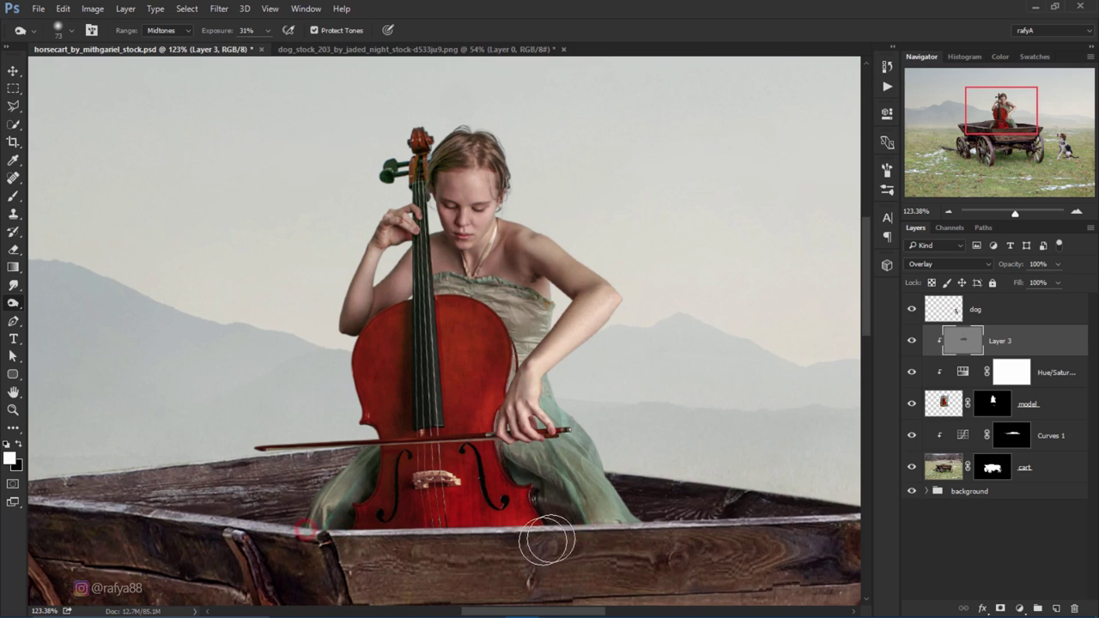
key(shift+o)
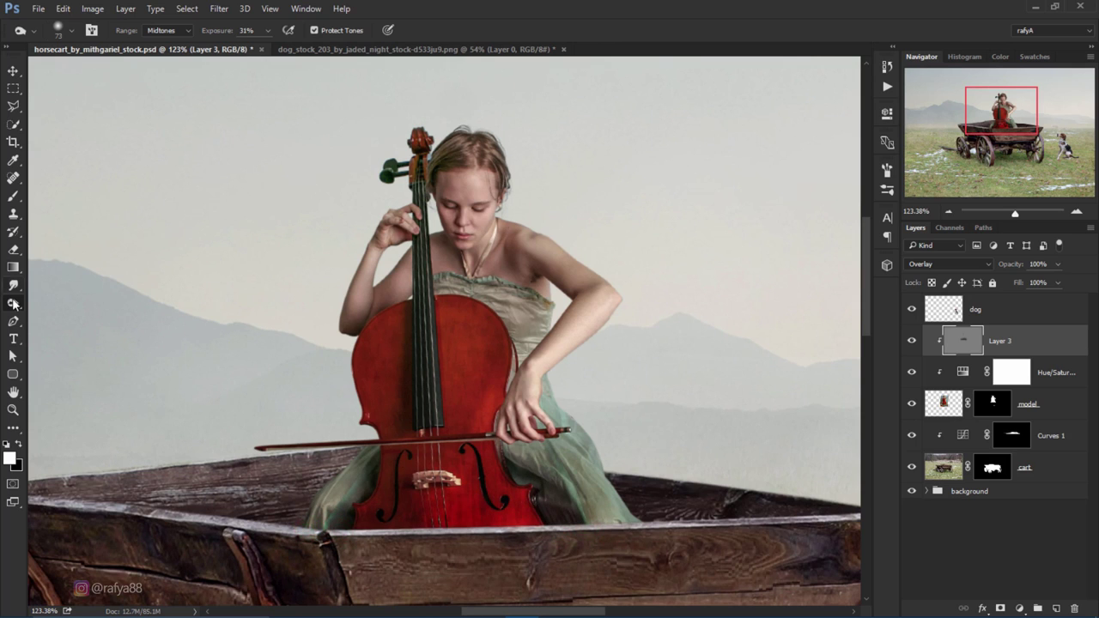
scroll(570, 187, up, 3)
Step: Dodge the cellist's upper arm from shoulder toward elbow with a 15 px brush
scroll(569, 187, up, 2)
right_click(662, 259)
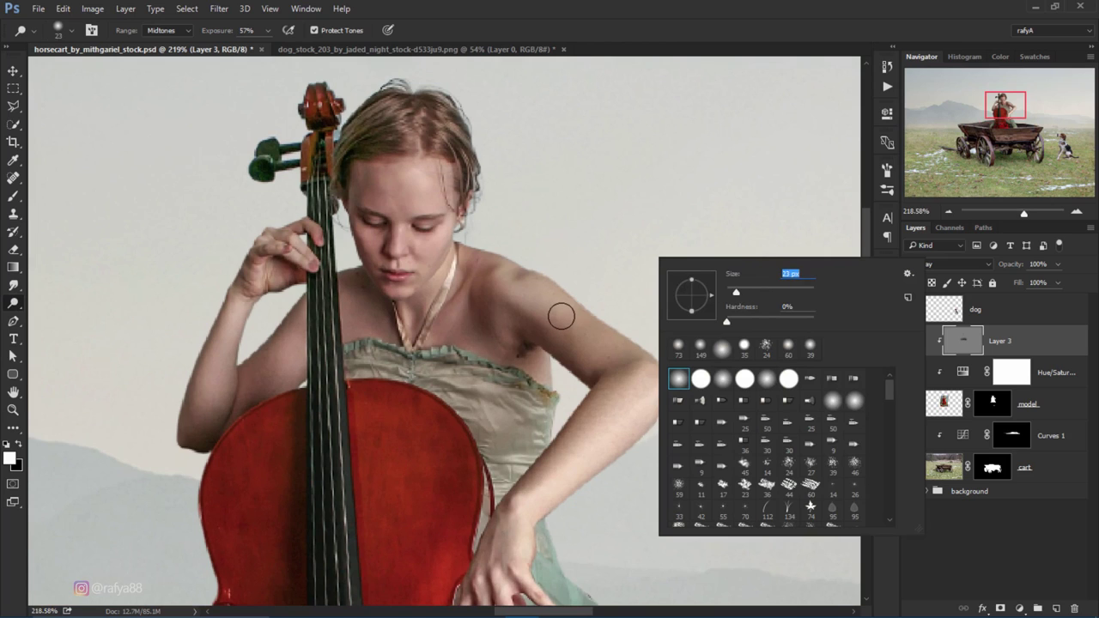
drag(733, 293, 730, 292)
key(Return)
scroll(562, 307, up, 1)
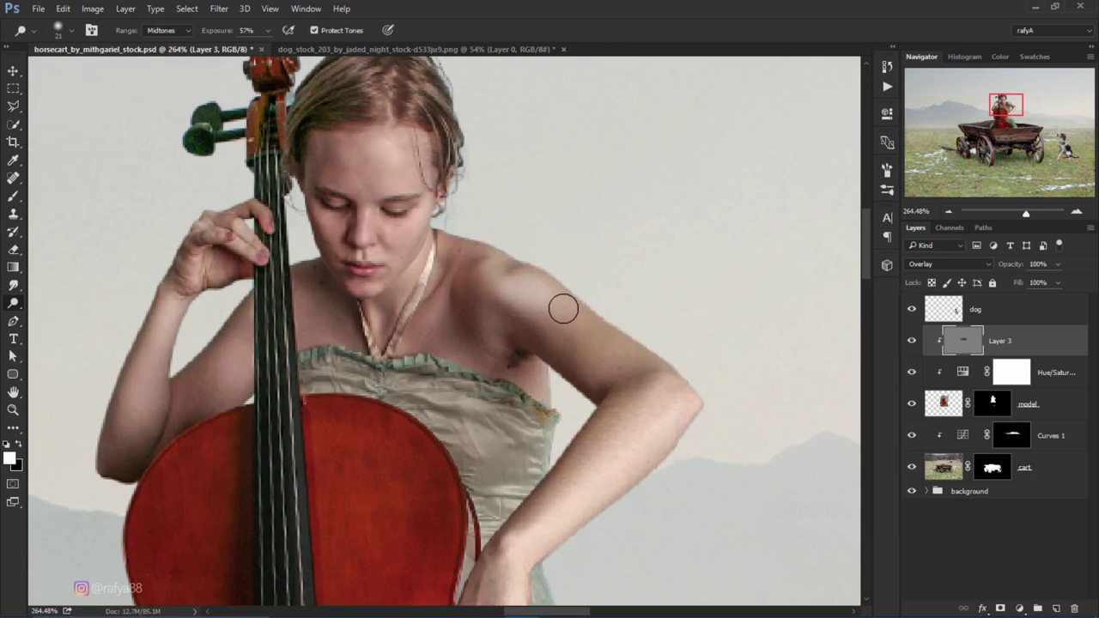
drag(582, 320, 655, 375)
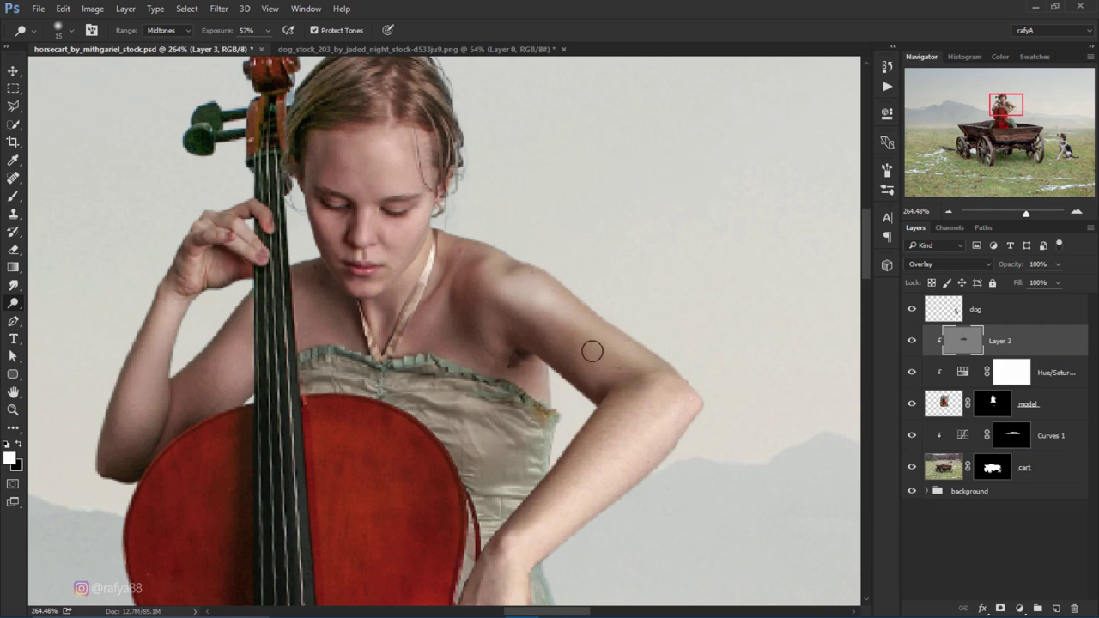
scroll(608, 314, down, 3)
scroll(572, 317, up, 3)
Step: Resize the brush for the face and arm and lighten a small area of the dress
key(bracketright)
key(bracketright)
key(bracketright)
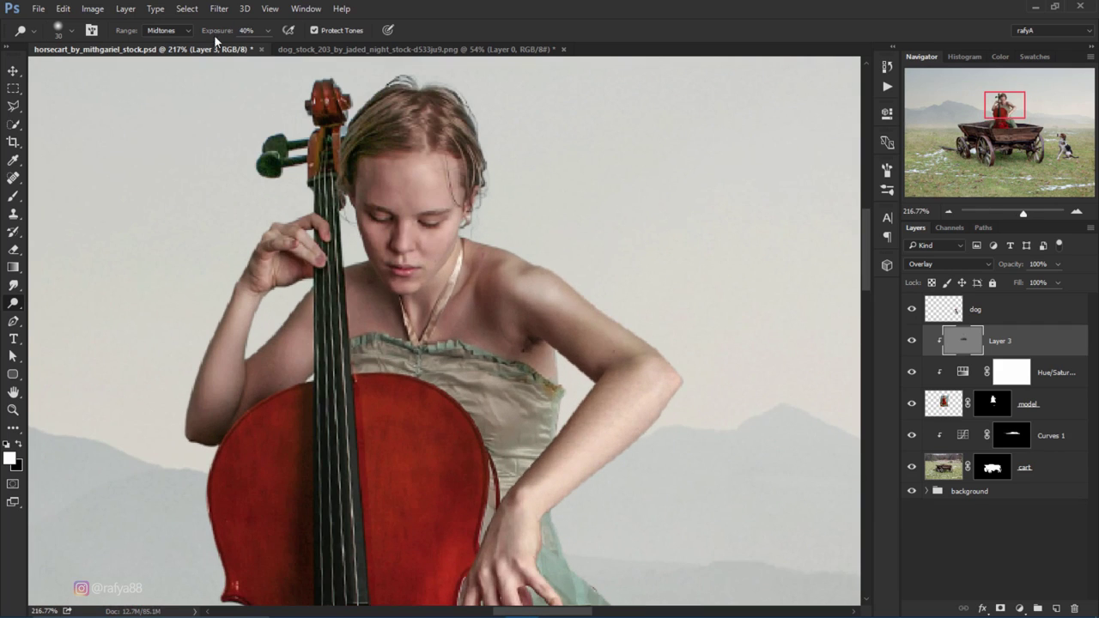
key(bracketleft)
key(bracketleft)
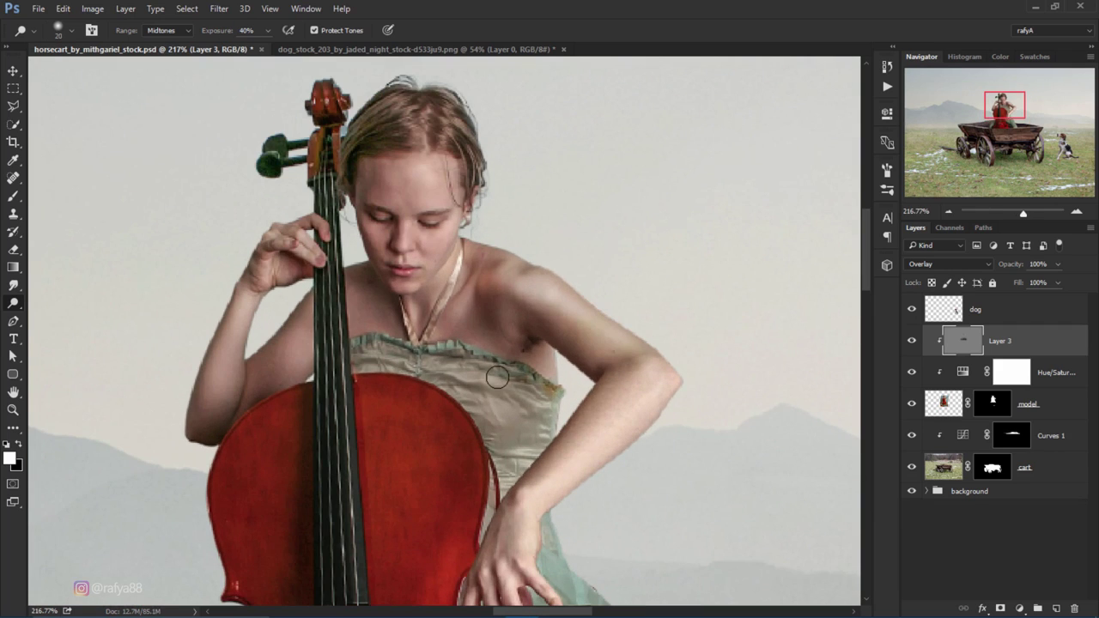
key(bracketleft)
key(bracketleft)
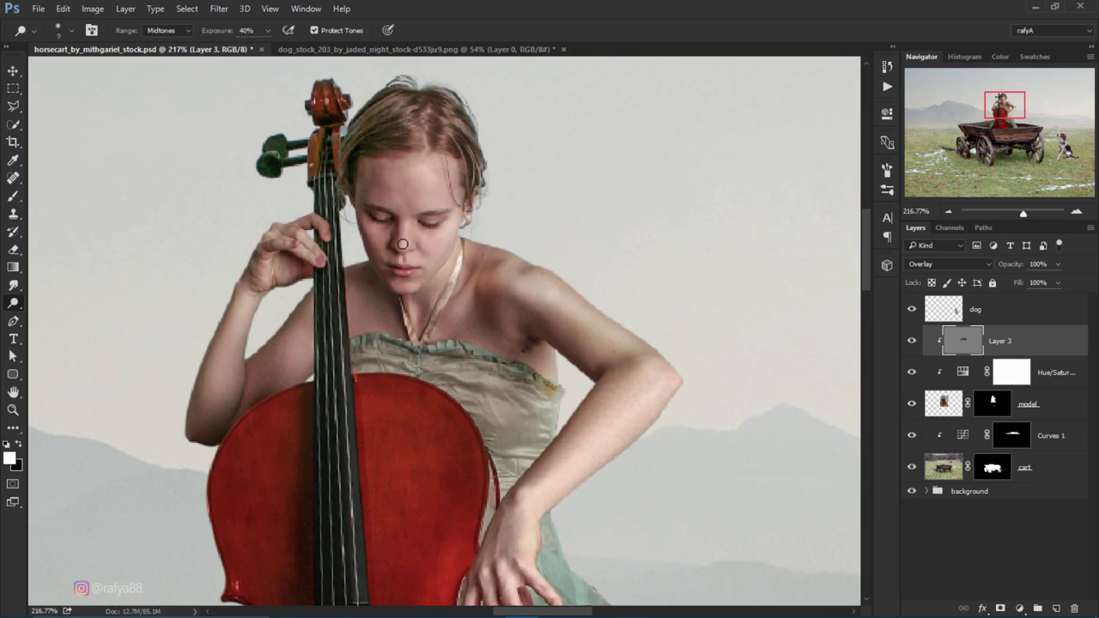
scroll(395, 252, up, 1)
key(bracketright)
key(bracketright)
key(bracketright)
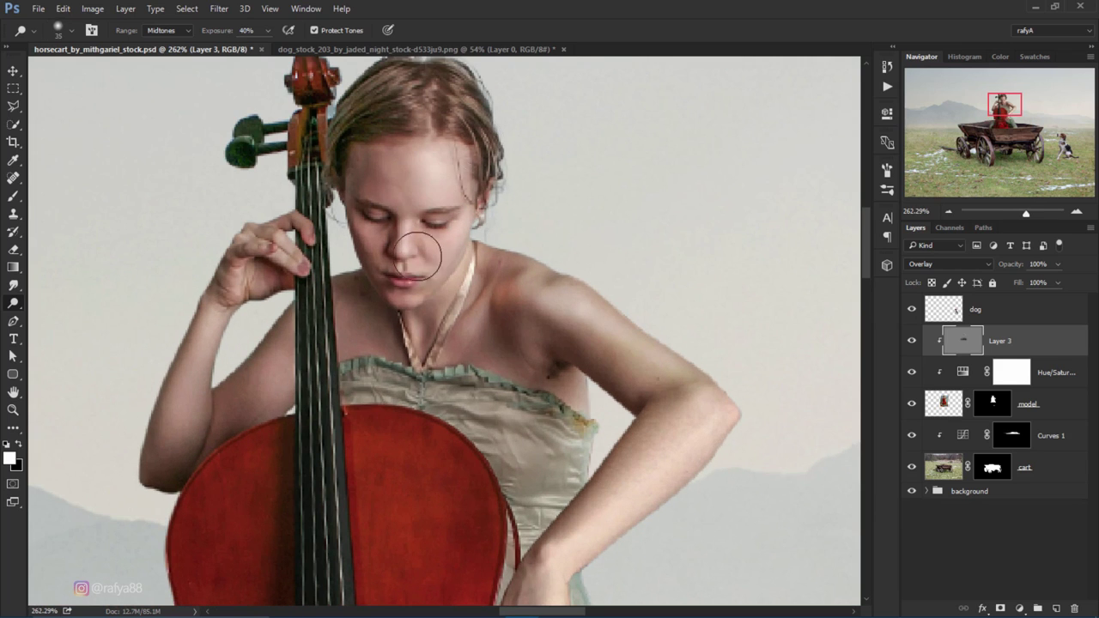
scroll(421, 215, down, 1)
key(bracketleft)
key(bracketleft)
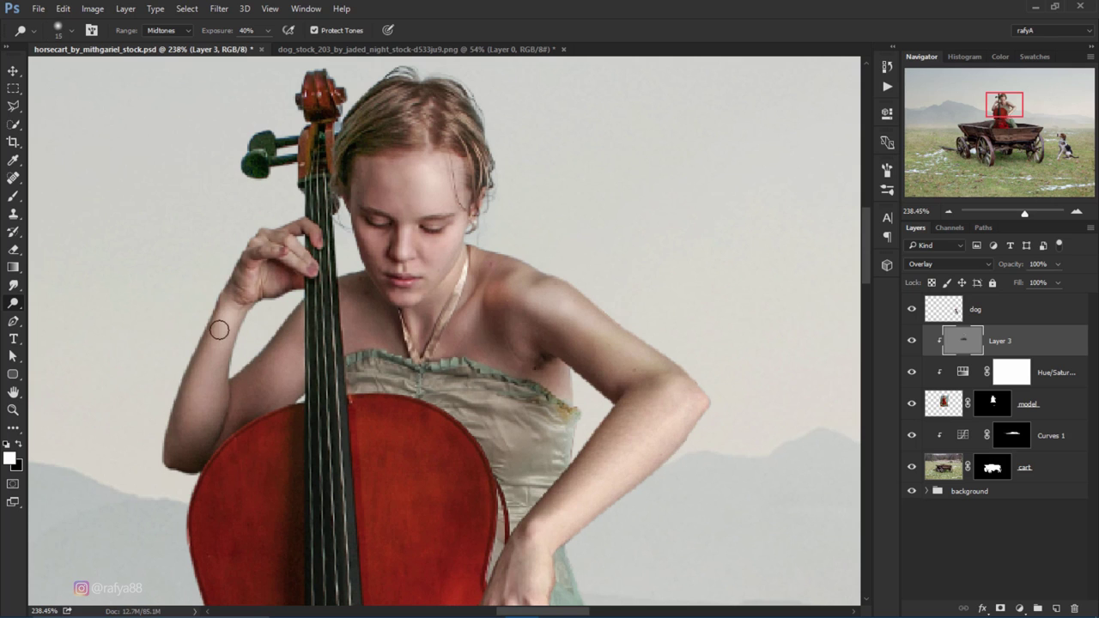
scroll(219, 412, down, 3)
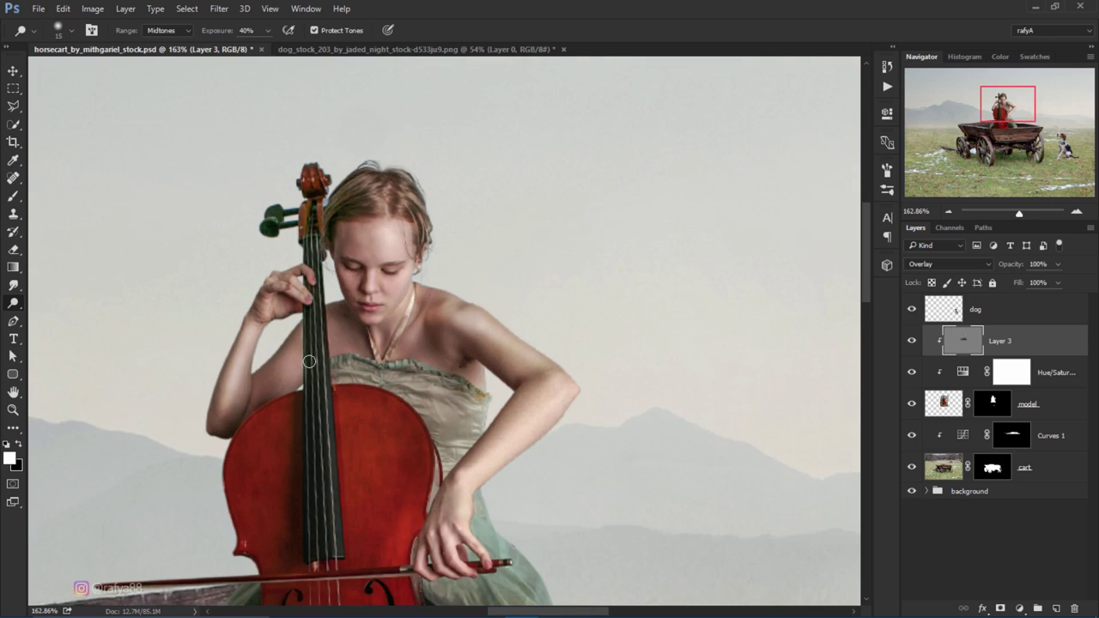
scroll(275, 408, down, 5)
scroll(386, 430, up, 3)
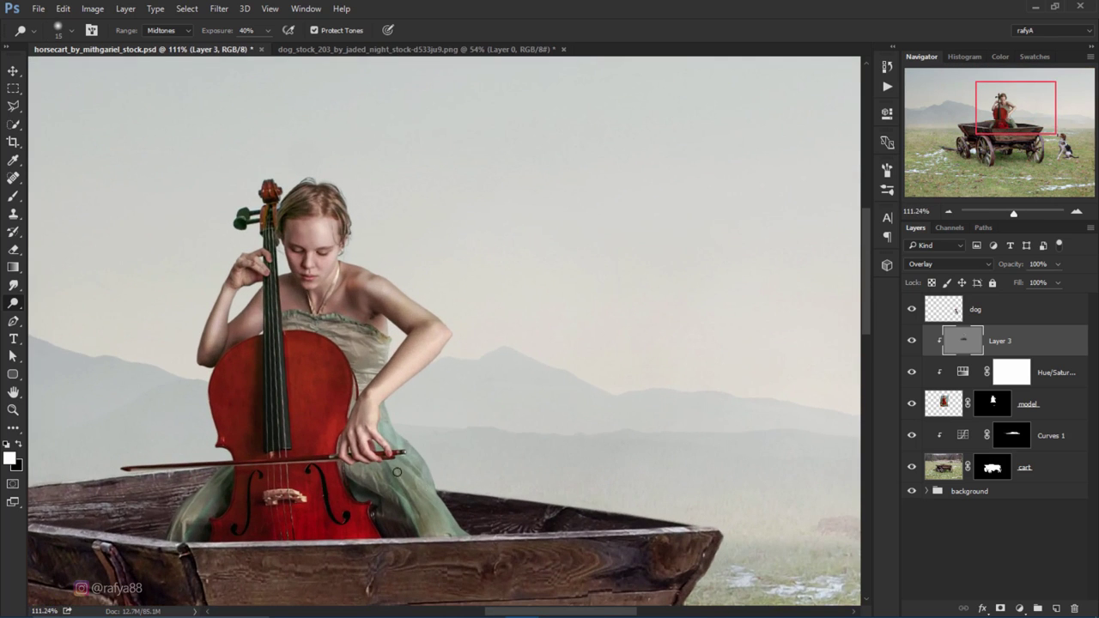
drag(397, 471, 402, 472)
Step: Brighten the cello body with a 100 px brush, undoing a stray stroke on the shoulder
key(bracketright)
key(bracketright)
key(bracketright)
drag(319, 368, 343, 533)
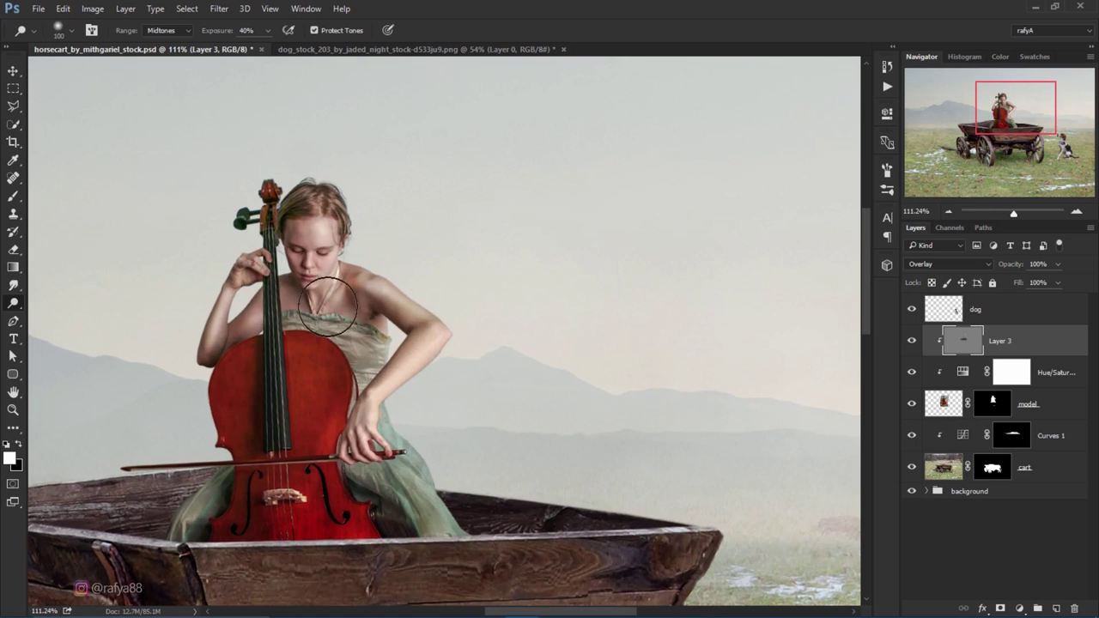
scroll(343, 533, down, 3)
scroll(473, 249, up, 3)
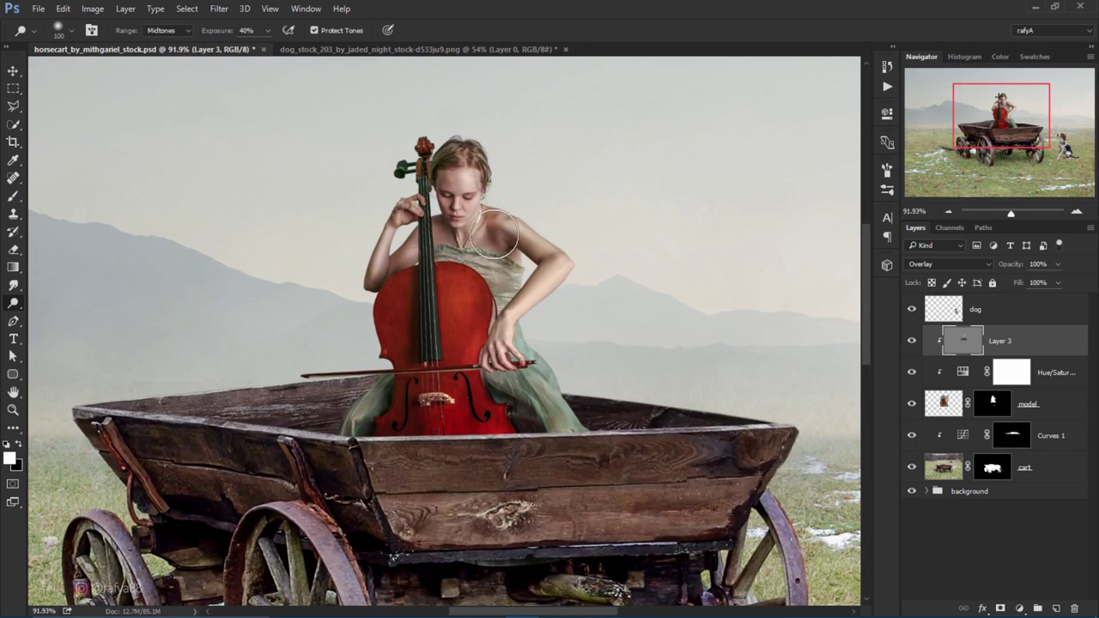
drag(502, 236, 521, 247)
key(ctrl+z)
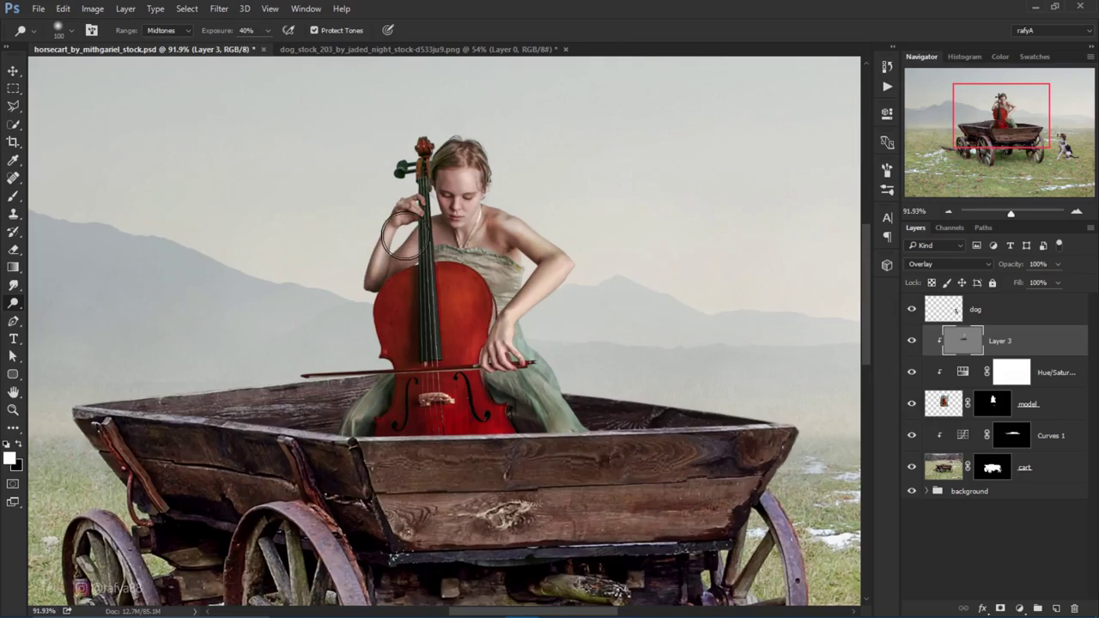
scroll(404, 247, down, 3)
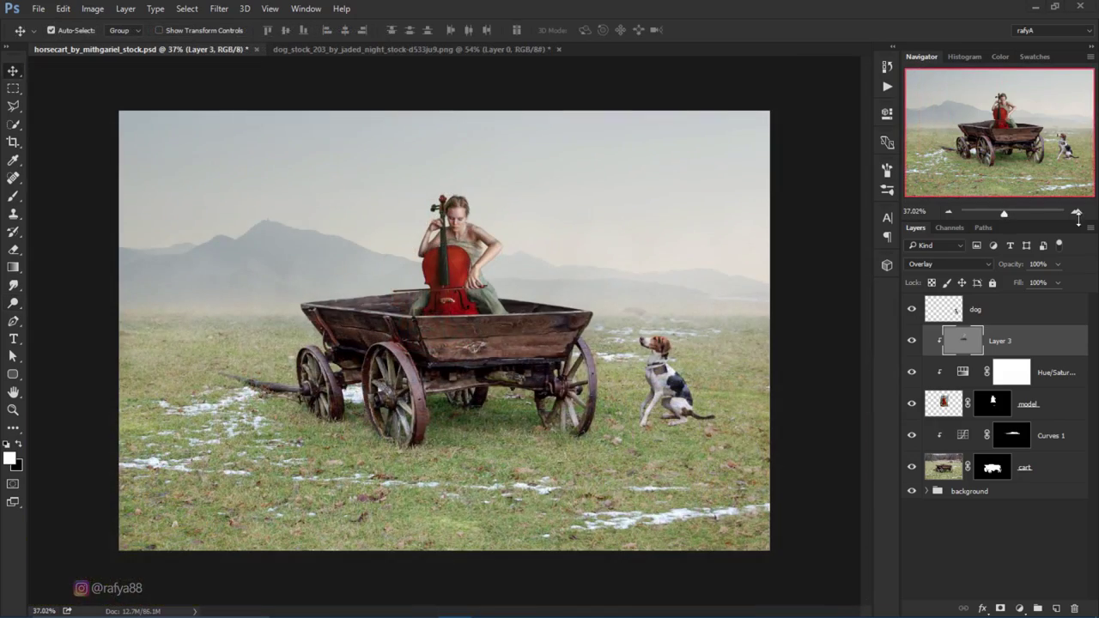
Step: Add a Levels adjustment clipped to the cellist layer, with output levels 26 to 242
click(1077, 212)
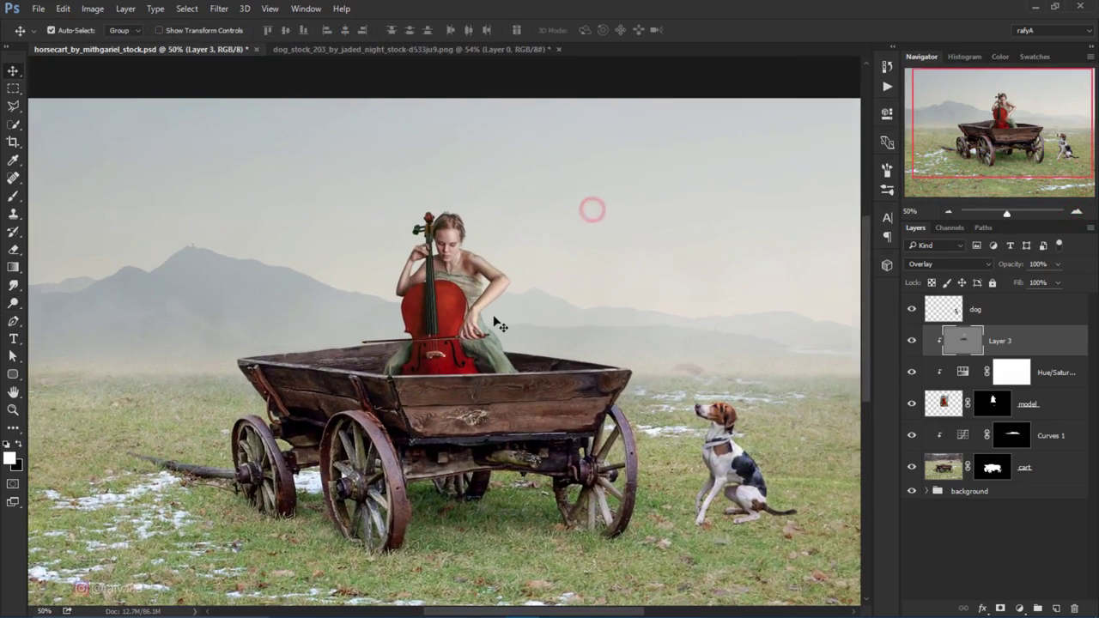
scroll(498, 321, up, 2)
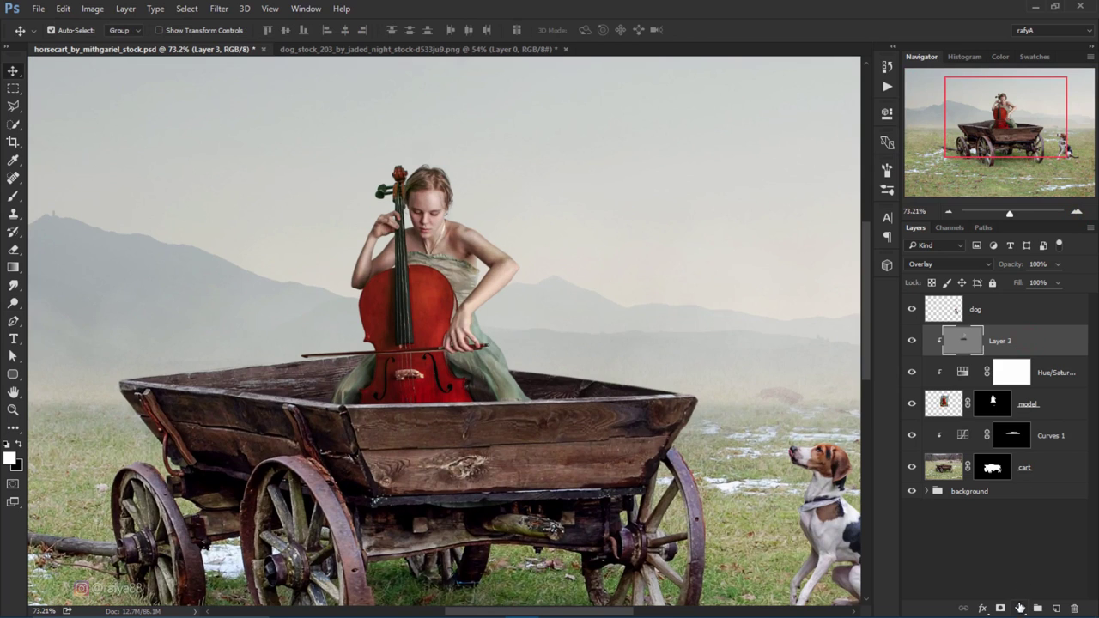
click(1019, 608)
click(1050, 375)
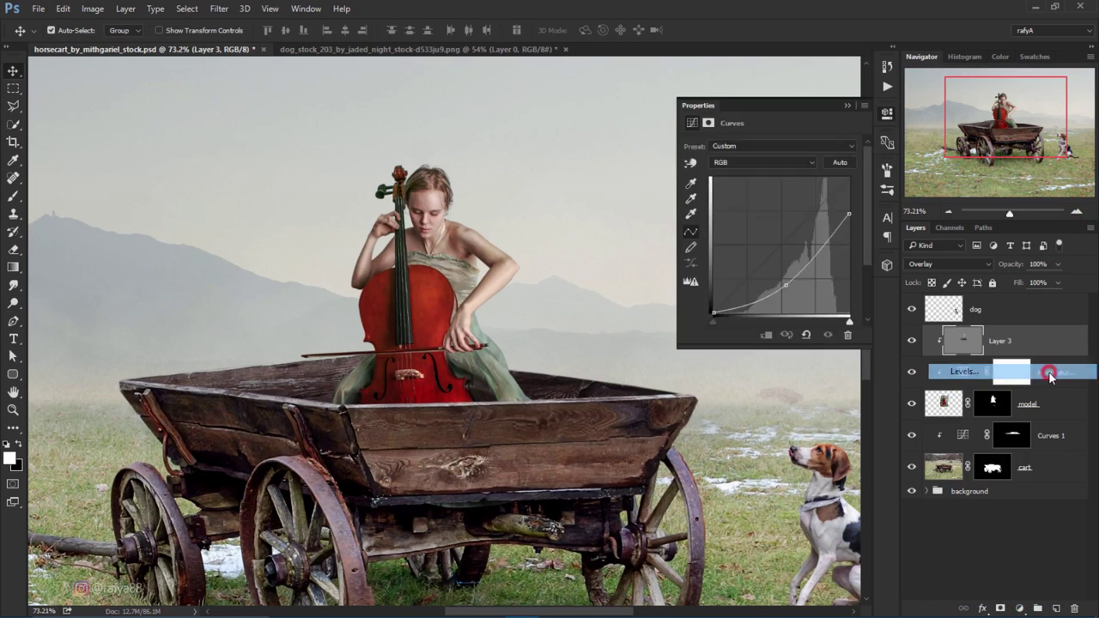
click(771, 338)
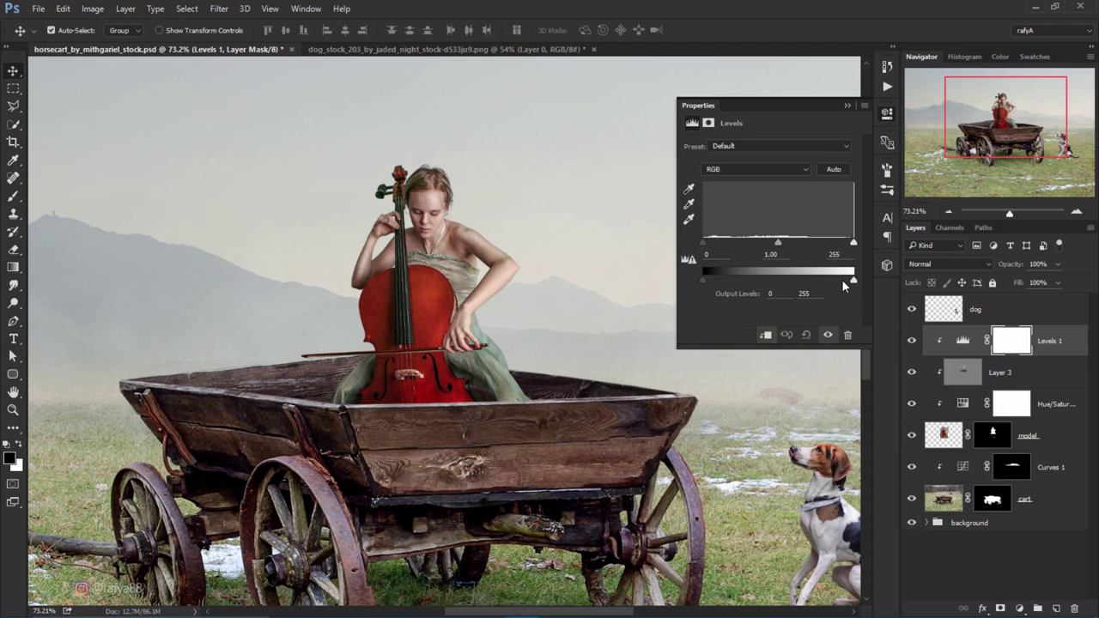
drag(704, 280, 721, 280)
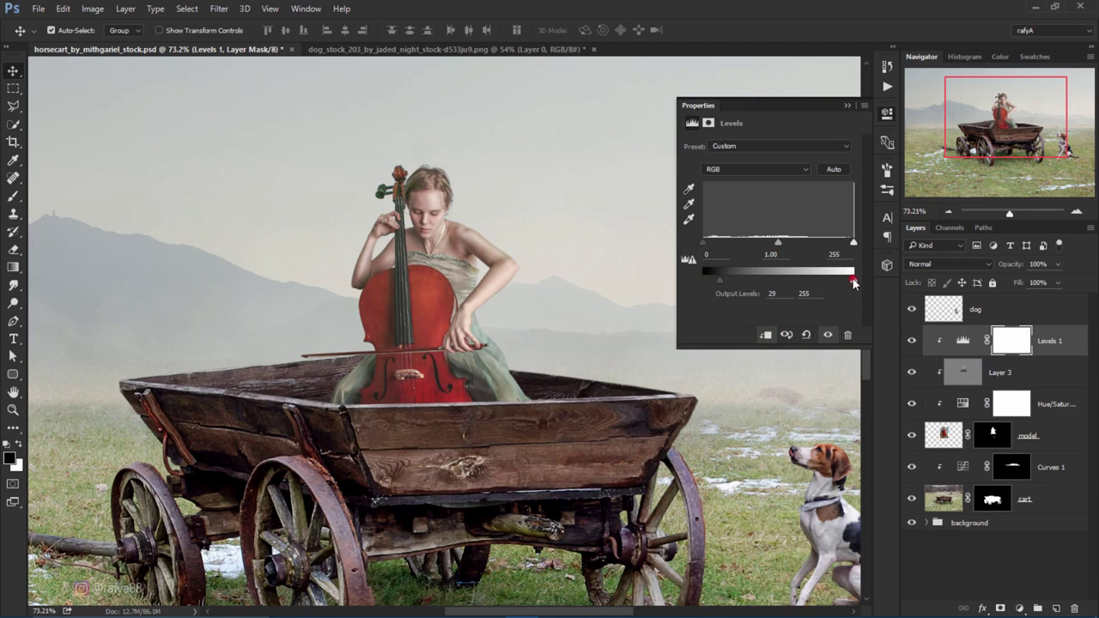
mouse_move(853, 280)
mouse_down()
mouse_move(833, 280)
mouse_move(850, 281)
mouse_up()
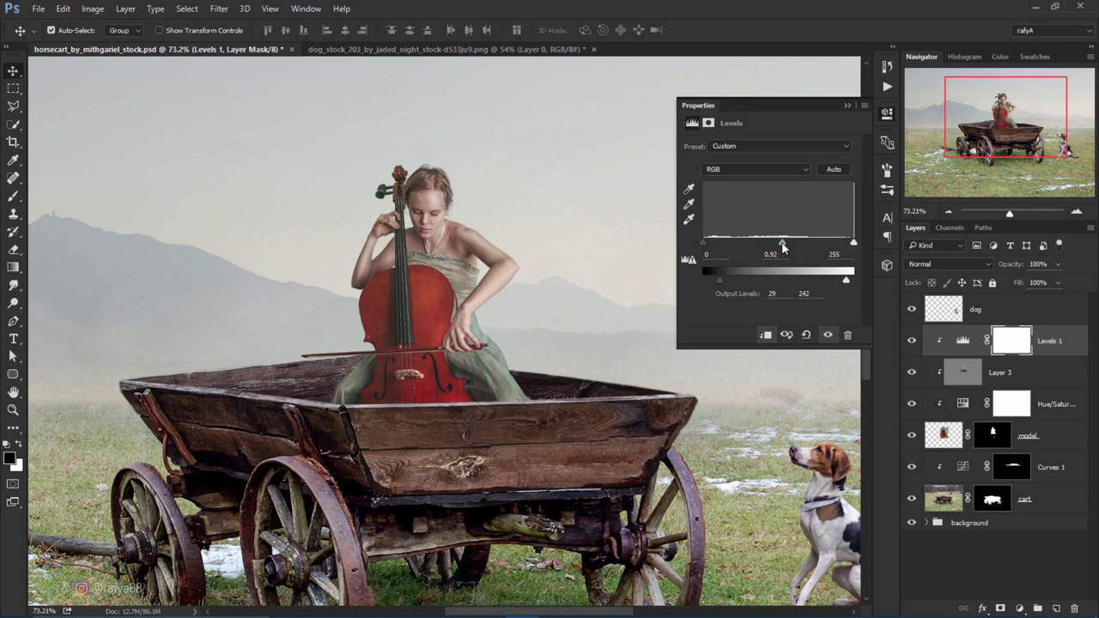
drag(721, 280, 724, 280)
Step: Toggle the Levels 1 adjustment off and on to compare, then fit the image in the window
click(846, 107)
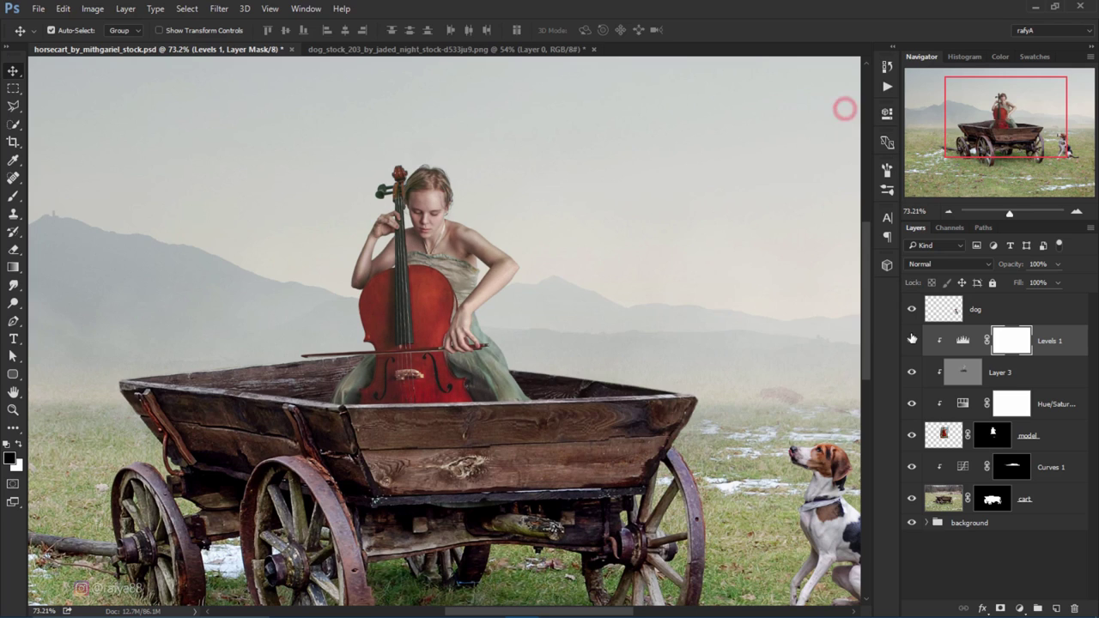
click(912, 340)
click(912, 340)
key(ctrl+0)
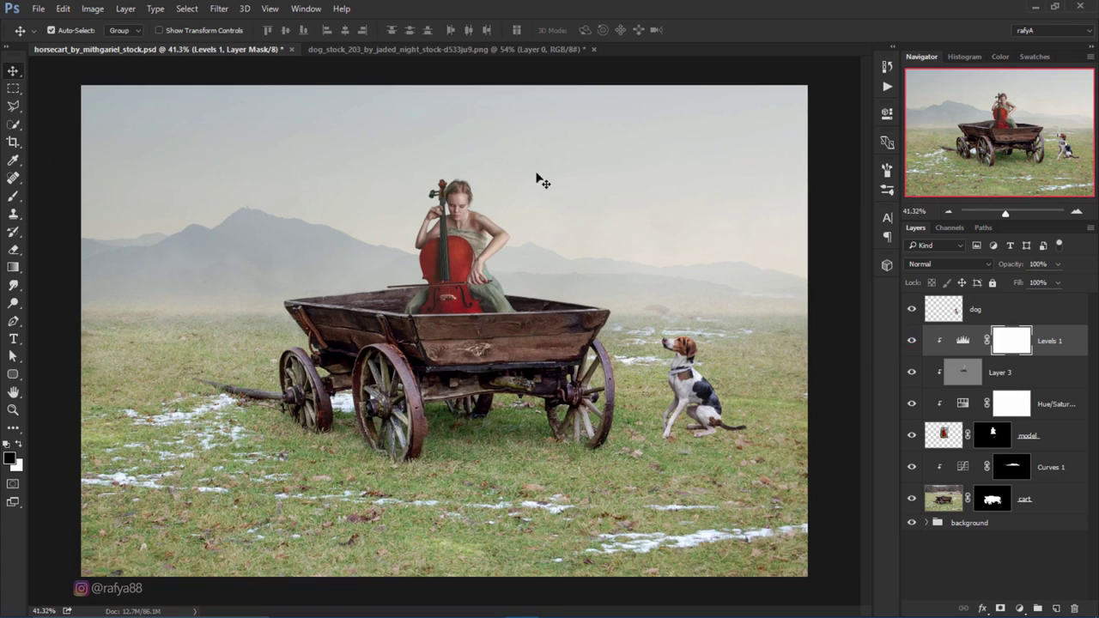
Step: Lower Levels 1 opacity to 70% and toggle it to compare before and after
scroll(539, 177, up, 2)
drag(1014, 268, 997, 269)
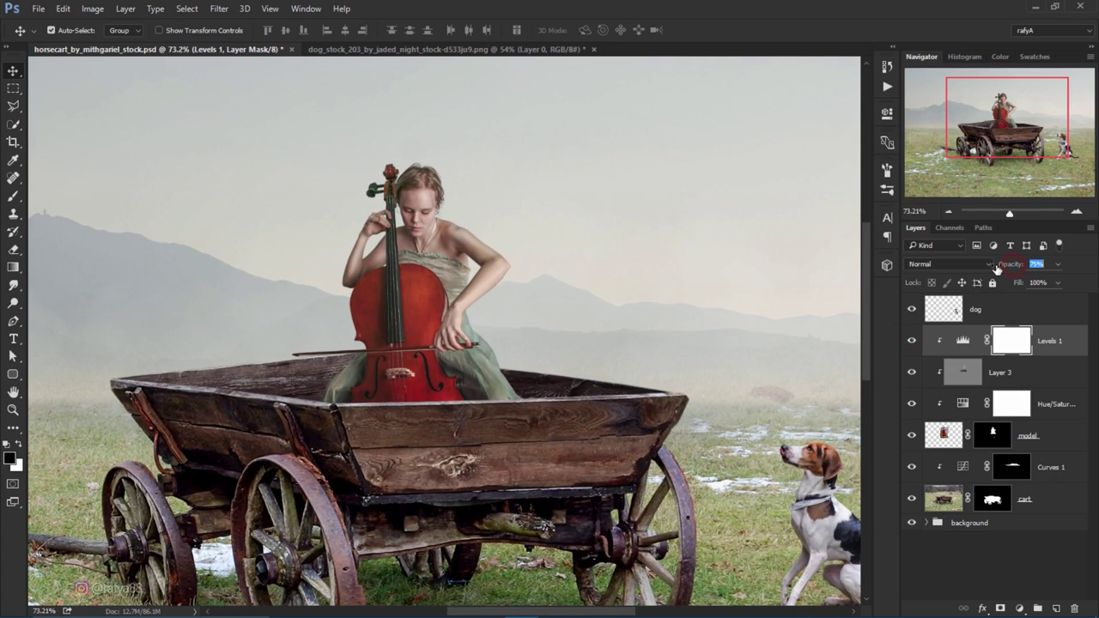
click(912, 341)
click(912, 341)
Step: Hide and show the background group to compare the cellist against the scene
scroll(541, 238, down, 2)
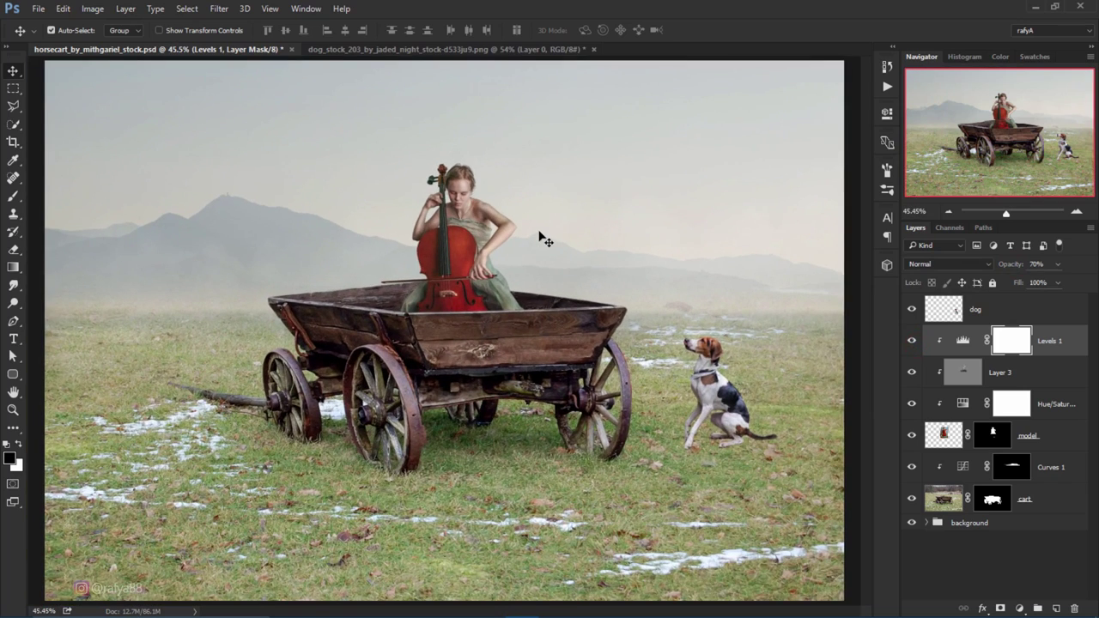
click(964, 524)
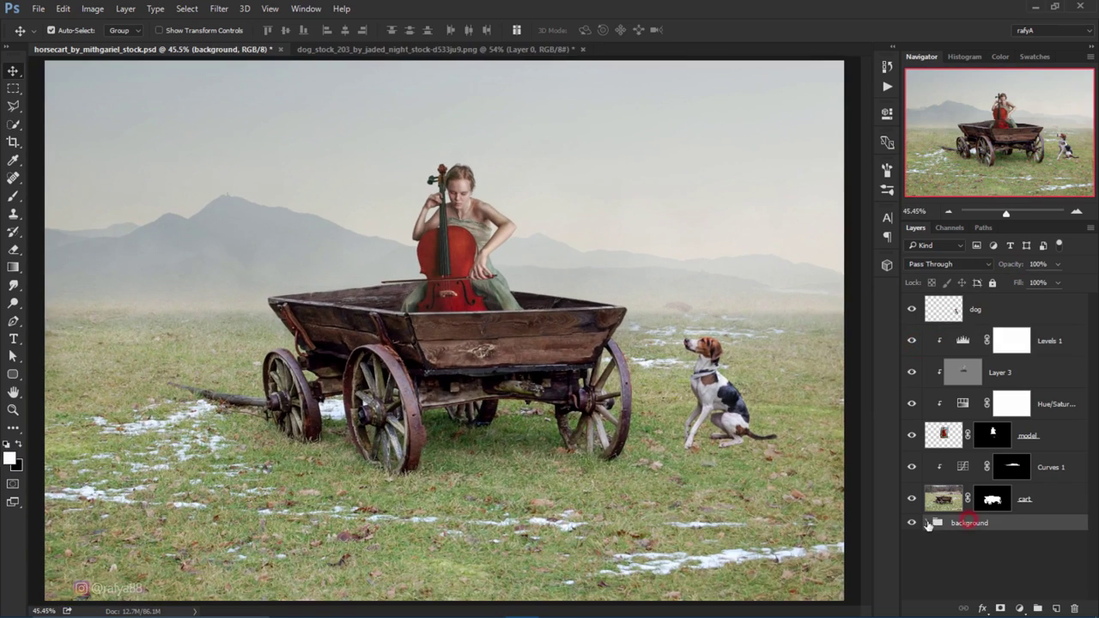
click(912, 523)
click(913, 523)
scroll(646, 421, down, 1)
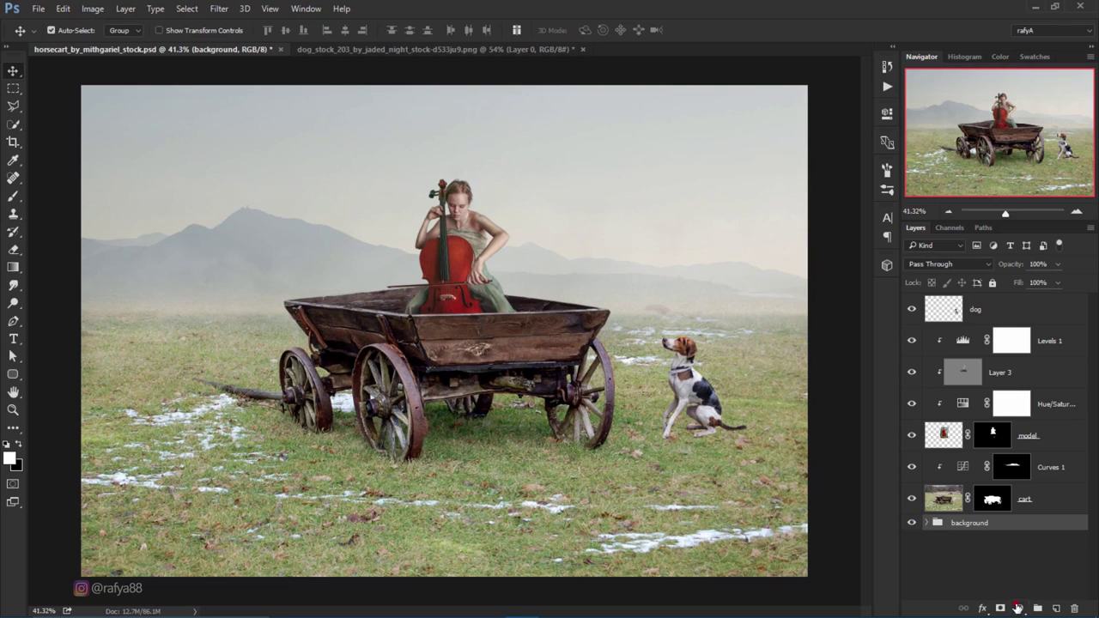
Step: Add a Curves layer clipped to the background group, lowering highlights and midtones to darken the landscape
click(1018, 608)
click(1065, 387)
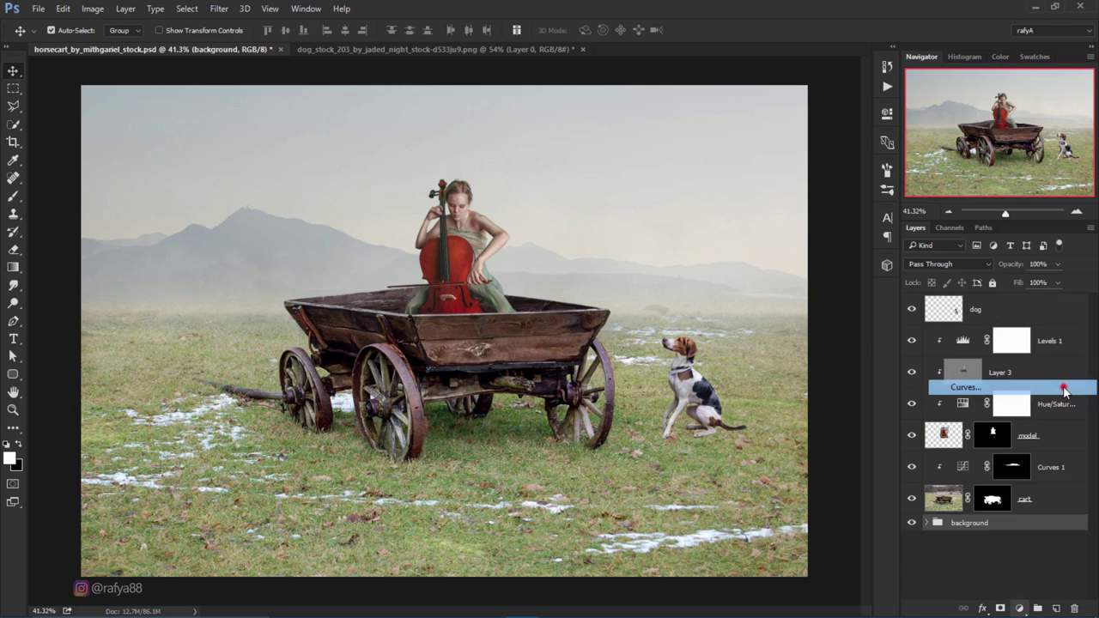
click(770, 336)
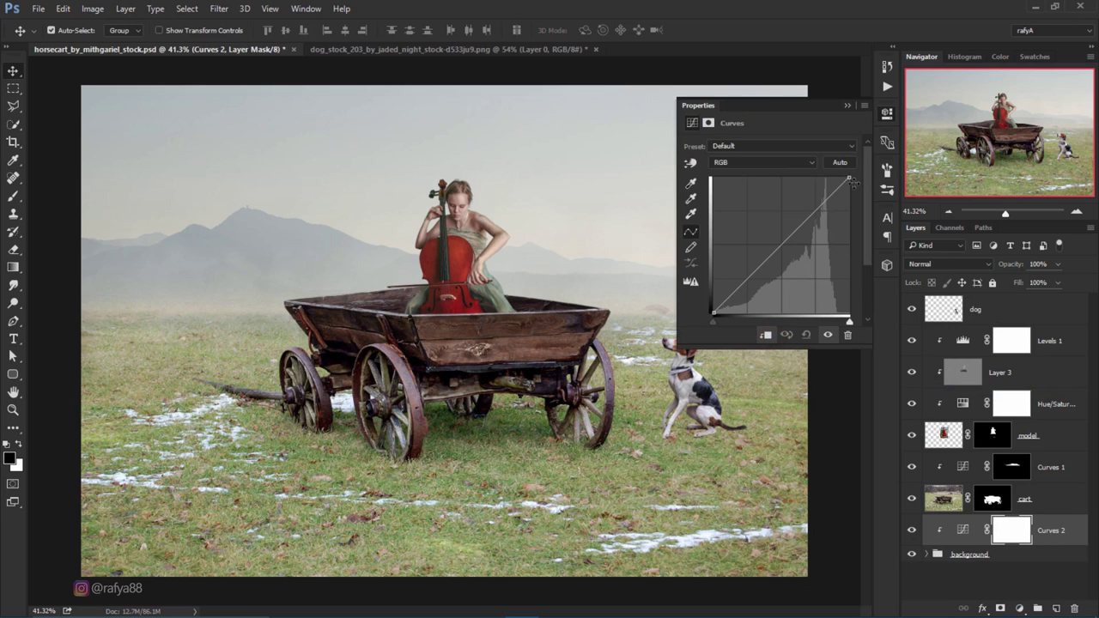
drag(850, 178, 851, 229)
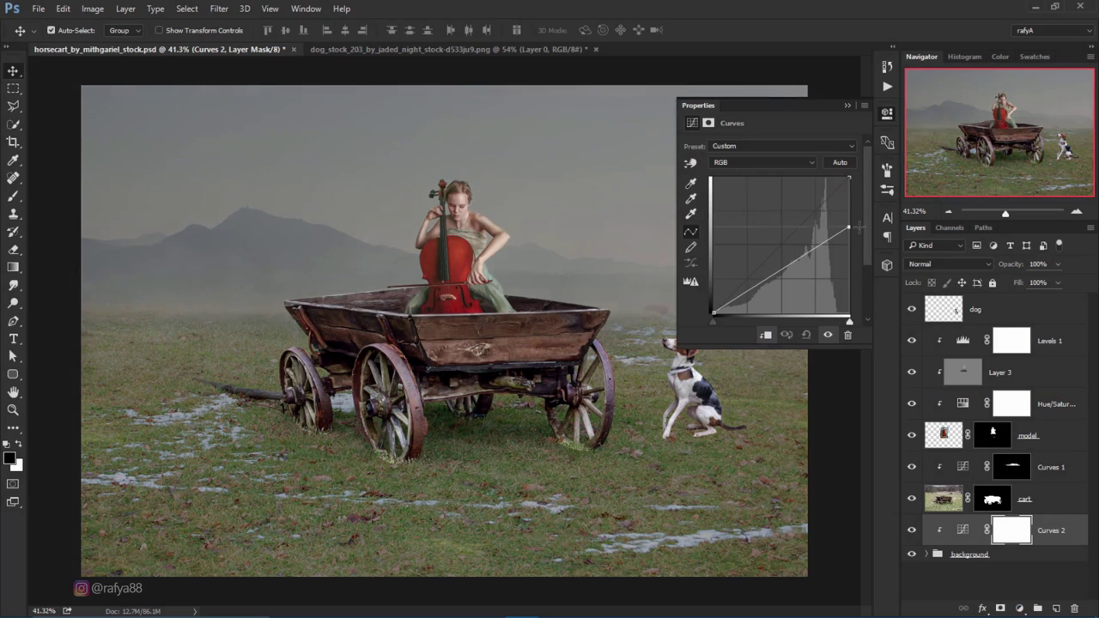
drag(783, 268, 786, 282)
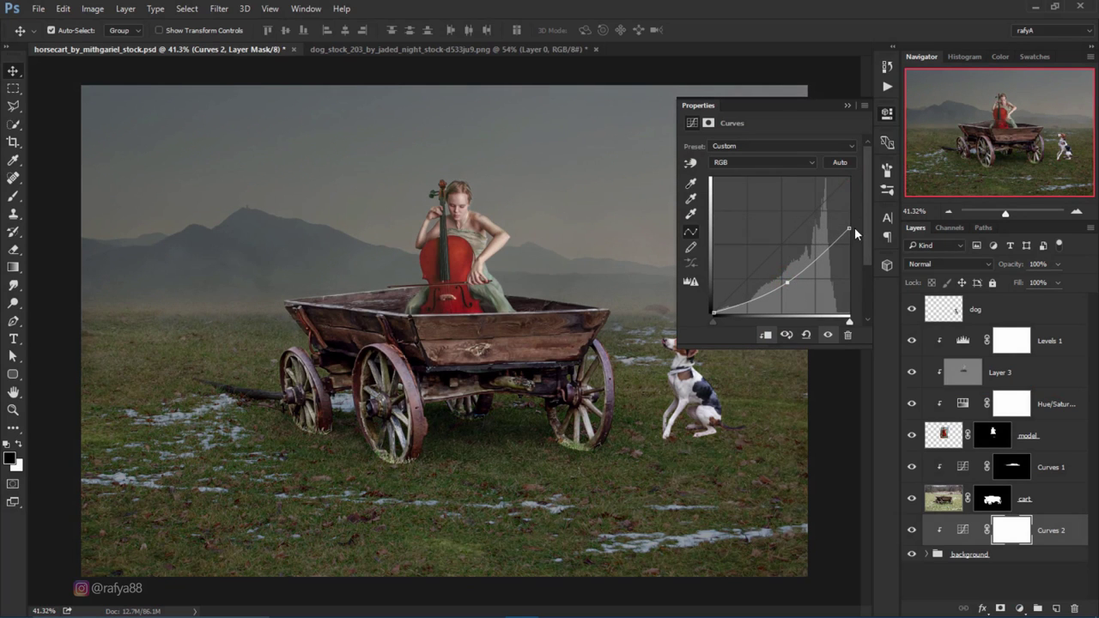
drag(851, 228, 856, 210)
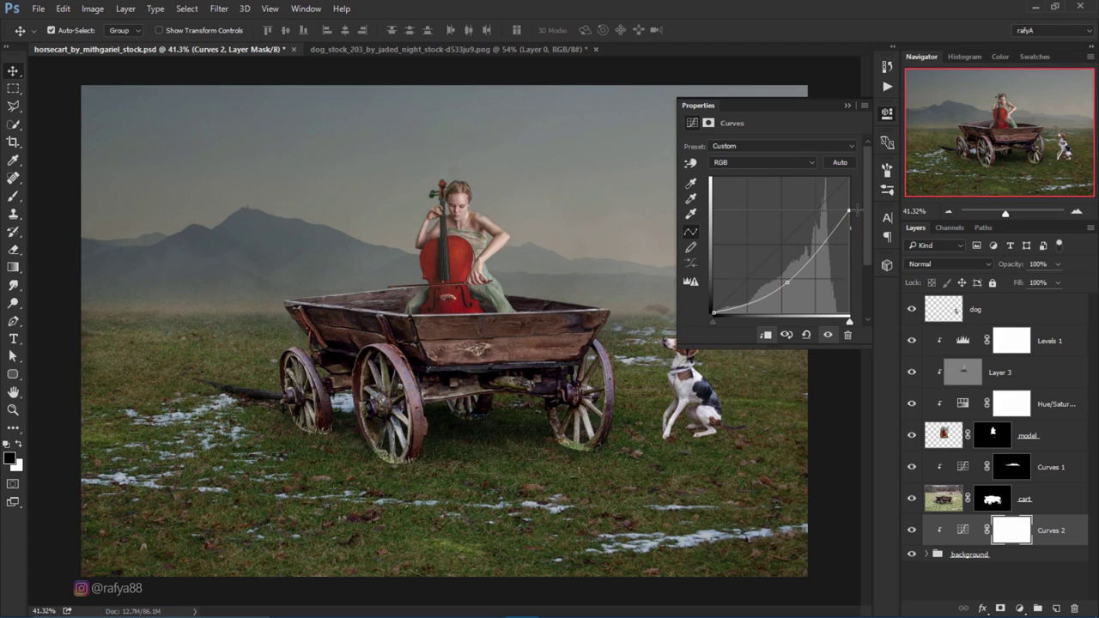
click(848, 105)
Step: Add a clipped Hue/Saturation layer at Saturation -35 to mute the background, then toggle it to compare
click(1020, 608)
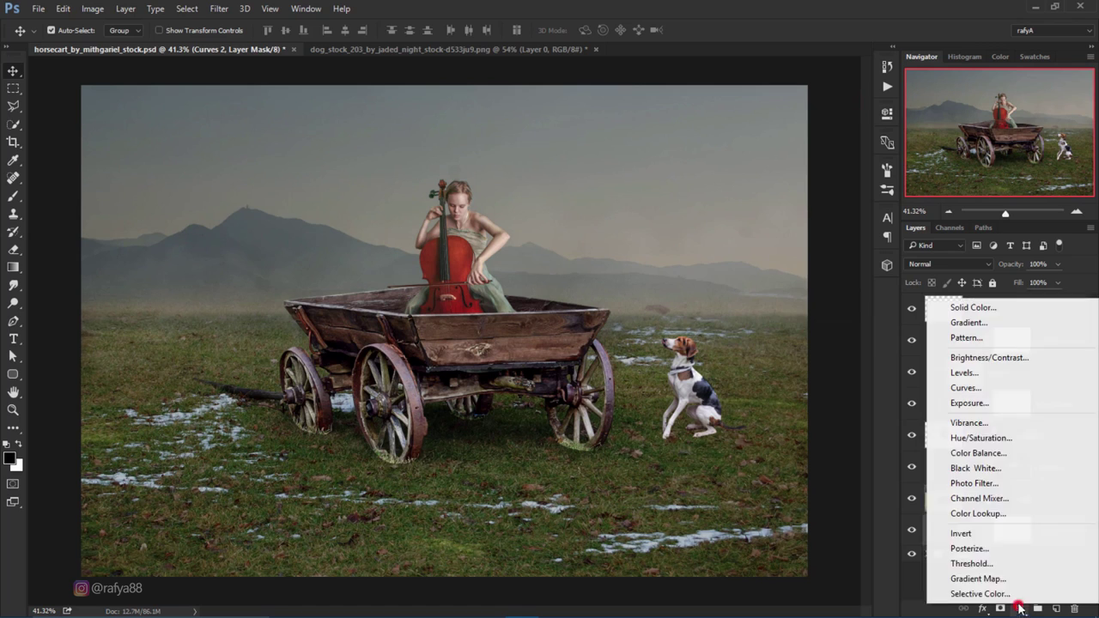
click(1031, 438)
click(762, 336)
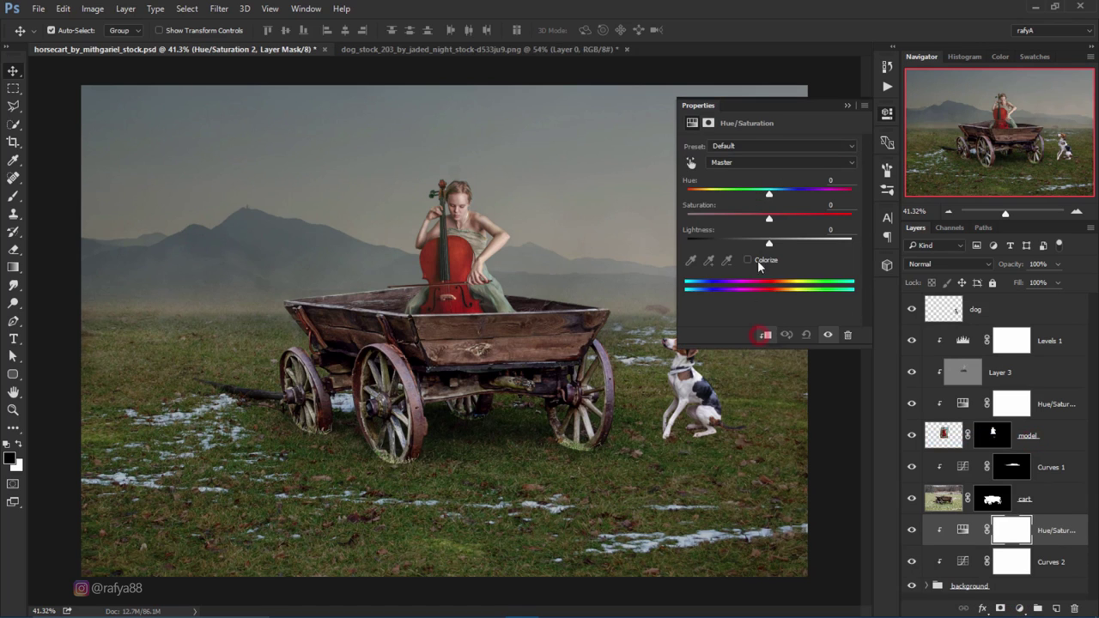
drag(765, 223, 733, 220)
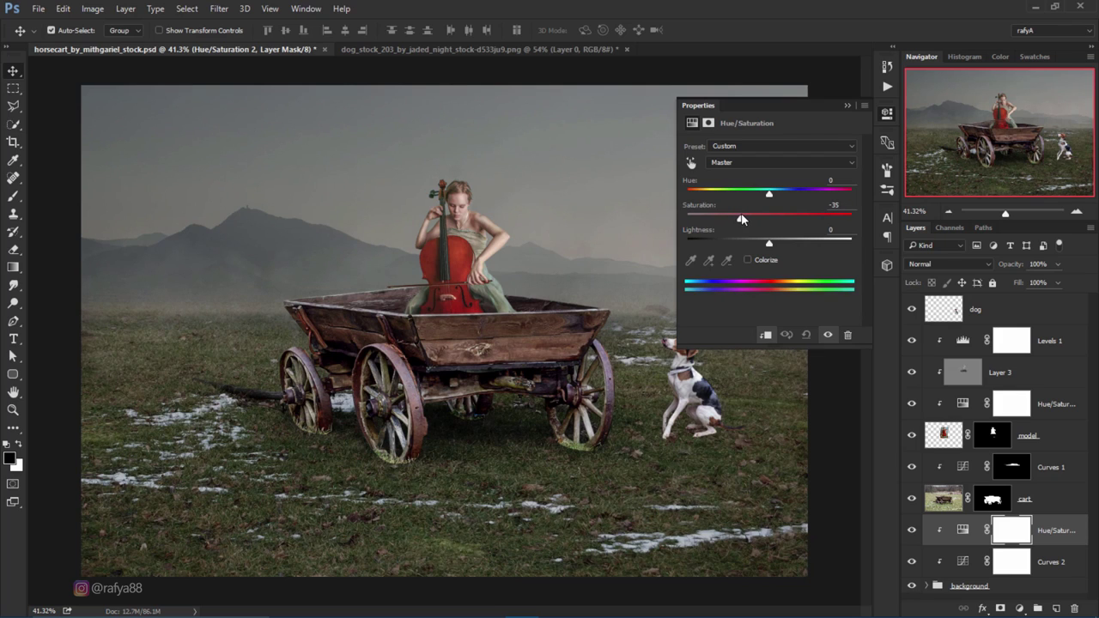
click(844, 107)
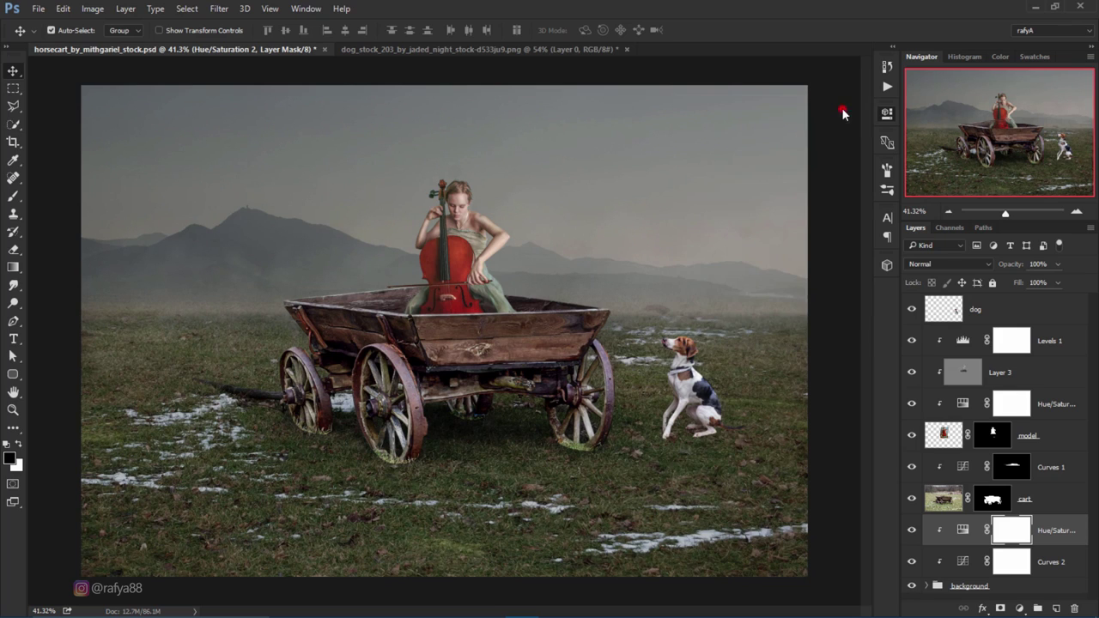
click(912, 530)
click(912, 530)
Step: Above Curves 1, add a Hue/Saturation layer clipped to the cart with Saturation -39
click(913, 501)
click(912, 501)
click(1029, 500)
click(1051, 468)
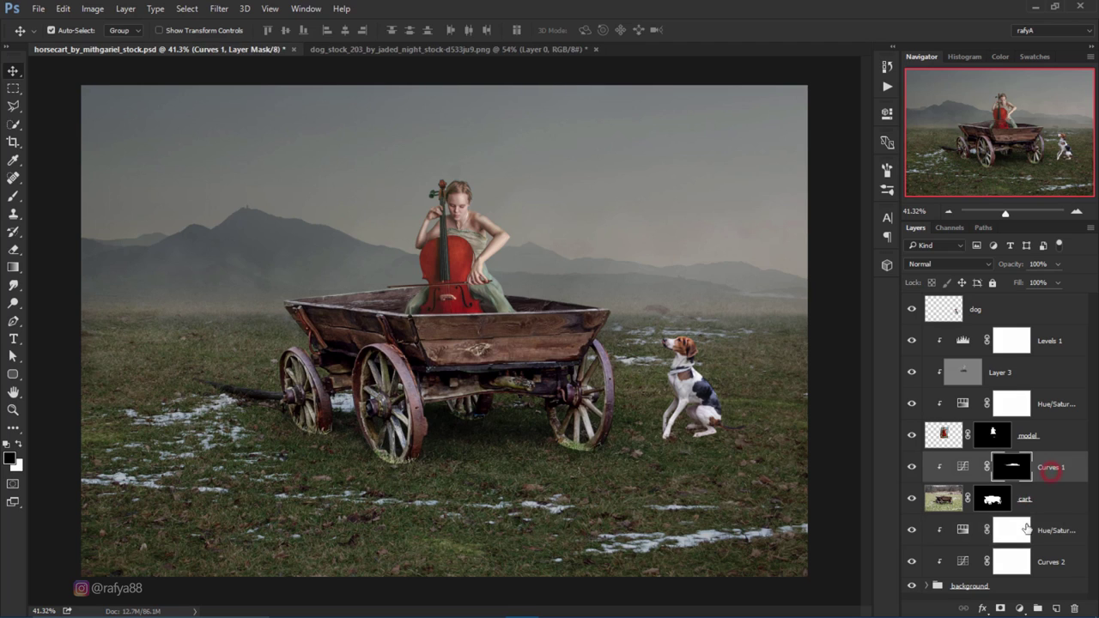
click(1018, 607)
click(1027, 443)
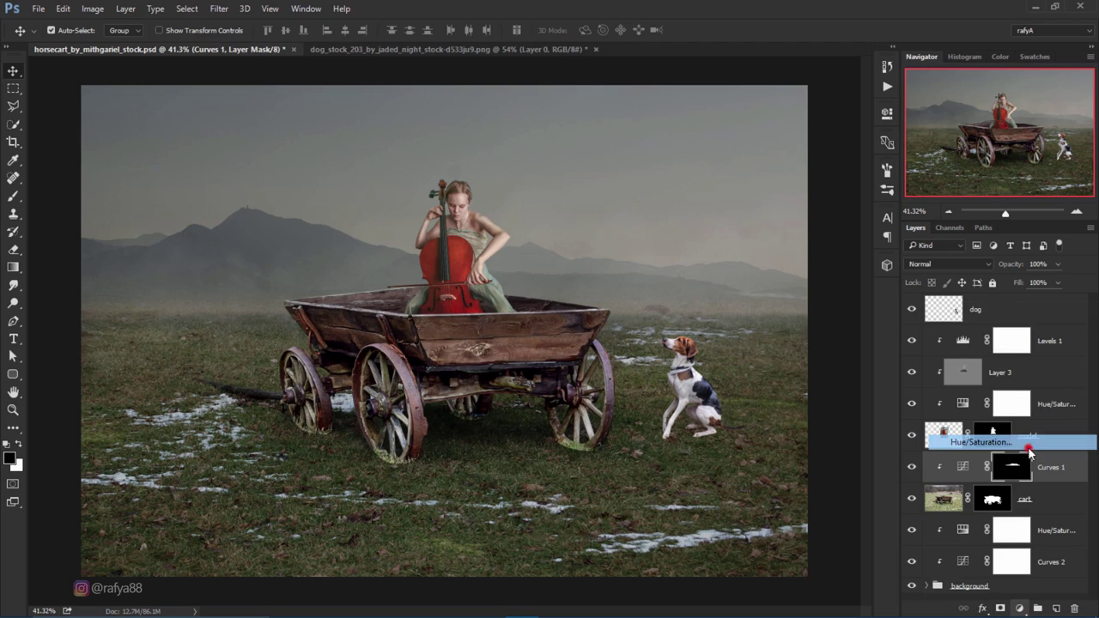
click(766, 335)
drag(767, 218, 742, 219)
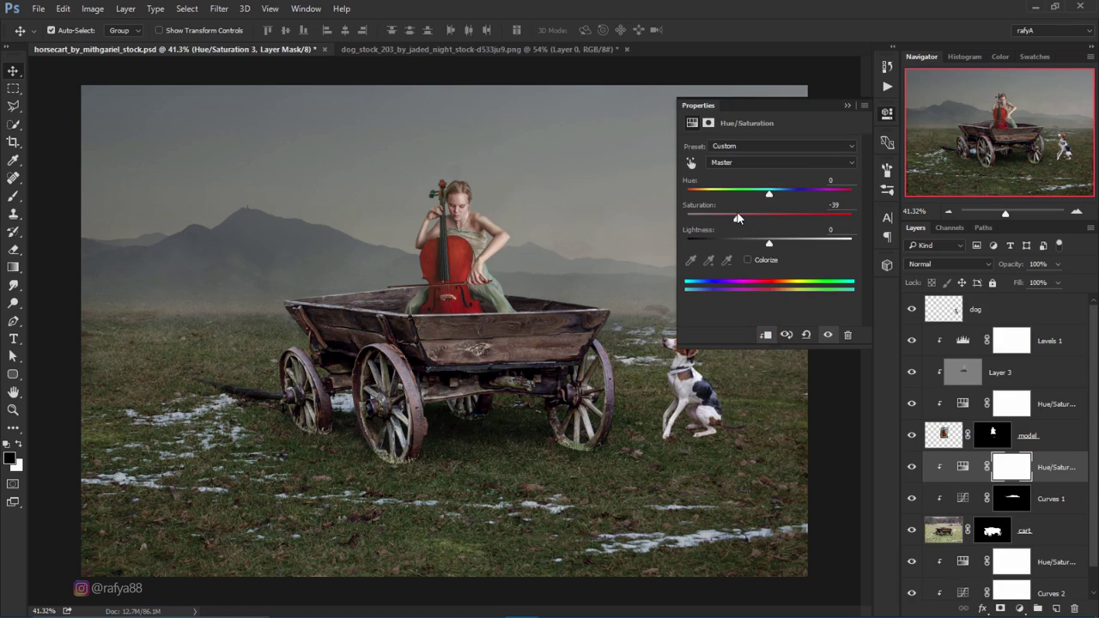
click(846, 104)
Step: Create a new Layer 4 clipped to the layers below, with a black brush ready
click(1055, 607)
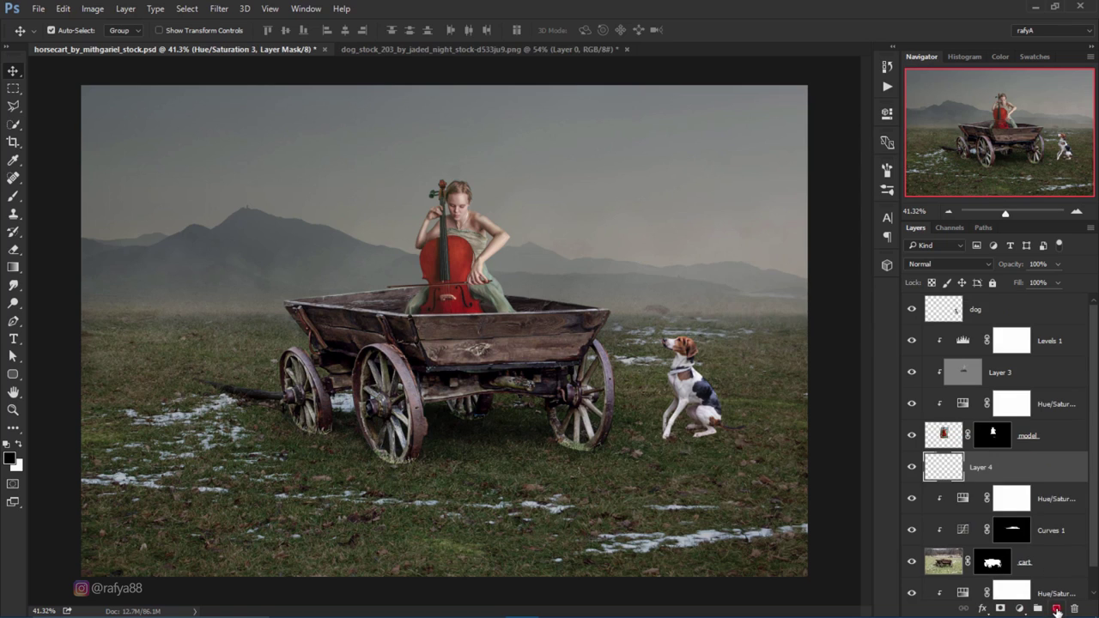
right_click(1019, 474)
click(821, 337)
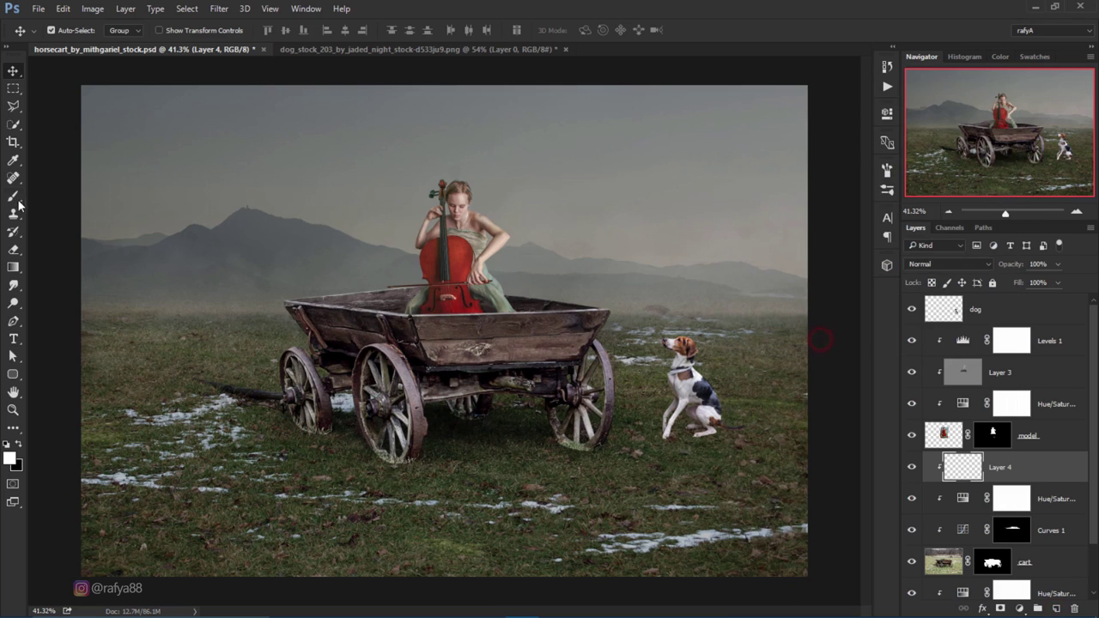
key(b)
click(19, 444)
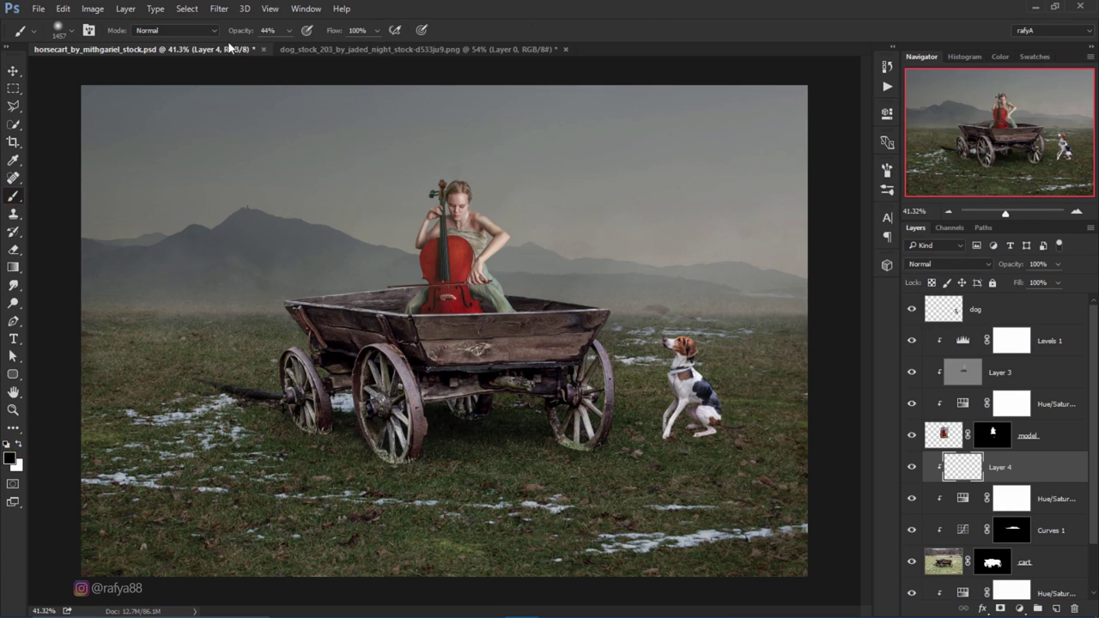
Step: Set up a soft brush at 900 px size and 29% opacity
drag(237, 32, 284, 32)
right_click(615, 321)
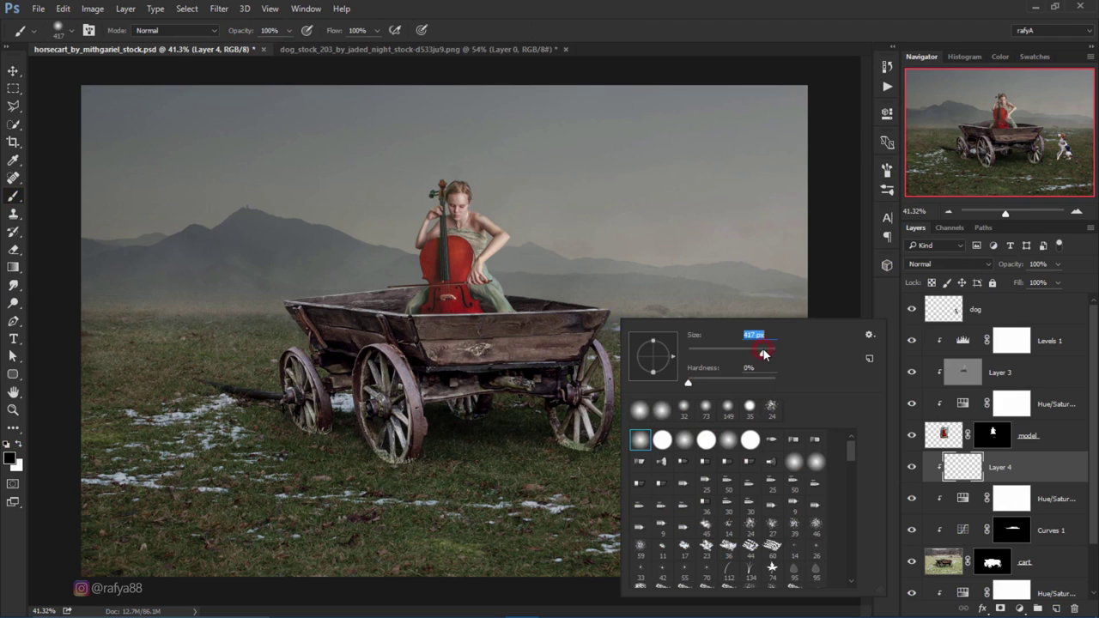
drag(764, 354, 764, 354)
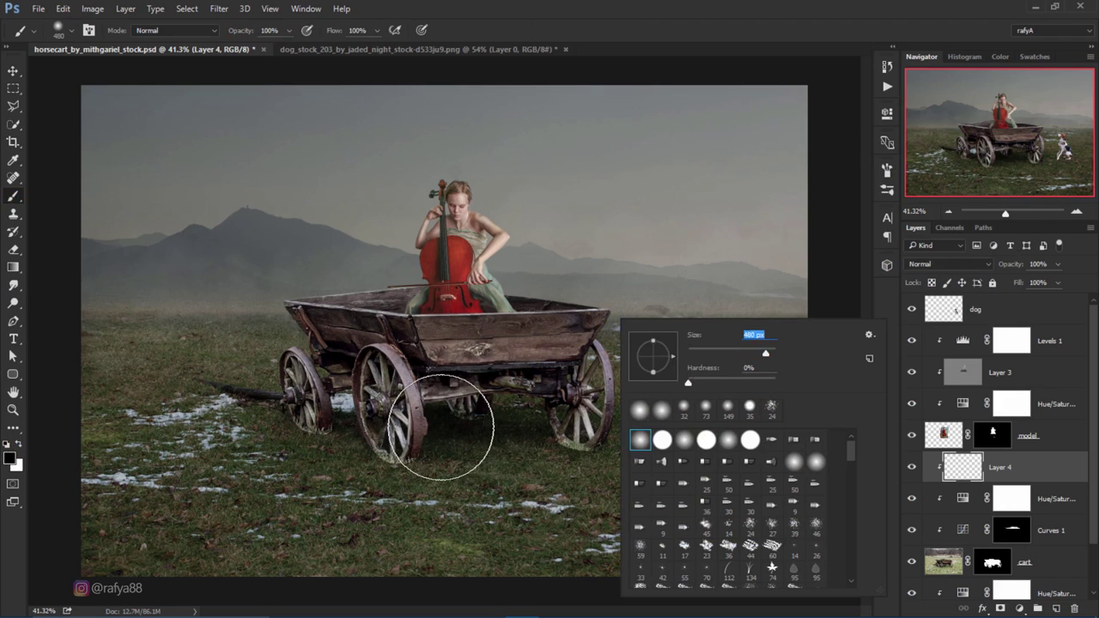
drag(769, 357, 773, 354)
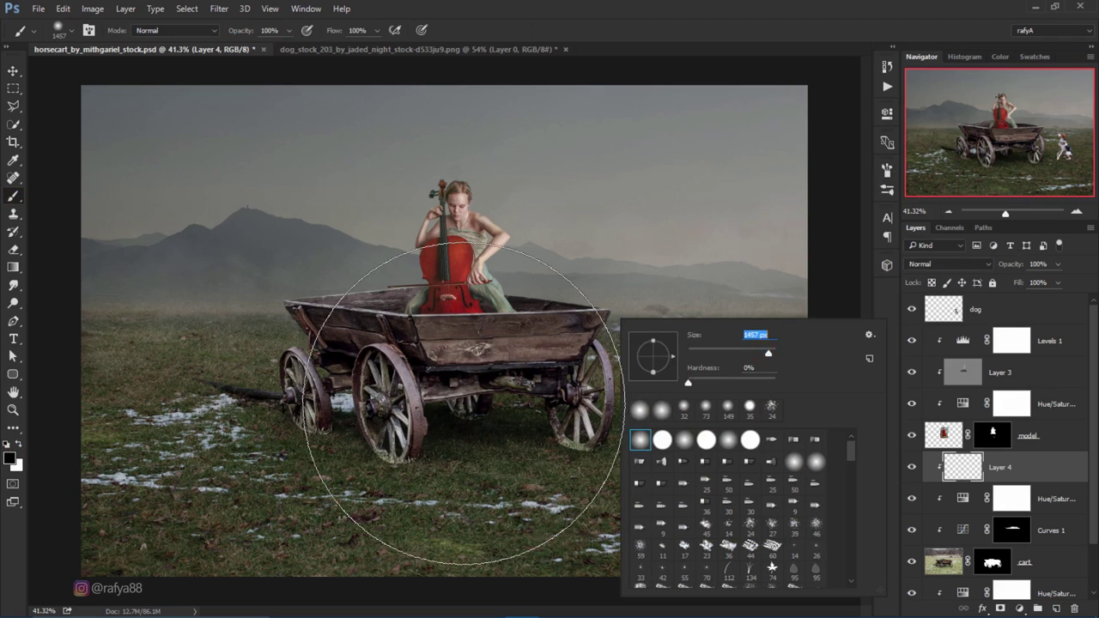
drag(247, 30, 237, 34)
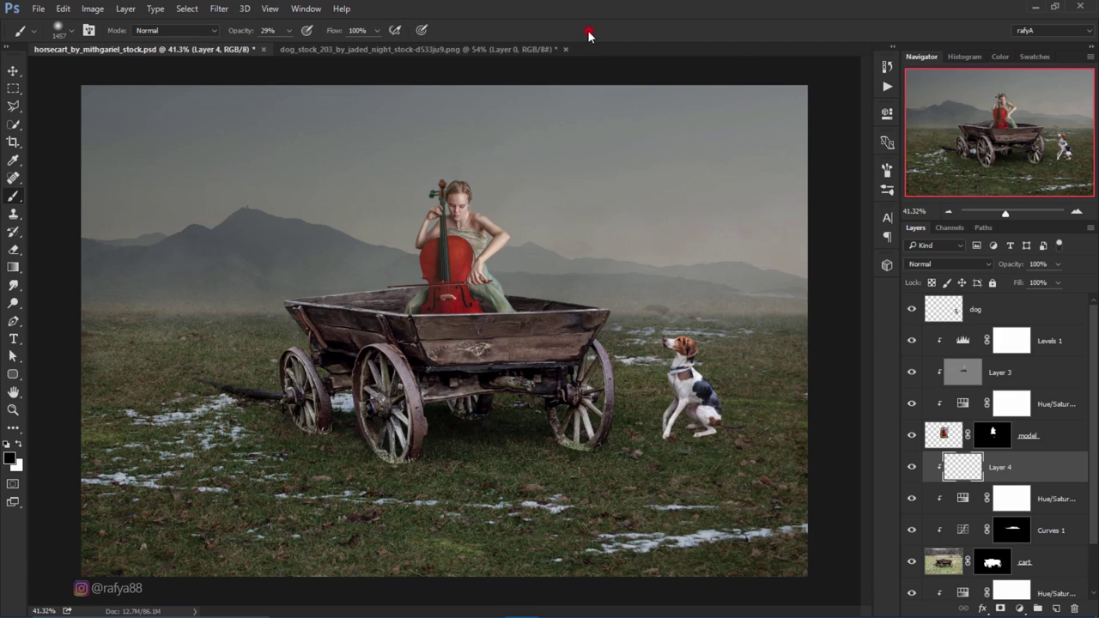
mouse_move(421, 455)
mouse_down()
mouse_move(354, 443)
mouse_move(570, 485)
mouse_up()
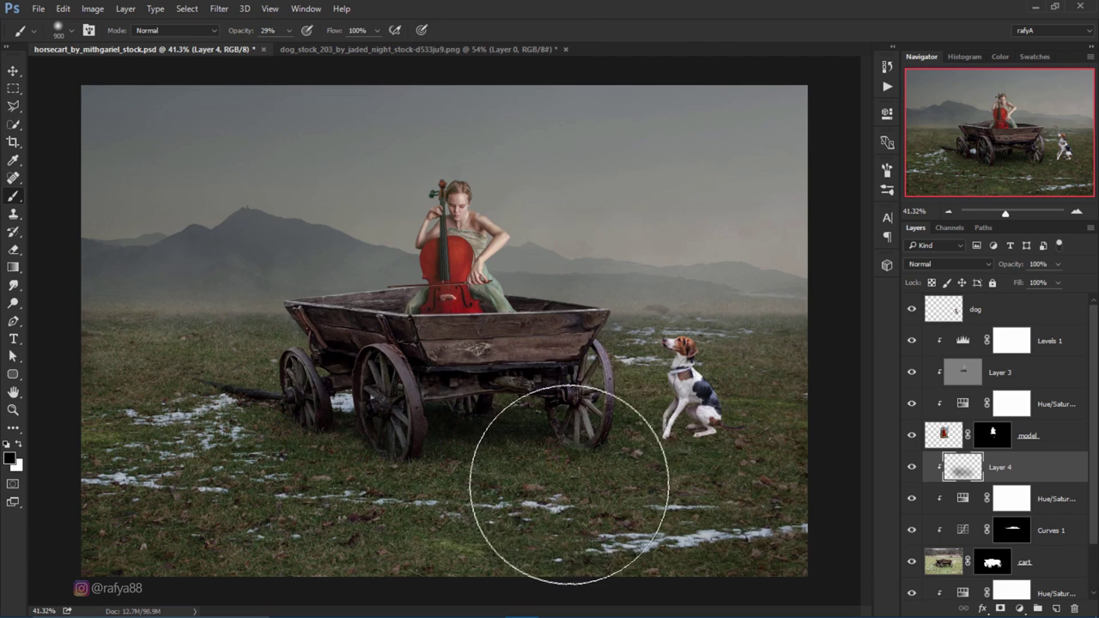
Step: Paint a soft shadow under the cart and its rear wheel, then set Layer 4 opacity to 73%
drag(233, 449, 197, 455)
mouse_move(575, 477)
mouse_down()
mouse_move(547, 470)
mouse_move(510, 490)
mouse_up()
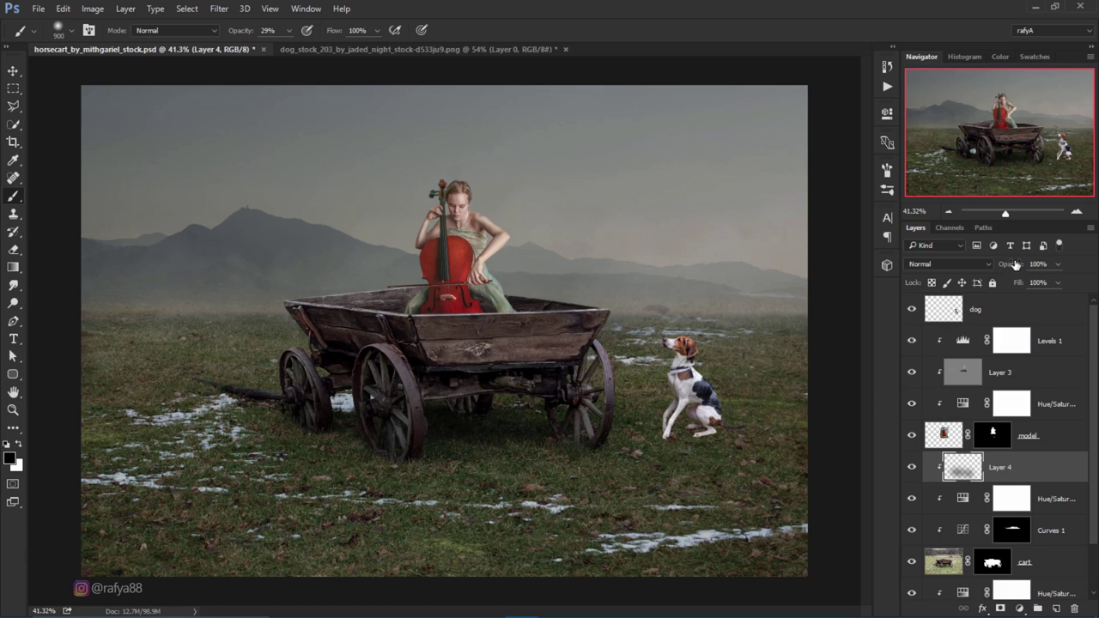
drag(1017, 267, 1008, 267)
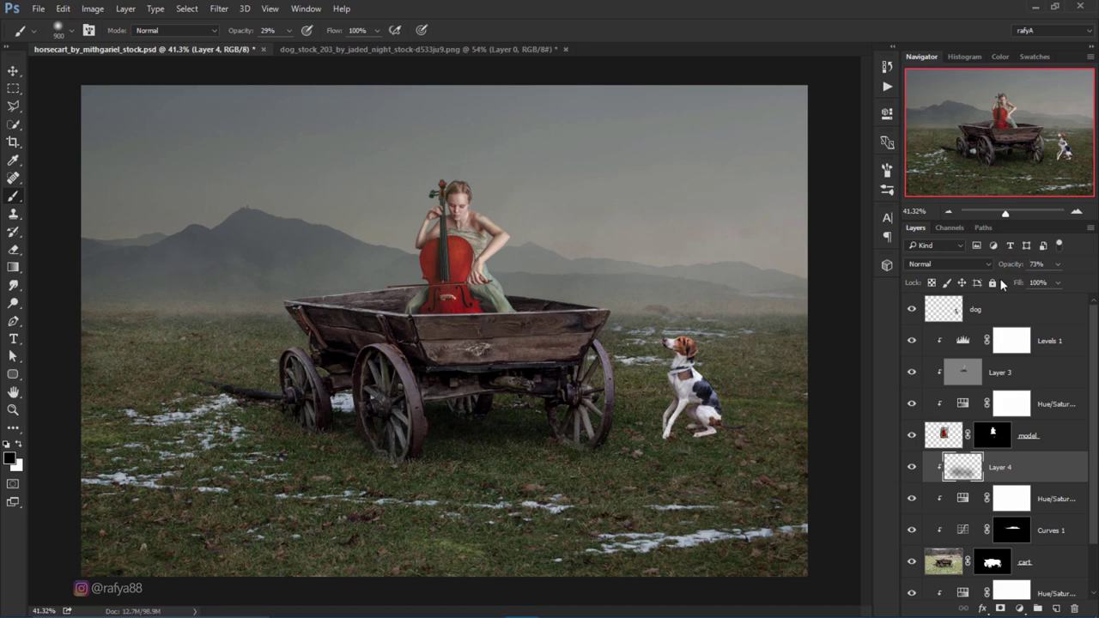
Step: Scroll through the Layers panel to locate the model and Levels 1 layers
scroll(464, 296, down, 3)
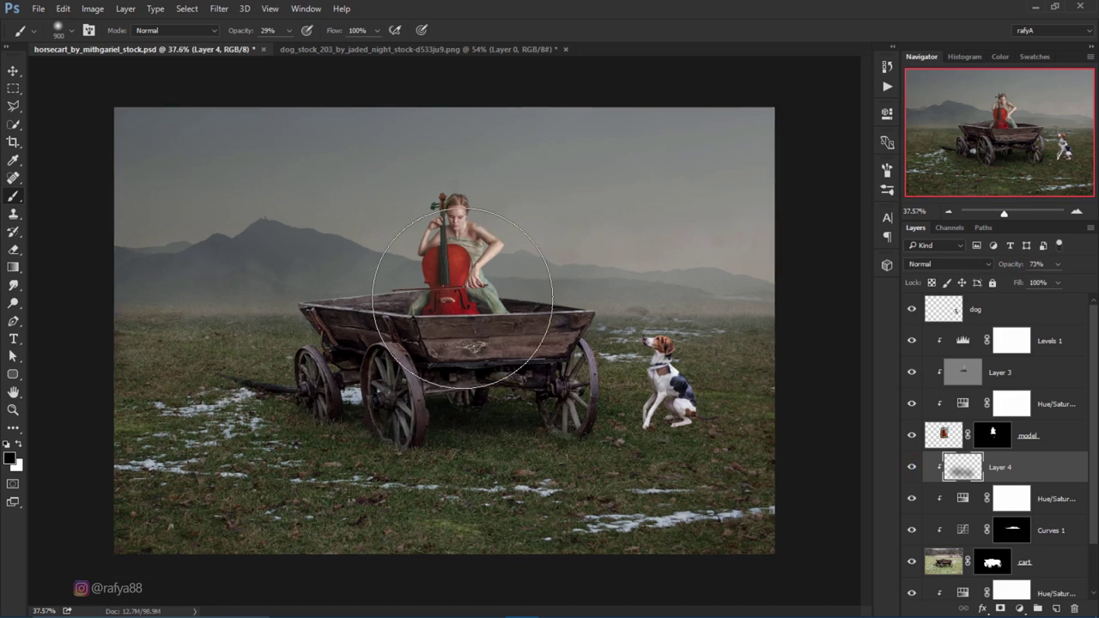
scroll(577, 210, up, 1)
scroll(574, 268, up, 1)
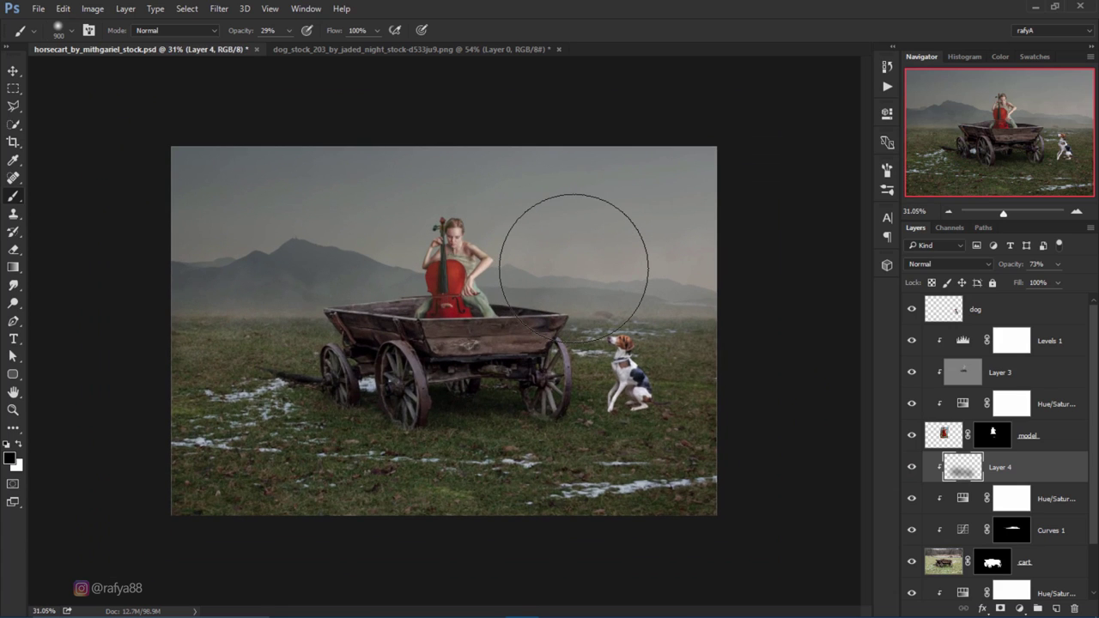
scroll(526, 258, up, 1)
scroll(525, 260, up, 1)
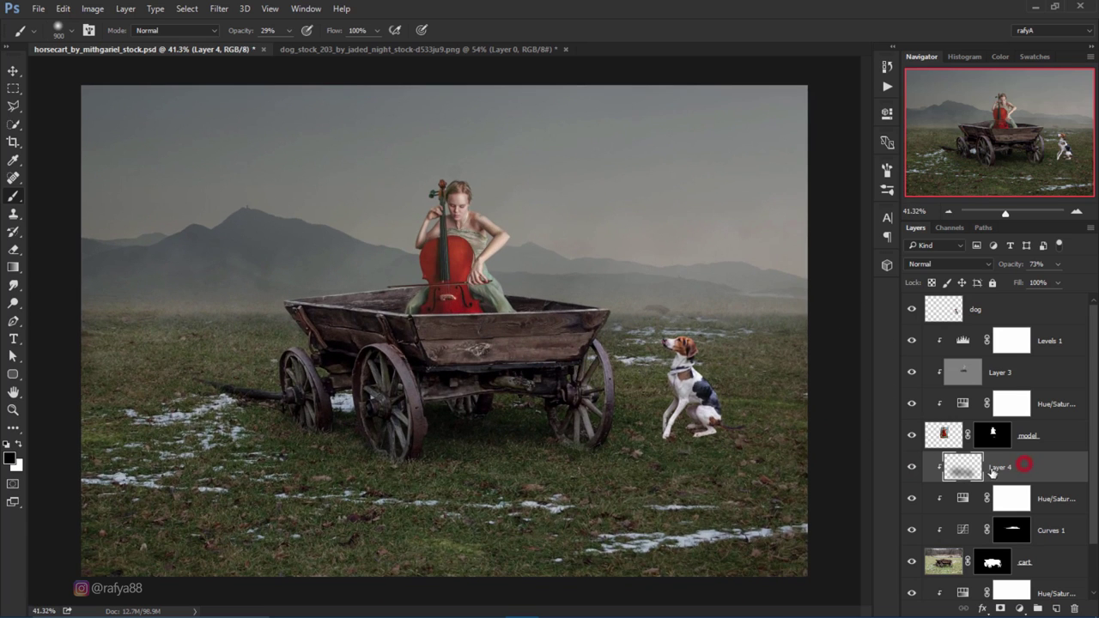
scroll(642, 226, down, 1)
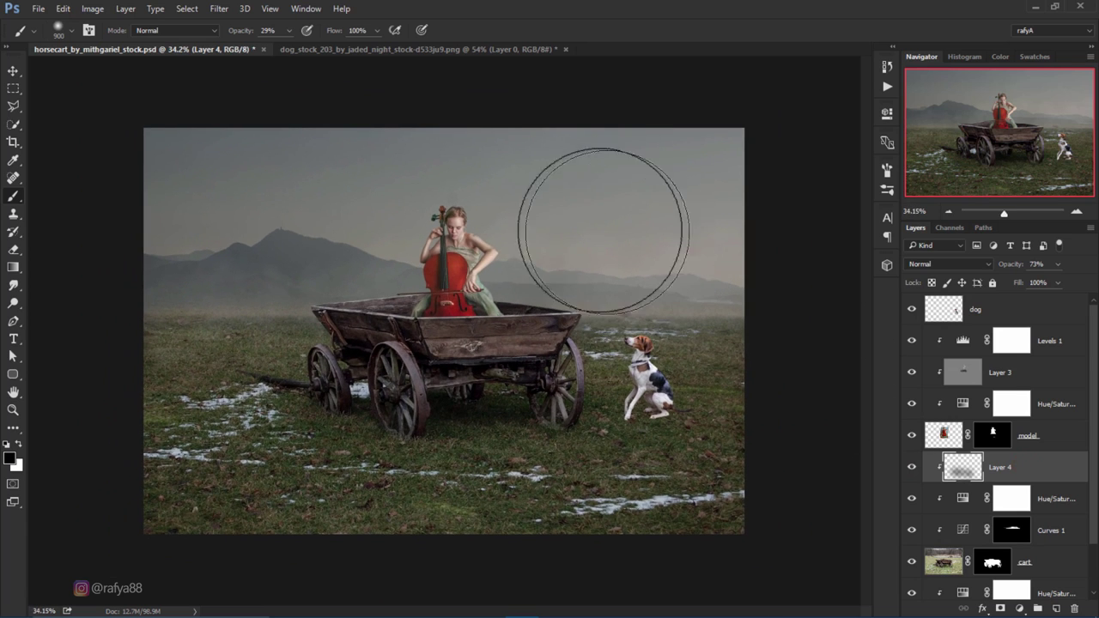
scroll(604, 230, up, 1)
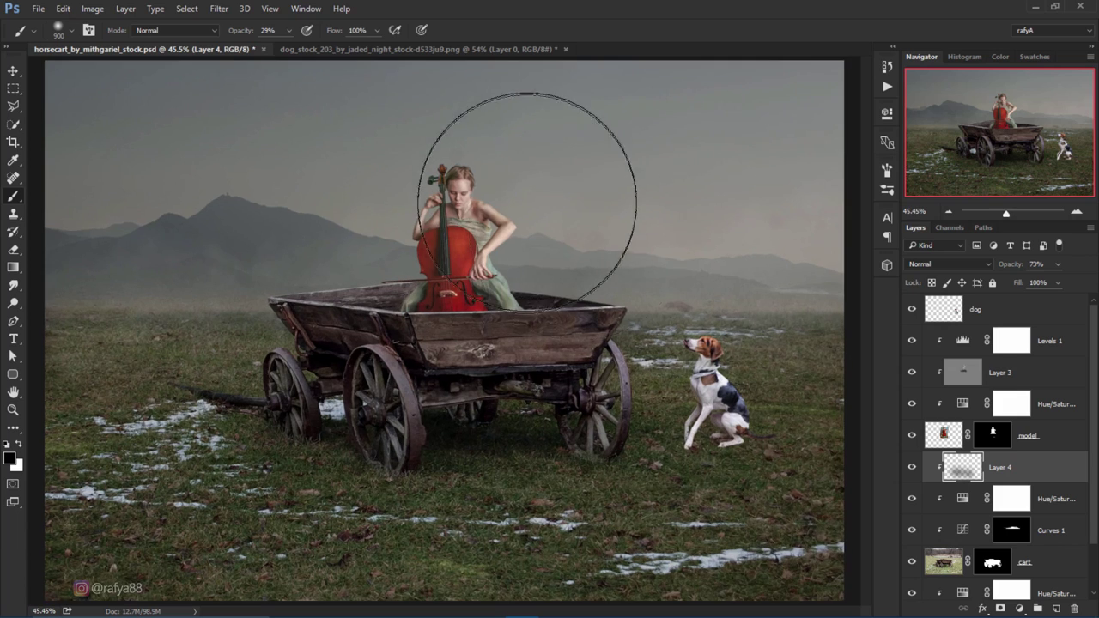
click(1026, 437)
click(1043, 349)
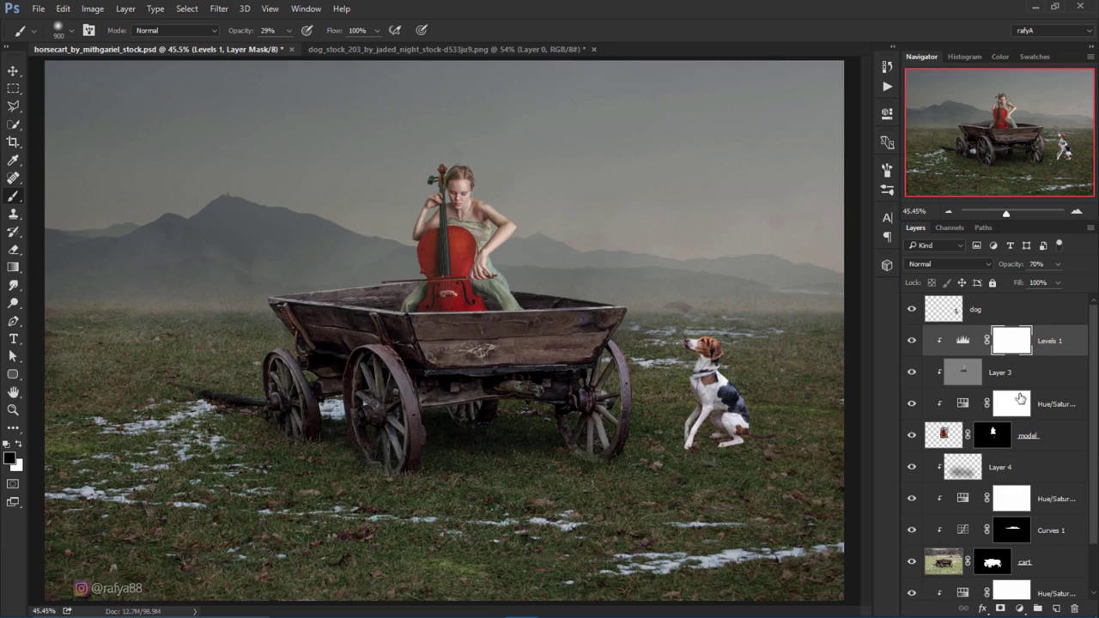
Step: Lower the cellist's Hue/Saturation adjustment to Saturation -47, then select Levels 1
double_click(960, 402)
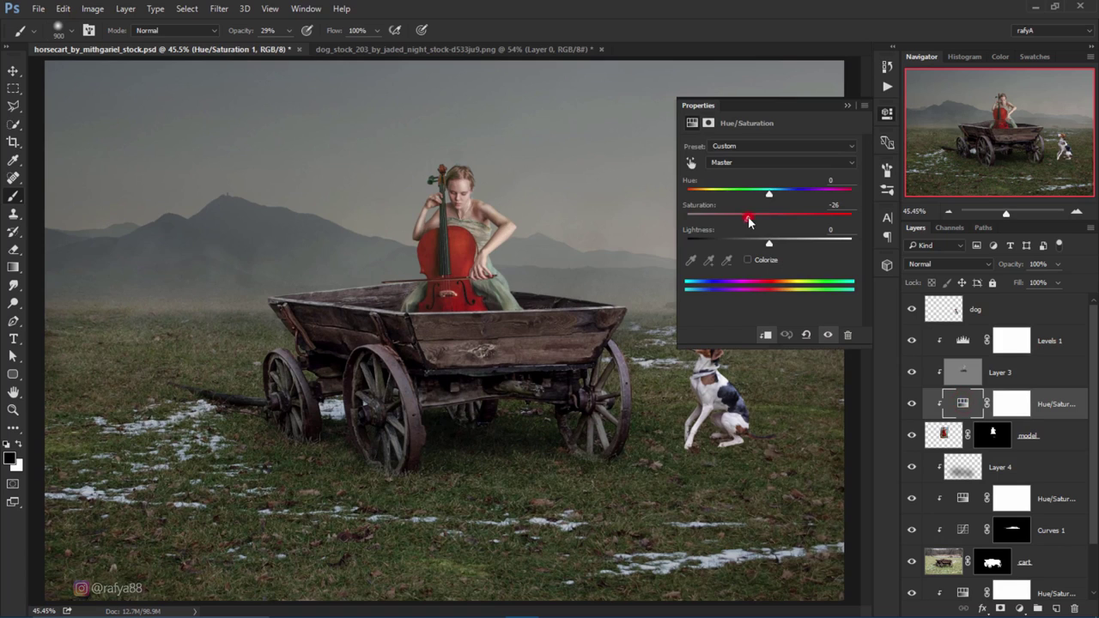
drag(749, 221, 731, 220)
click(847, 105)
click(1045, 343)
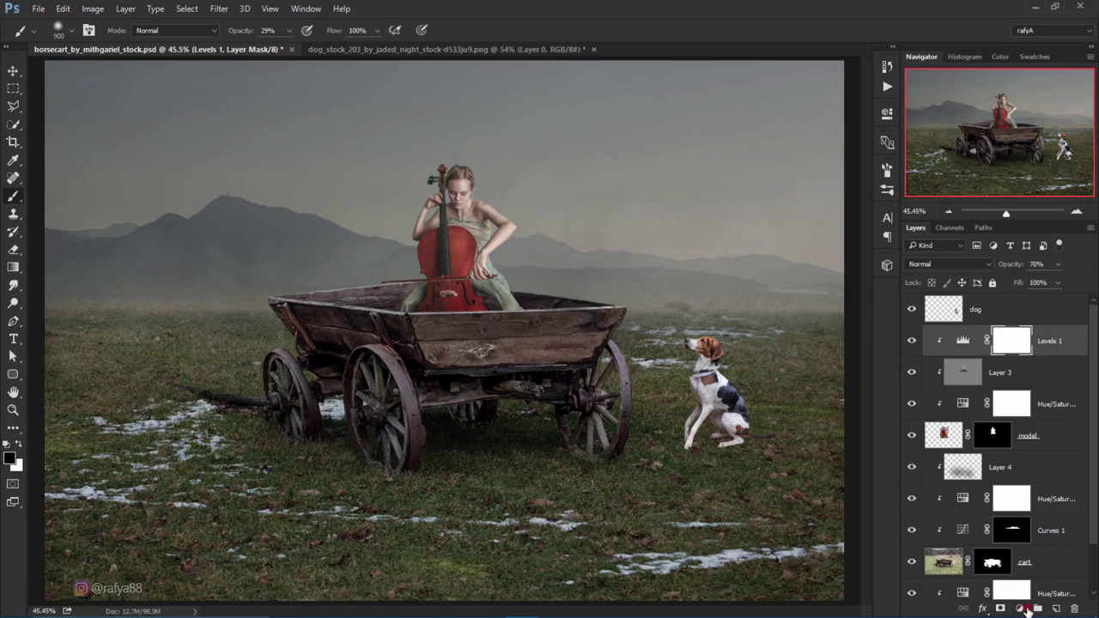
click(1026, 608)
Step: Add a Color Balance layer clipped above Levels 1, pushing the midtones cooler
click(1039, 456)
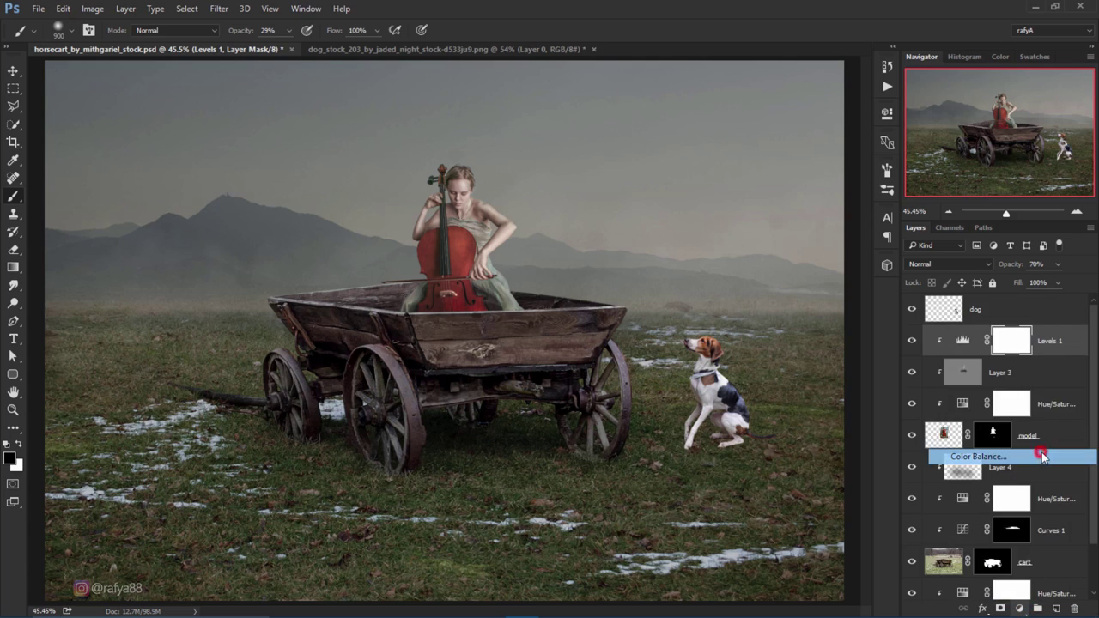
click(767, 335)
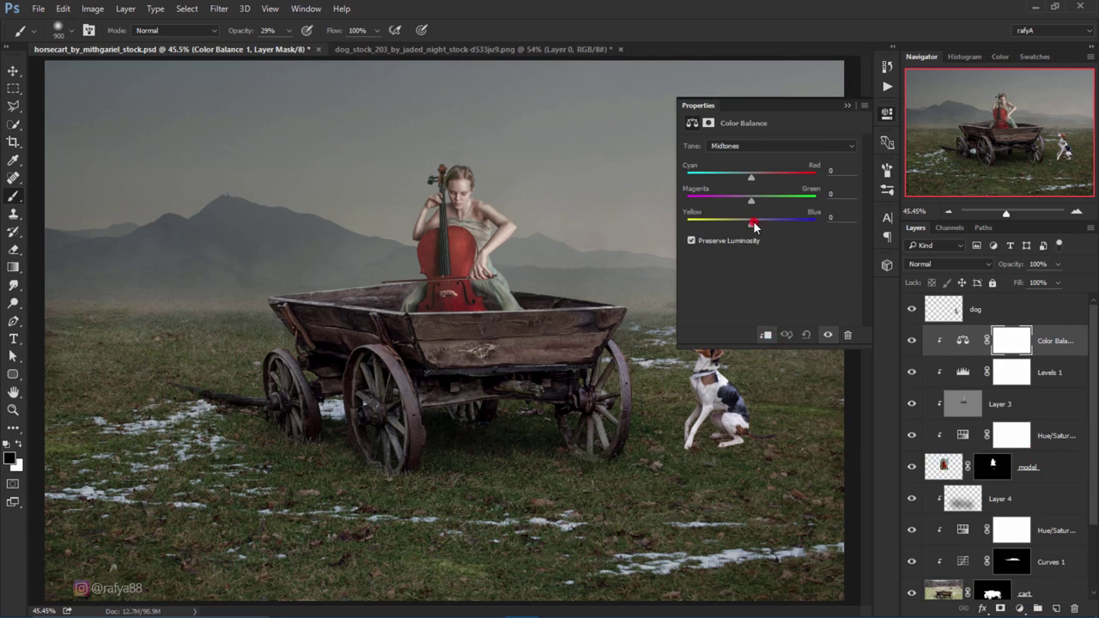
drag(763, 220, 760, 219)
drag(752, 176, 738, 170)
click(853, 106)
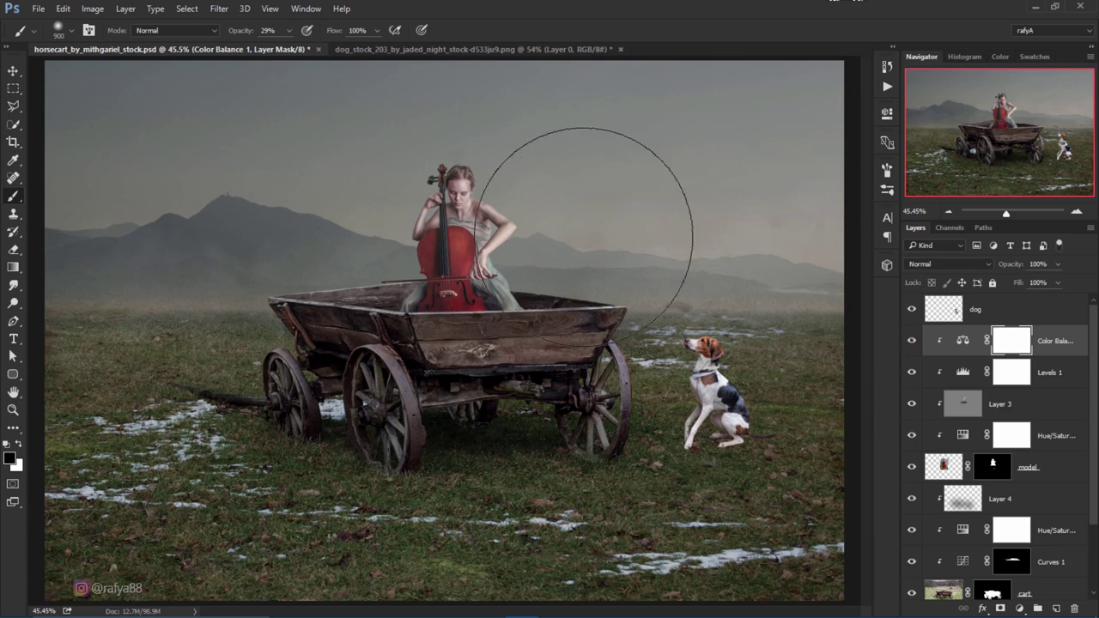
Step: Zoom out and scroll around to view more of the image
key(ctrl+minus)
scroll(554, 246, down, 1)
scroll(562, 255, down, 1)
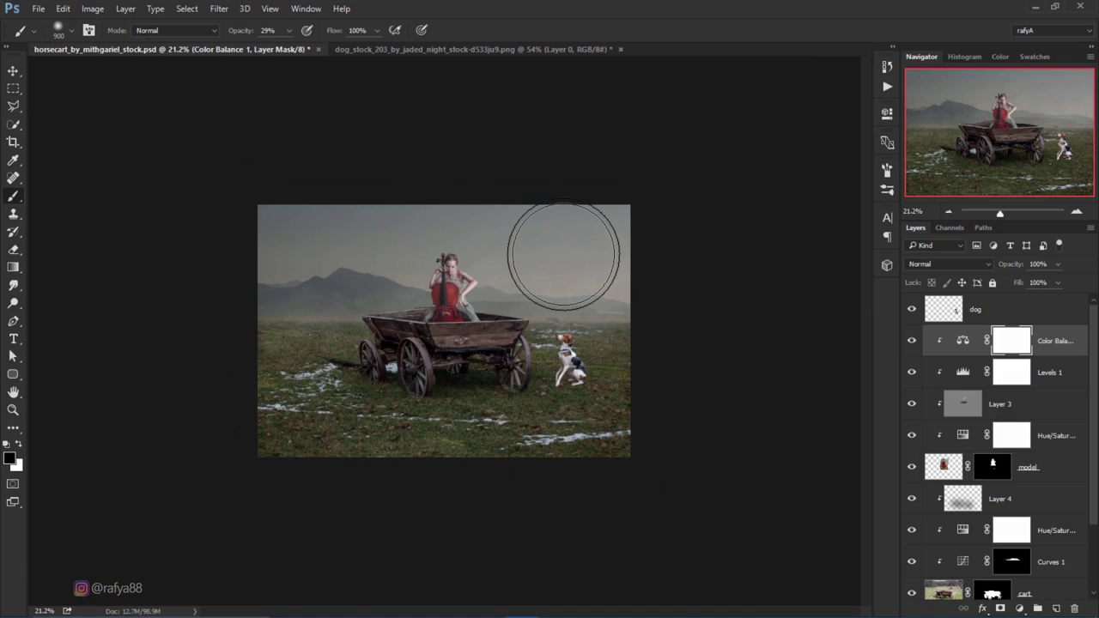
scroll(601, 360, up, 3)
scroll(636, 412, up, 4)
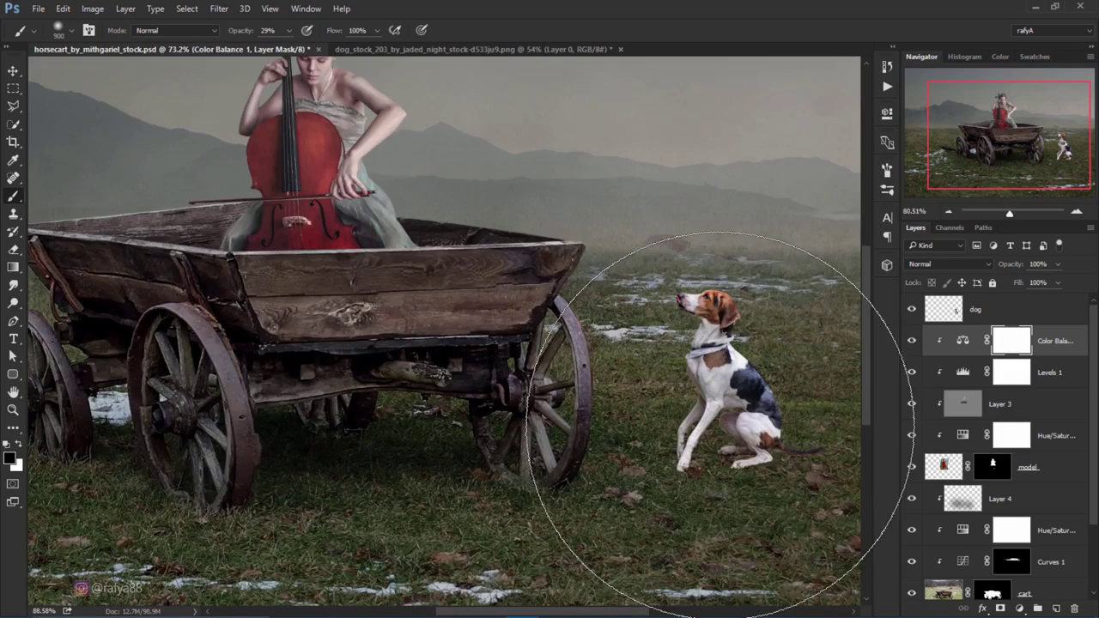
scroll(704, 397, up, 2)
scroll(705, 397, right, 3)
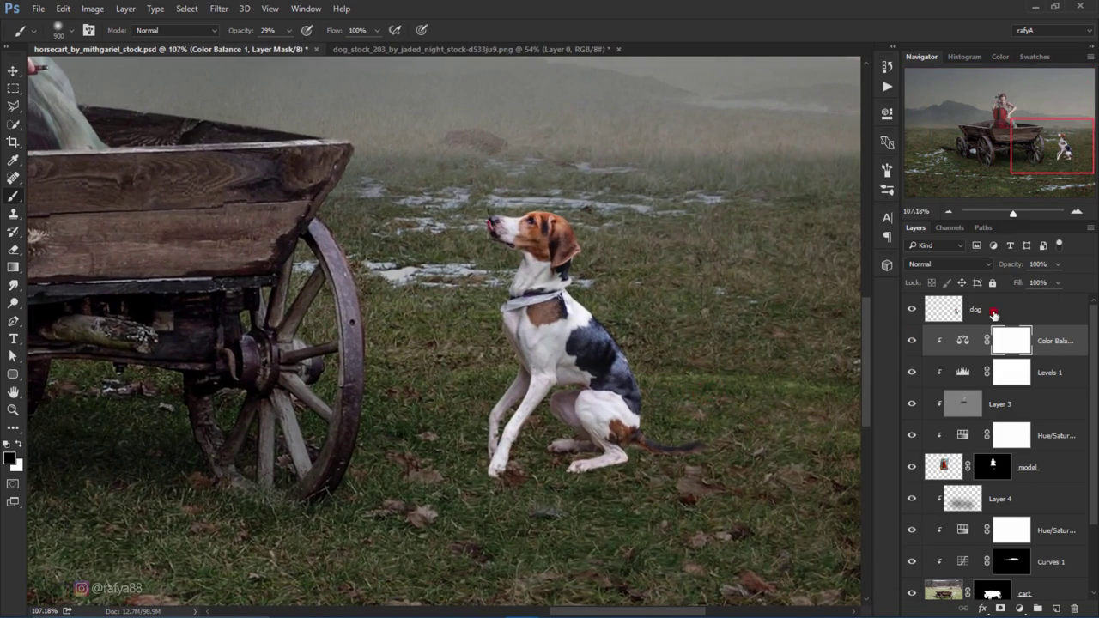
Step: Add a Curves layer clipped to the dog, lowering highlights and midpoint to darken it
click(992, 314)
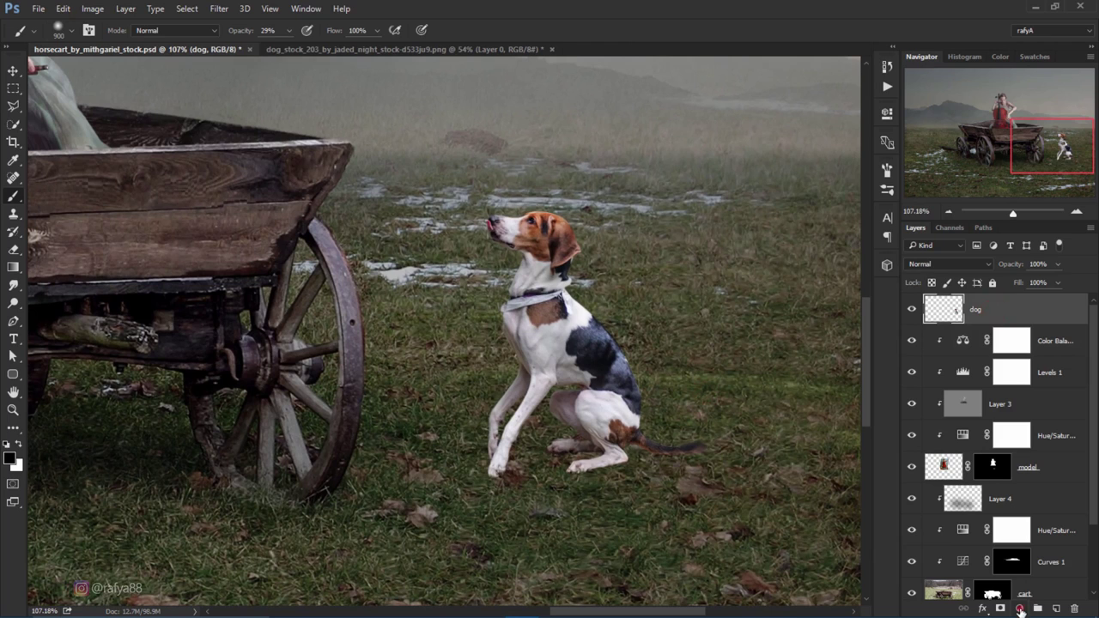
click(1021, 609)
click(962, 393)
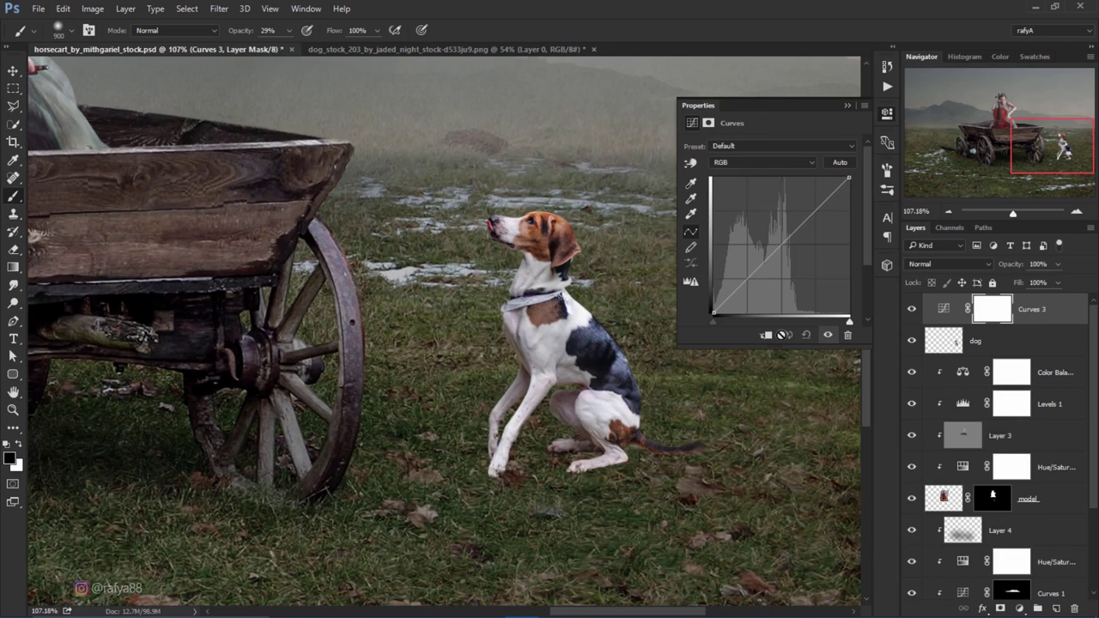
click(767, 335)
drag(788, 237, 790, 266)
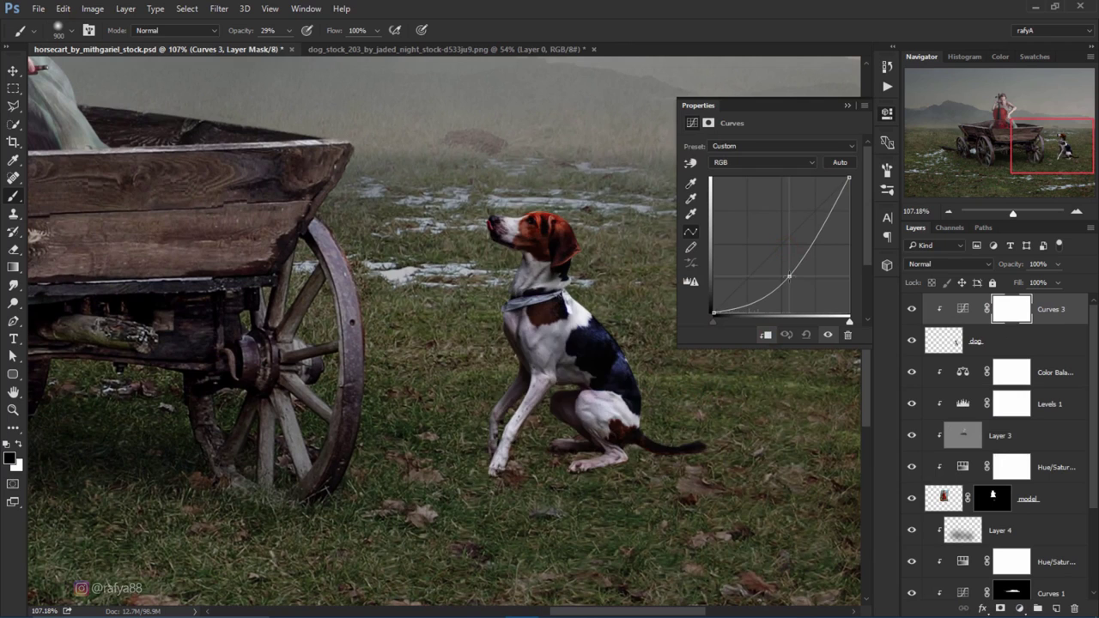
drag(850, 179, 849, 207)
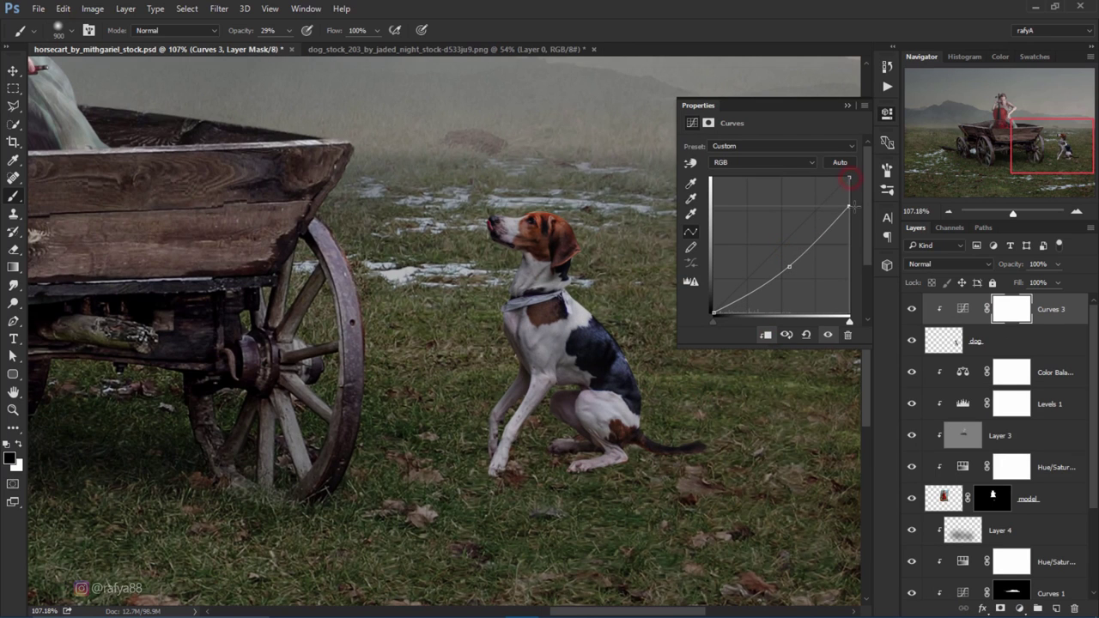
drag(790, 267, 788, 272)
click(847, 106)
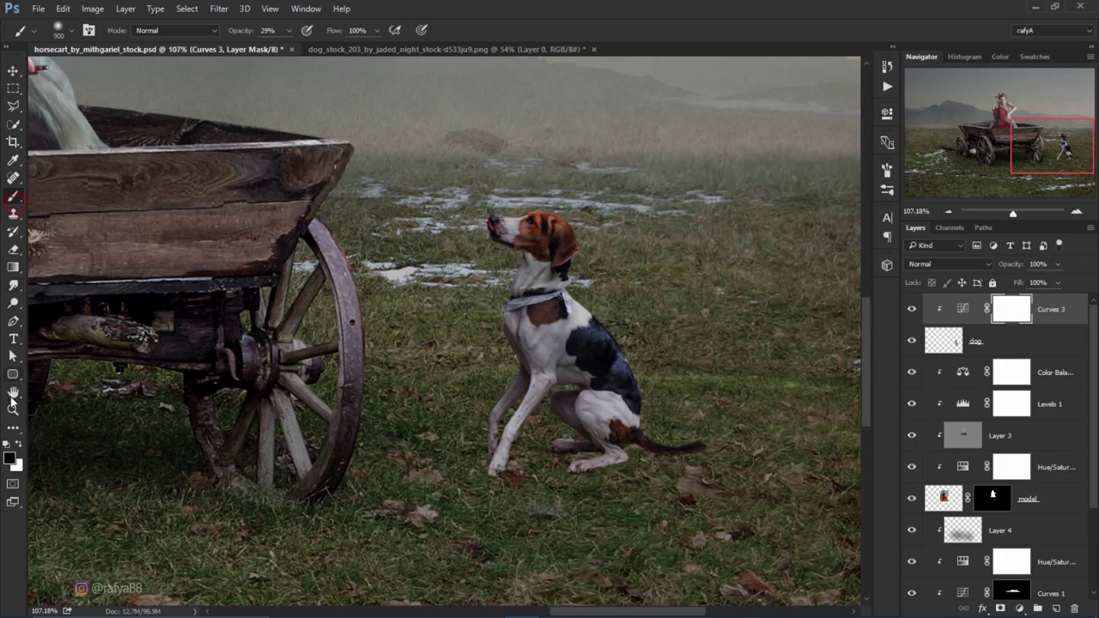
Step: Paint the Curves mask with a 94 px, 43% brush over the dog's head, chest, back and tail
drag(240, 30, 251, 30)
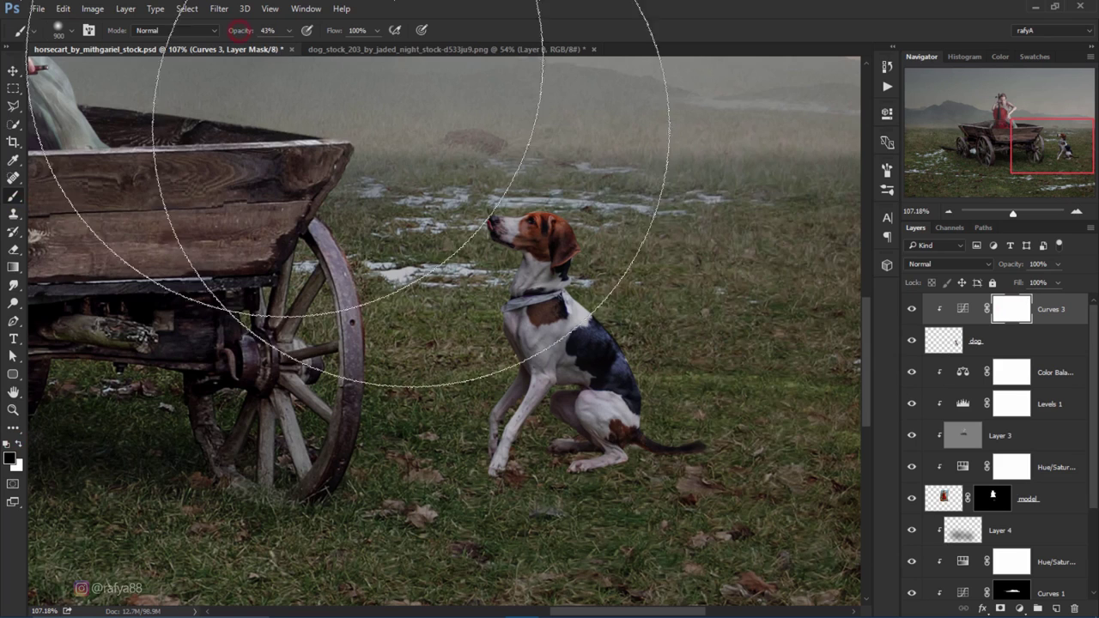
right_click(601, 172)
click(709, 205)
click(536, 226)
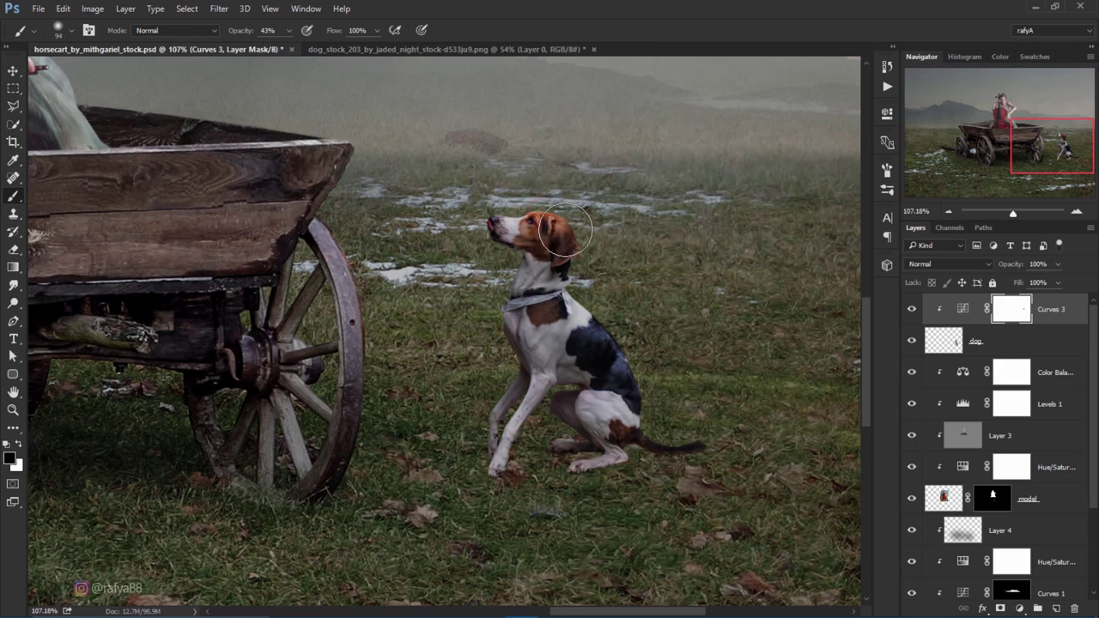
click(566, 273)
click(570, 296)
click(633, 380)
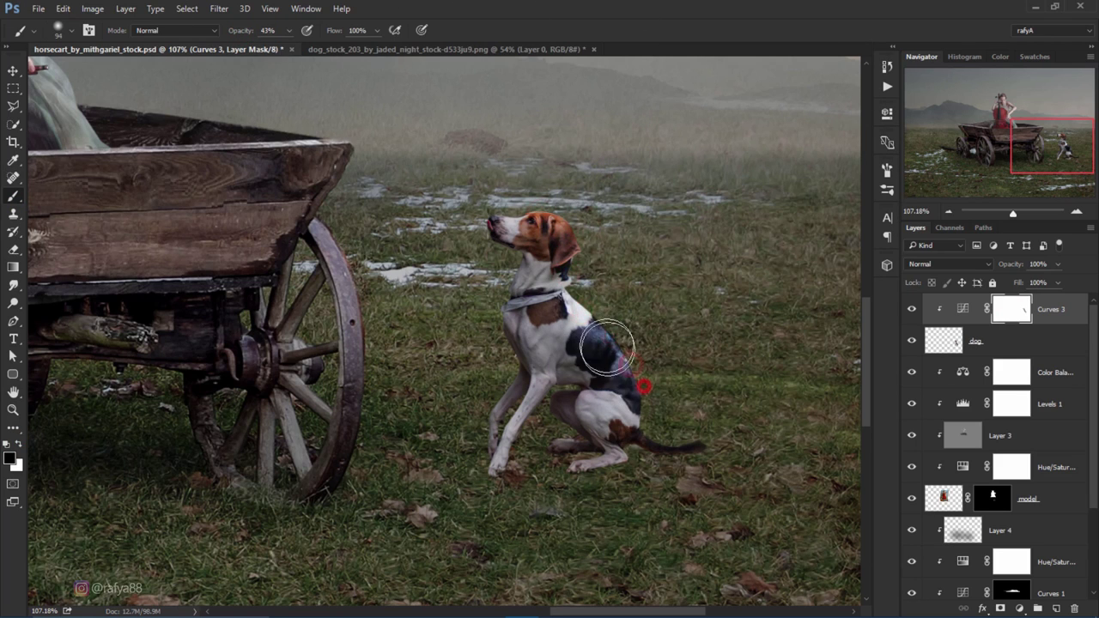
click(521, 315)
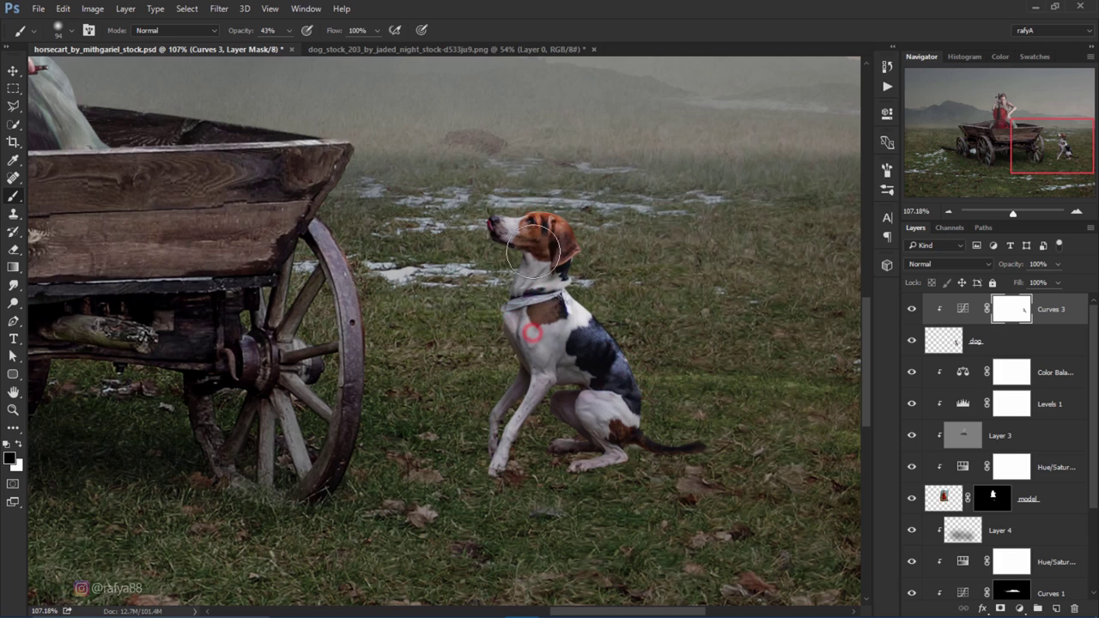
click(537, 215)
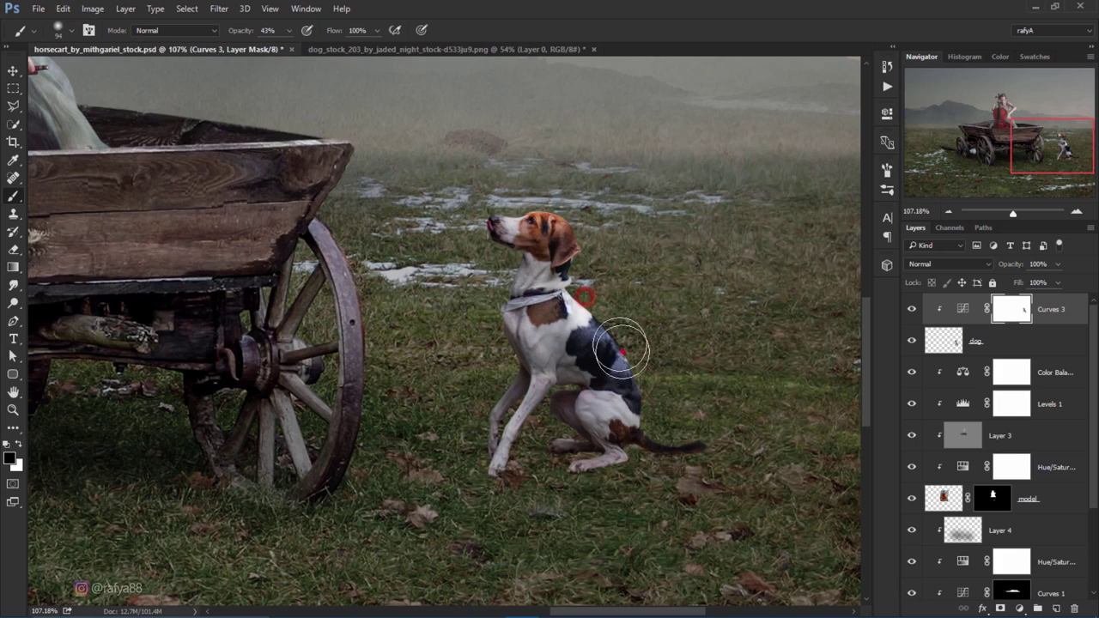
click(624, 352)
click(640, 376)
click(662, 444)
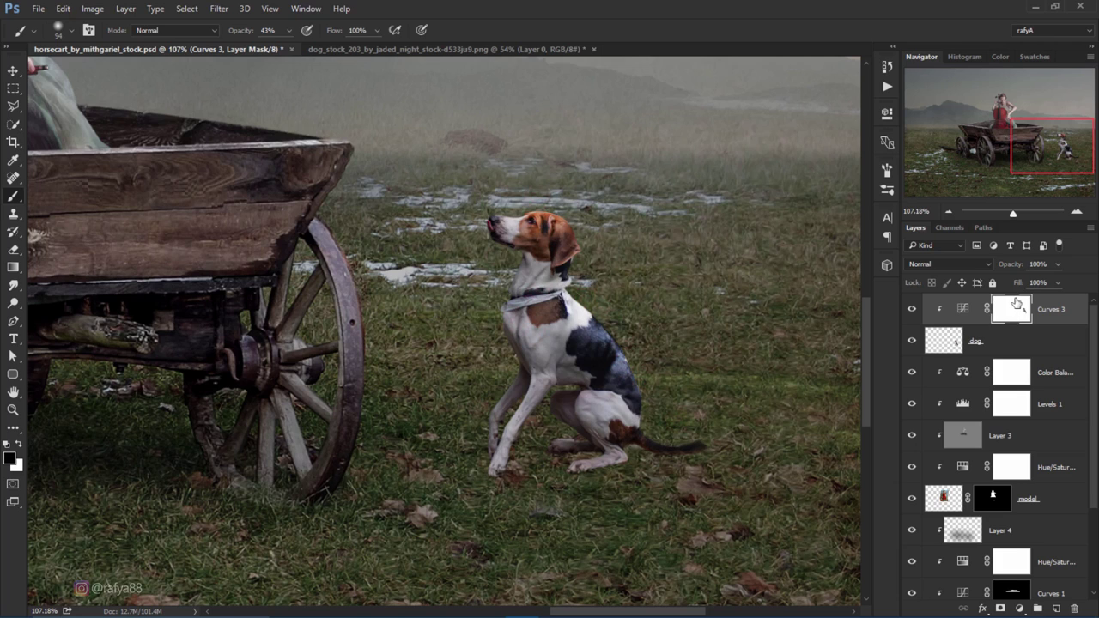
Step: Add a Hue/Saturation layer clipped above Curves 3, lowering the dog's saturation to -48
click(1020, 608)
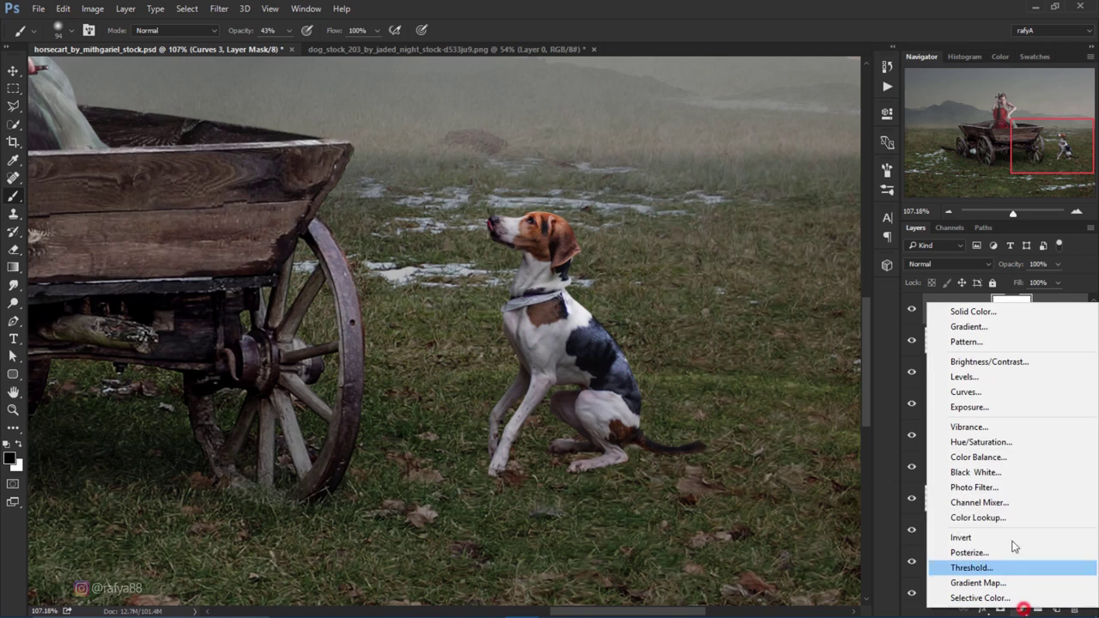
click(1035, 445)
click(768, 336)
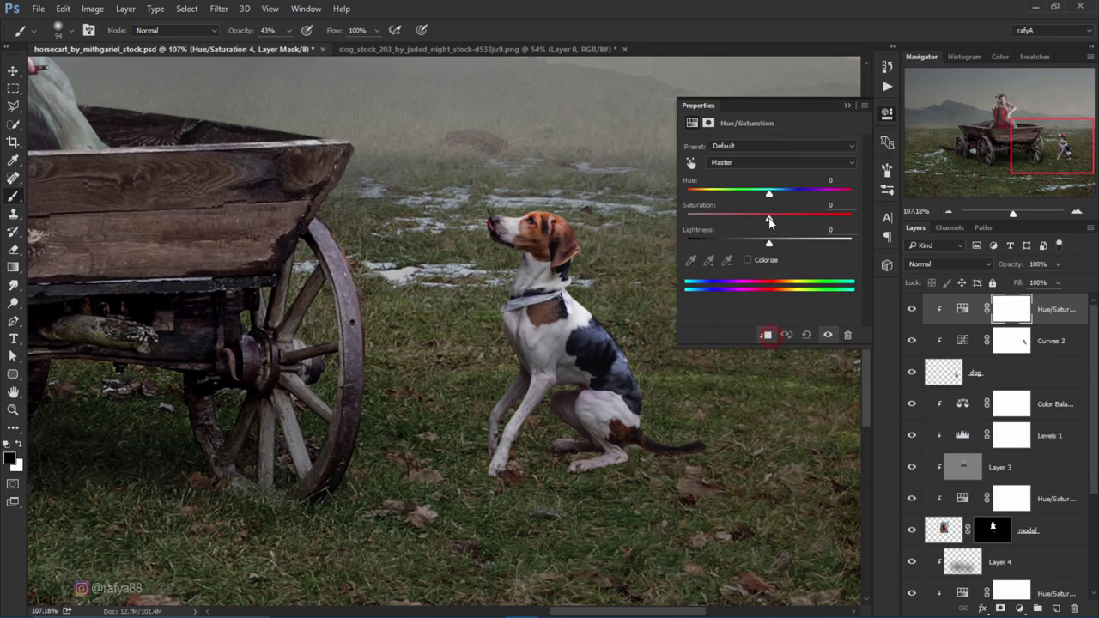
drag(769, 218, 717, 217)
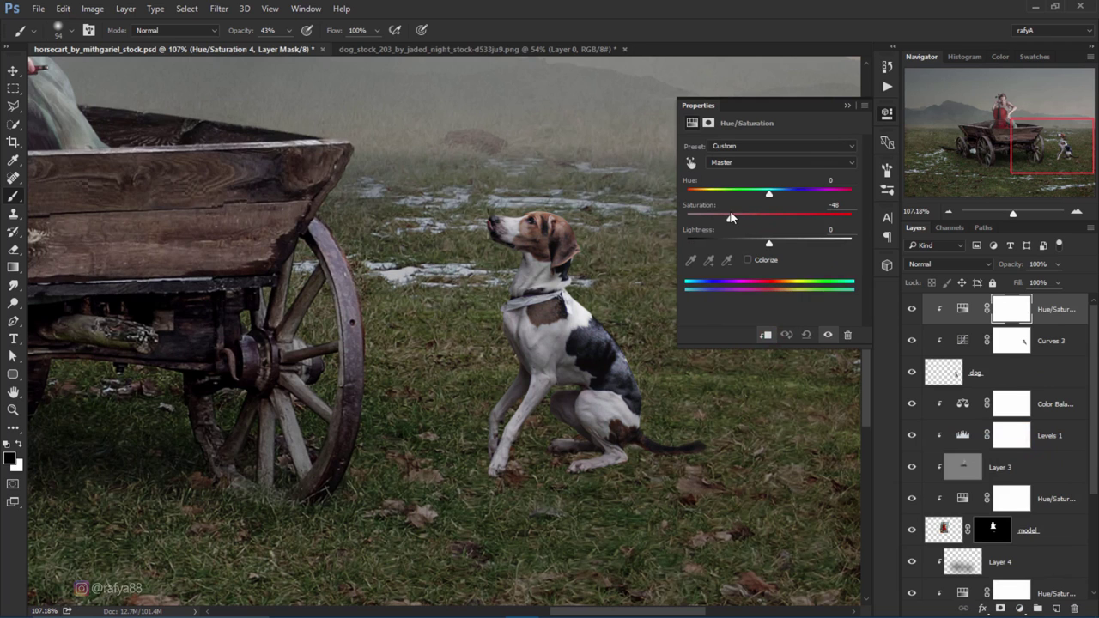
click(851, 103)
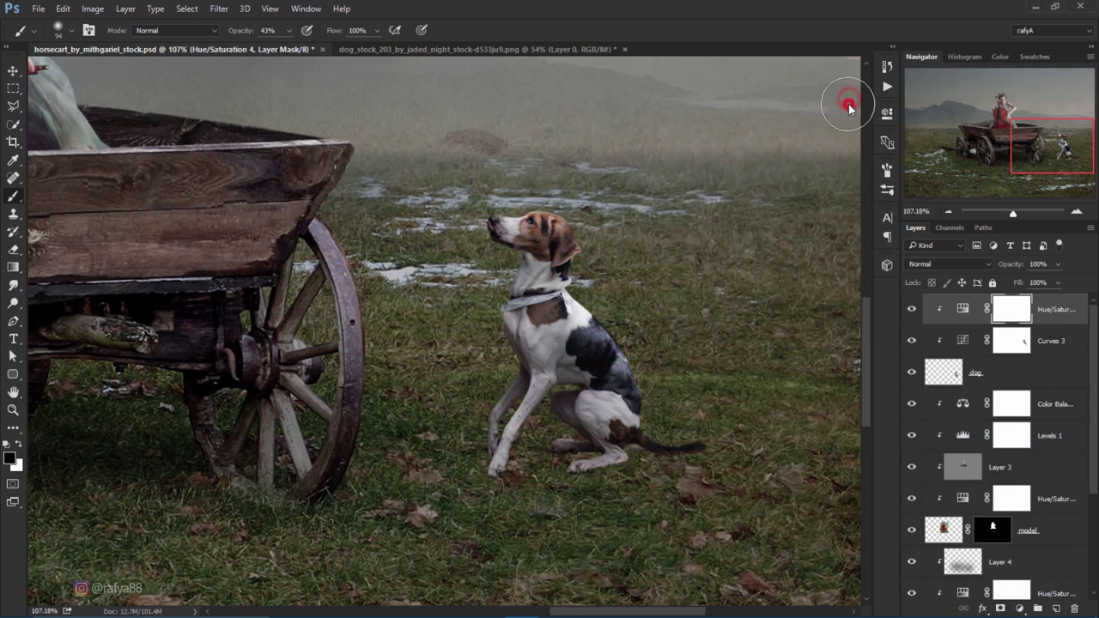
Step: Zoom in and pan the view to centre on the dog
scroll(534, 306, down, 3)
scroll(534, 306, down, 2)
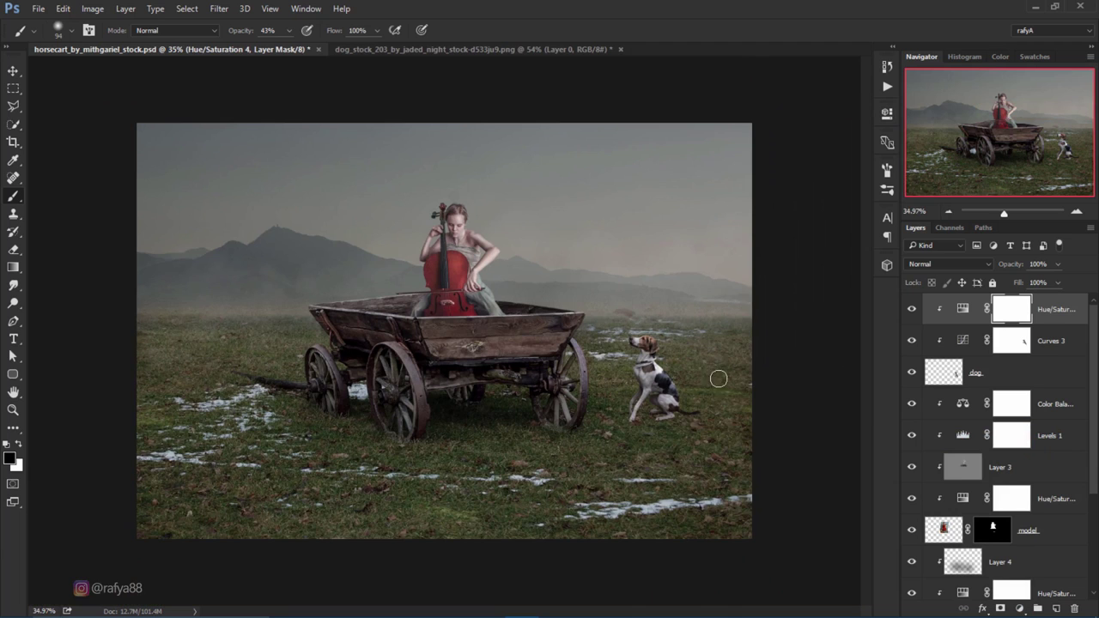
scroll(719, 386, up, 1)
scroll(726, 416, up, 1)
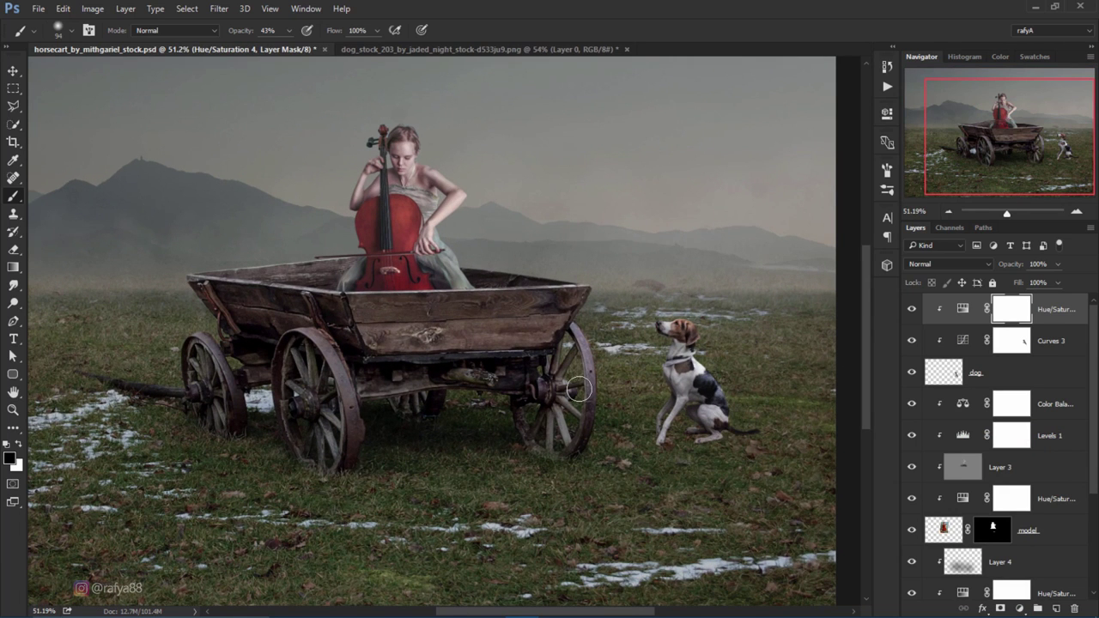
scroll(579, 389, up, 1)
scroll(601, 404, up, 1)
scroll(712, 442, up, 1)
scroll(776, 434, up, 1)
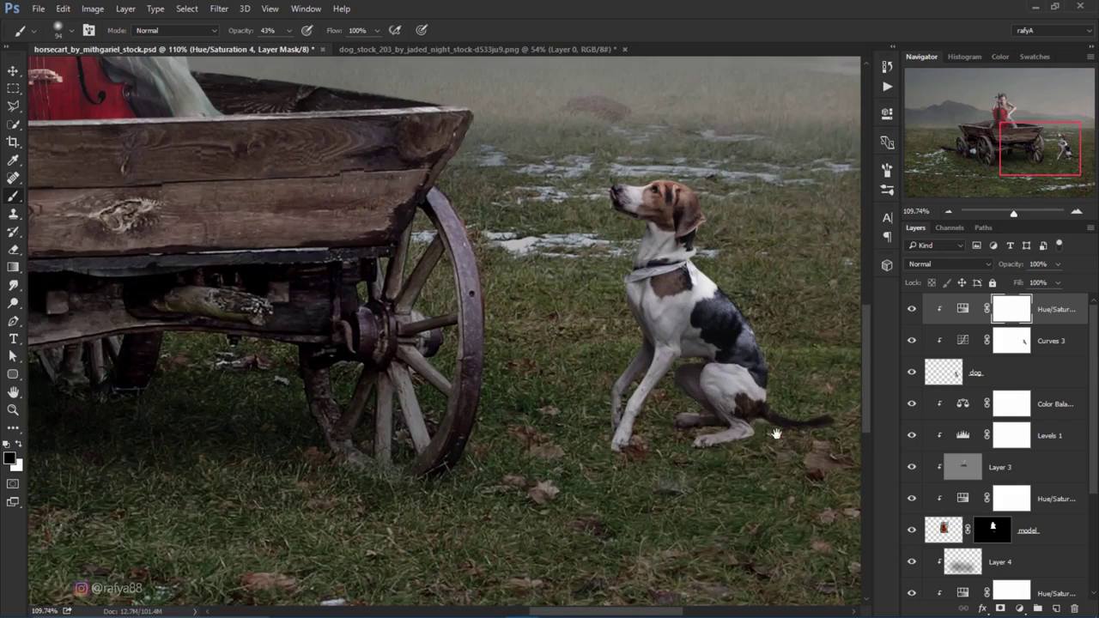
drag(776, 433, 635, 395)
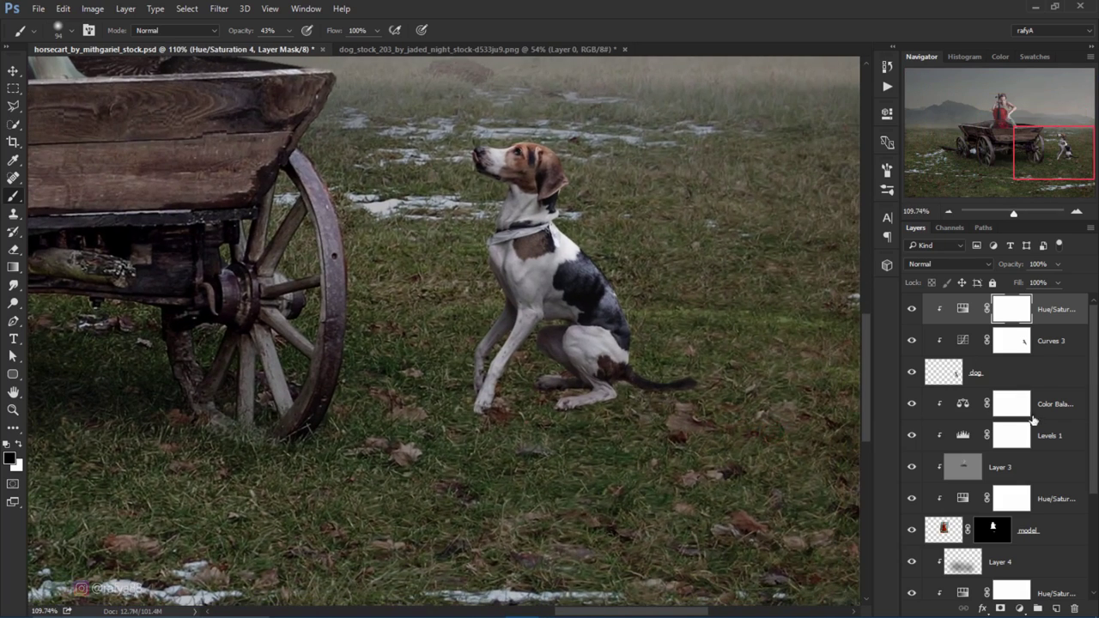
Step: Add a new Layer 5 and paint soft shadows under the dog's hind leg, heel and tail
click(1040, 411)
click(1057, 608)
scroll(503, 355, up, 2)
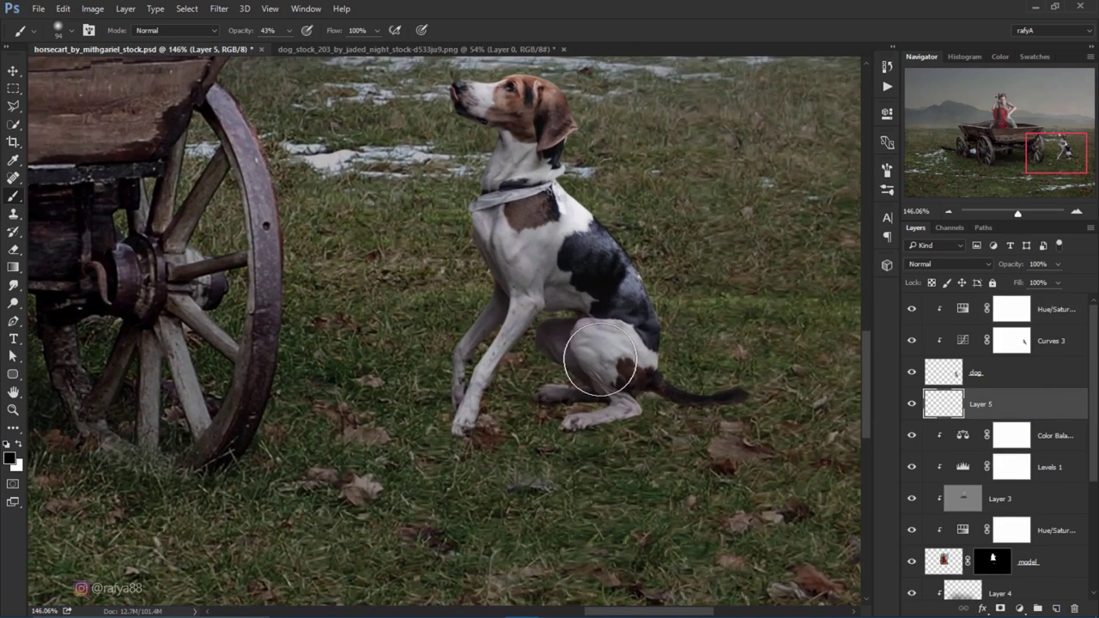
right_click(683, 277)
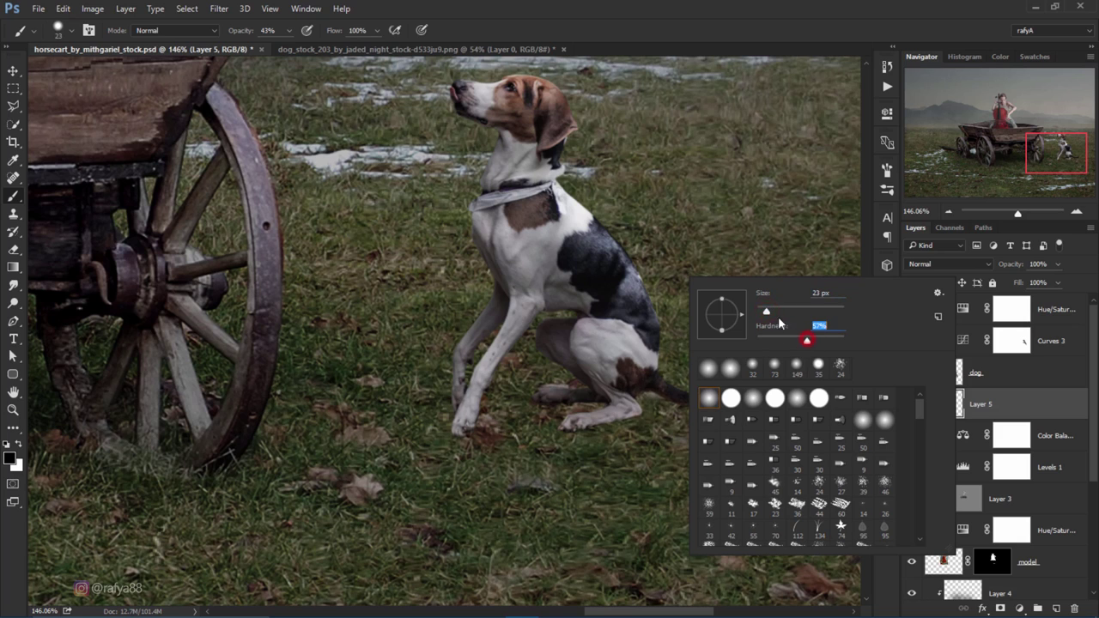
key(Return)
scroll(618, 397, up, 2)
scroll(619, 397, up, 1)
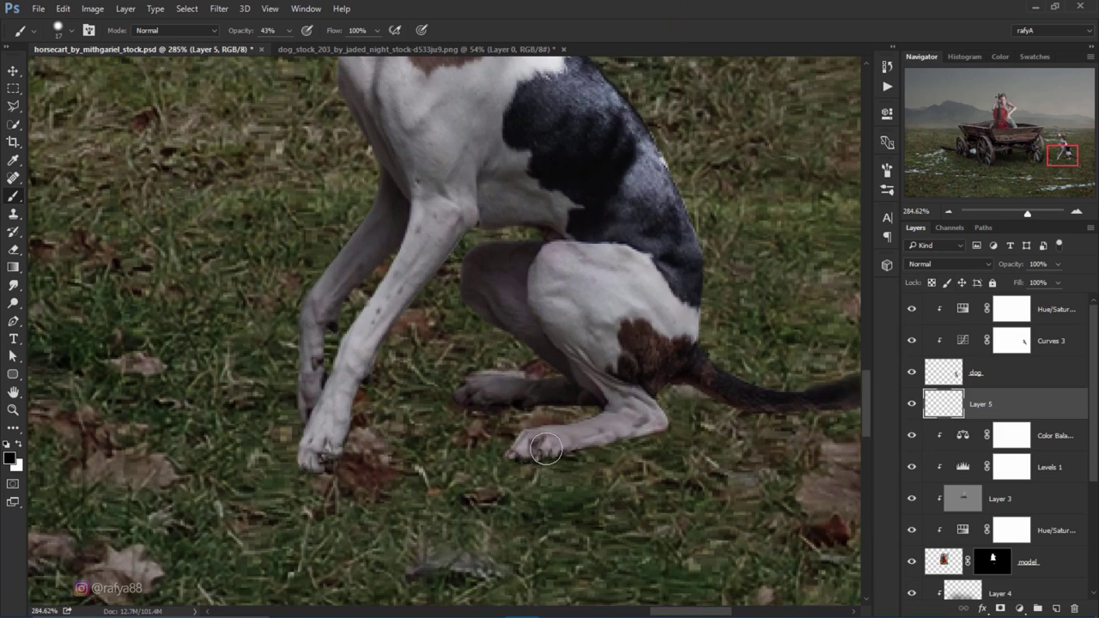
mouse_move(582, 444)
mouse_down()
mouse_move(635, 430)
mouse_move(520, 446)
mouse_move(627, 428)
mouse_up()
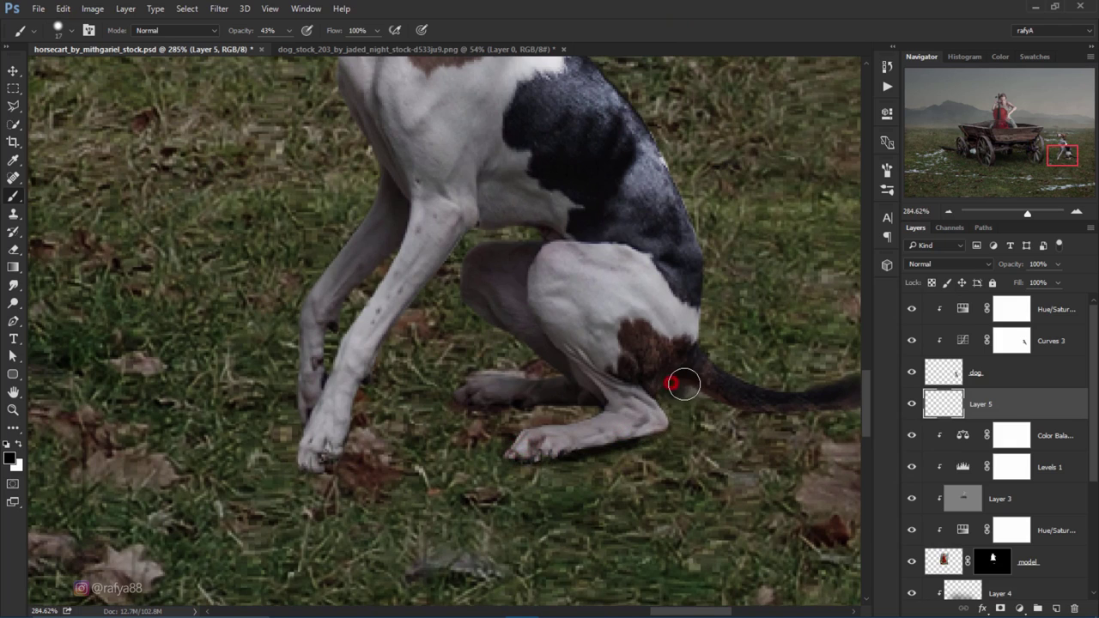
drag(682, 380, 747, 404)
mouse_move(598, 389)
mouse_down()
mouse_move(474, 395)
mouse_move(527, 403)
mouse_up()
Step: With a 40 px brush, paint shadows under the dog's front paw and tail, then faint dabs near the paws
right_click(610, 245)
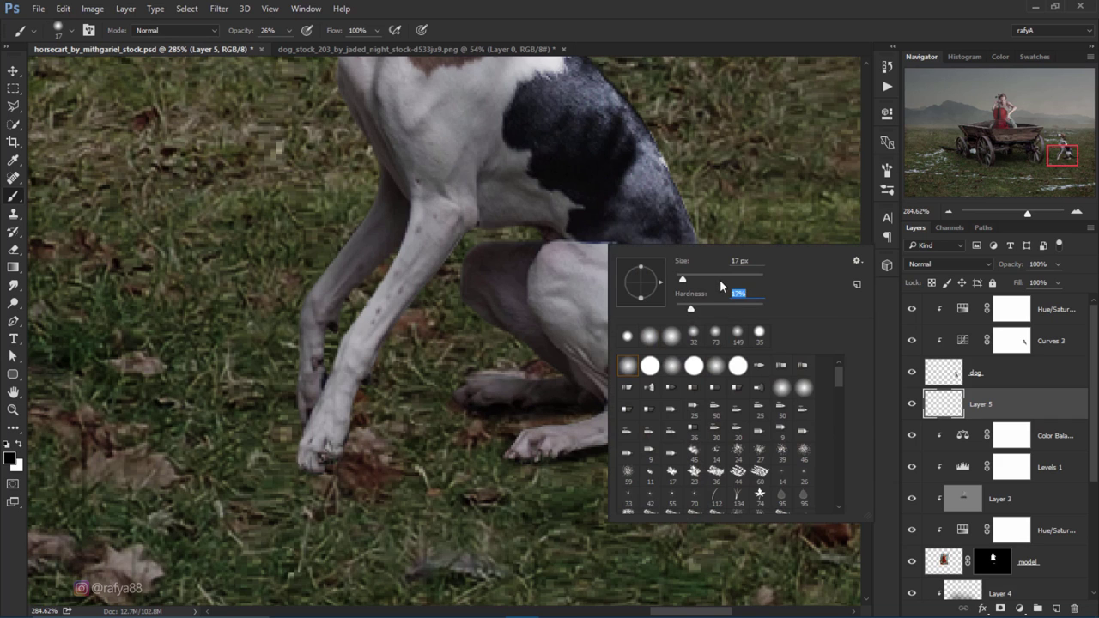
key(shift+Tab)
text(40)
key(Return)
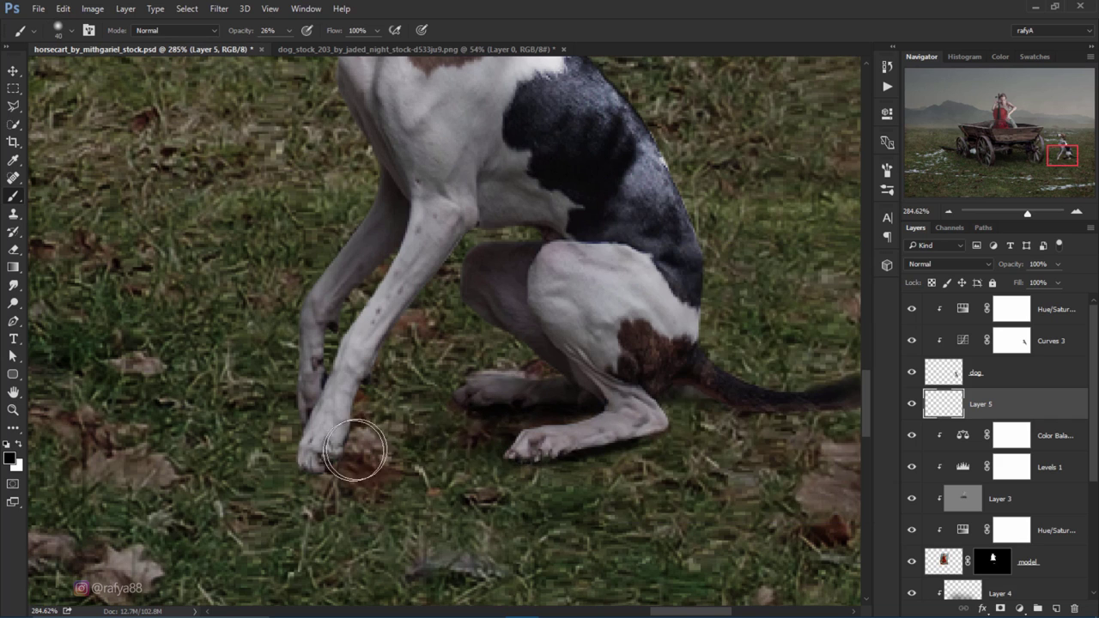
drag(355, 450, 245, 454)
drag(730, 390, 756, 400)
key(bracketleft)
key(bracketleft)
scroll(682, 415, down, 3)
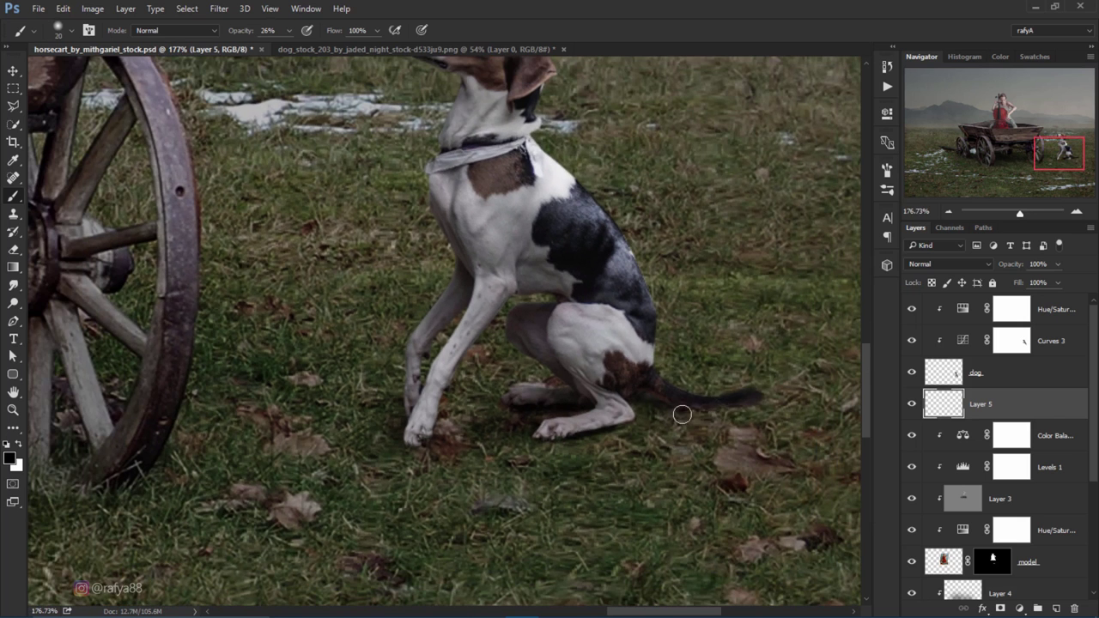
scroll(682, 414, down, 5)
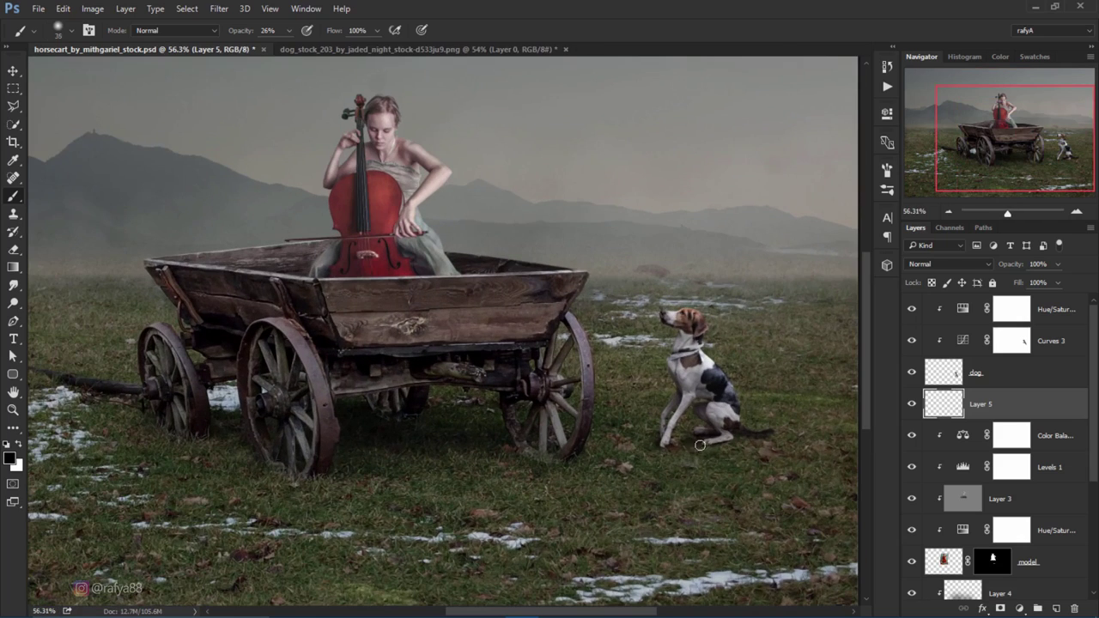
mouse_move(692, 459)
mouse_down()
mouse_move(672, 461)
mouse_move(711, 464)
mouse_up()
click(650, 458)
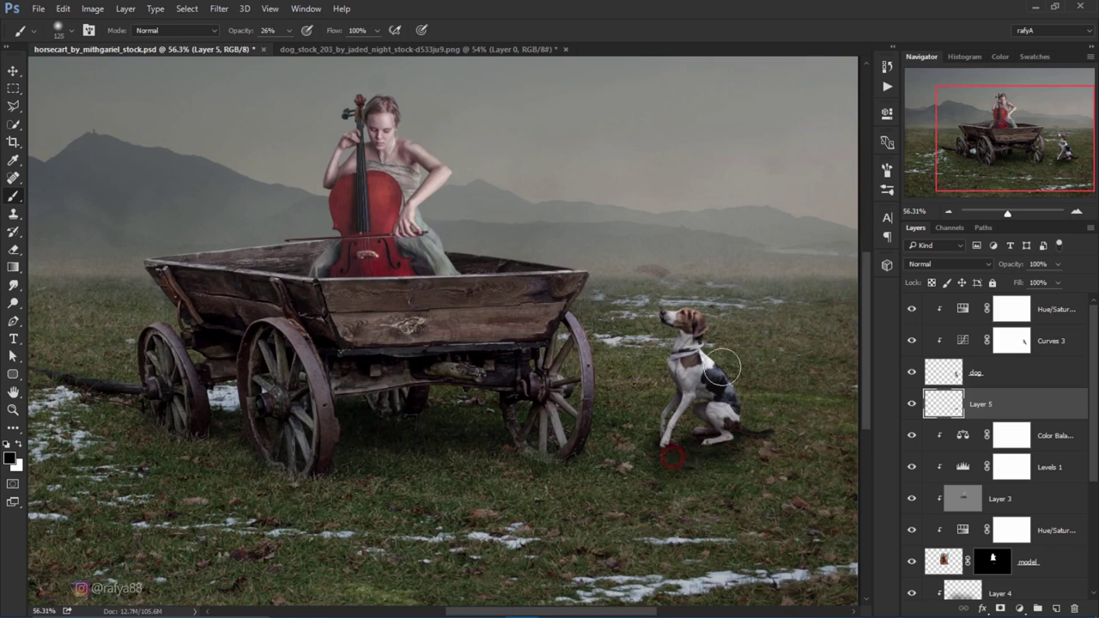
Step: Darken the grass under the cart's front wheel and left of the dog's feet
scroll(710, 339, down, 2)
scroll(711, 339, up, 1)
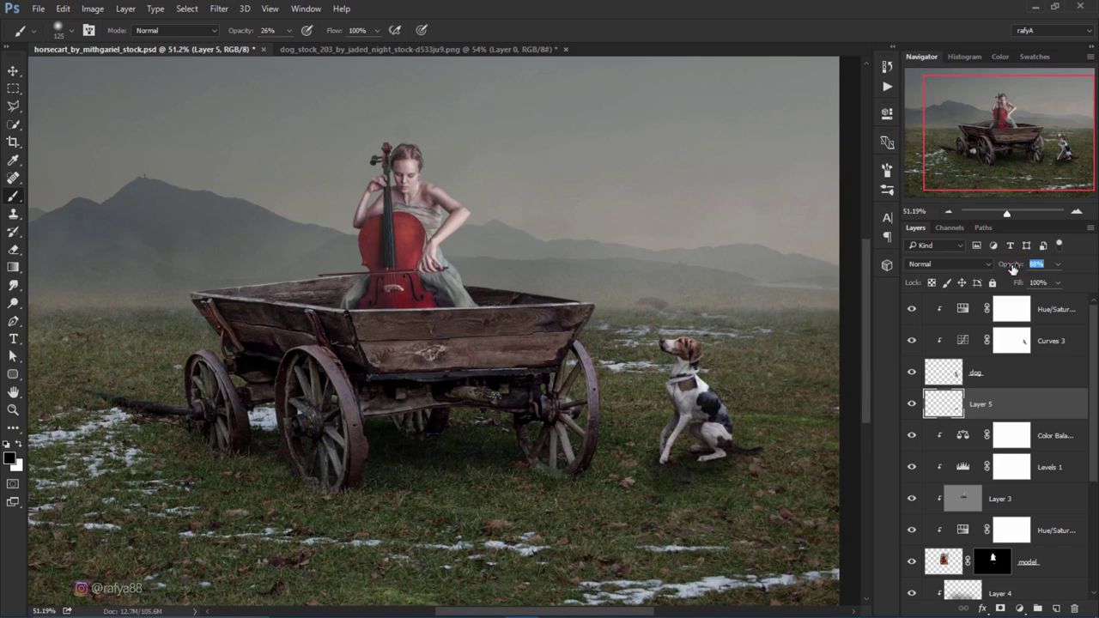
scroll(583, 261, down, 2)
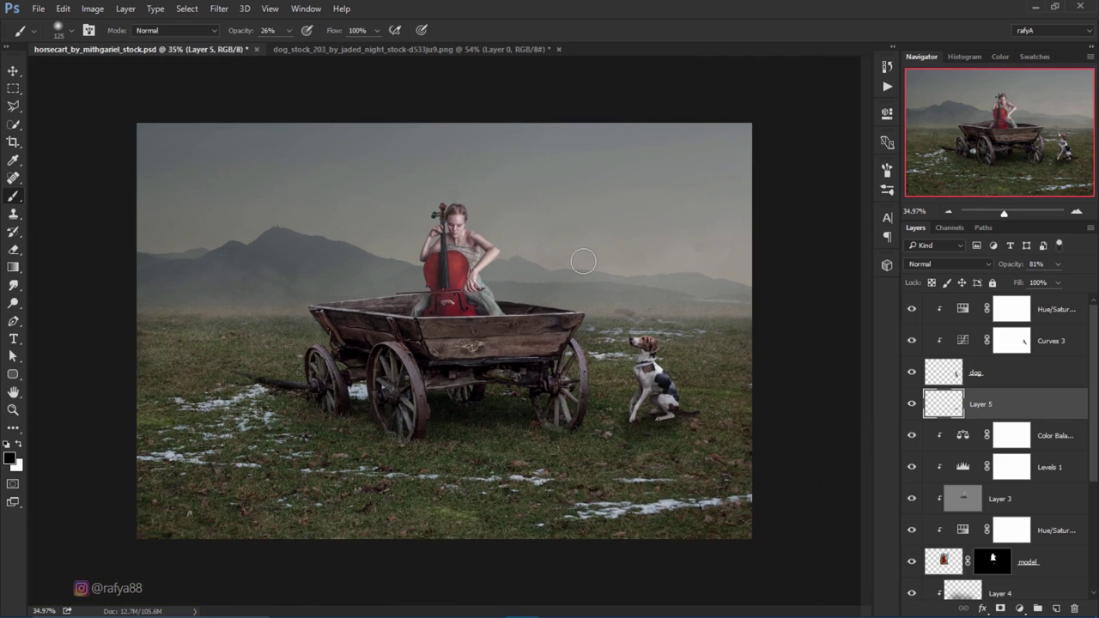
scroll(648, 419, up, 1)
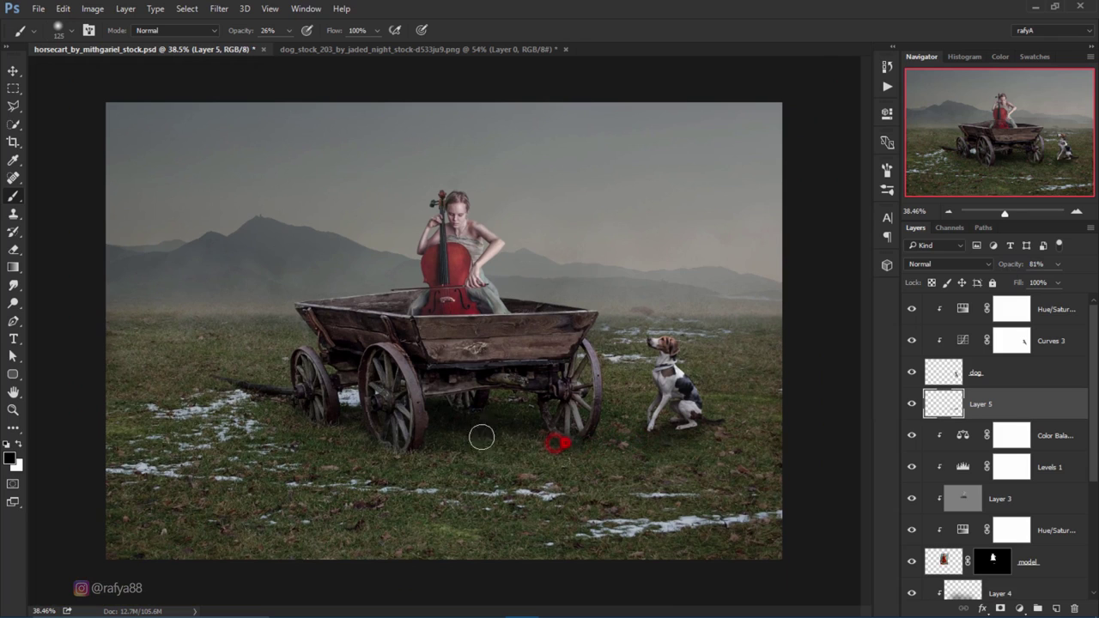
mouse_move(420, 446)
mouse_down()
mouse_move(389, 453)
mouse_move(318, 419)
mouse_up()
drag(644, 437, 601, 429)
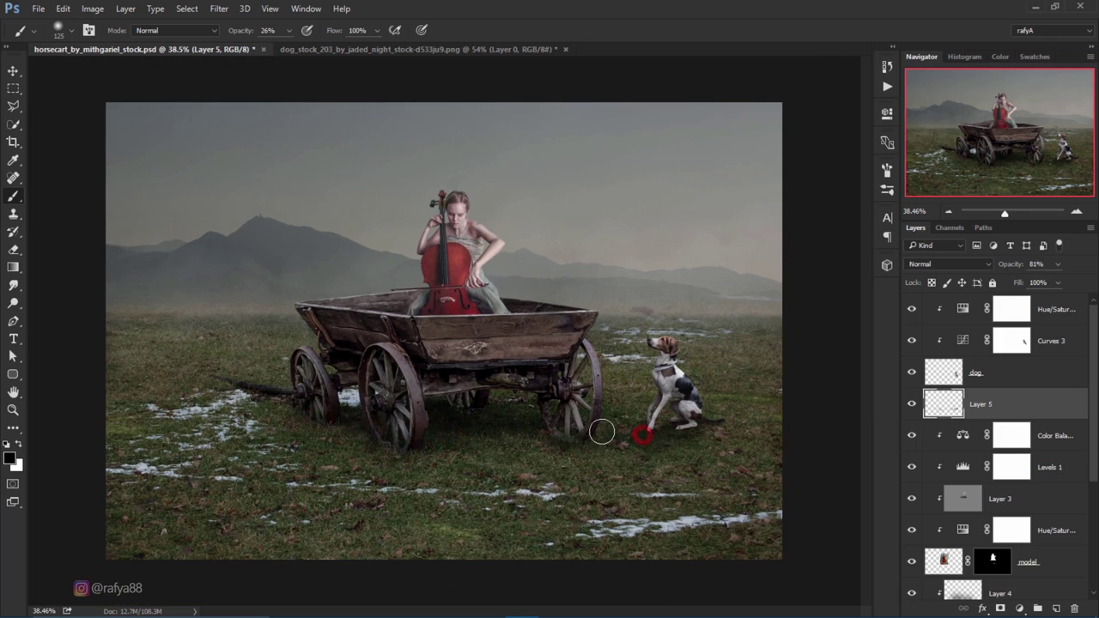
scroll(643, 303, down, 2)
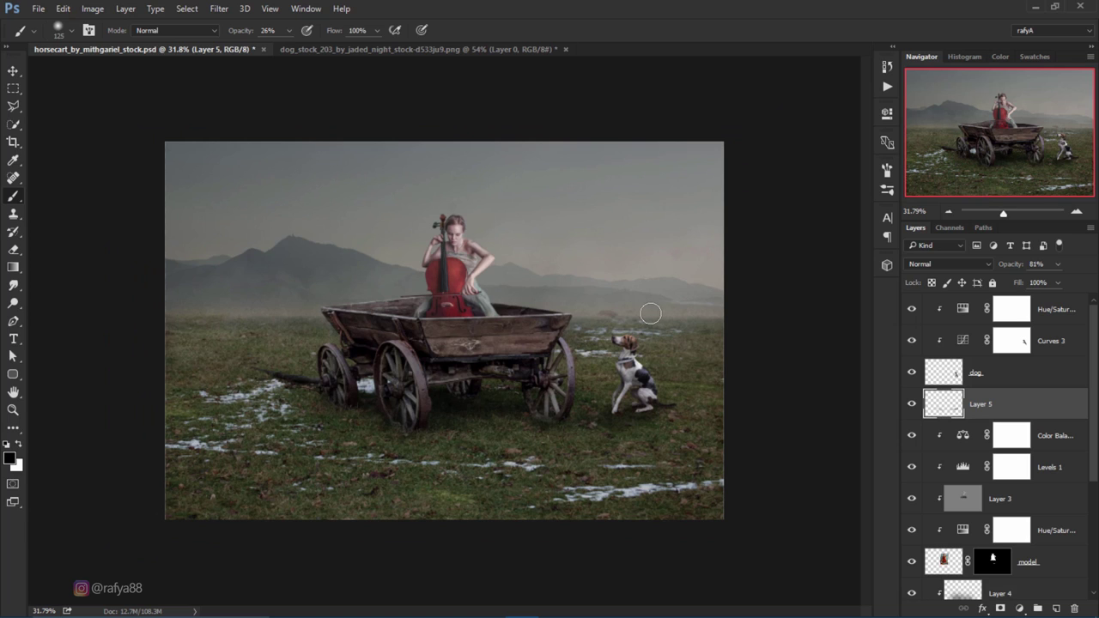
Step: Switch to the Eraser and check its brush settings before changing to the Move tool
key(e)
right_click(653, 435)
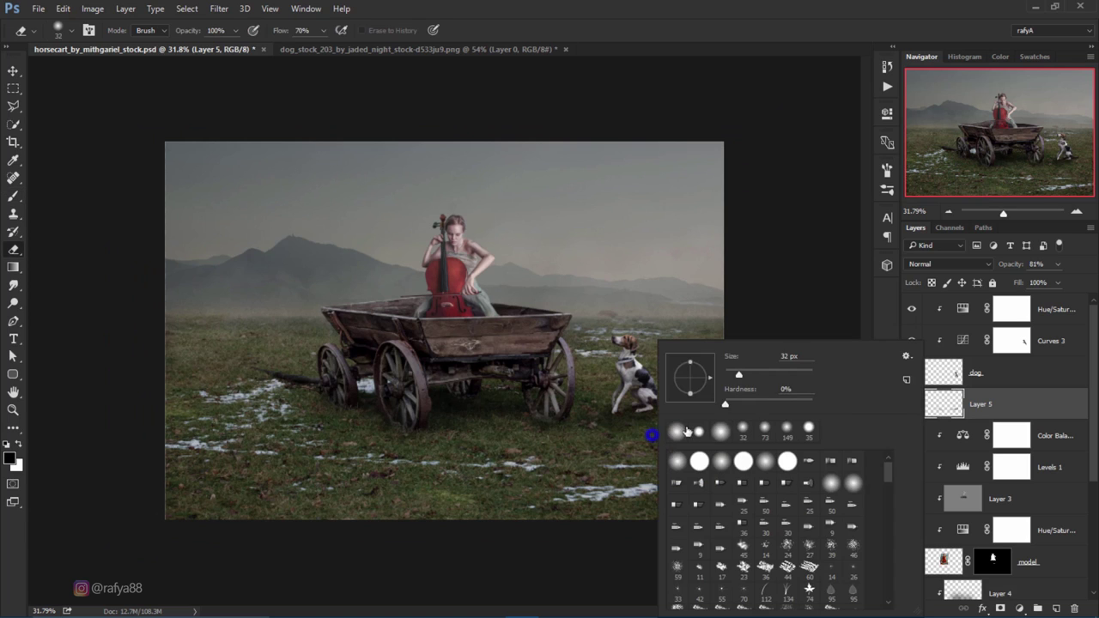
click(620, 437)
scroll(447, 329, up, 1)
scroll(447, 329, up, 1)
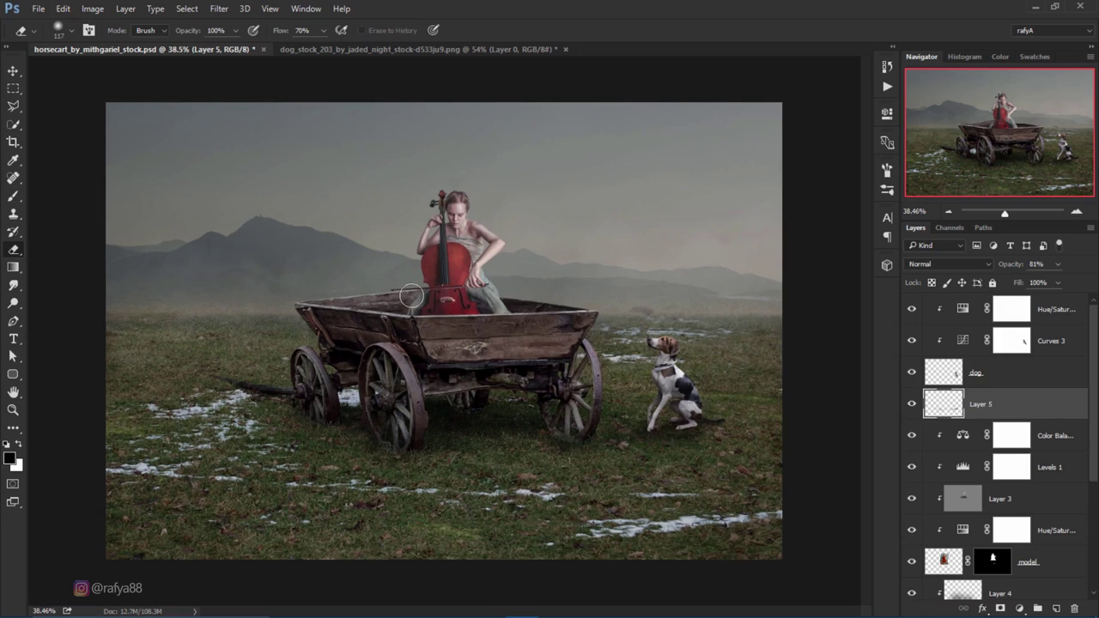
click(13, 70)
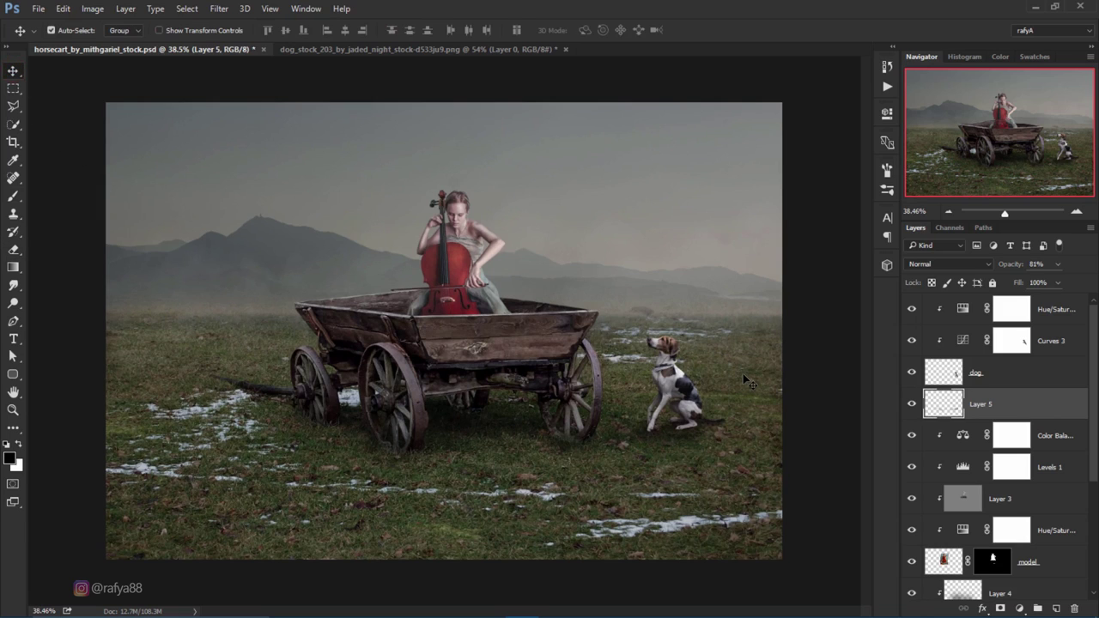
Step: Add a new empty layer just beneath the cart layer
scroll(1003, 496, down, 3)
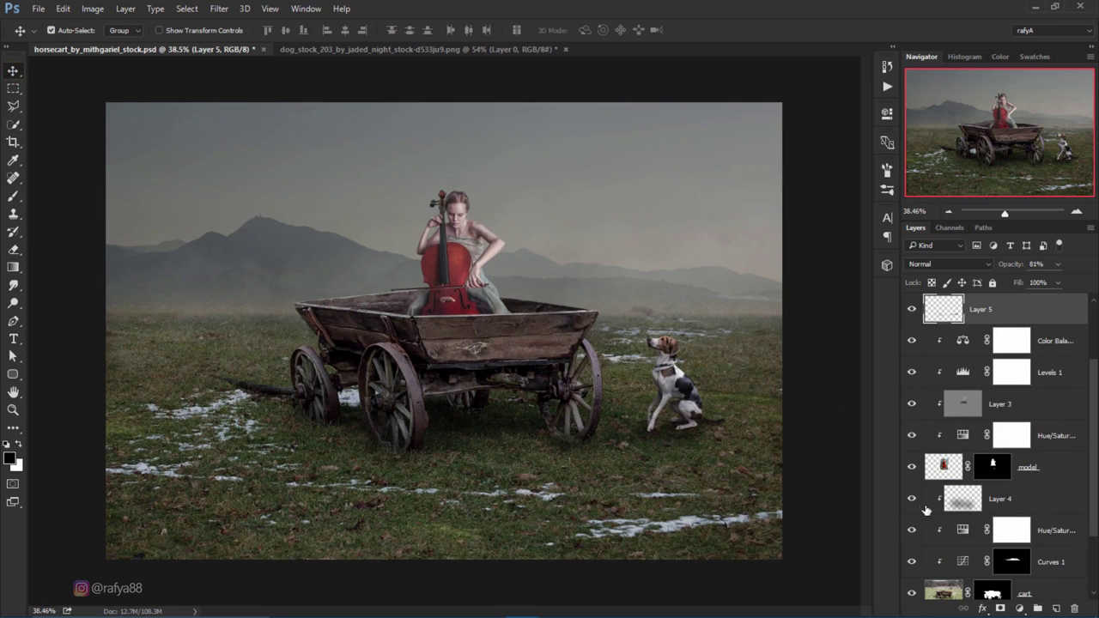
scroll(994, 496, down, 1)
scroll(994, 496, down, 1)
scroll(994, 493, down, 1)
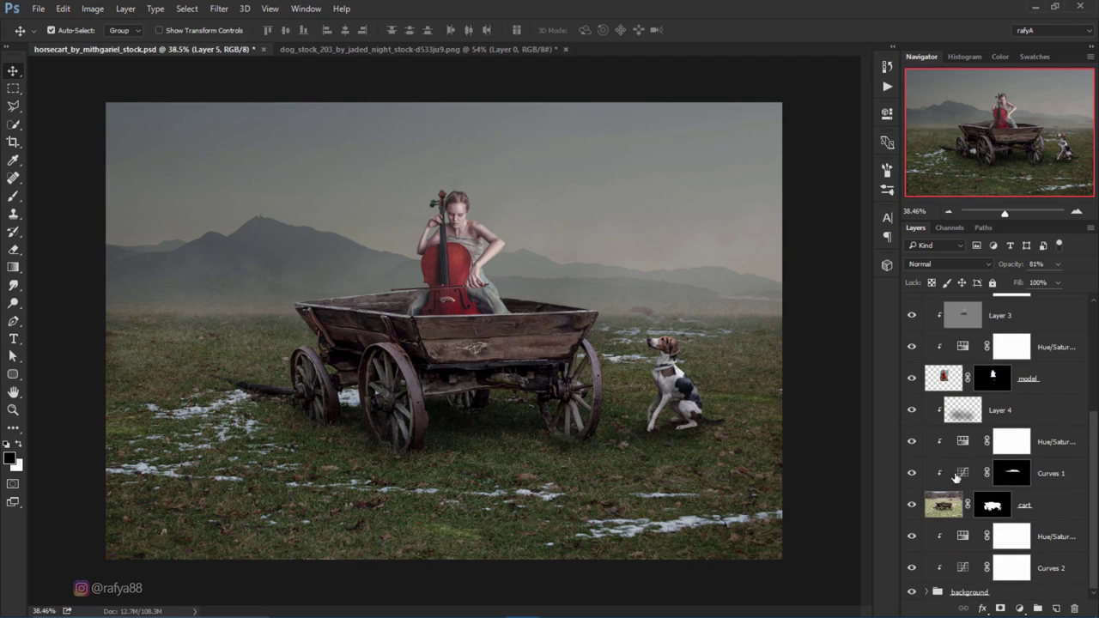
click(1049, 536)
click(1056, 608)
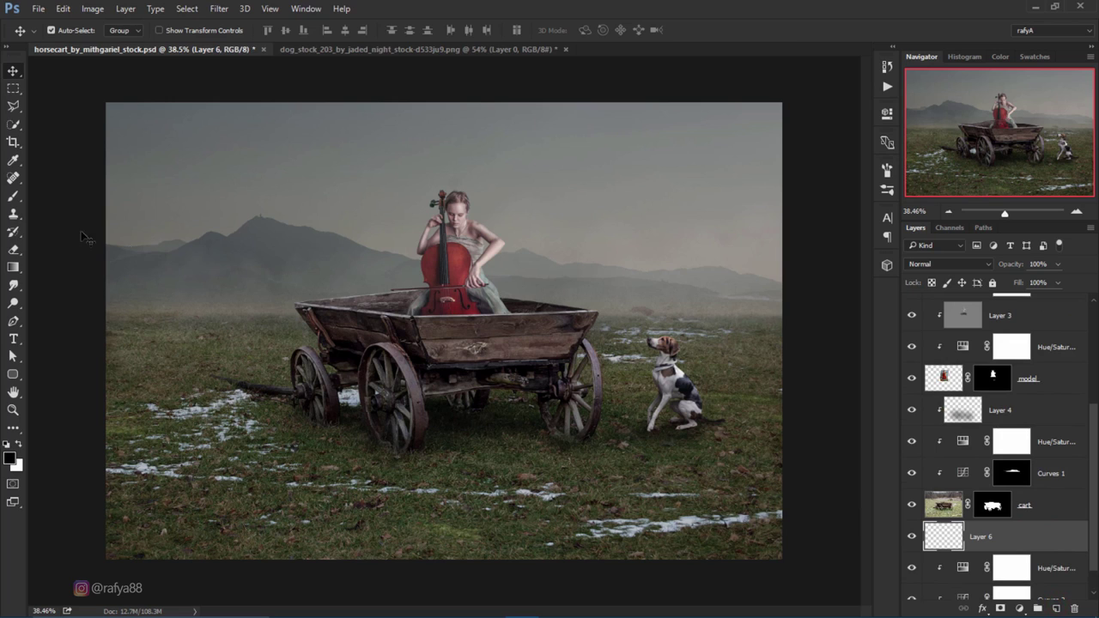
Step: Choose the large 476 px cloud brush
click(13, 196)
right_click(530, 246)
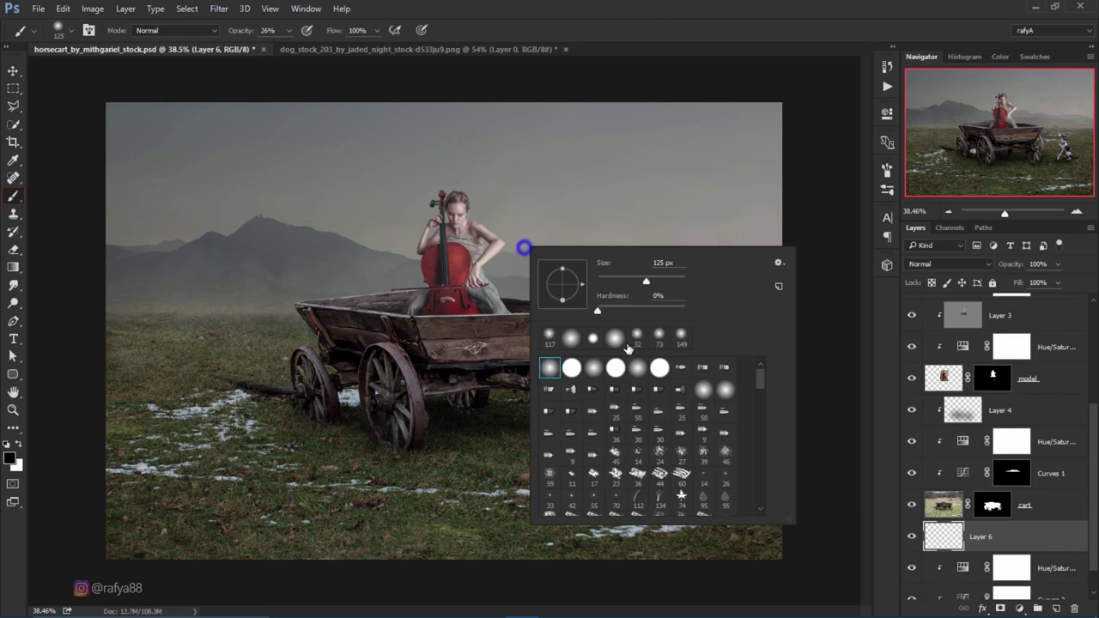
scroll(628, 393, down, 3)
scroll(628, 393, down, 3)
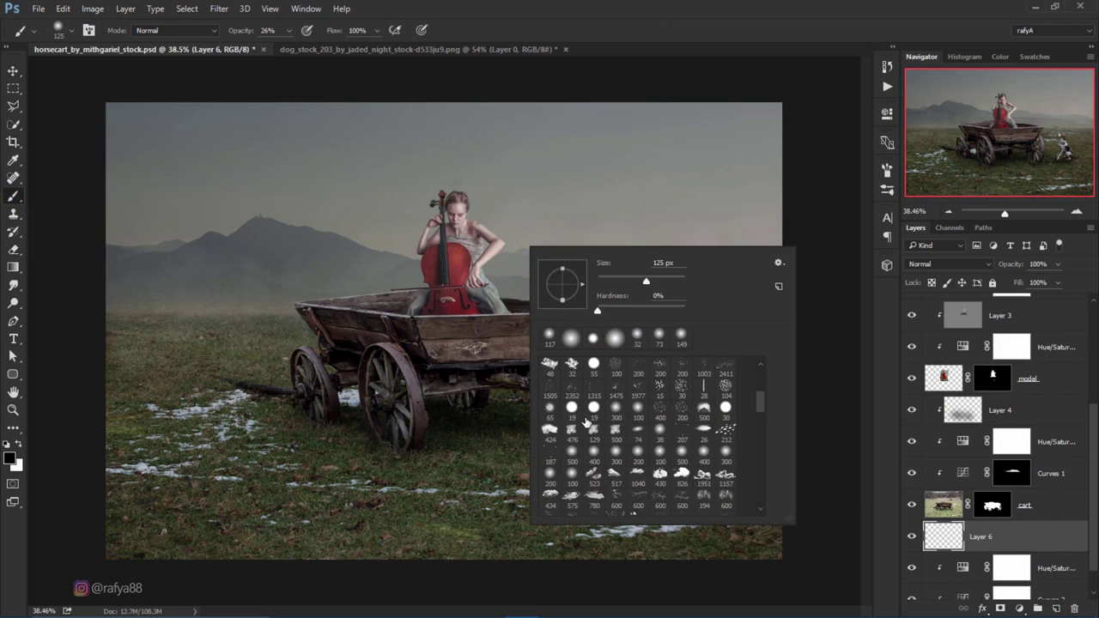
click(571, 432)
click(633, 37)
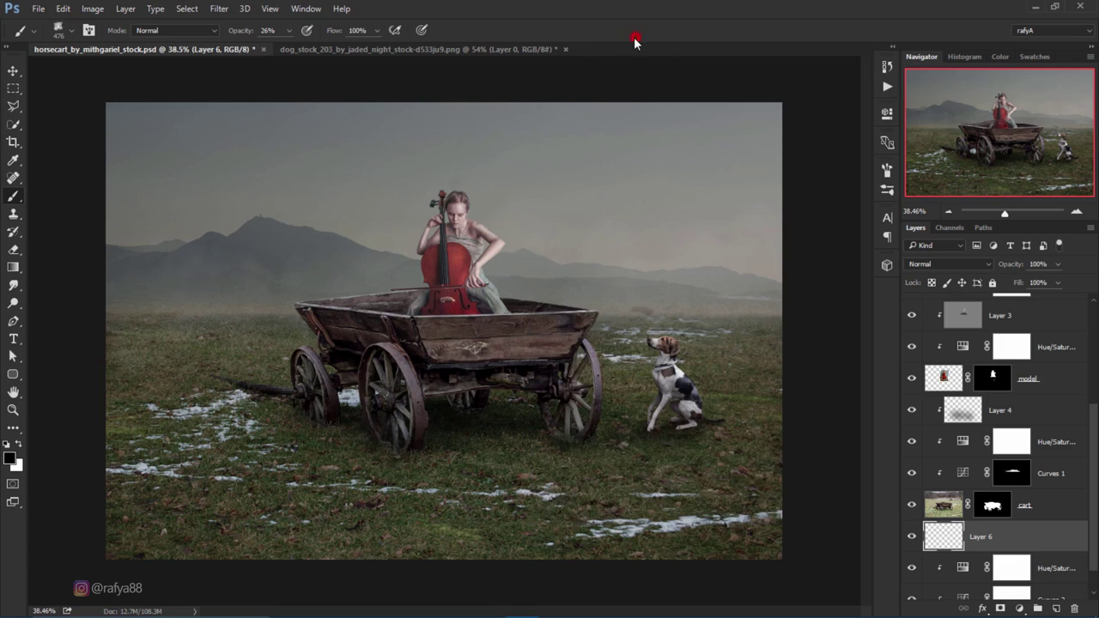
Step: Set the foreground to a slightly lightened grey sampled from the sky
click(19, 449)
click(8, 455)
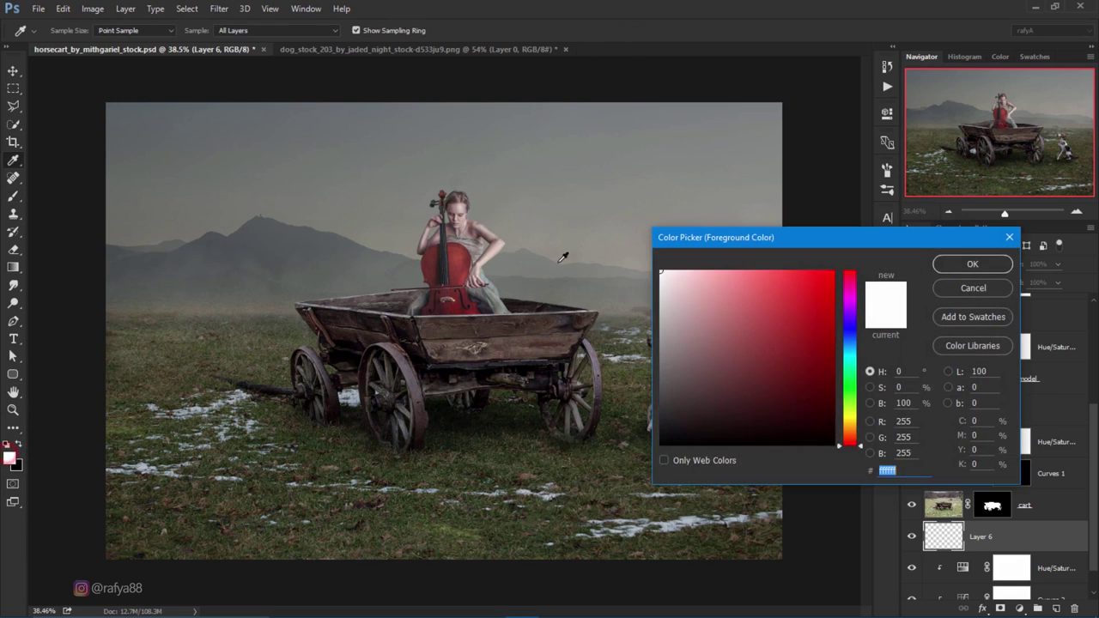
click(620, 239)
drag(671, 349, 669, 319)
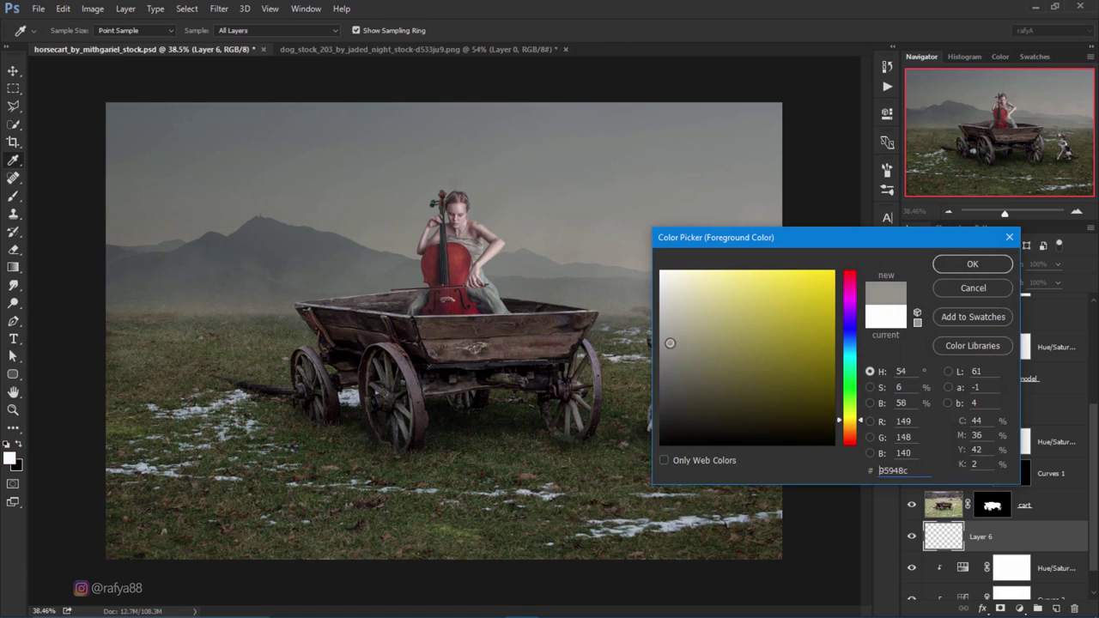
click(946, 267)
key(b)
click(249, 32)
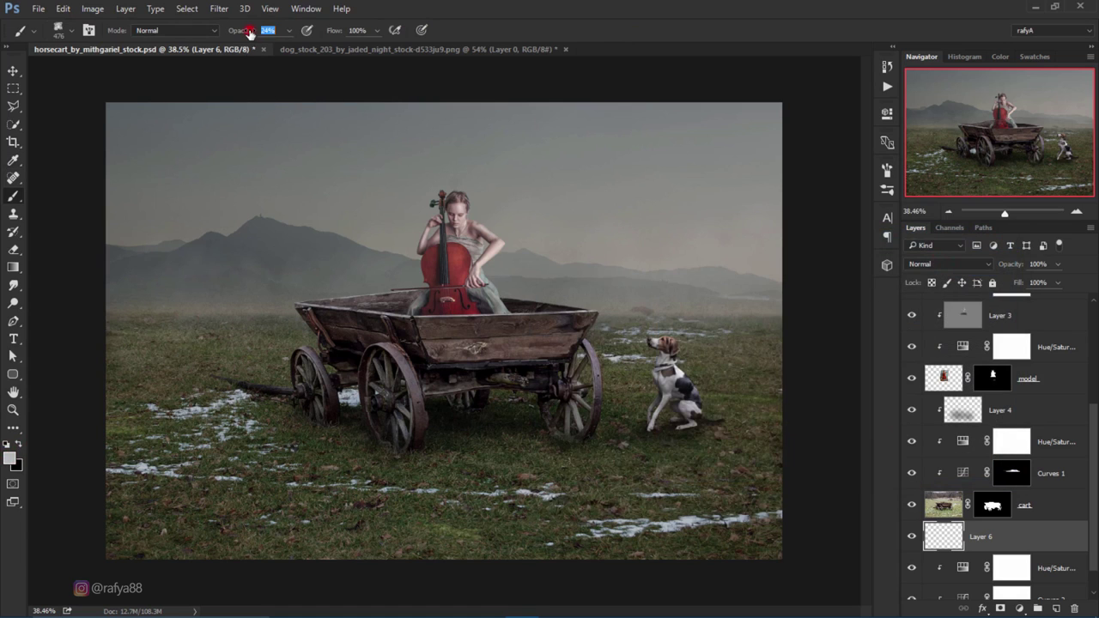
Step: Paint soft grey mist over the mountains and around the dog at 43% layer opacity
drag(666, 276, 414, 284)
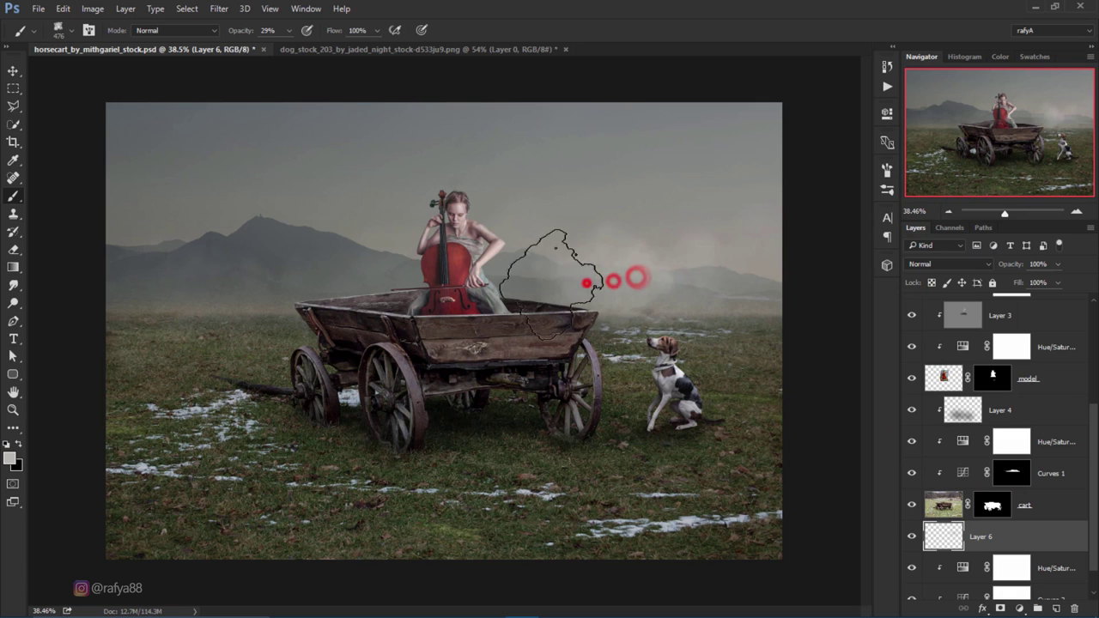
mouse_move(670, 292)
mouse_down()
mouse_move(724, 269)
mouse_move(650, 307)
mouse_move(421, 311)
mouse_move(330, 284)
mouse_move(294, 307)
mouse_move(123, 311)
mouse_move(274, 244)
mouse_move(412, 274)
mouse_move(851, 327)
mouse_up()
drag(1012, 266, 984, 266)
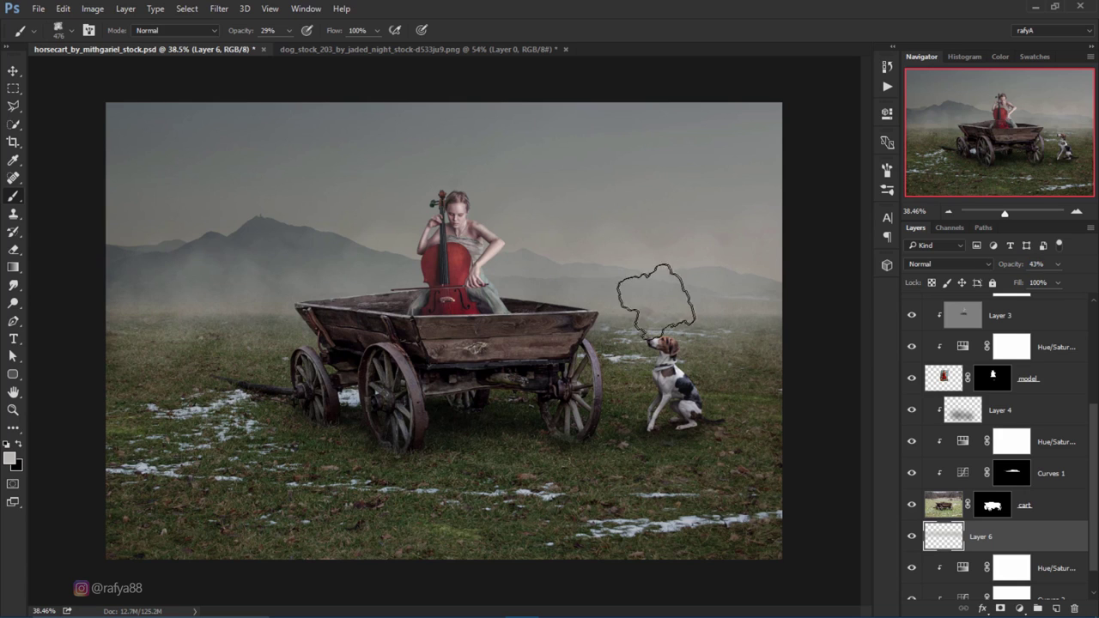
drag(584, 319, 707, 311)
click(722, 313)
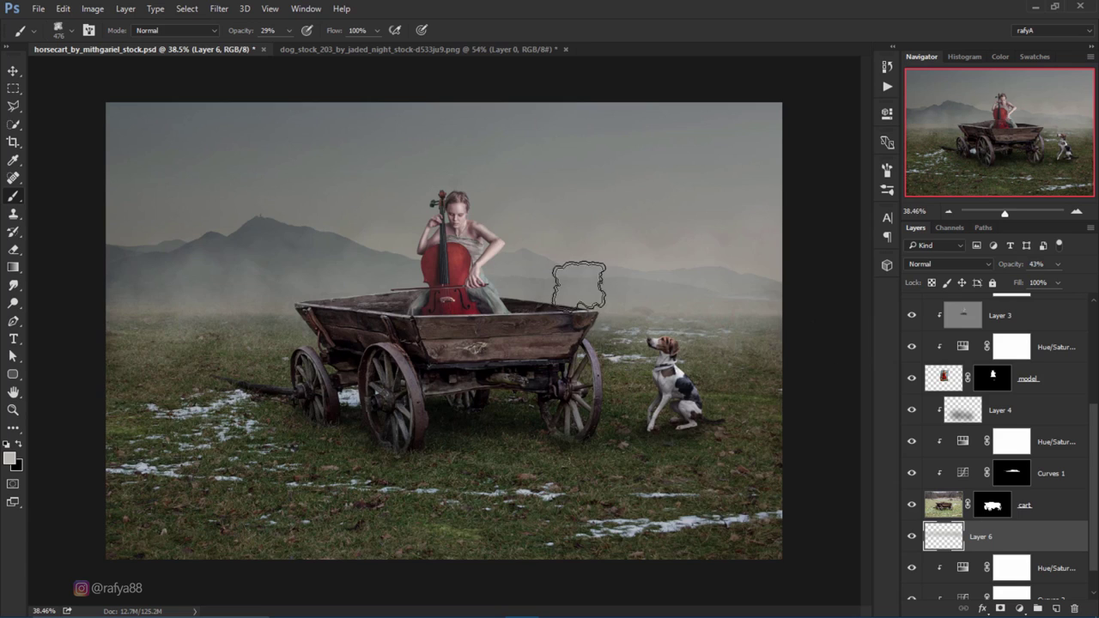
scroll(577, 275, down, 2)
scroll(578, 279, up, 1)
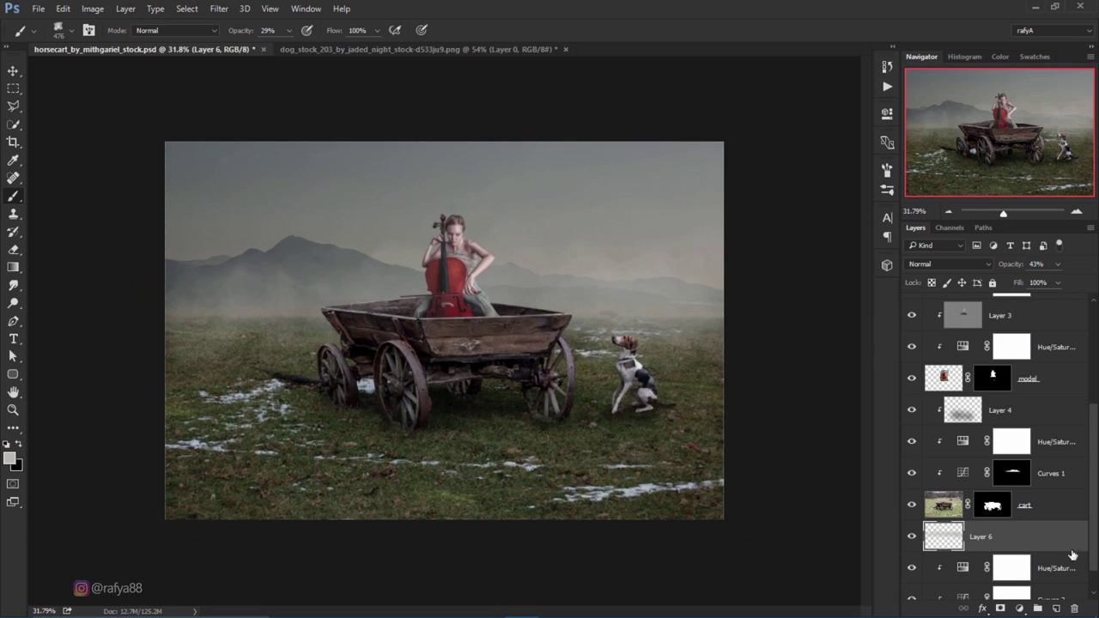
Step: On another new layer, paint faint fog across the sky and cart at 50% opacity
click(1056, 609)
right_click(544, 251)
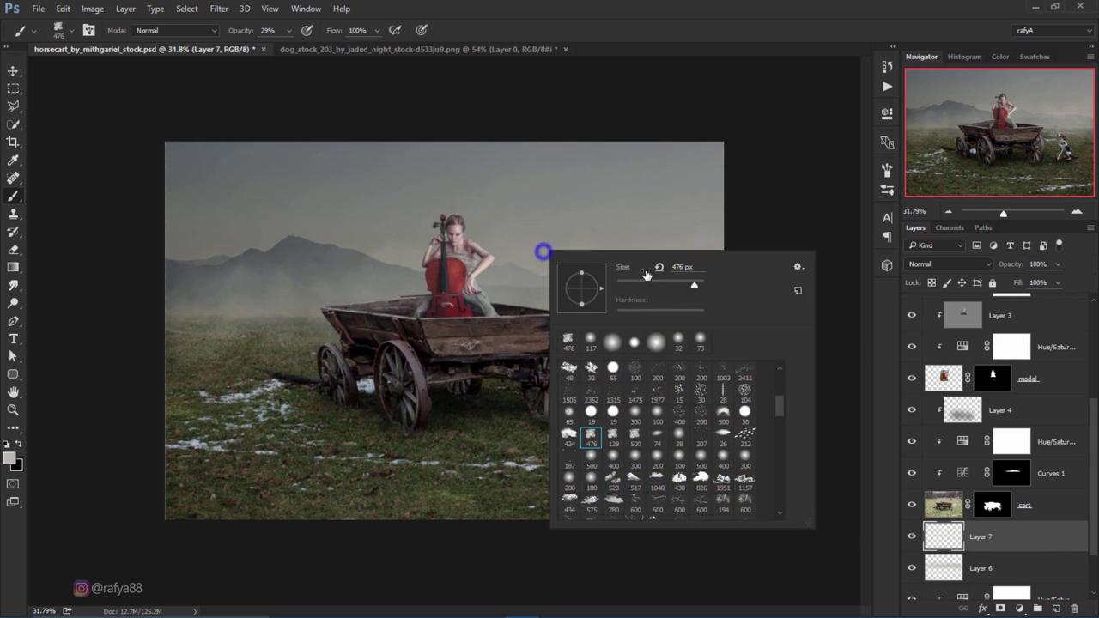
click(505, 288)
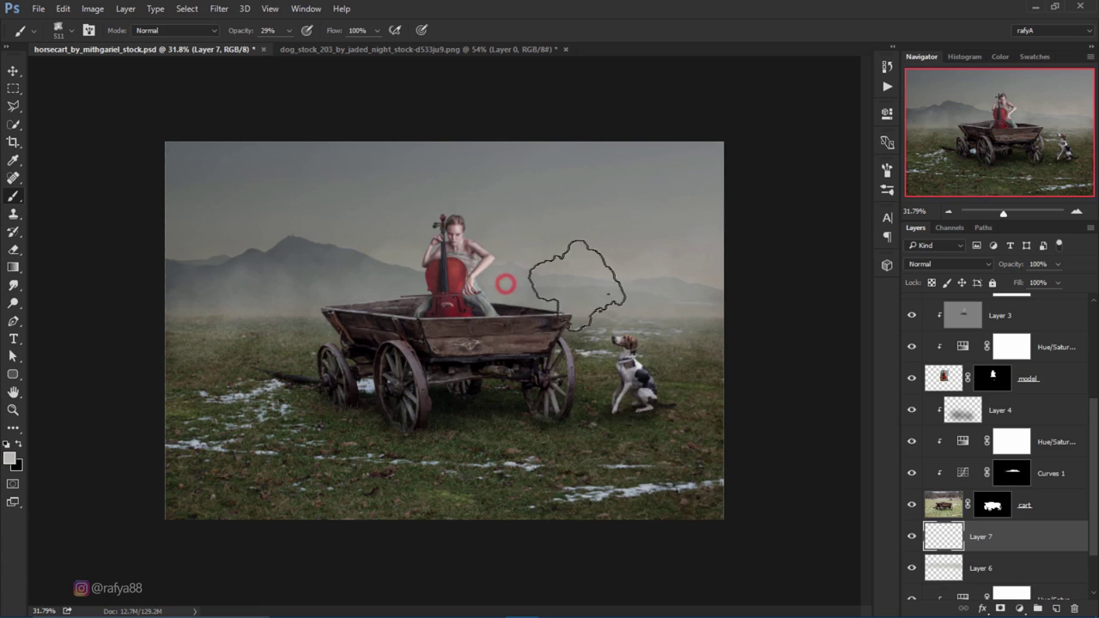
drag(535, 289, 683, 314)
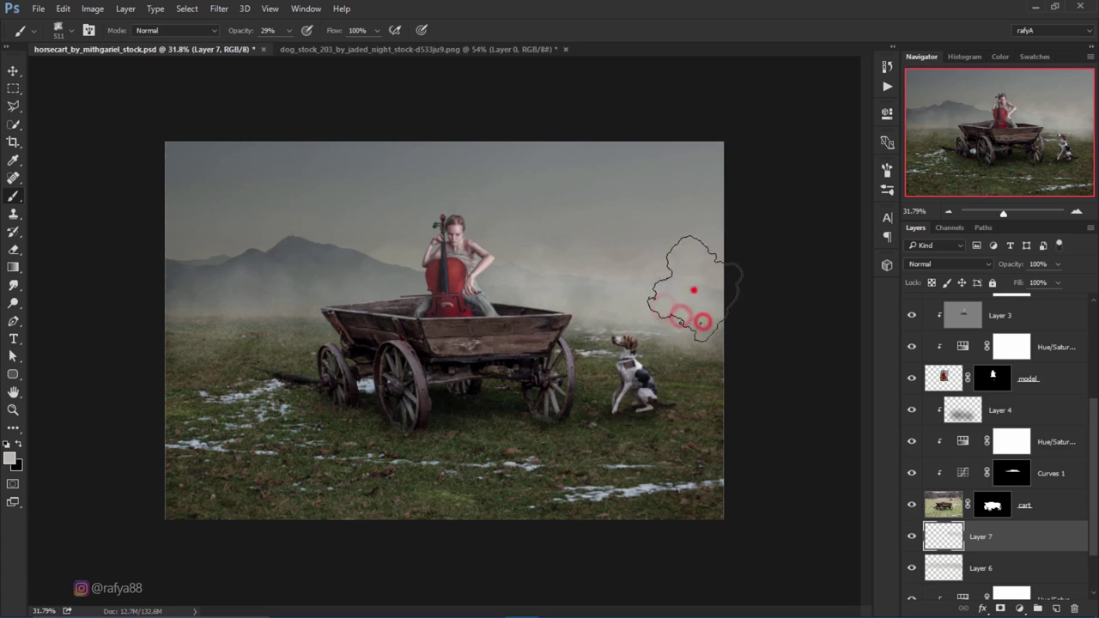
drag(601, 296, 147, 318)
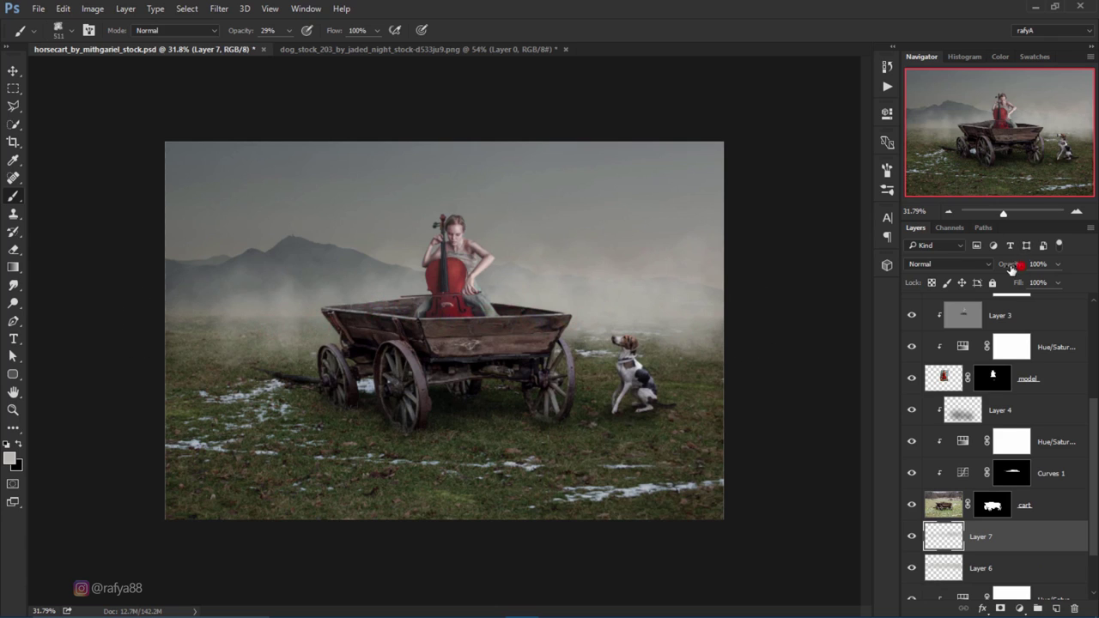
drag(1012, 269, 1001, 269)
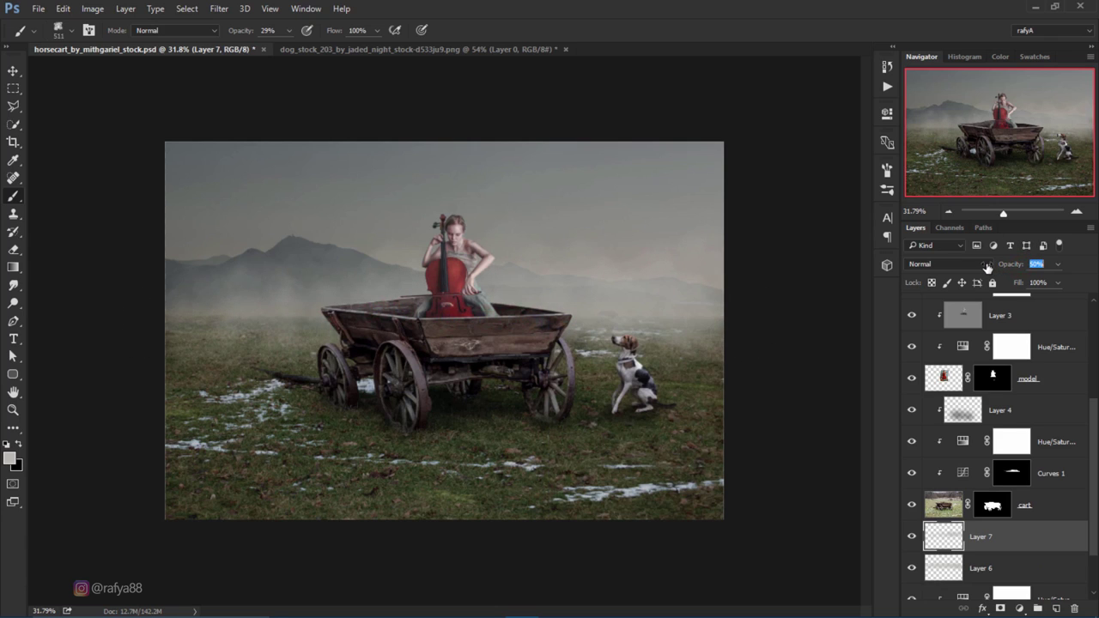
Step: Spread faint fog near the dog, across the field's left edge and the cart's left side
drag(564, 350, 655, 348)
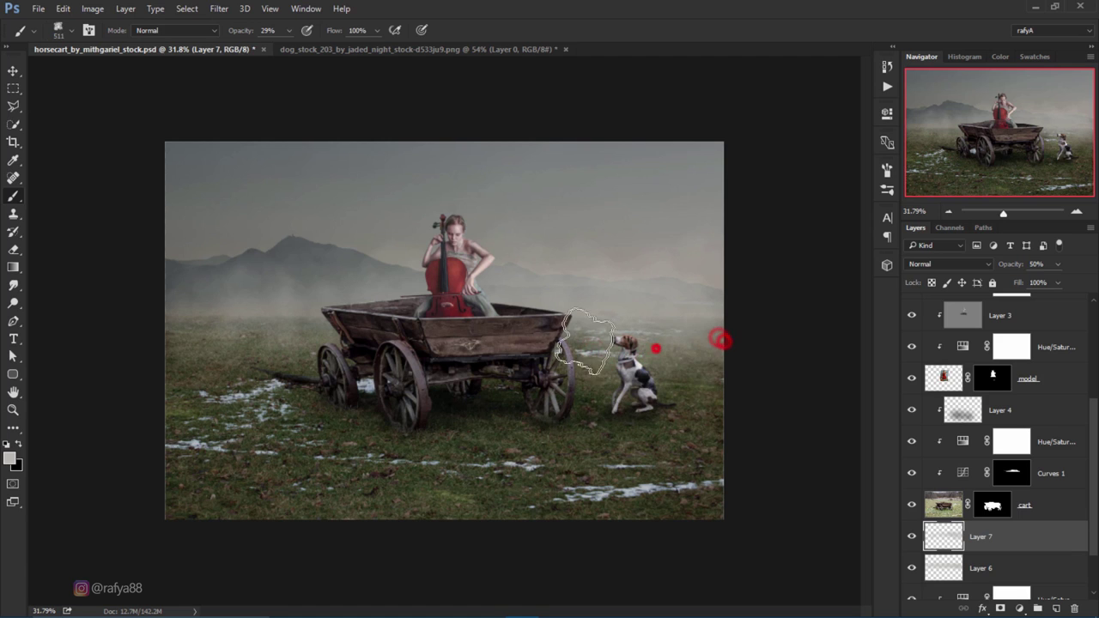
drag(592, 318, 171, 325)
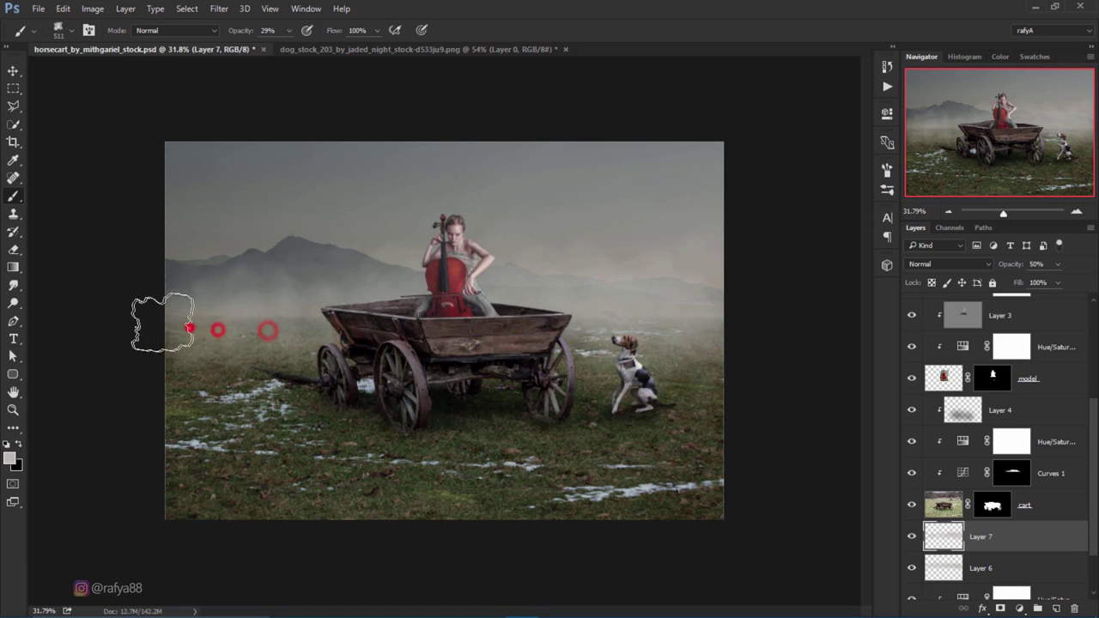
click(687, 339)
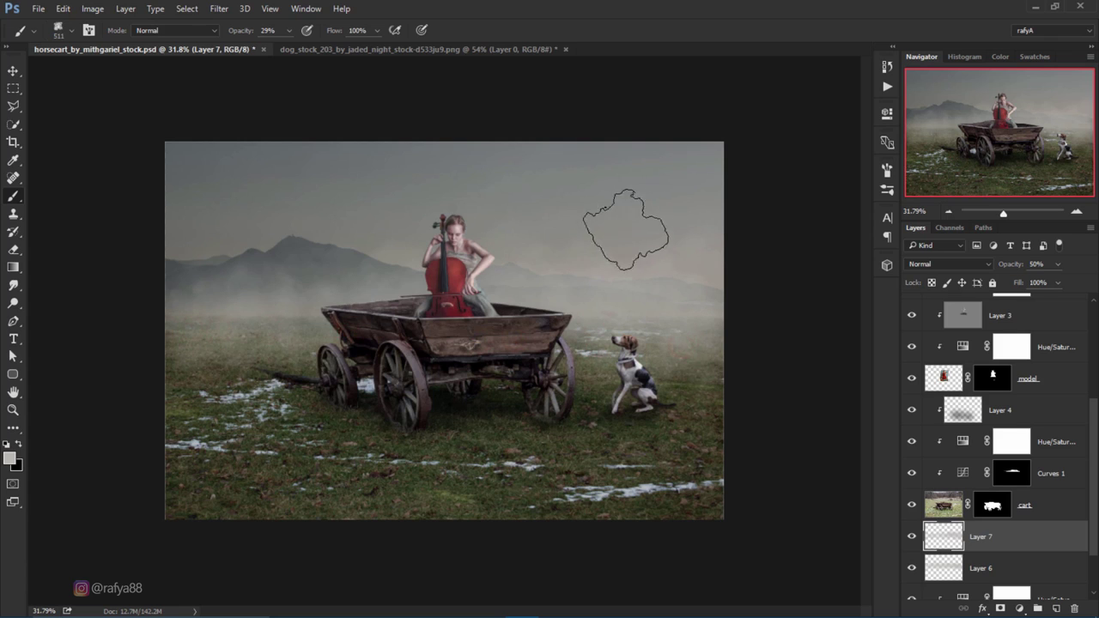
drag(336, 326, 194, 326)
scroll(590, 270, down, 5)
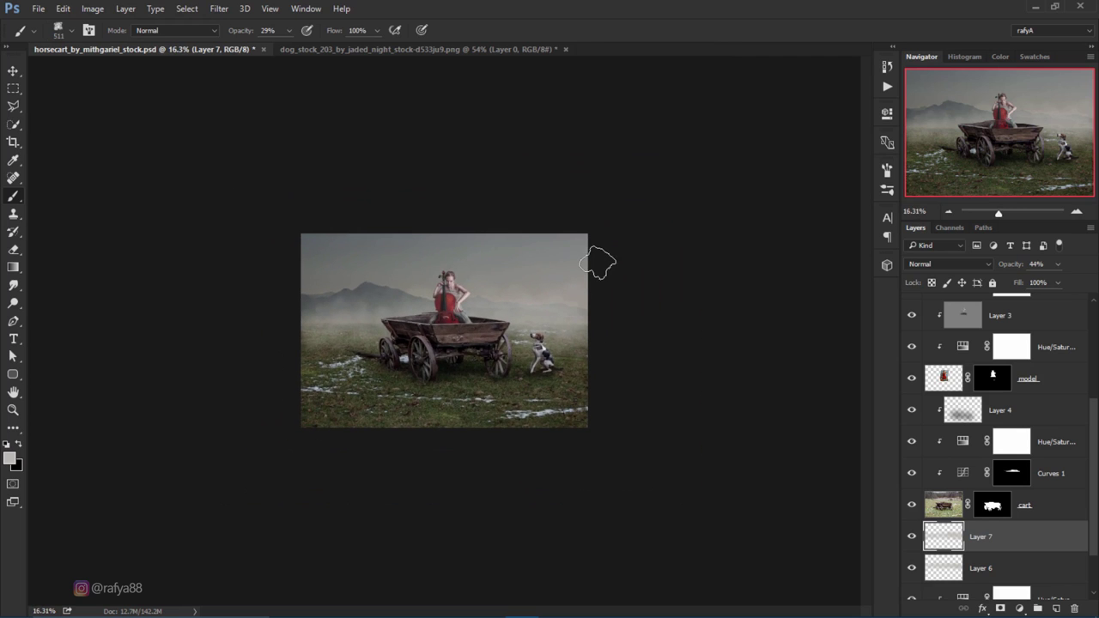
scroll(599, 264, up, 5)
scroll(1012, 391, up, 2)
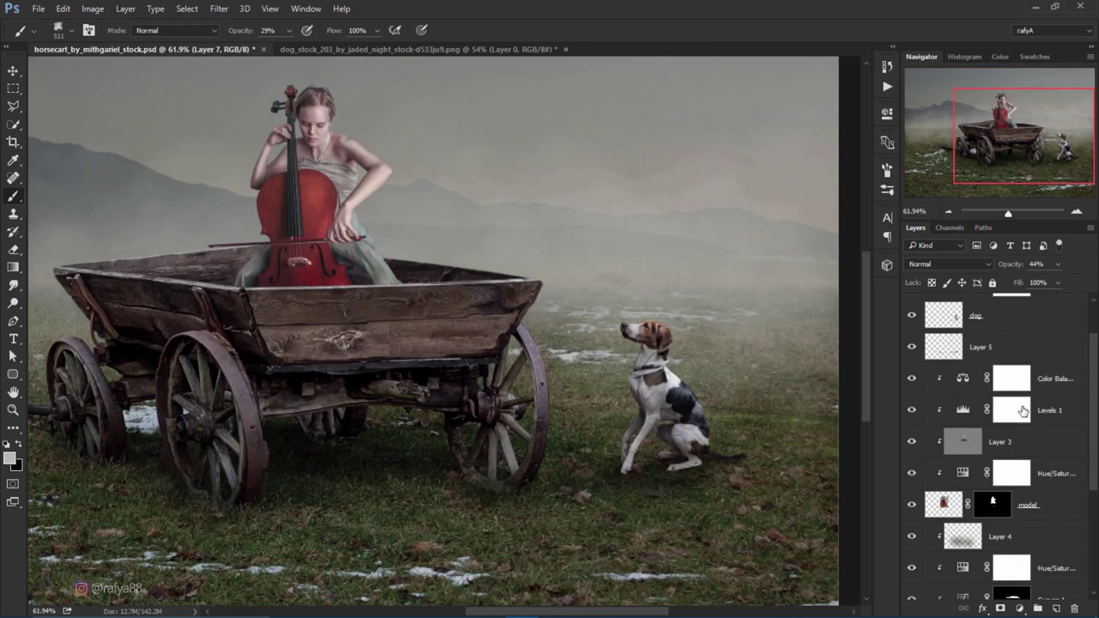
scroll(1012, 391, up, 2)
Step: On the dog layer, use the Dodge tool to lighten the dog's head, ear, chest and collar
click(1012, 387)
scroll(541, 266, up, 2)
click(13, 303)
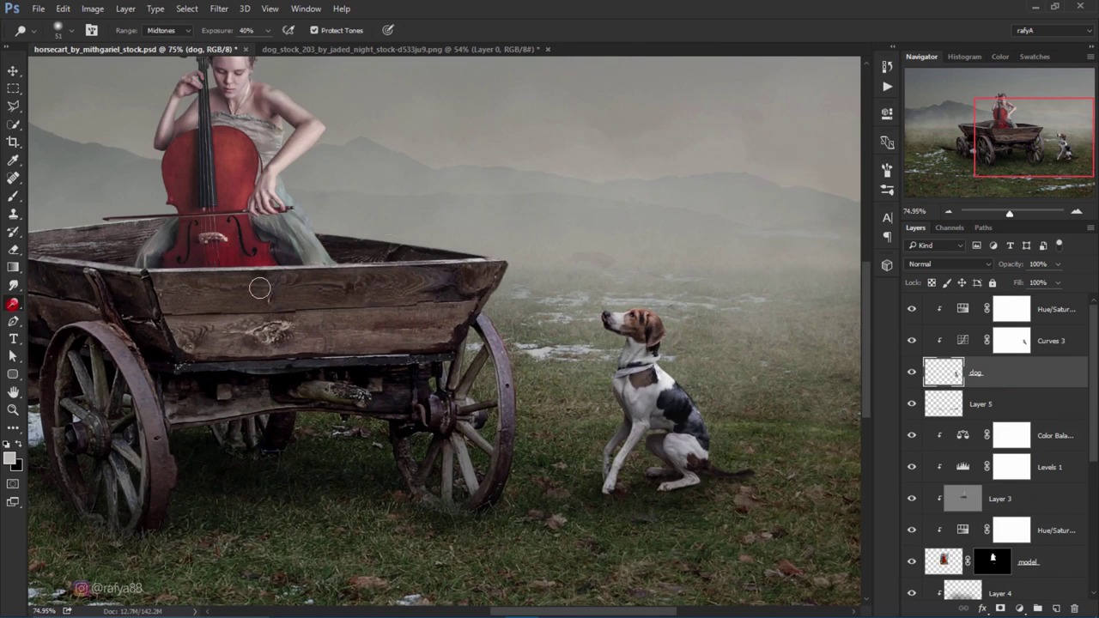
scroll(263, 85, up, 2)
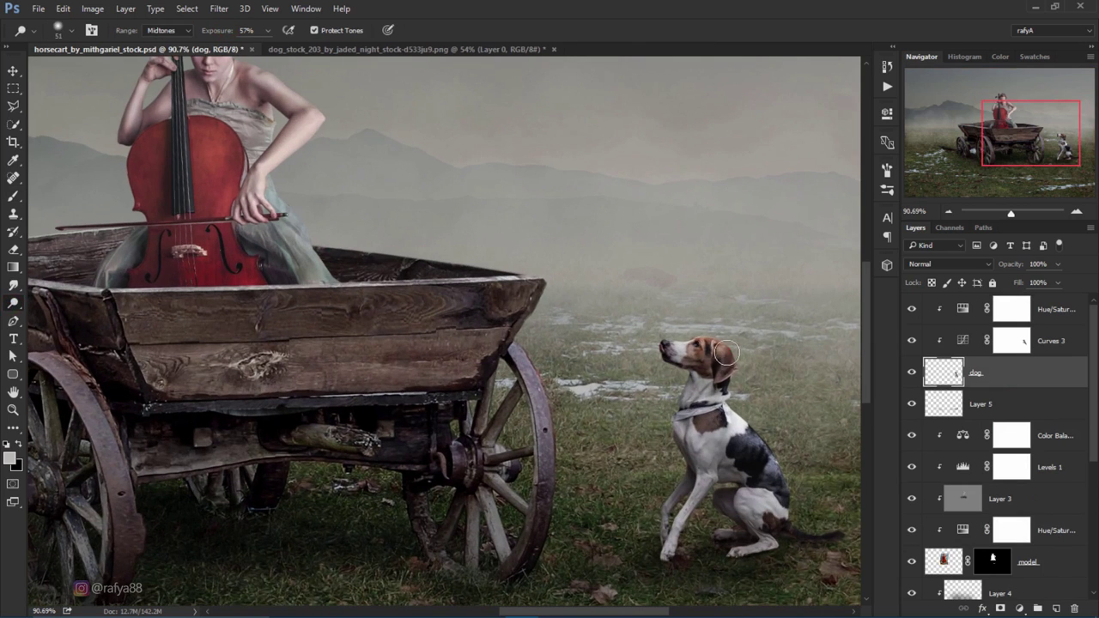
drag(726, 352, 729, 369)
drag(690, 337, 788, 502)
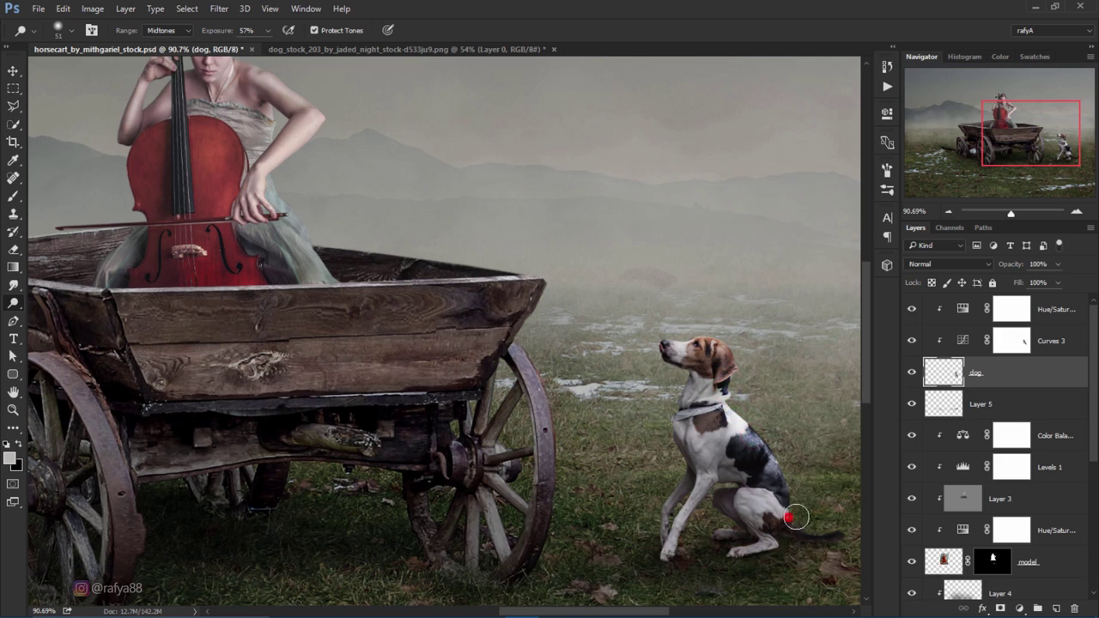
drag(690, 430, 711, 387)
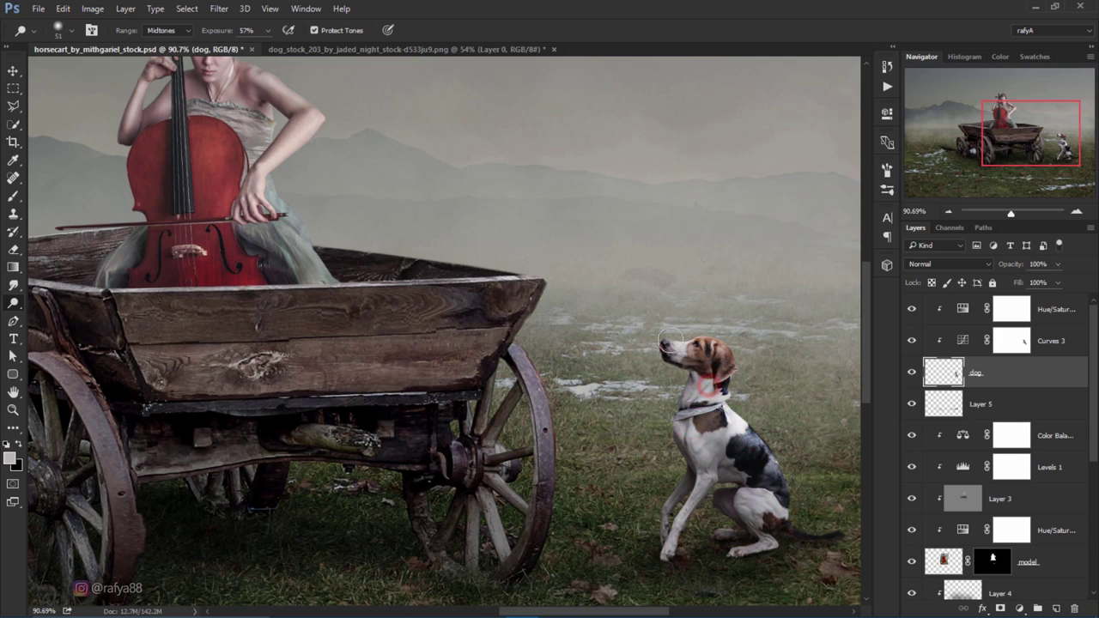
click(717, 332)
scroll(527, 253, down, 3)
scroll(527, 253, down, 3)
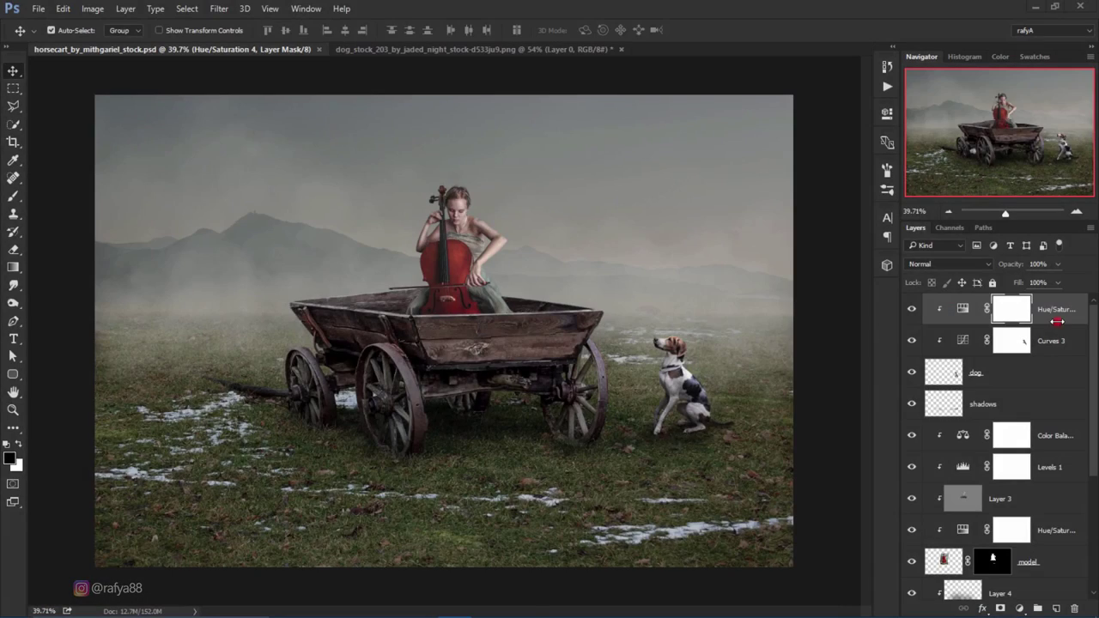
Step: On a new layer, set a near-white foreground and choose the music-note brush tip
click(1056, 608)
key(x)
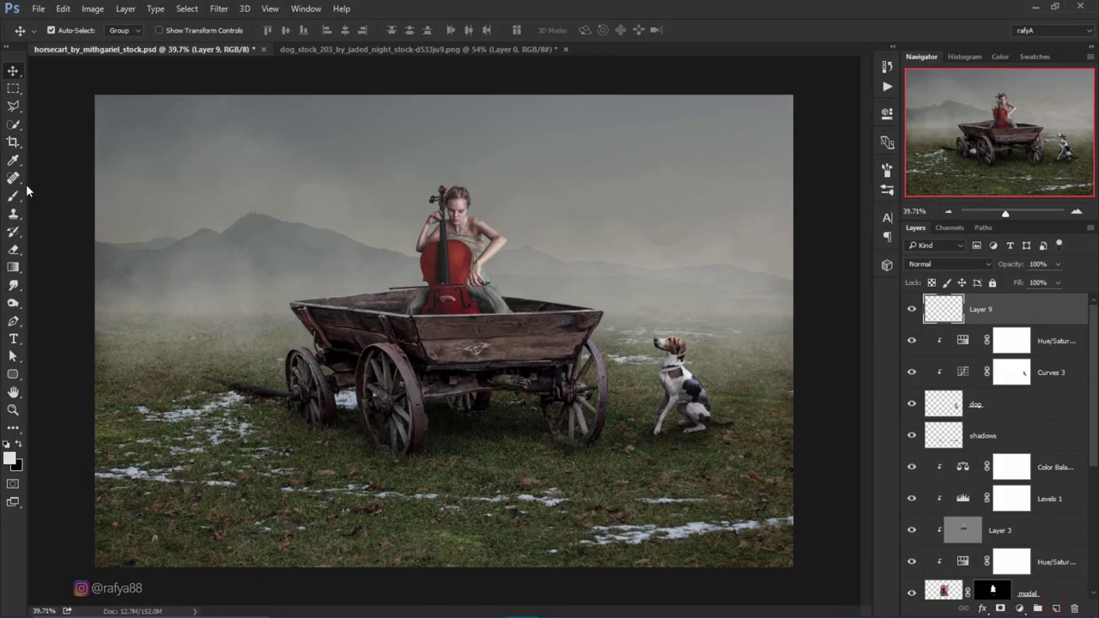
click(12, 197)
right_click(557, 191)
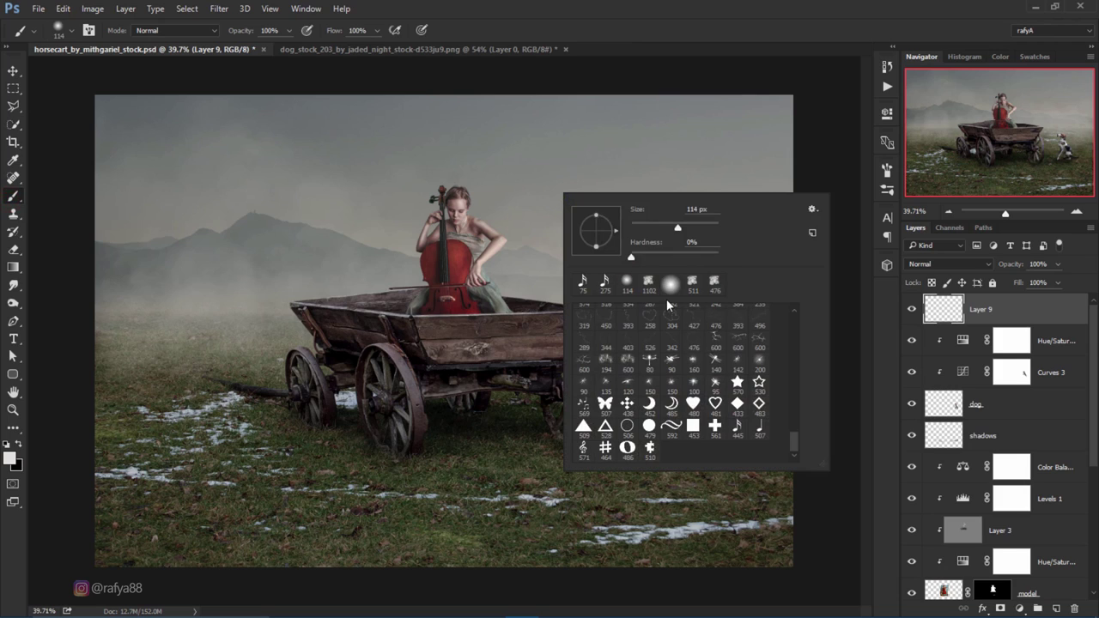
click(736, 430)
click(10, 459)
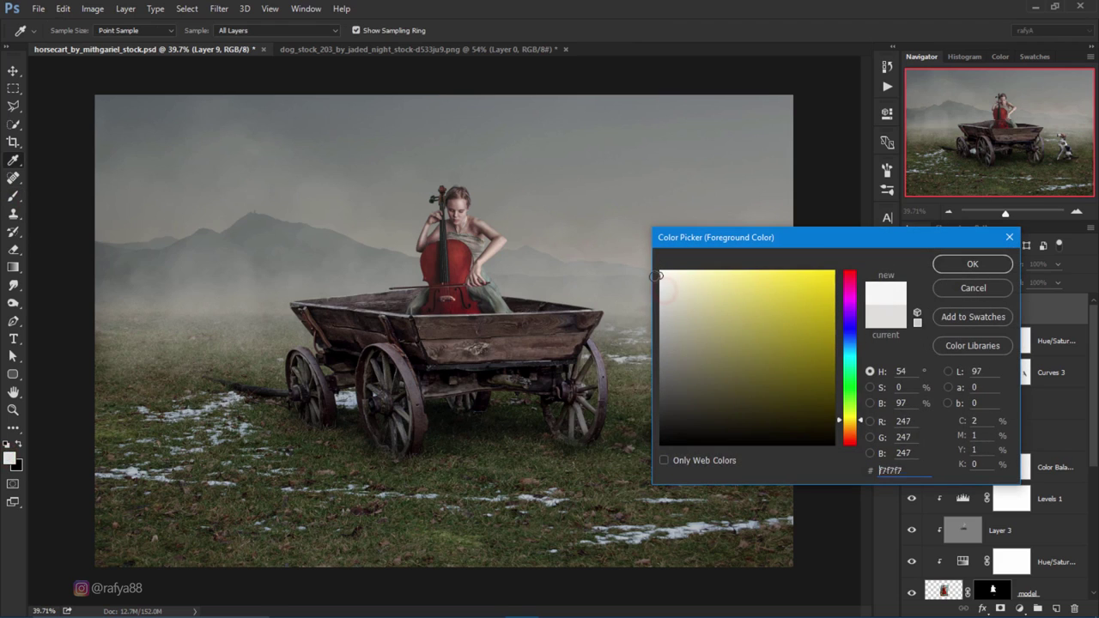
click(973, 264)
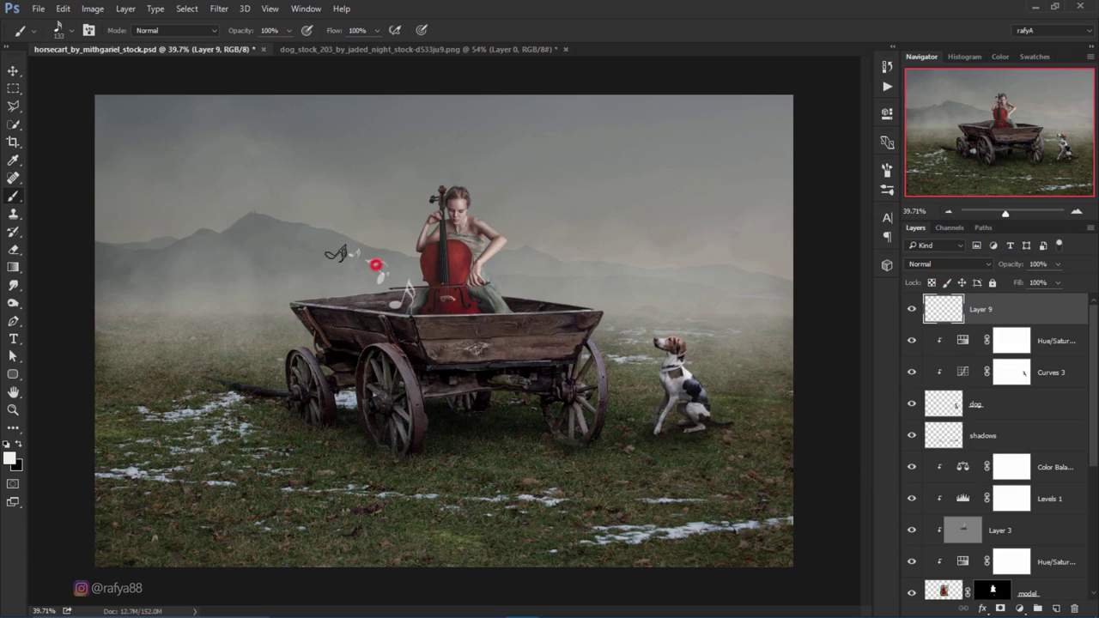
Step: Undo the stray note and make the music-note brush smaller
scroll(381, 233, up, 2)
key(ctrl+z)
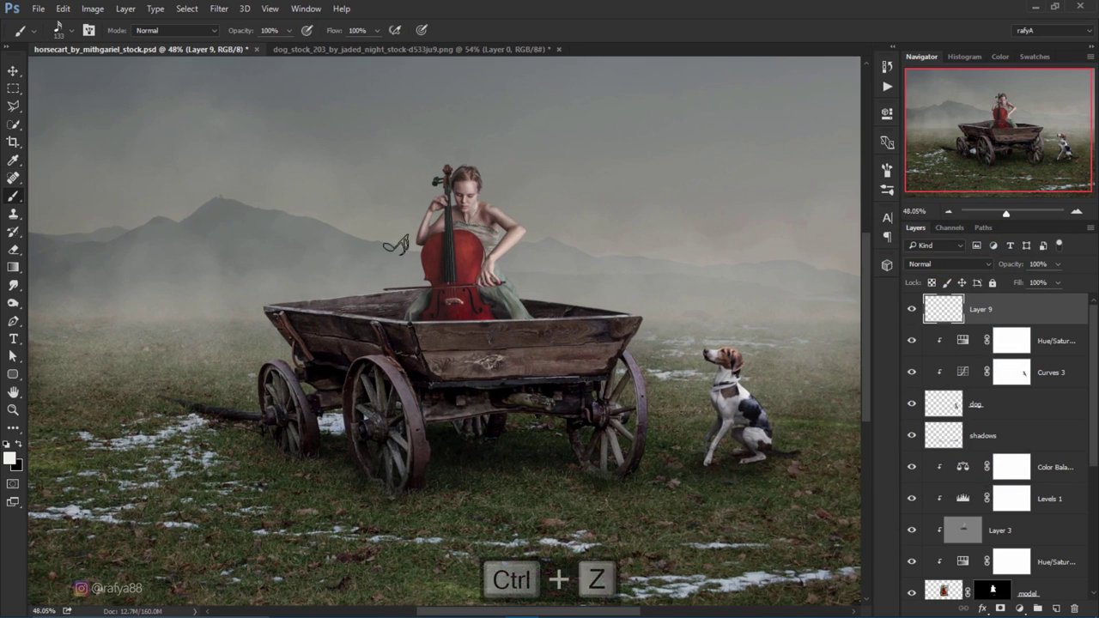
scroll(395, 246, up, 2)
right_click(477, 201)
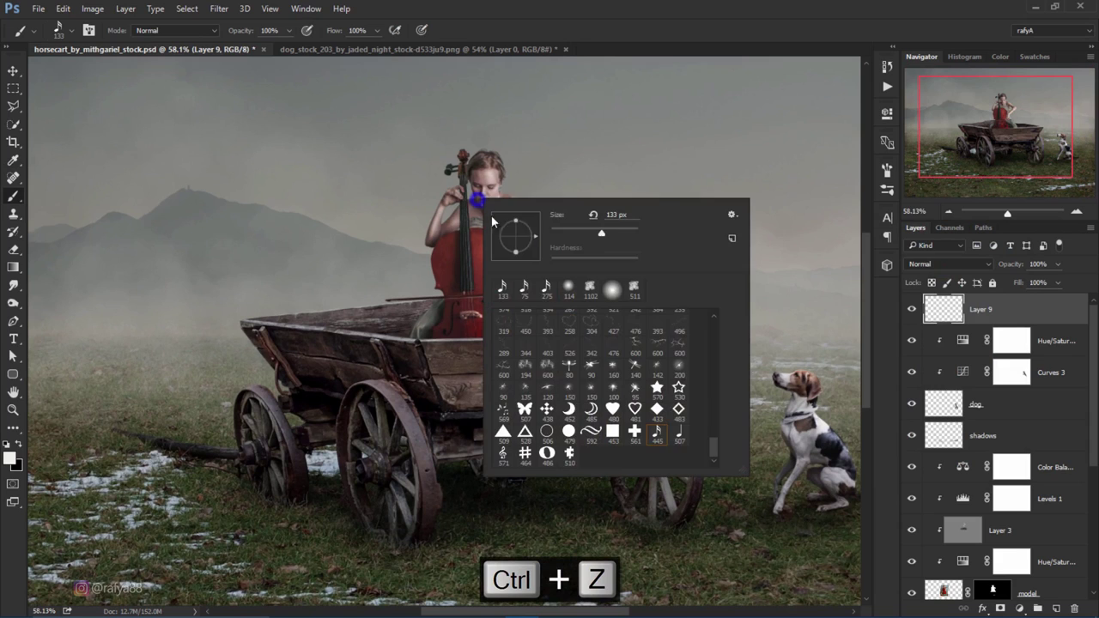
drag(601, 233, 587, 229)
click(395, 272)
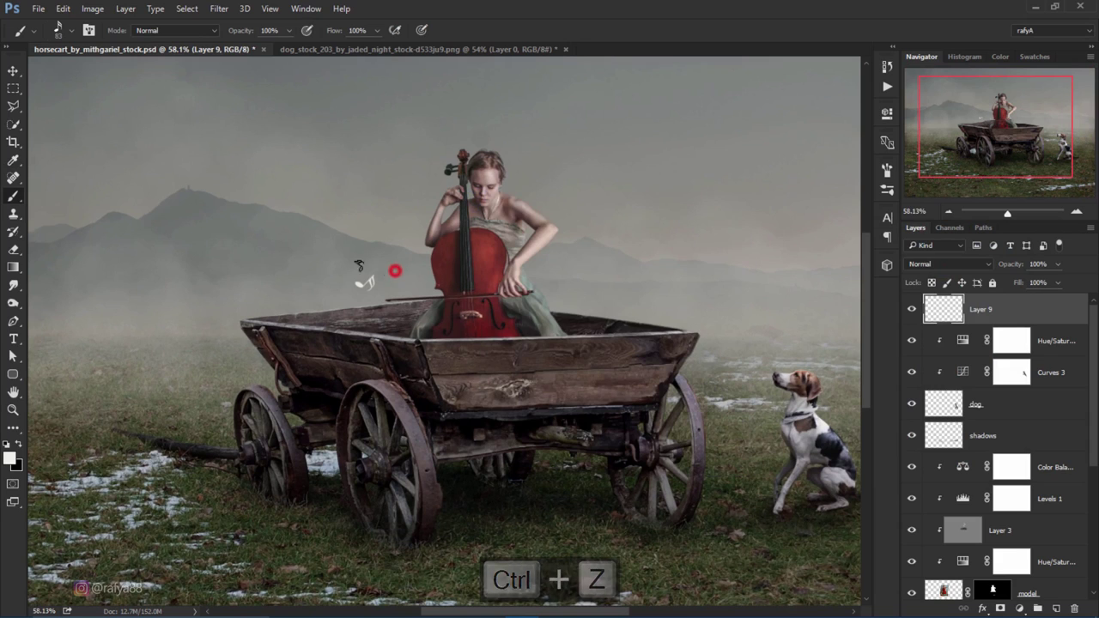
Step: Stamp a trail of white notes from the cello leftward over the mountains to the upper left
click(399, 270)
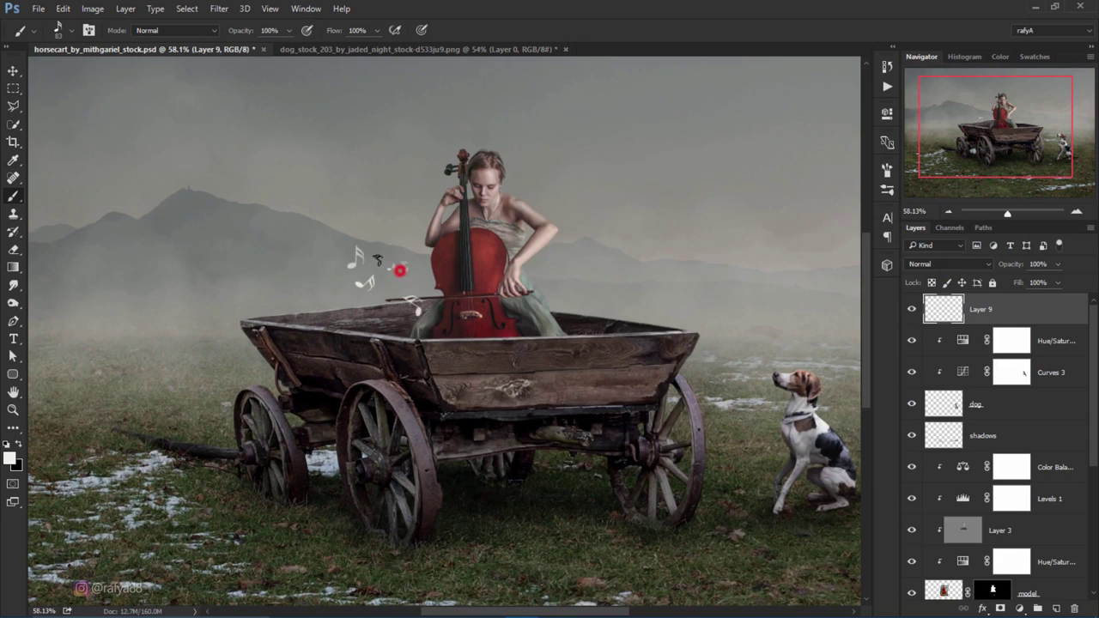
click(397, 271)
click(398, 271)
click(297, 253)
click(322, 249)
click(263, 231)
click(167, 245)
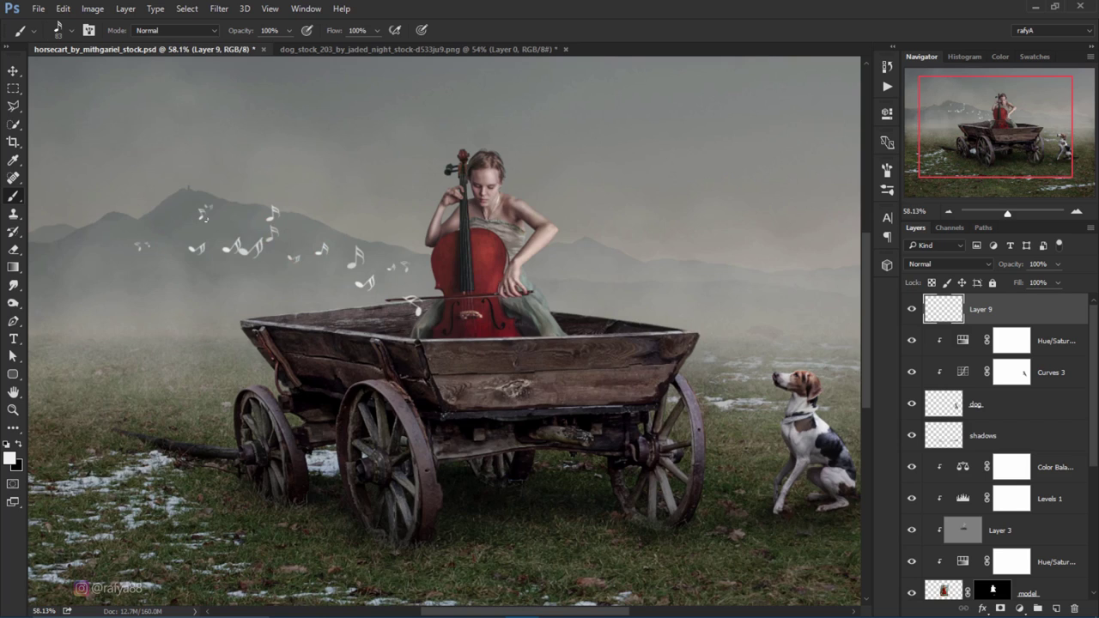
scroll(167, 245, down, 2)
scroll(215, 258, up, 1)
click(319, 272)
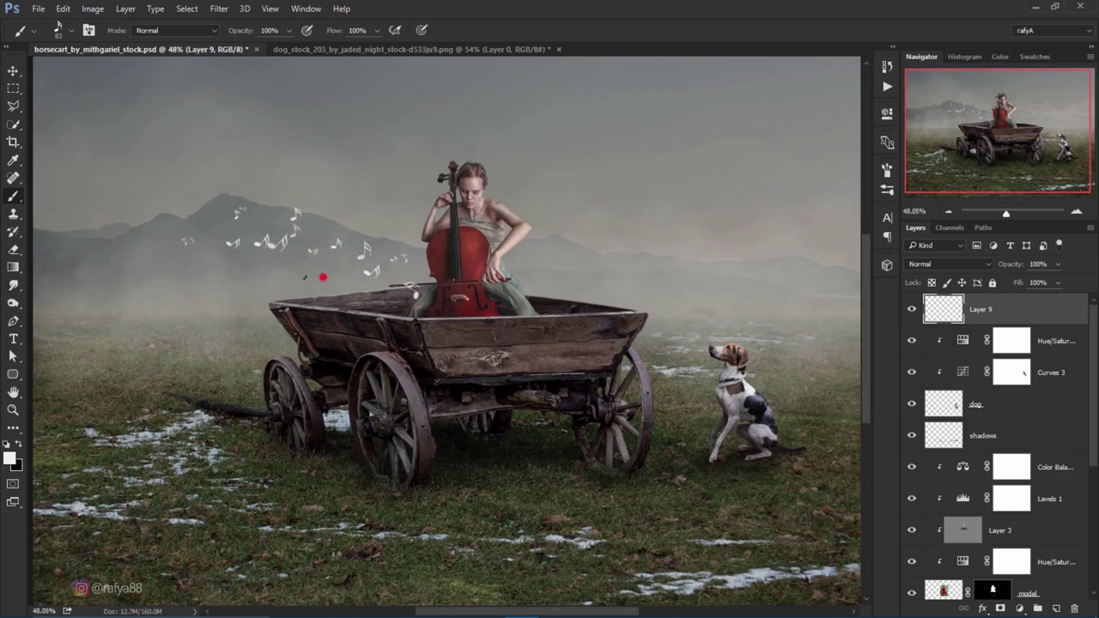
click(189, 182)
click(138, 178)
Step: Lower the notes layer opacity to 68%
scroll(221, 225, down, 1)
scroll(222, 225, down, 1)
scroll(222, 225, up, 1)
scroll(260, 210, up, 2)
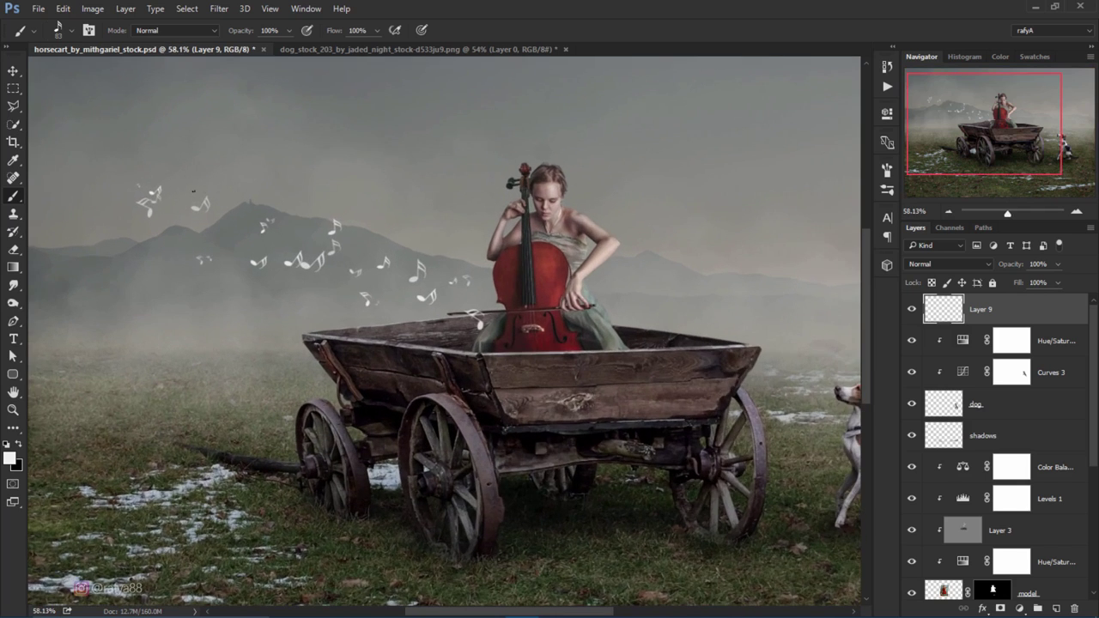
scroll(260, 202, up, 1)
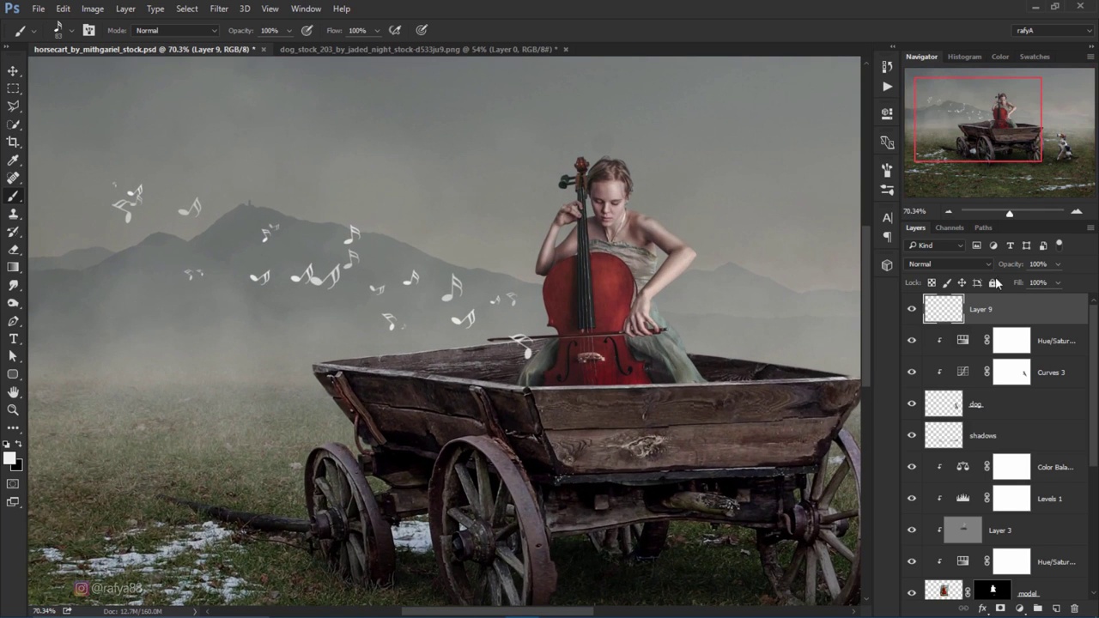
drag(1024, 269, 990, 266)
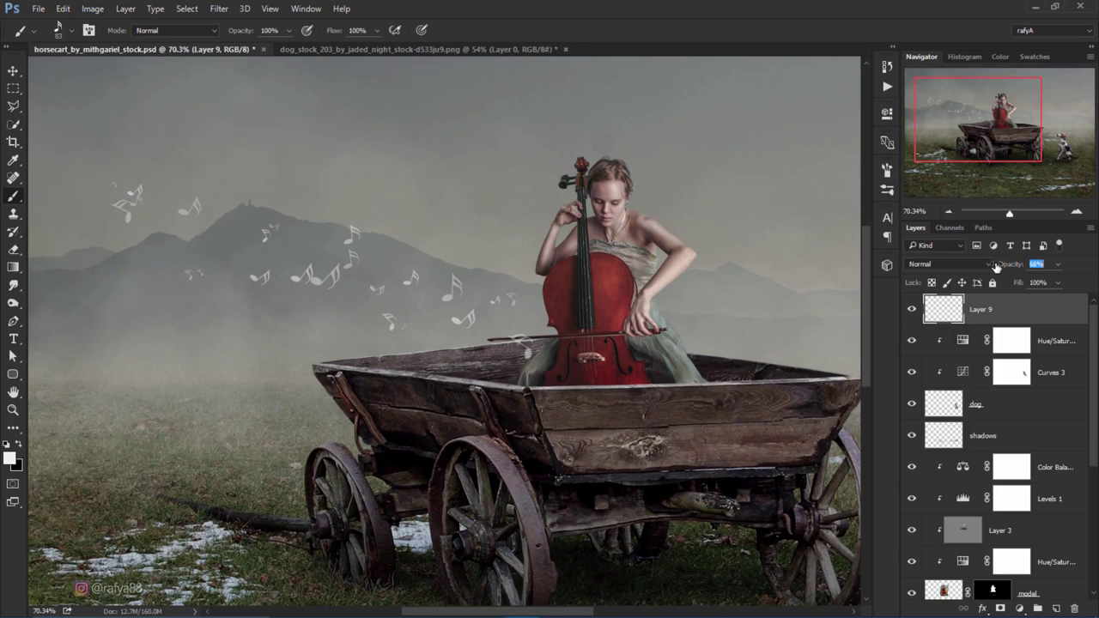
Step: Confirm the notes layer's 68% opacity and switch to the treble-clef brush tip
key(Return)
right_click(414, 262)
click(439, 517)
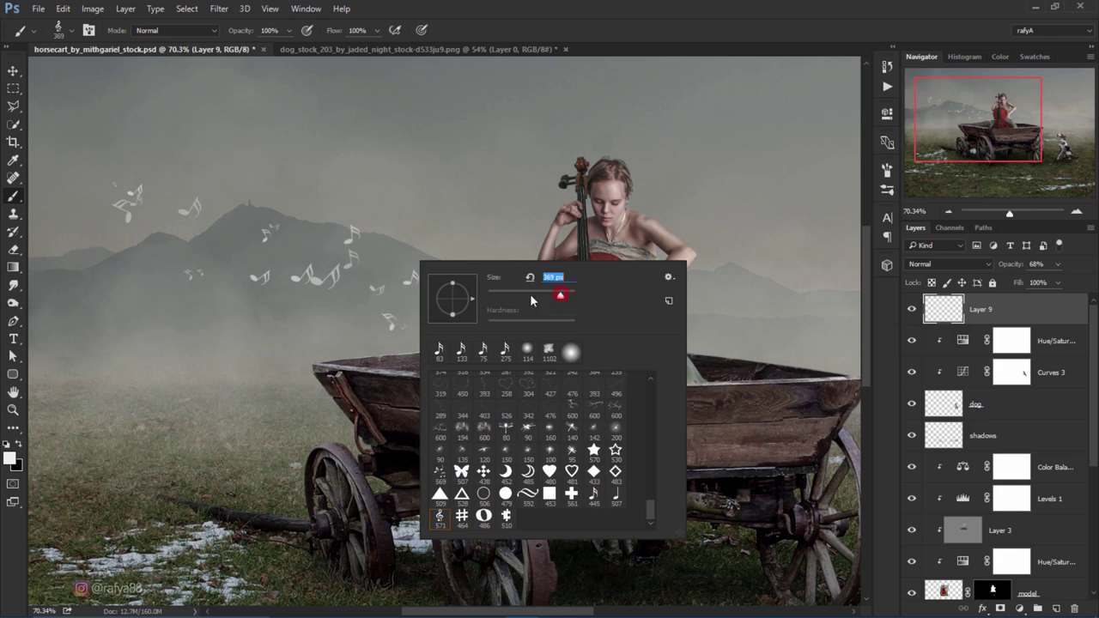
click(323, 247)
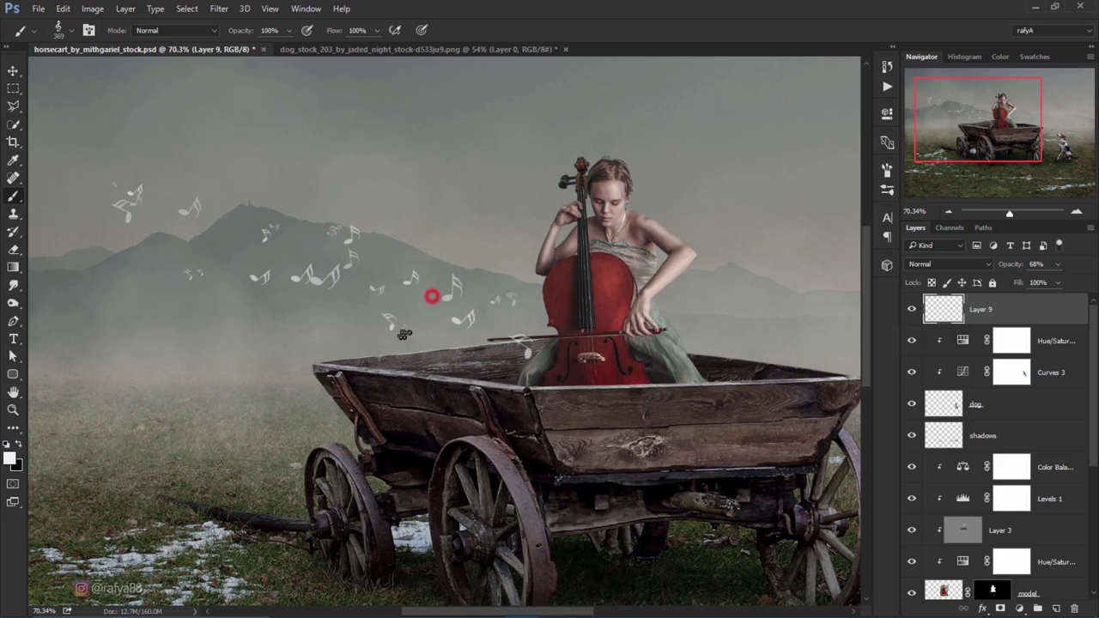
Step: Undo the oversized clef and resize the treble-clef brush to 136 px
click(425, 294)
key(ctrl+z)
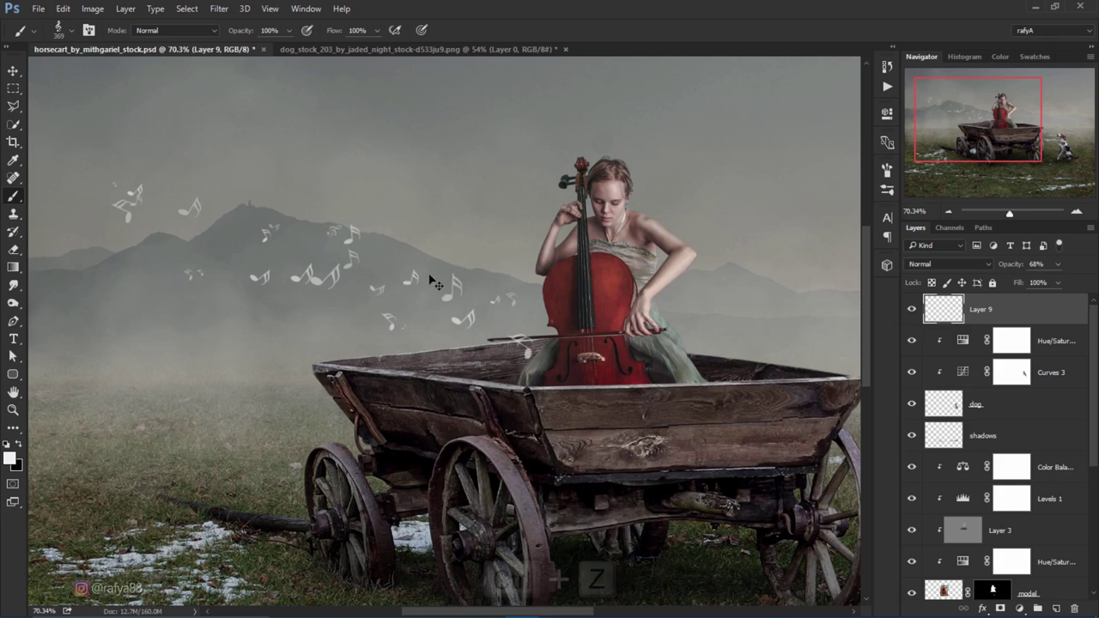
right_click(463, 230)
text(136)
key(Return)
click(426, 307)
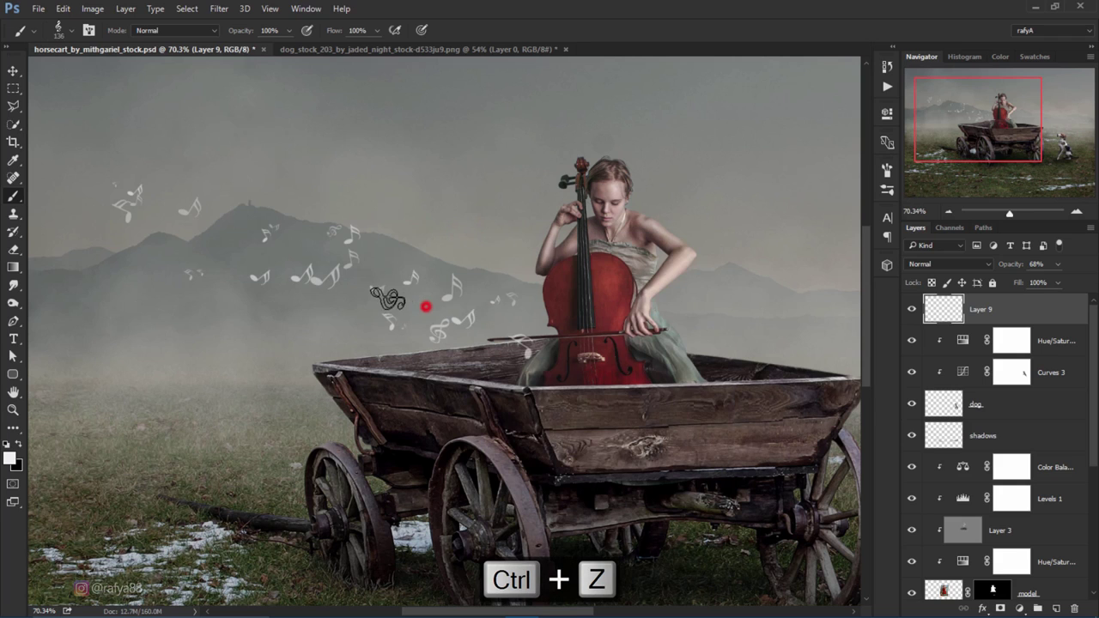
Step: Stamp white clefs among the notes, over the mountains and up into the sky
click(317, 259)
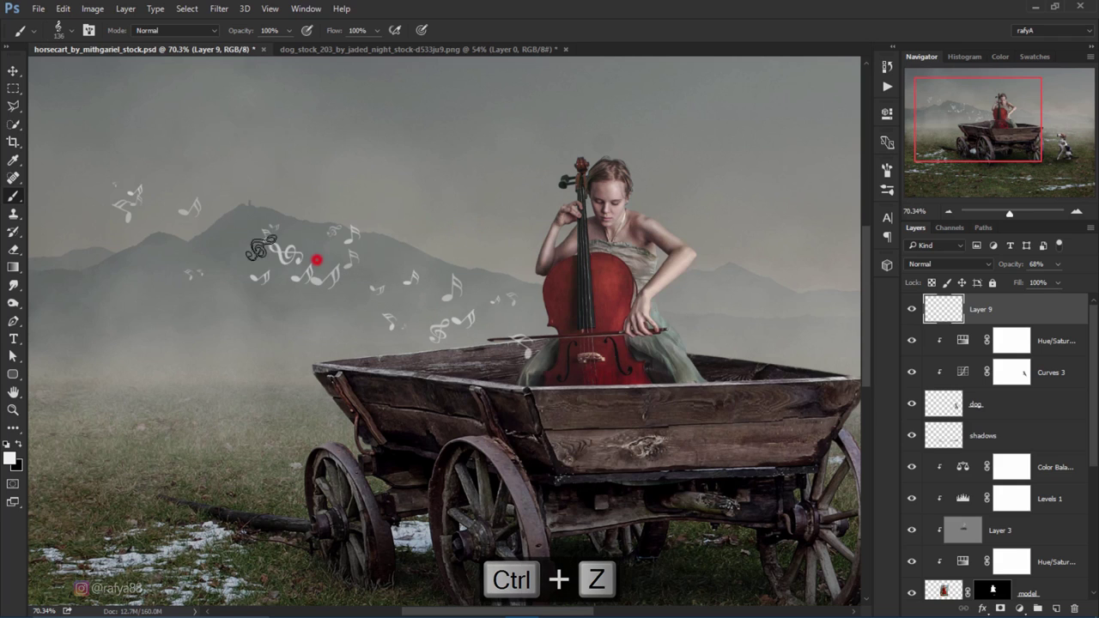
click(201, 246)
click(129, 249)
click(84, 178)
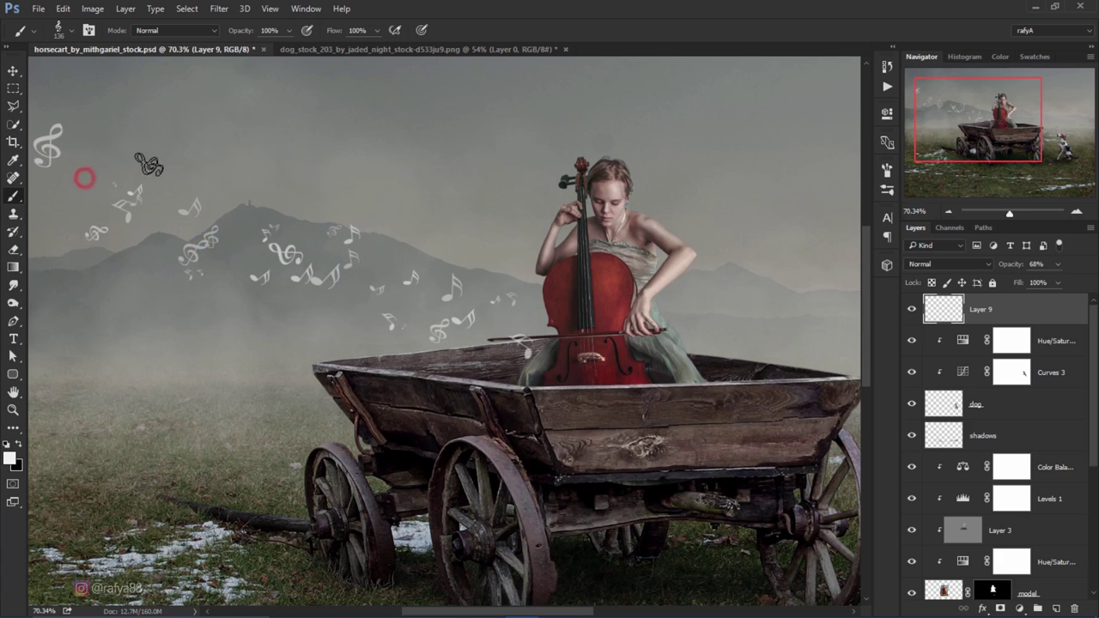
click(185, 203)
click(176, 135)
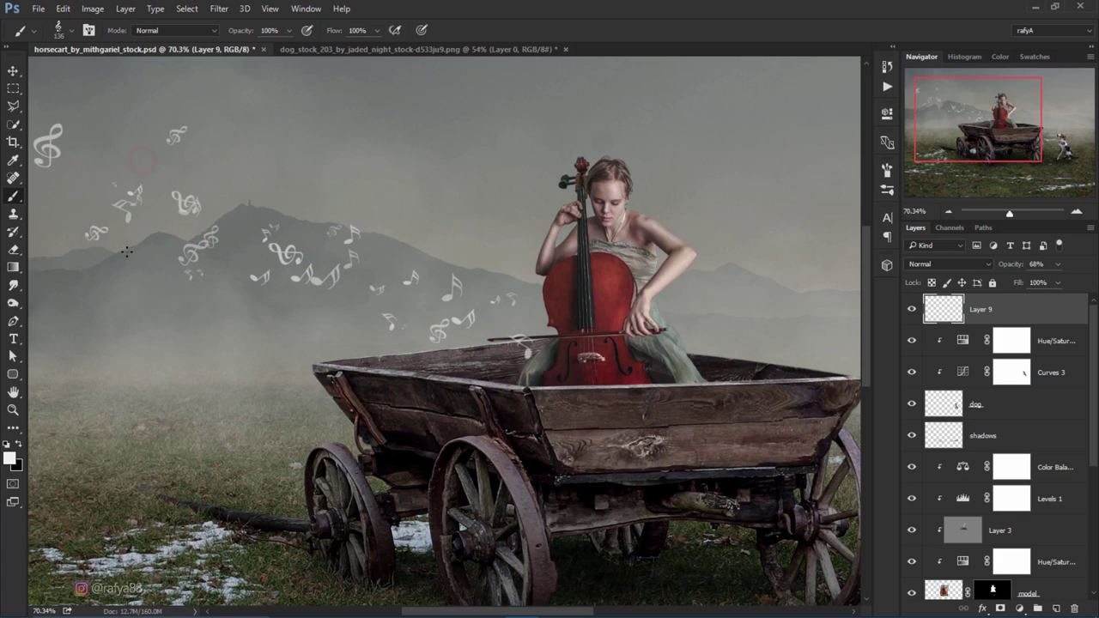
click(127, 254)
Step: Add more clefs and a small note near the canvas's left edge
scroll(127, 254, down, 3)
click(108, 222)
click(75, 224)
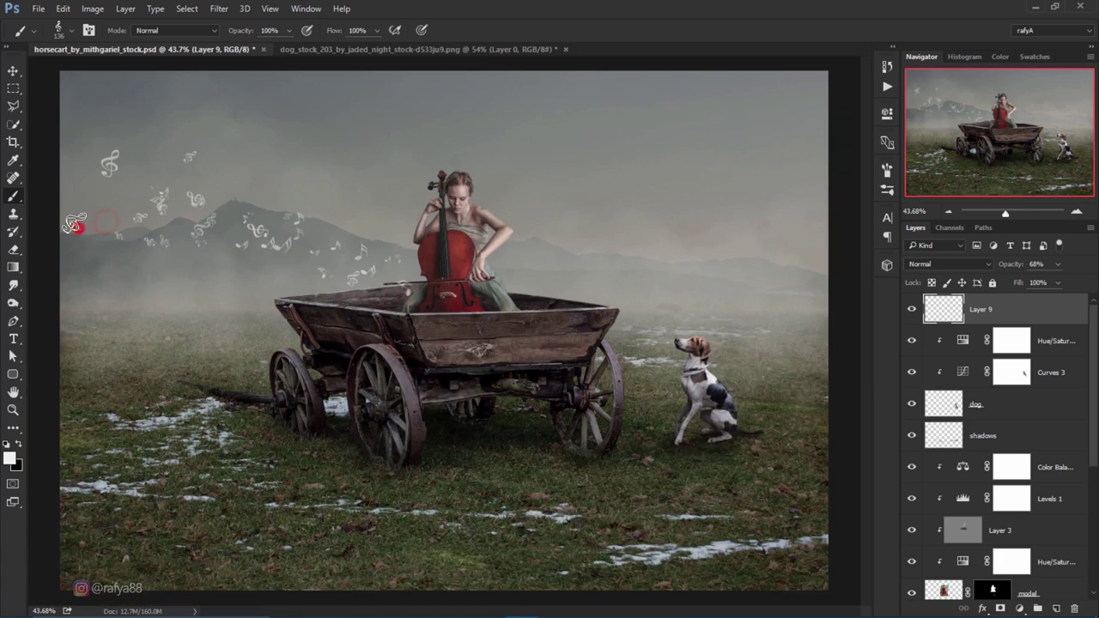
click(74, 164)
click(94, 206)
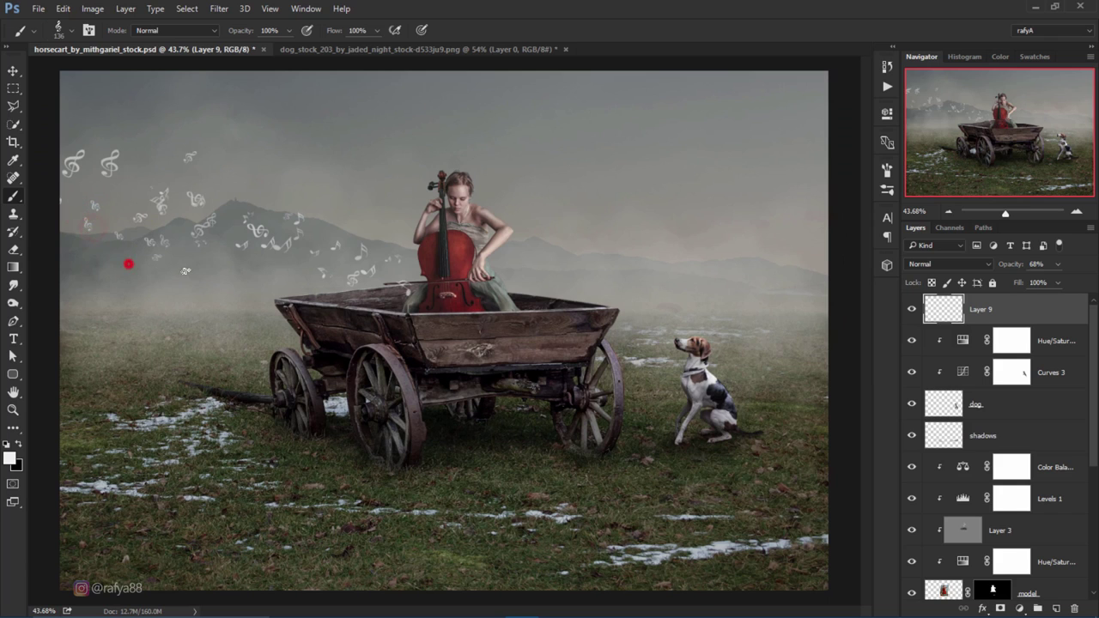
scroll(249, 256, down, 3)
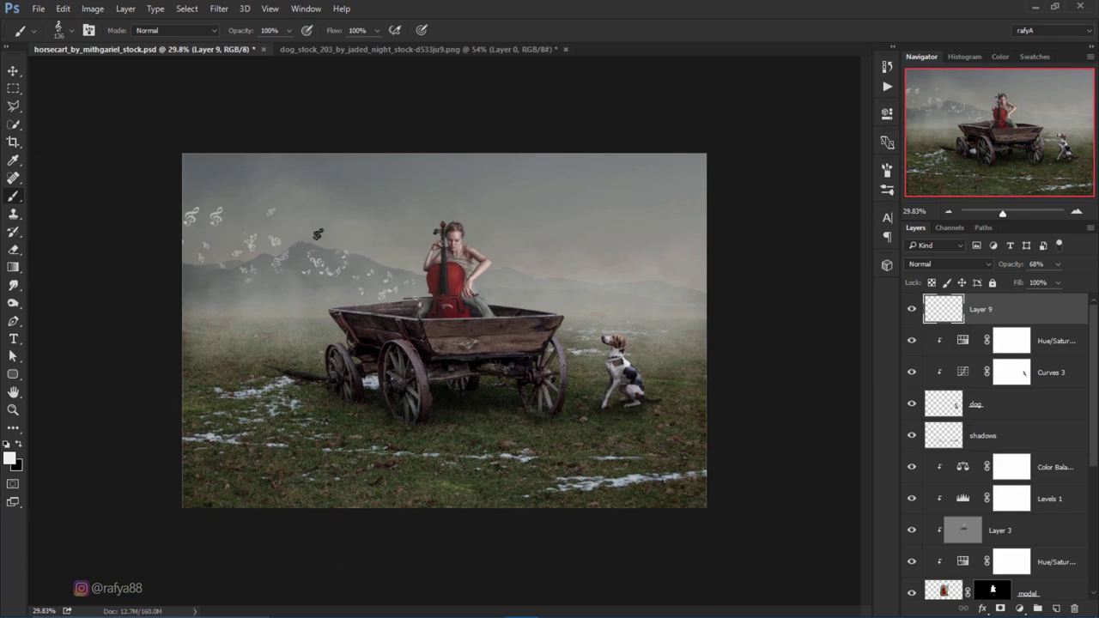
scroll(385, 205, up, 1)
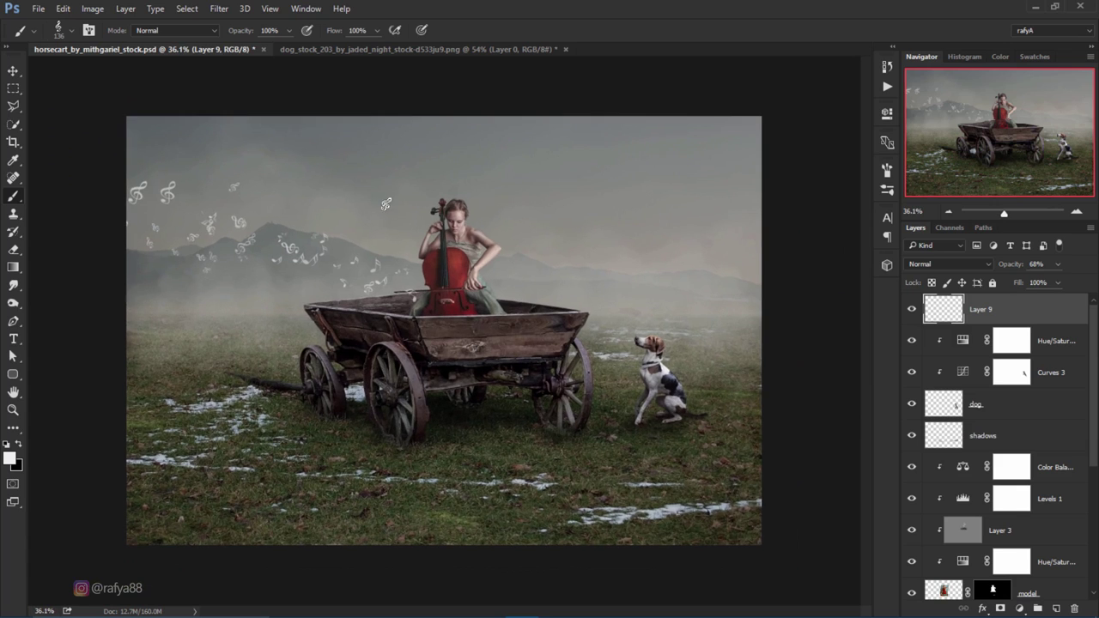
scroll(832, 258, up, 1)
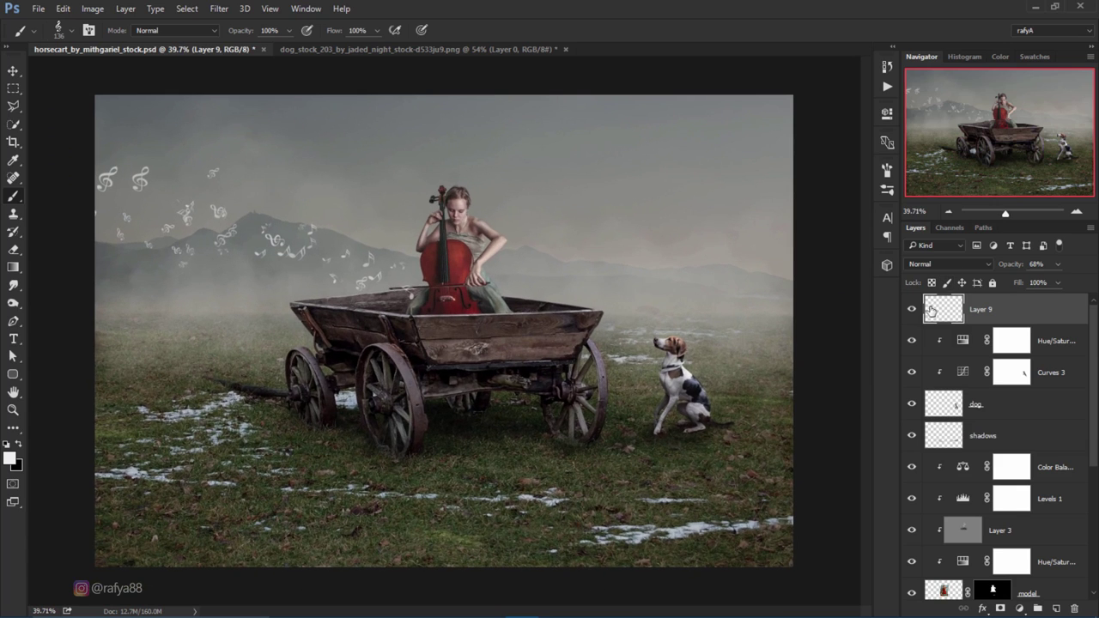
Step: Set the music notes layer to 78% opacity and pick the Blur tool from the Smudge group
drag(1013, 268, 1024, 269)
key(Return)
click(14, 286)
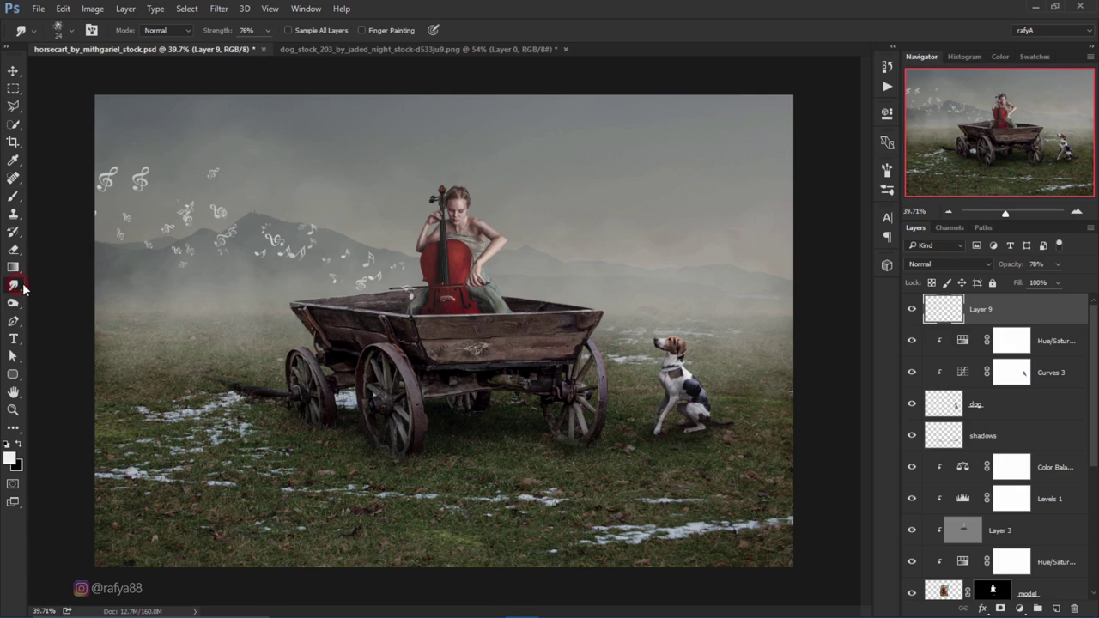
right_click(10, 288)
click(57, 284)
scroll(319, 246, up, 1)
Step: Blur the music notes left of the cellist and toward the upper-left sky
click(354, 255)
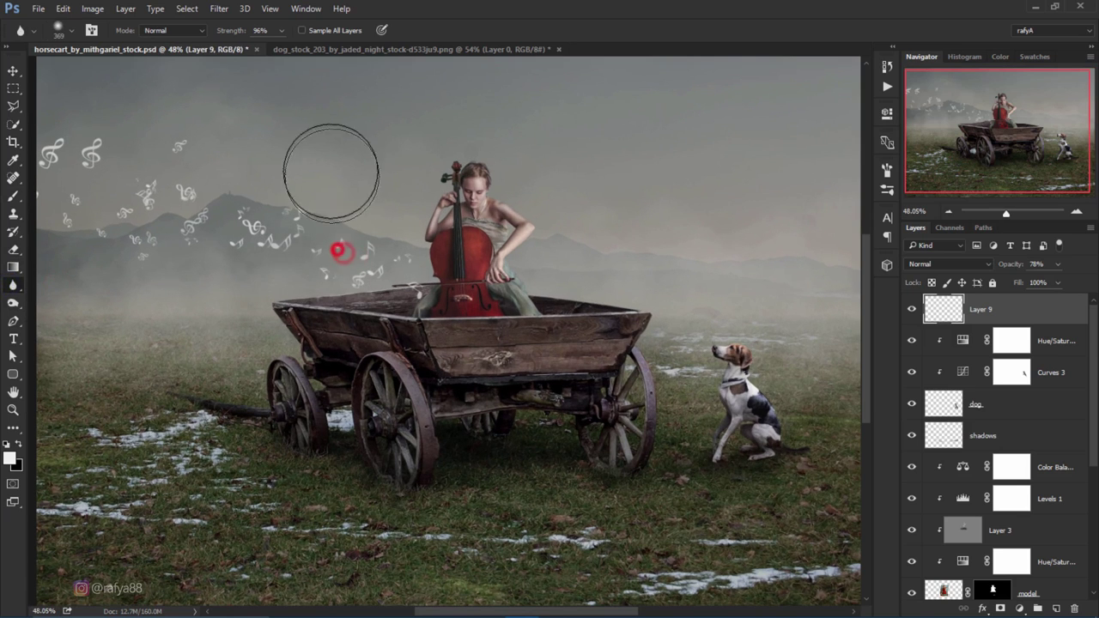
click(201, 211)
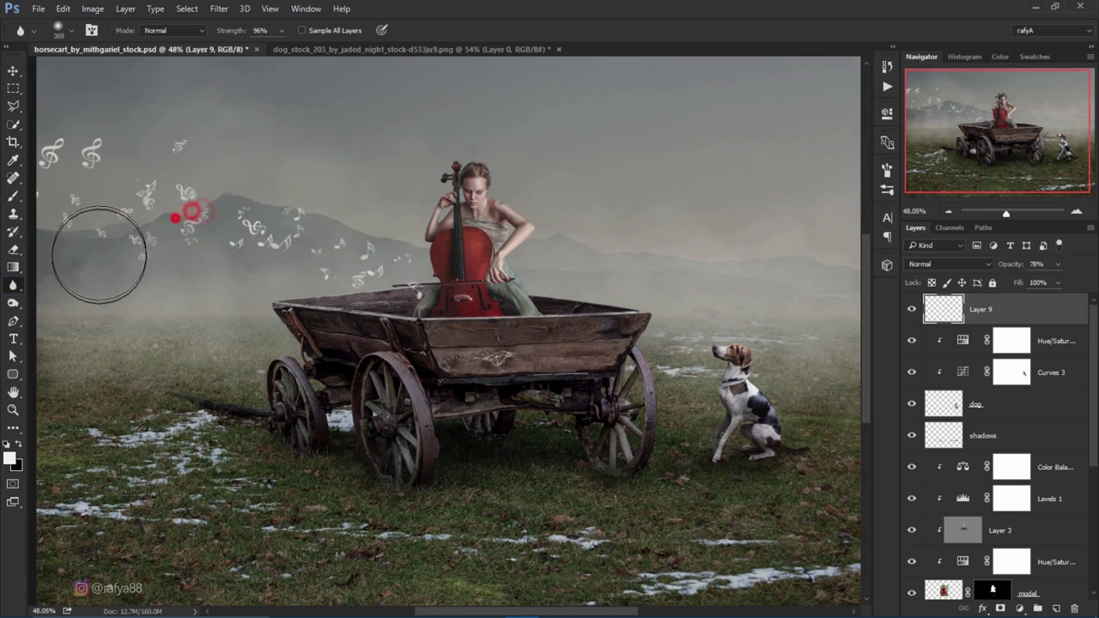
click(120, 238)
click(103, 177)
click(112, 155)
click(155, 154)
click(200, 152)
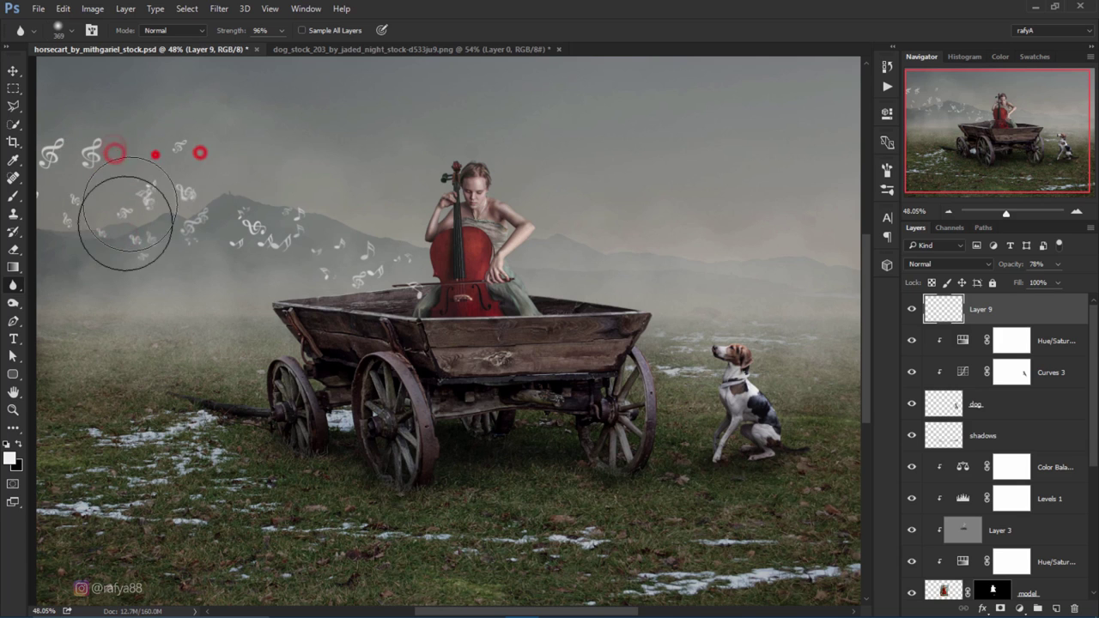
click(245, 255)
Step: Blur the notes trailing toward the cellist and just above the cart
scroll(229, 247, down, 1)
scroll(229, 247, up, 1)
click(159, 270)
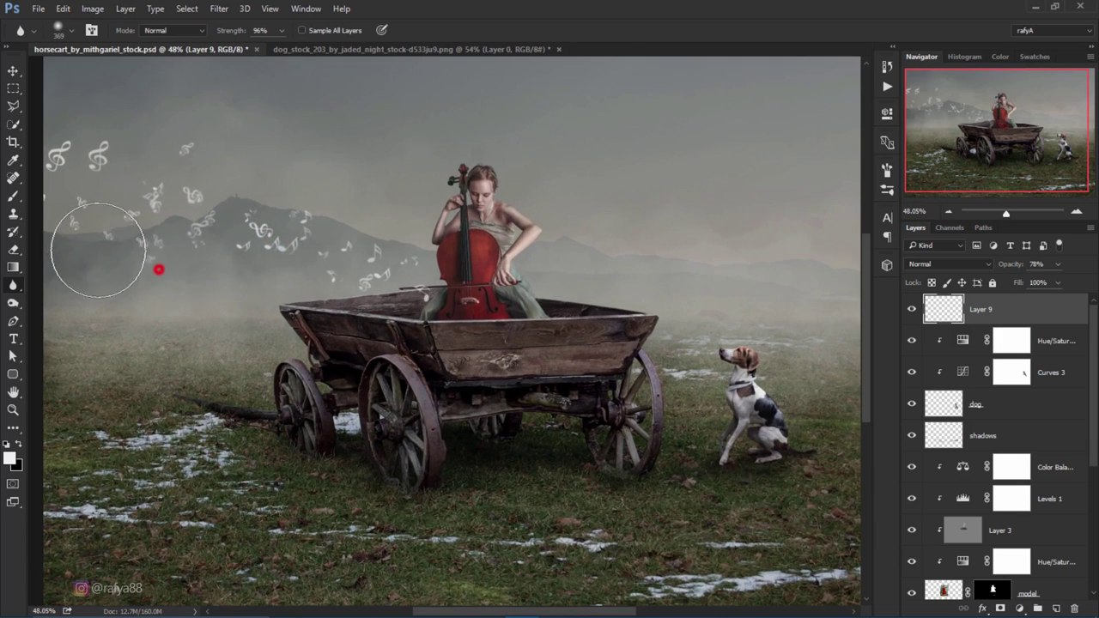
click(94, 248)
click(362, 296)
click(389, 234)
click(417, 298)
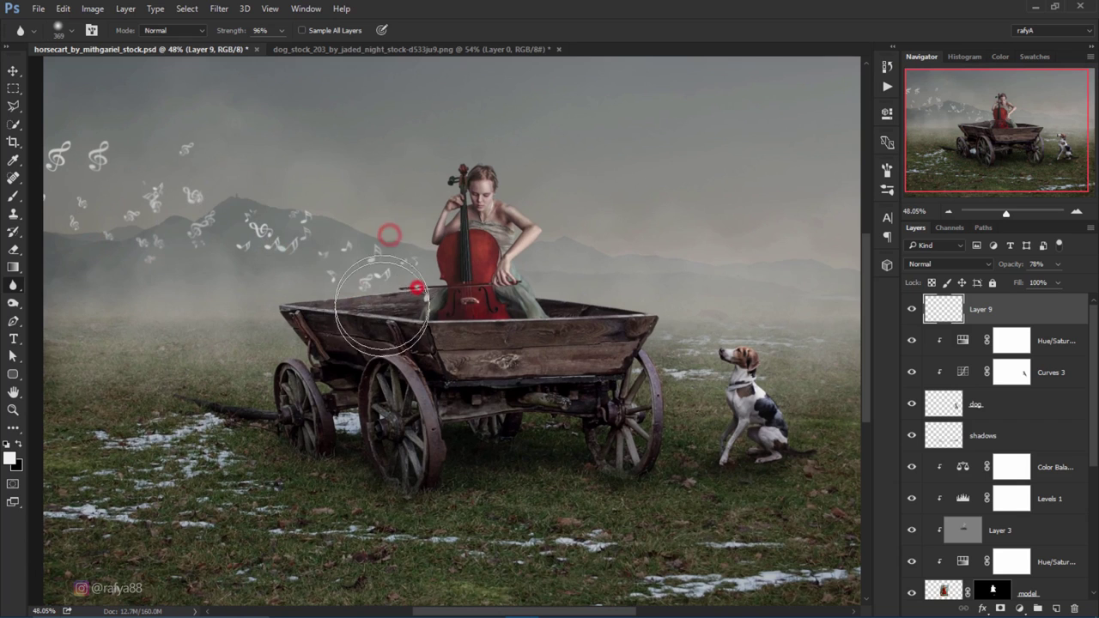
click(292, 189)
scroll(326, 181, down, 2)
scroll(361, 182, down, 4)
Step: Enable Outer Glow on Layer 9's music notes and set its colour to cyan 319fba
scroll(374, 184, down, 3)
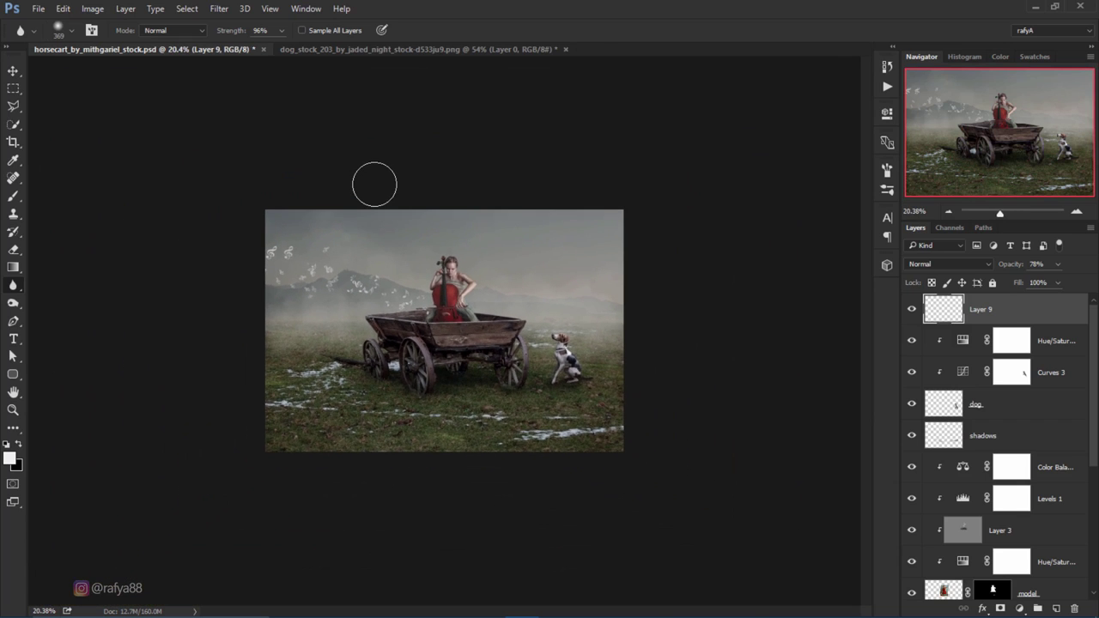
key(ctrl+0)
double_click(1016, 310)
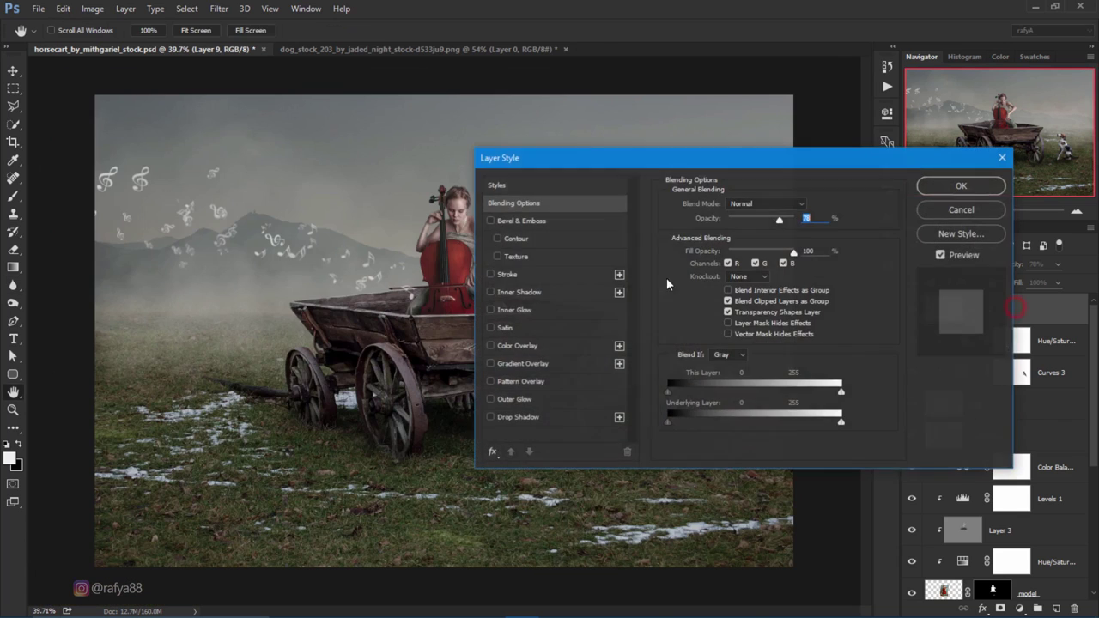
click(525, 400)
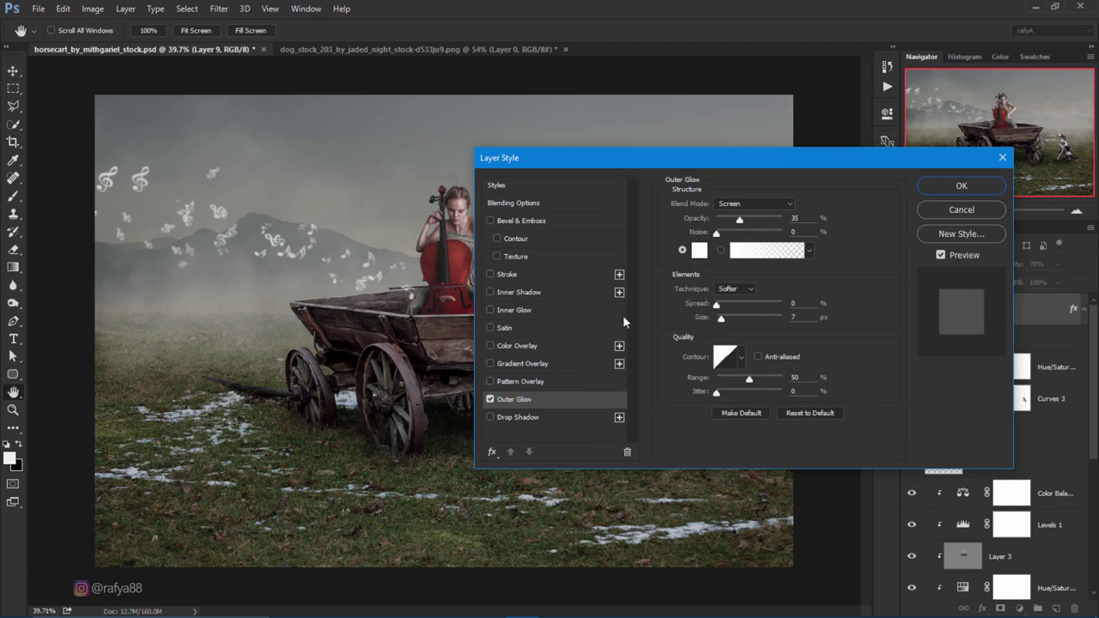
drag(746, 222, 743, 222)
click(698, 251)
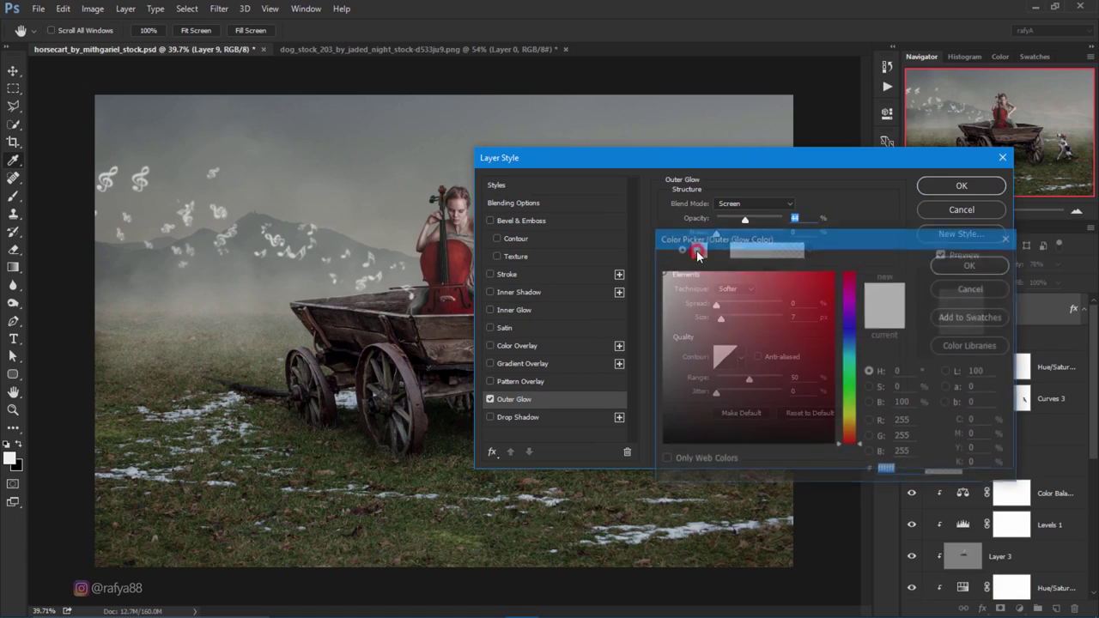
text(00ccff)
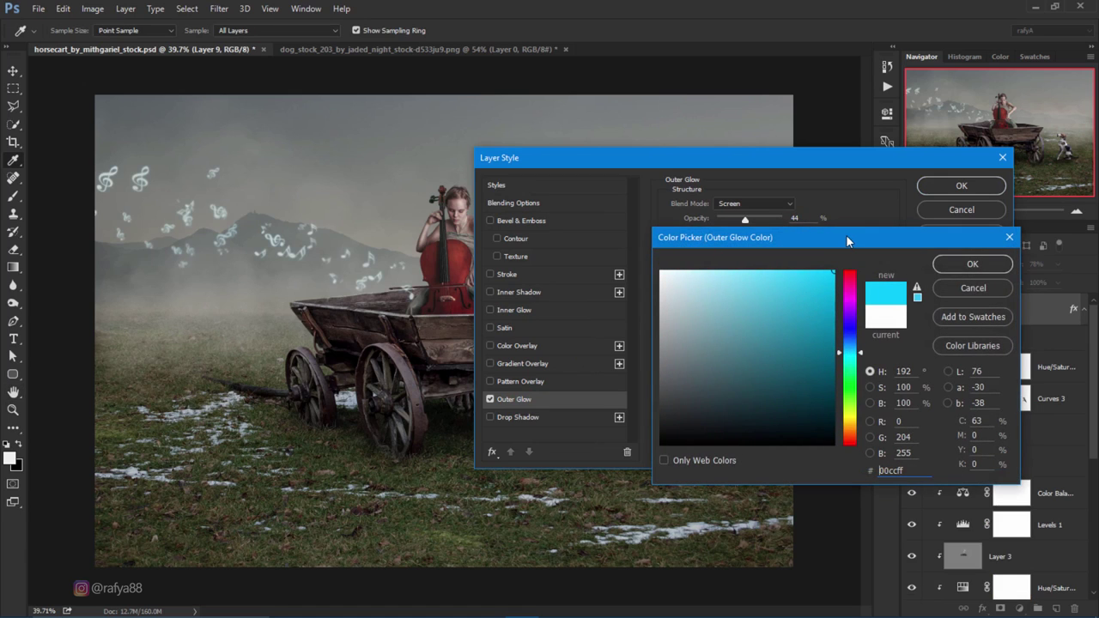
drag(813, 330, 789, 317)
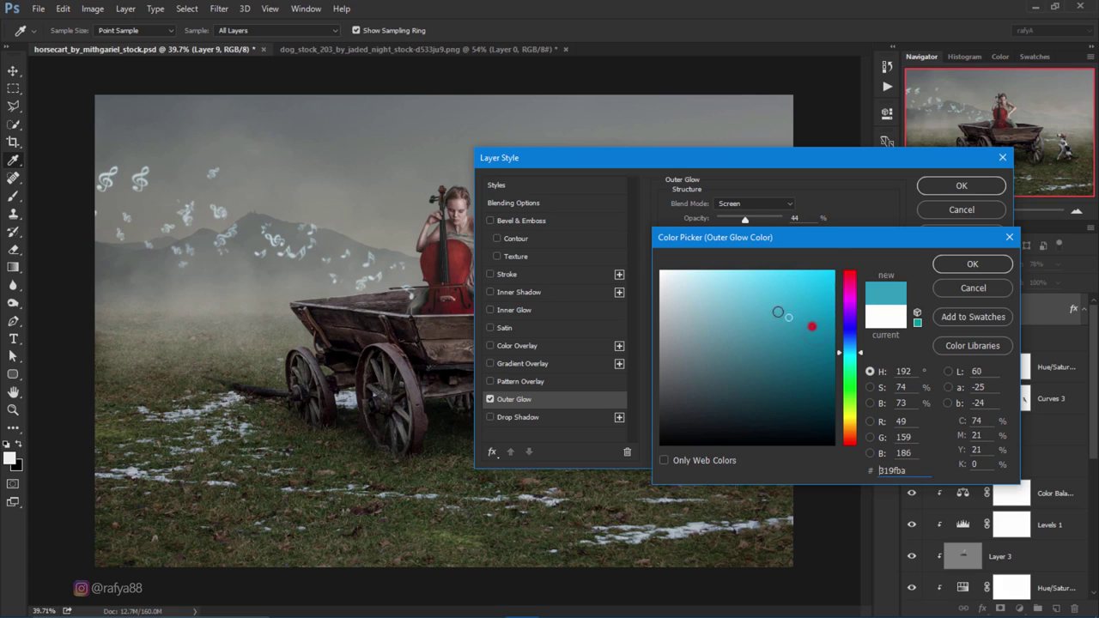
click(960, 266)
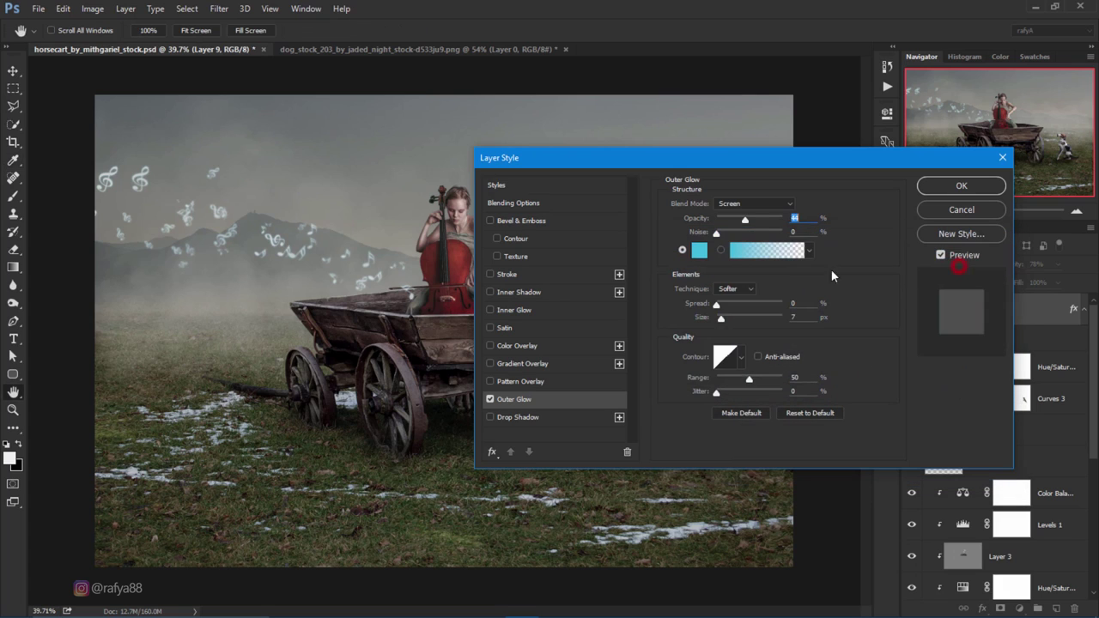
Step: Set the glow to 65 px size, 2% spread and 23% opacity, and apply it
drag(718, 317, 730, 317)
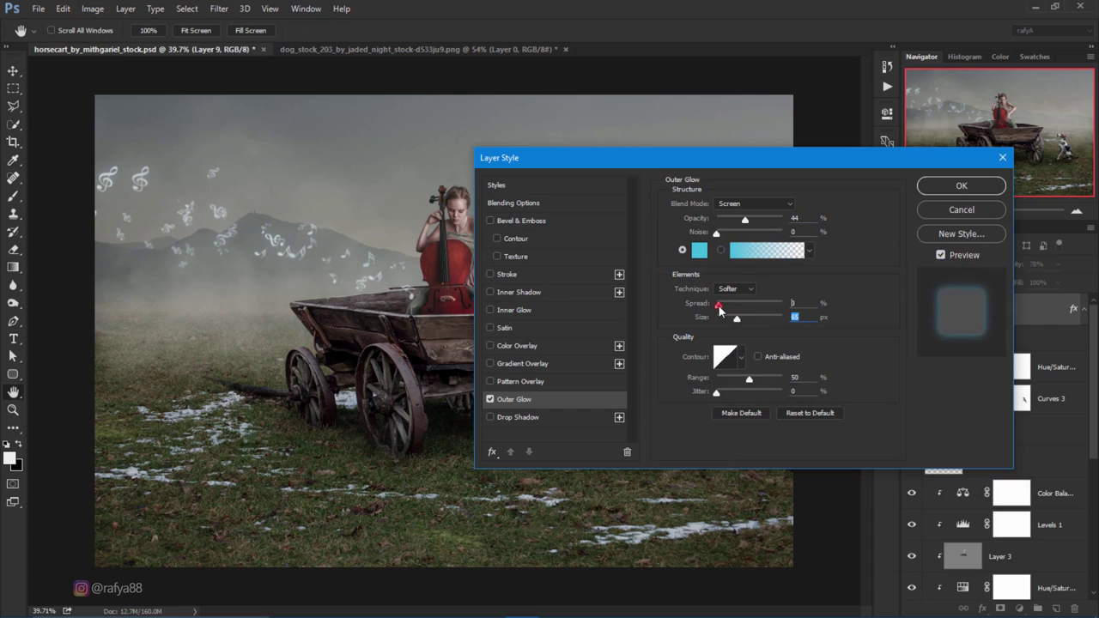
click(719, 305)
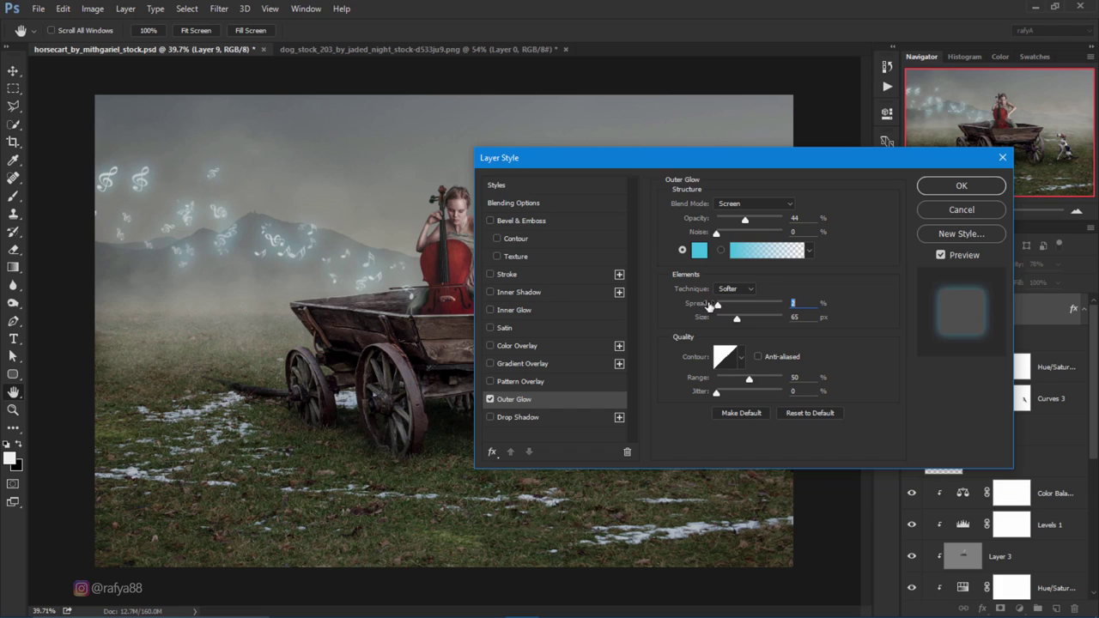
drag(743, 222, 733, 223)
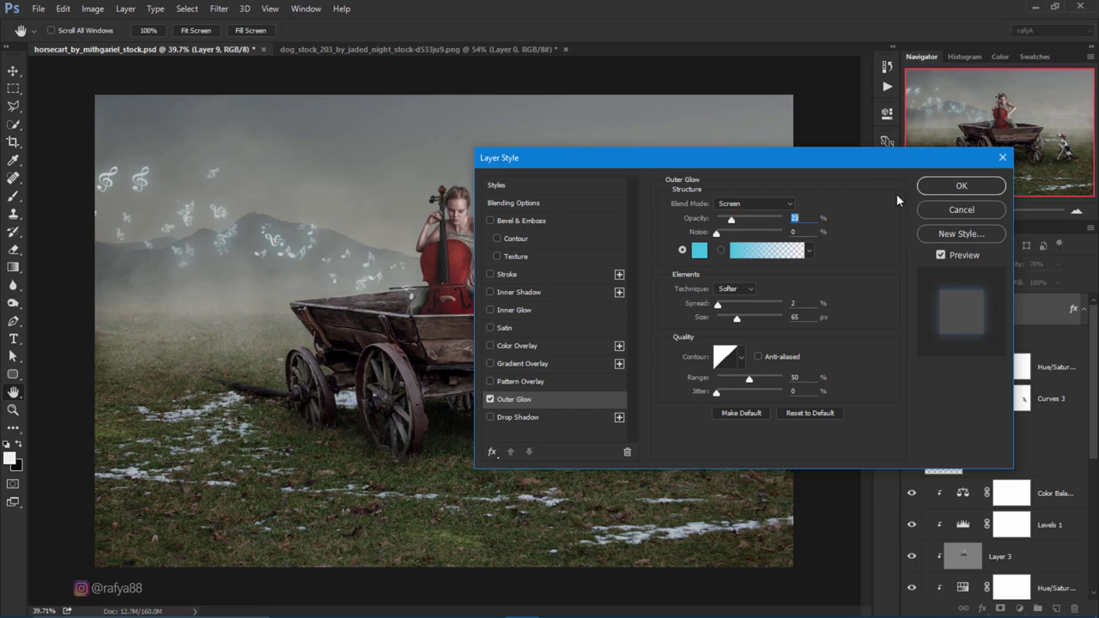
click(960, 186)
Step: Add a Curves adjustment layer above the music notes layer
key(r)
scroll(453, 258, down, 3)
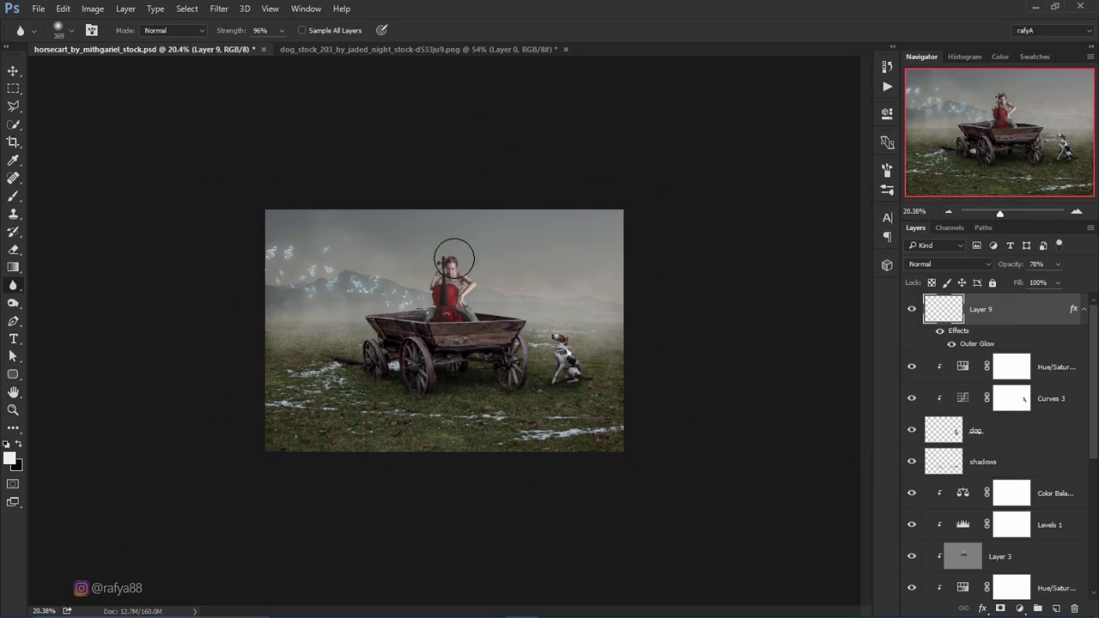
scroll(272, 358, down, 2)
scroll(300, 307, up, 4)
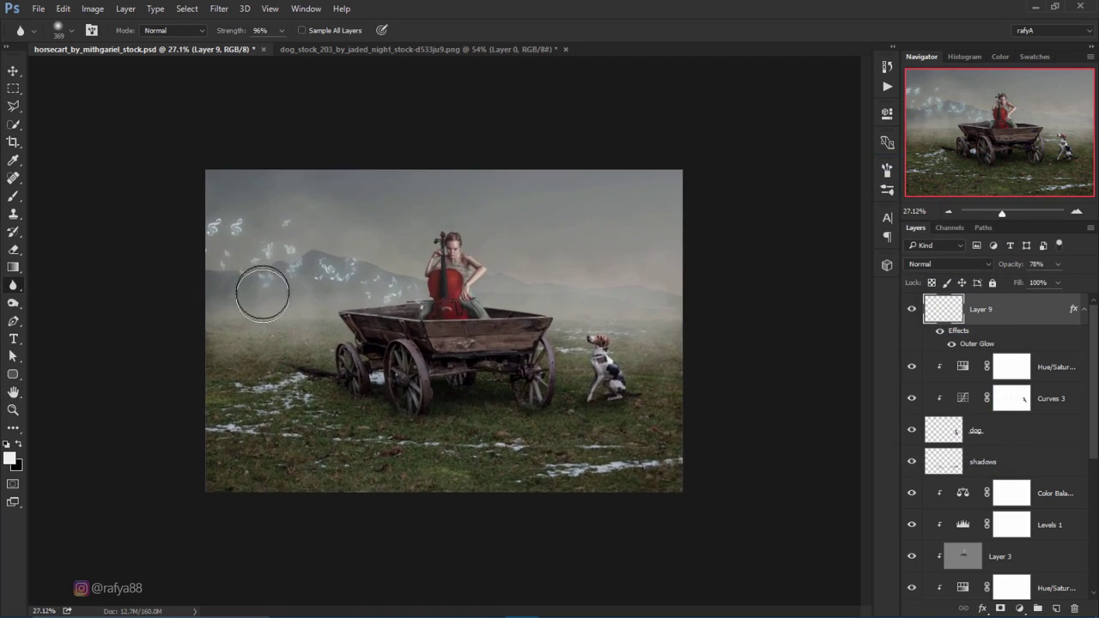
scroll(263, 294, up, 1)
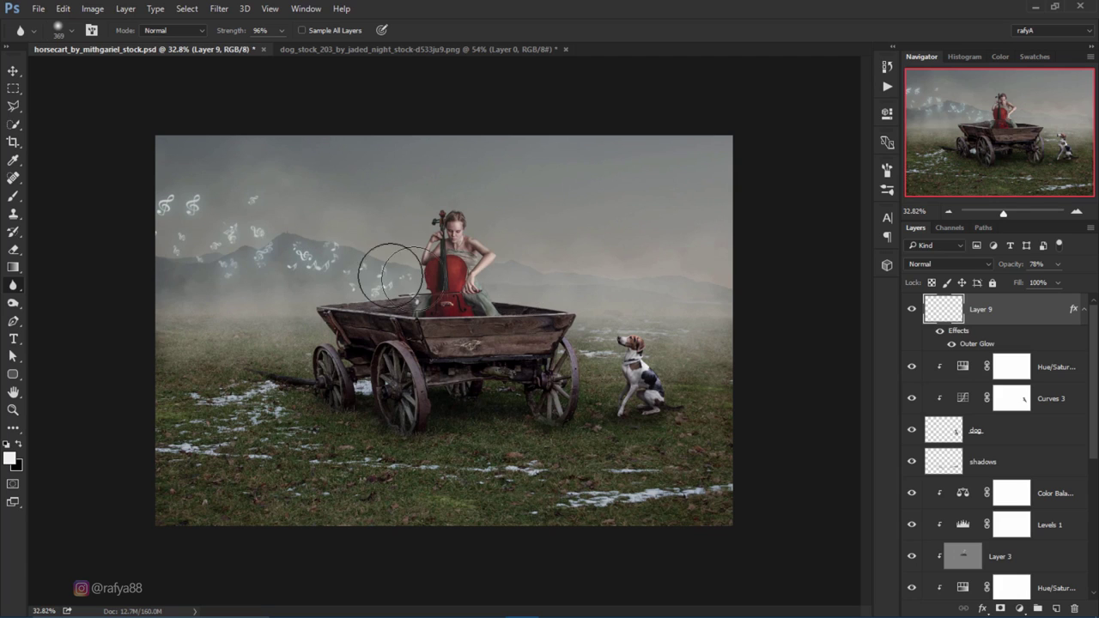
scroll(447, 325, up, 1)
click(1020, 601)
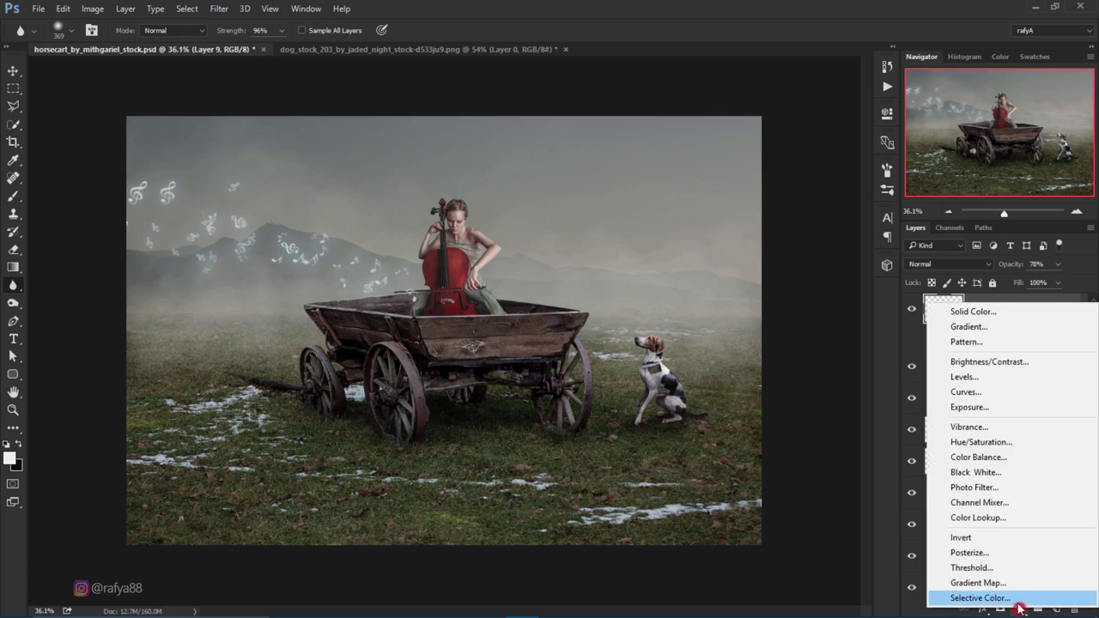
click(1028, 399)
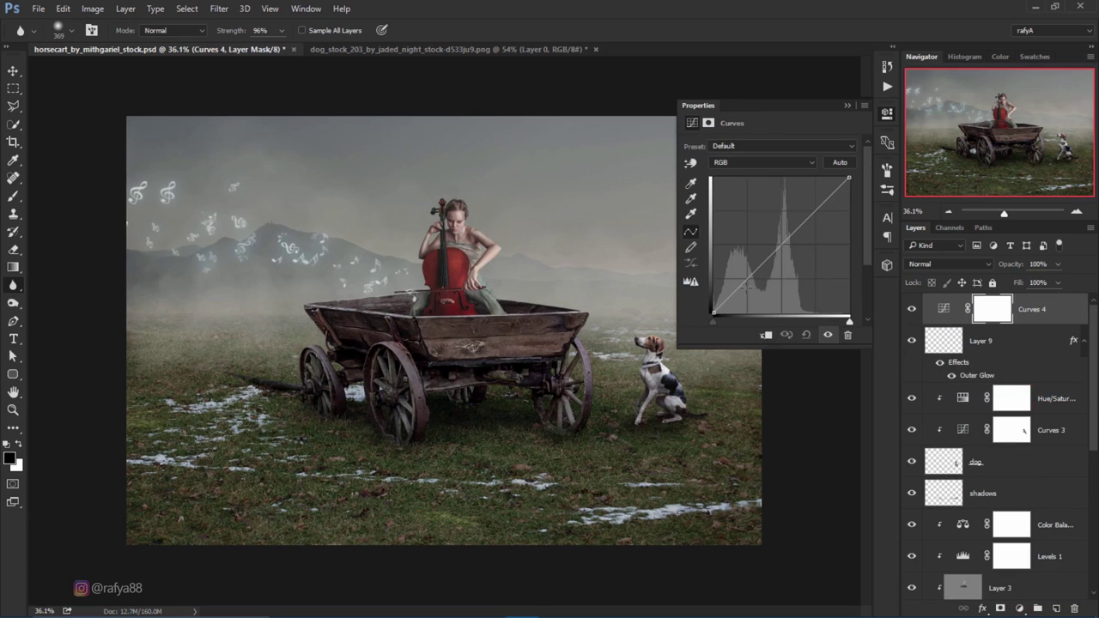
Step: Lift the curve's black point, pull the midtones slightly down, and toggle it to compare
drag(712, 313, 699, 305)
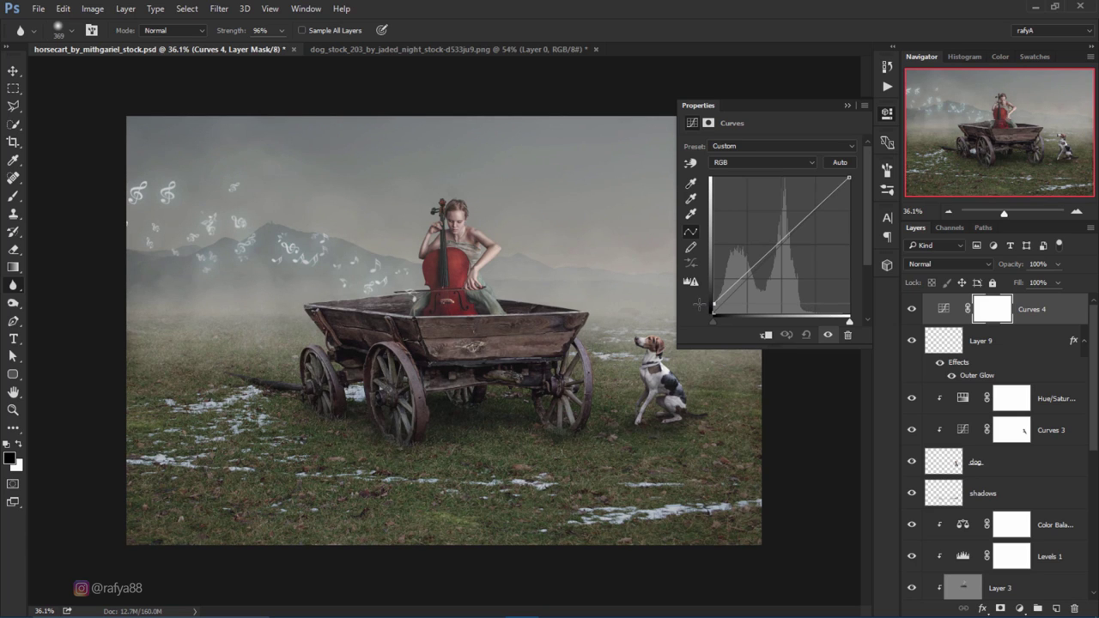
mouse_move(762, 258)
mouse_down()
mouse_move(760, 266)
mouse_move(784, 238)
mouse_up()
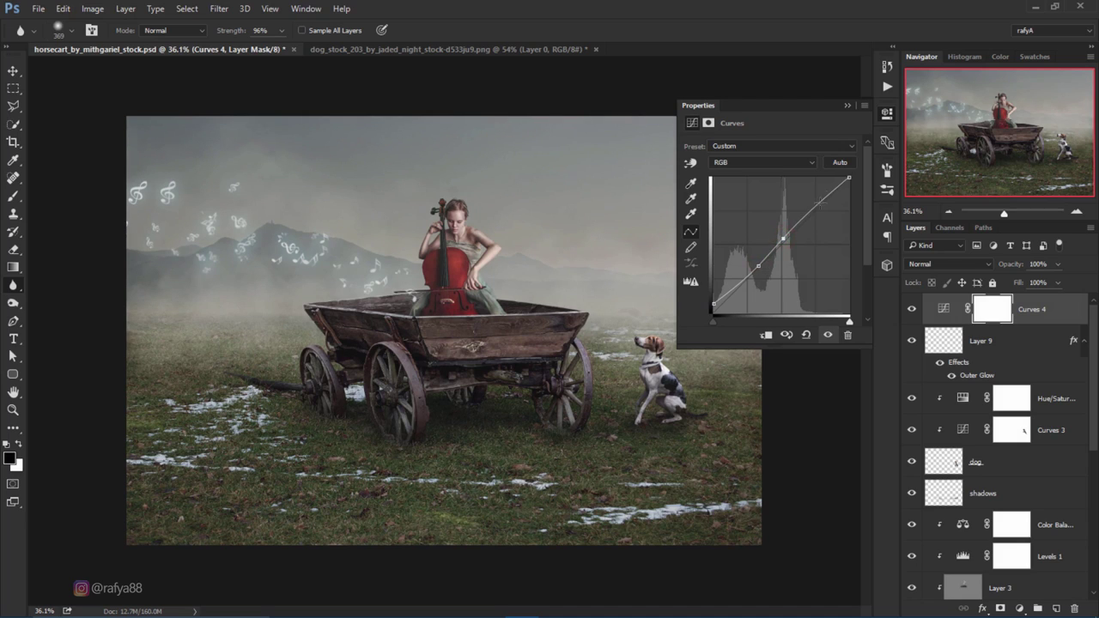
click(847, 106)
click(910, 307)
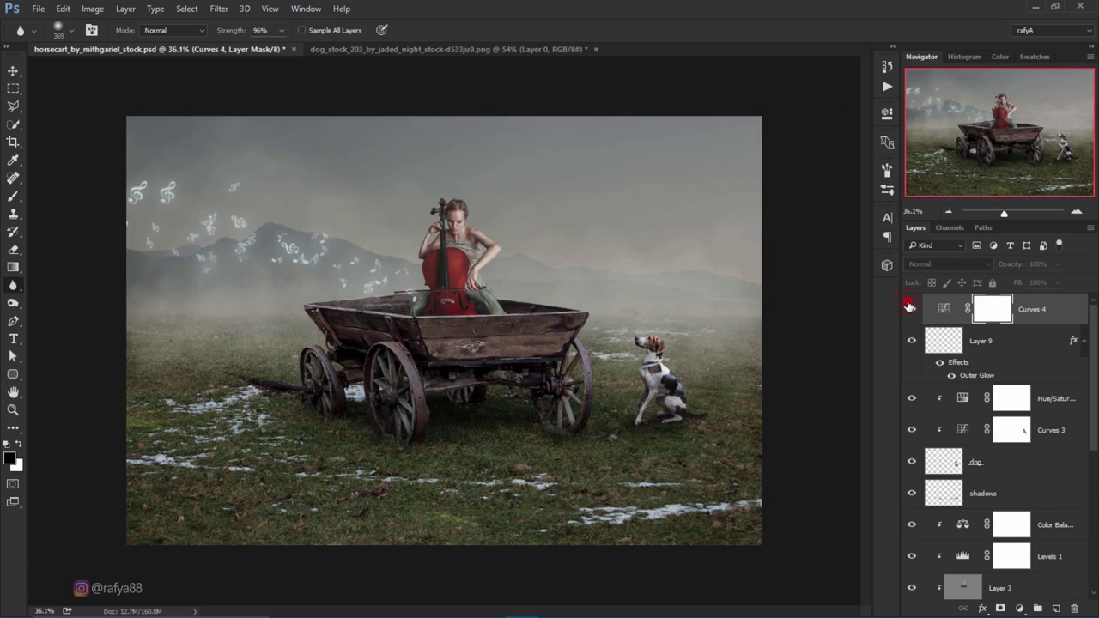
click(908, 307)
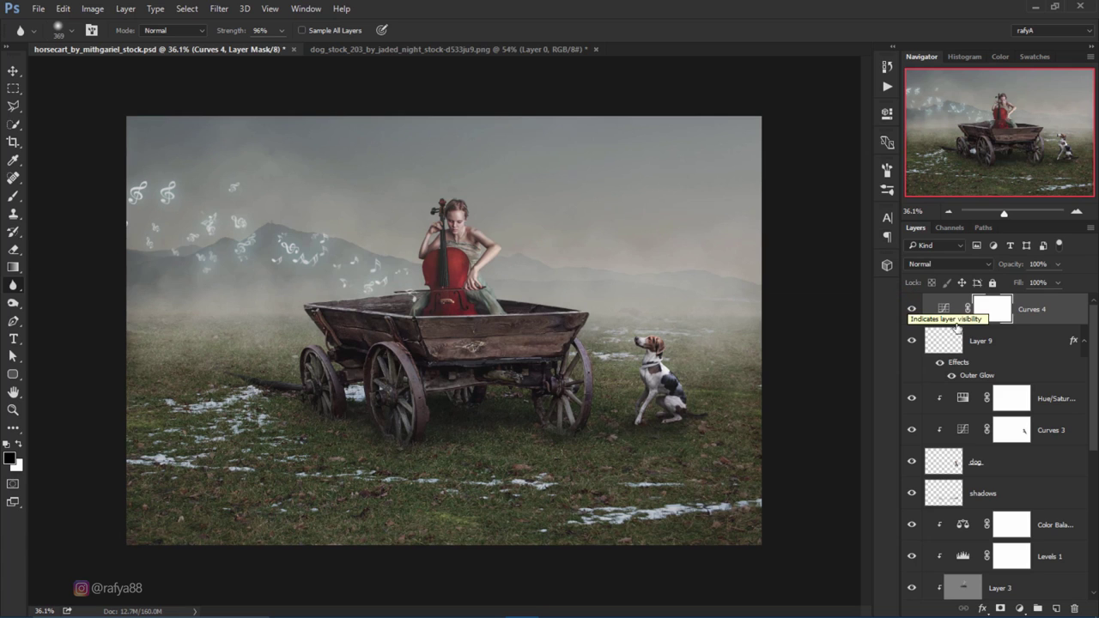
Step: Add a Gradient Map adjustment using the Violet, Orange preset
click(1023, 314)
click(1020, 609)
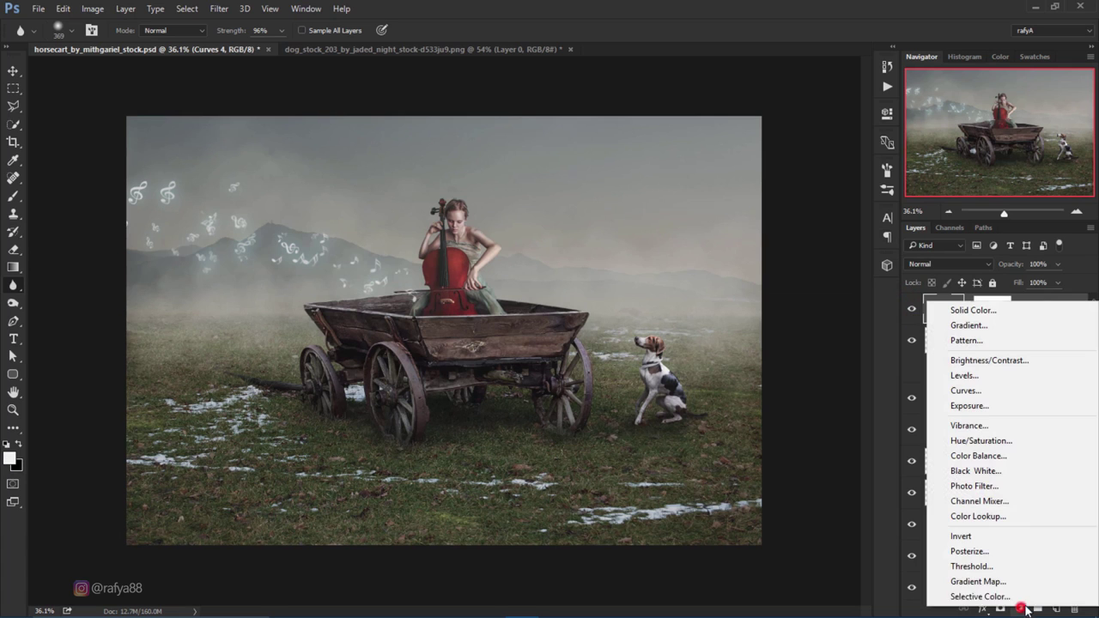
click(1030, 584)
click(764, 150)
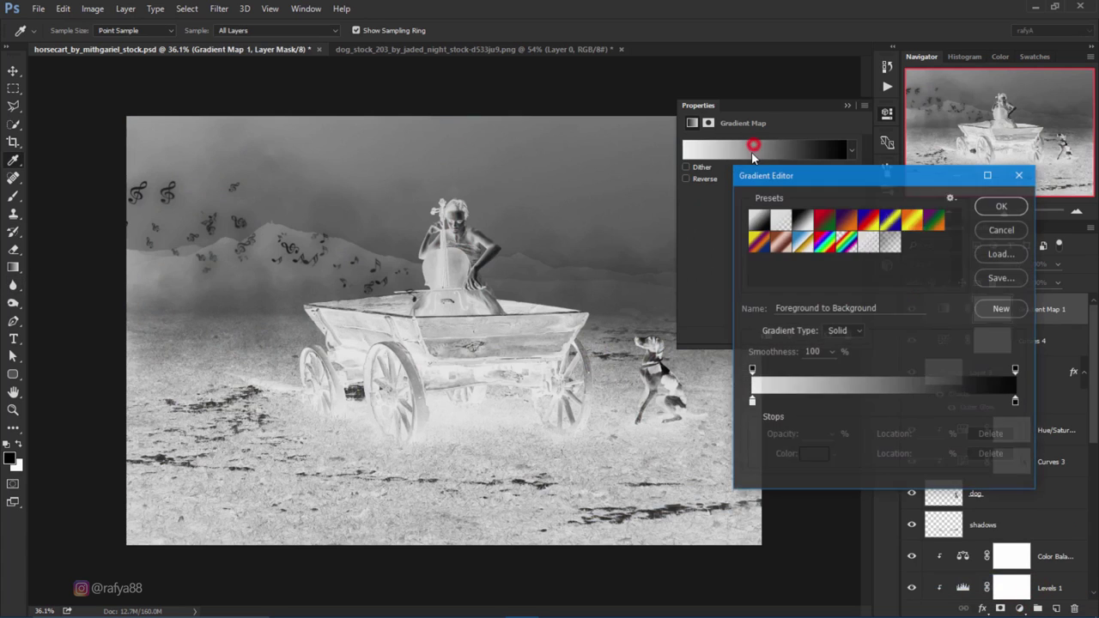
click(934, 223)
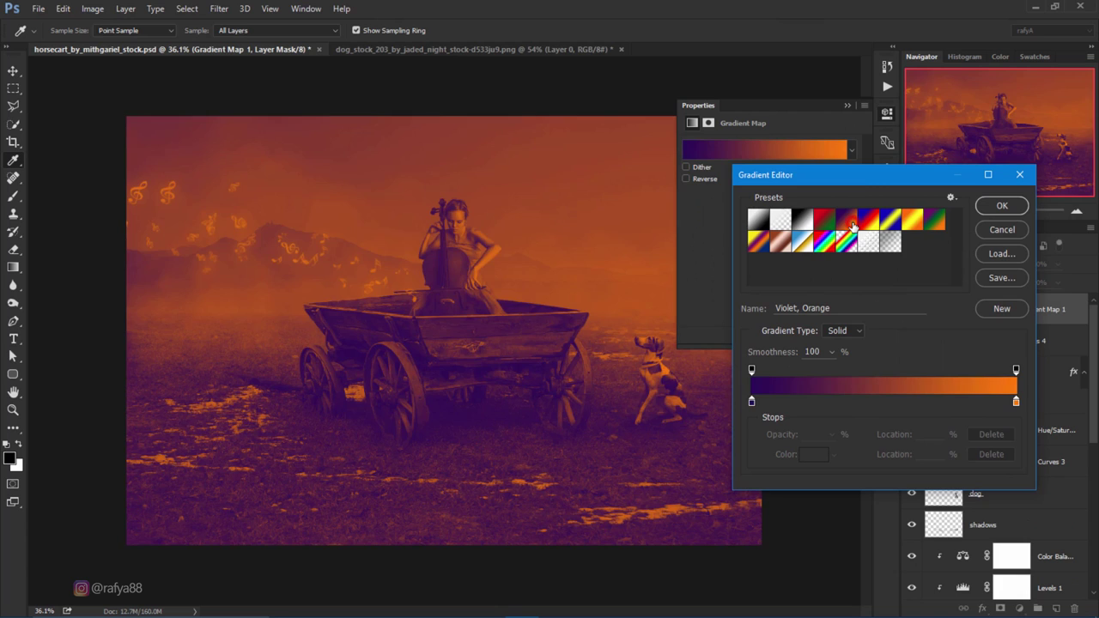
click(1002, 206)
Step: Change the gradient's dark left stop to a muted dark teal
click(761, 153)
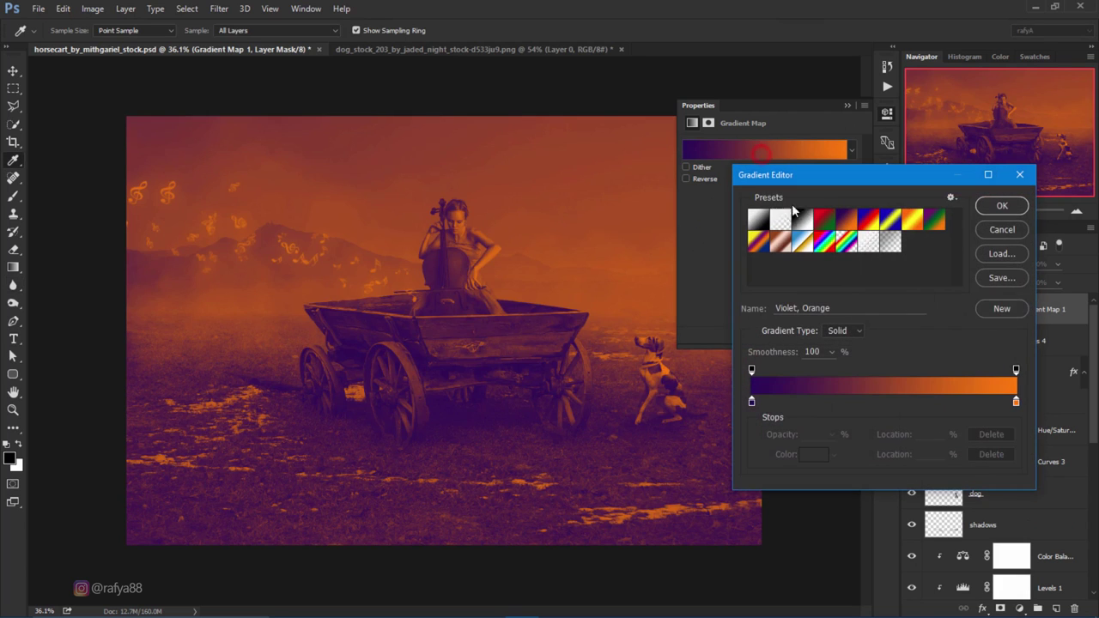
click(752, 401)
click(811, 454)
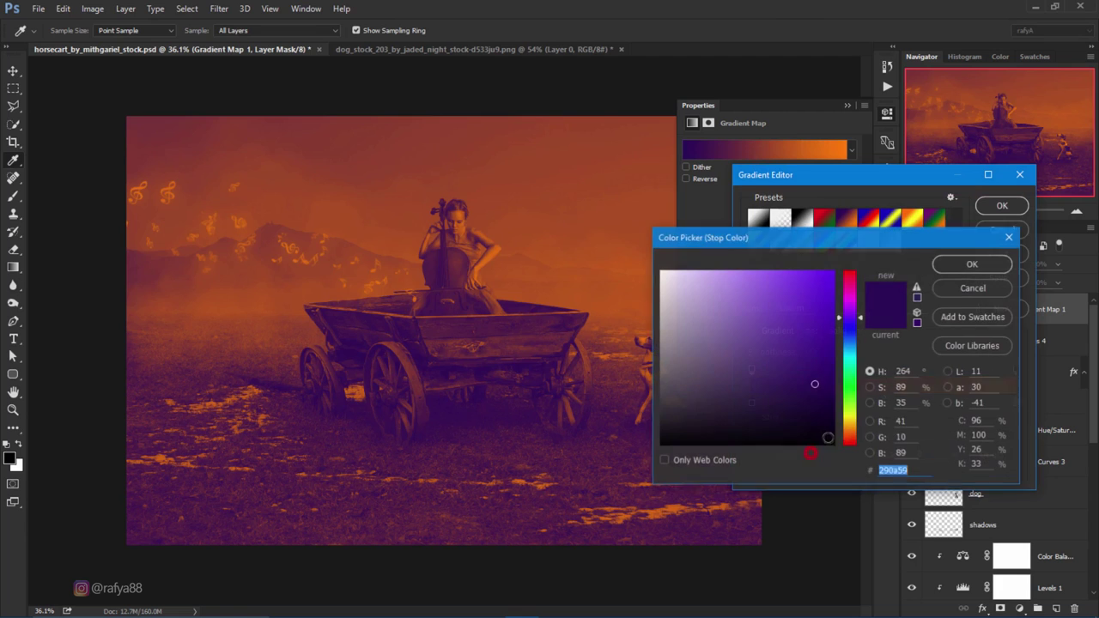
drag(851, 352, 853, 354)
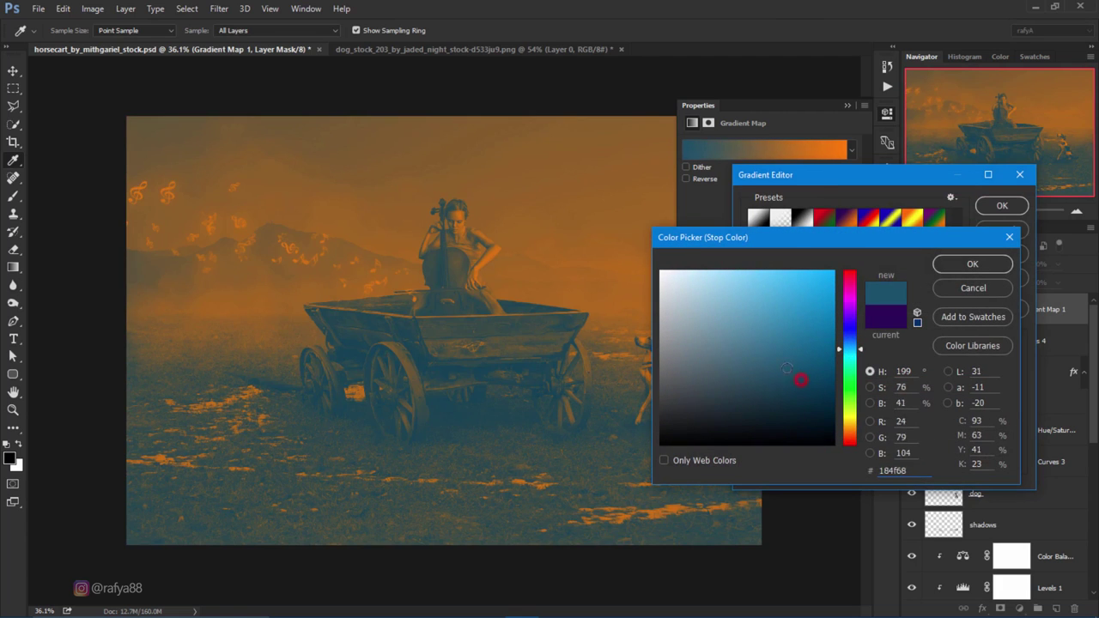
click(756, 354)
click(970, 266)
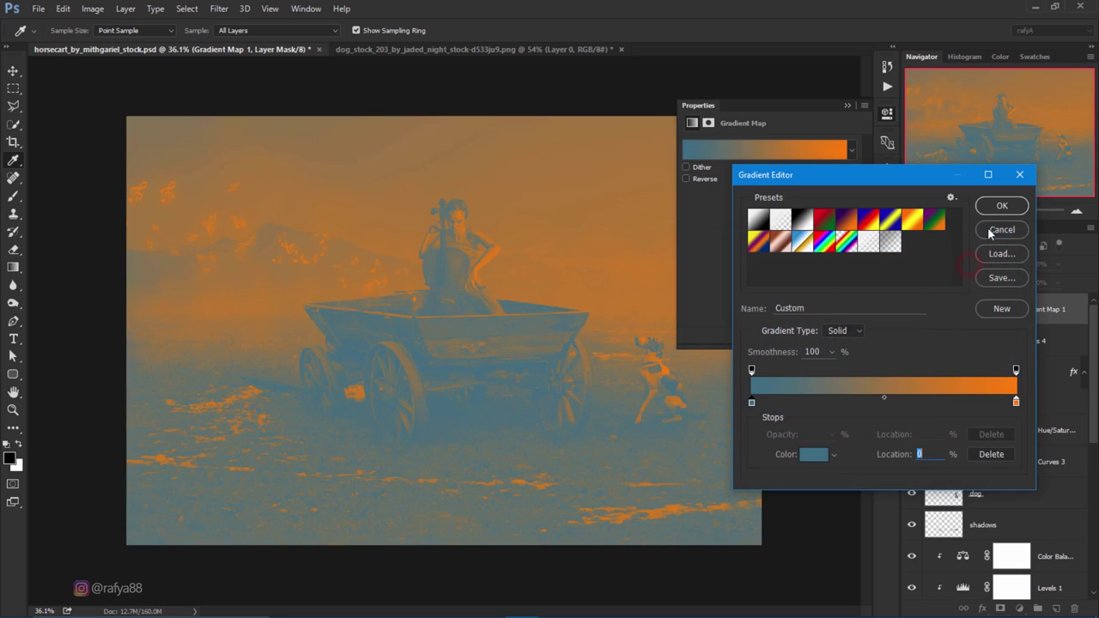
Step: Change the orange right stop to light blue and apply the teal-to-blue gradient
click(1016, 401)
click(816, 454)
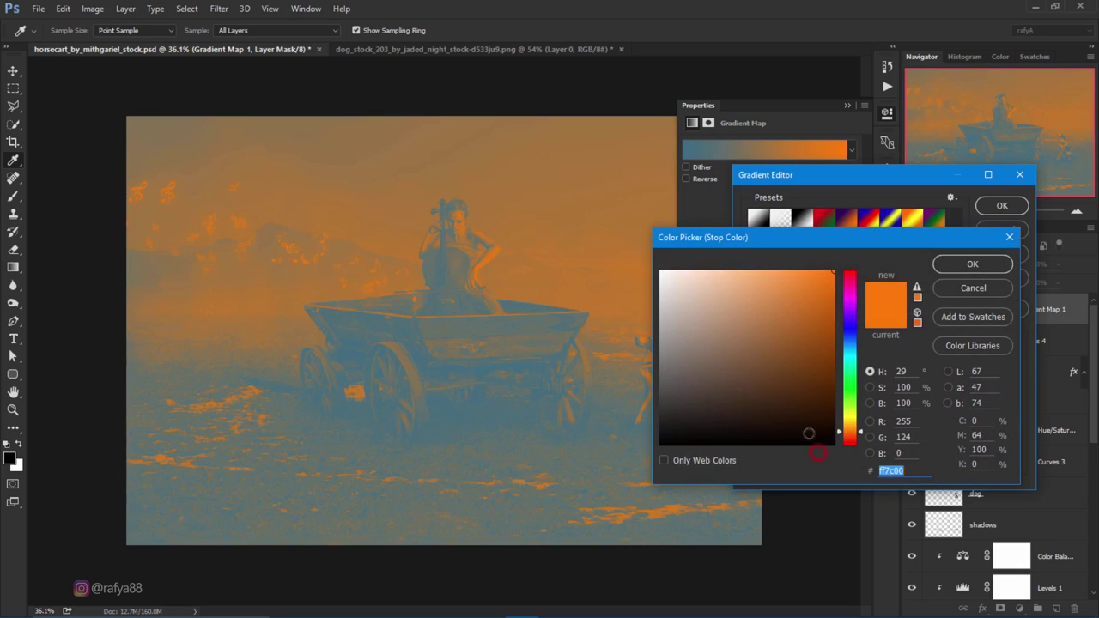
drag(855, 373, 855, 350)
mouse_move(737, 301)
mouse_down()
mouse_move(733, 287)
mouse_move(755, 283)
mouse_up()
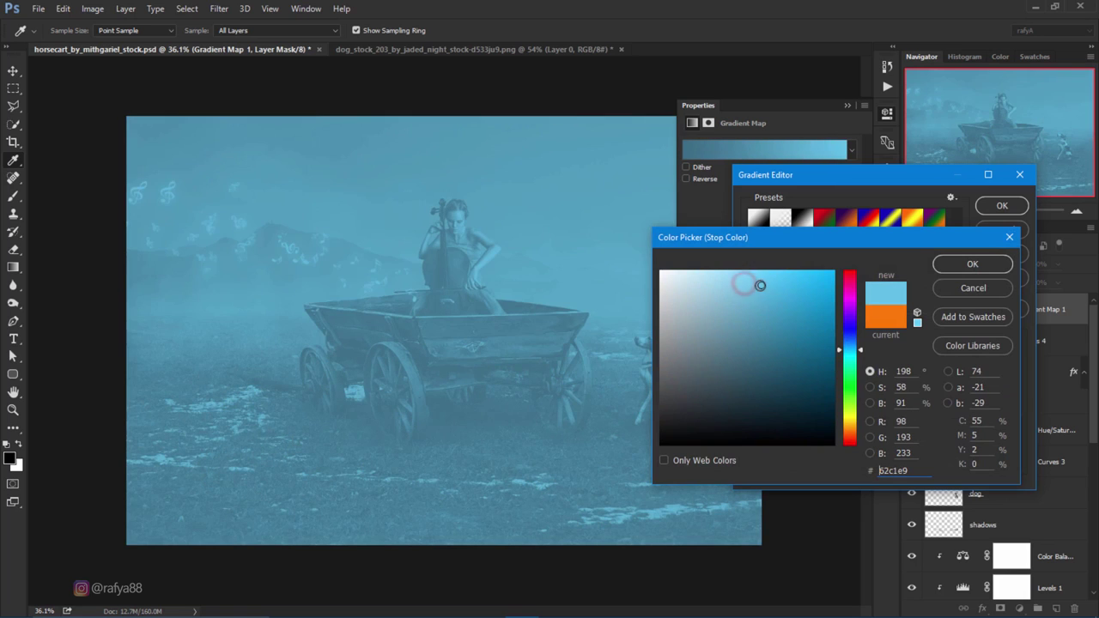
click(940, 261)
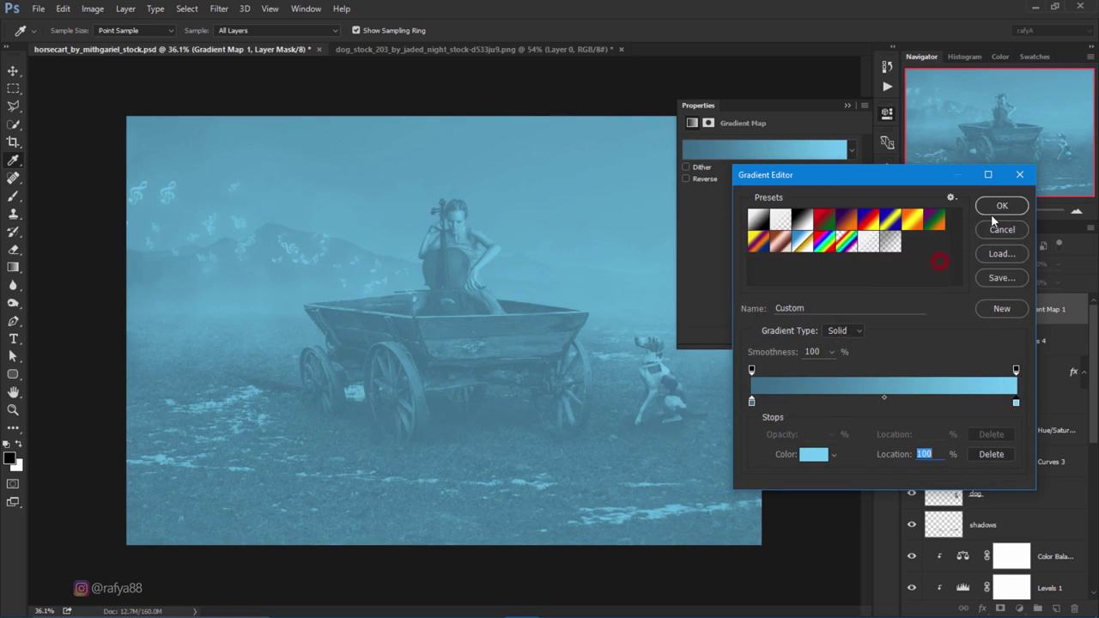
click(996, 211)
Step: Blend the Gradient Map as Soft Light at 59% opacity
click(954, 263)
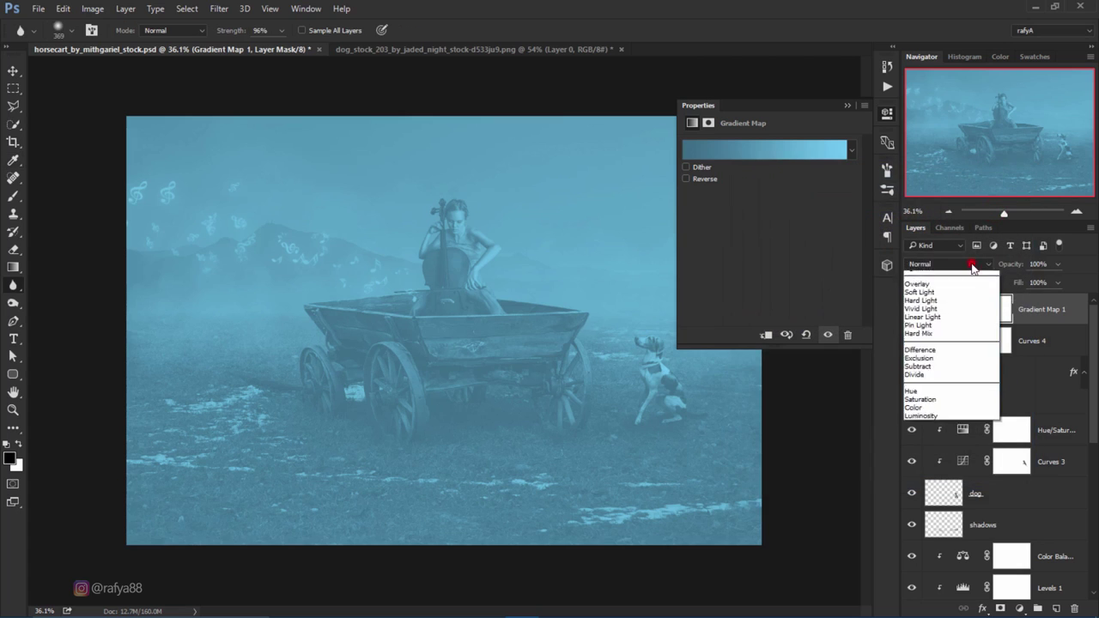
click(947, 381)
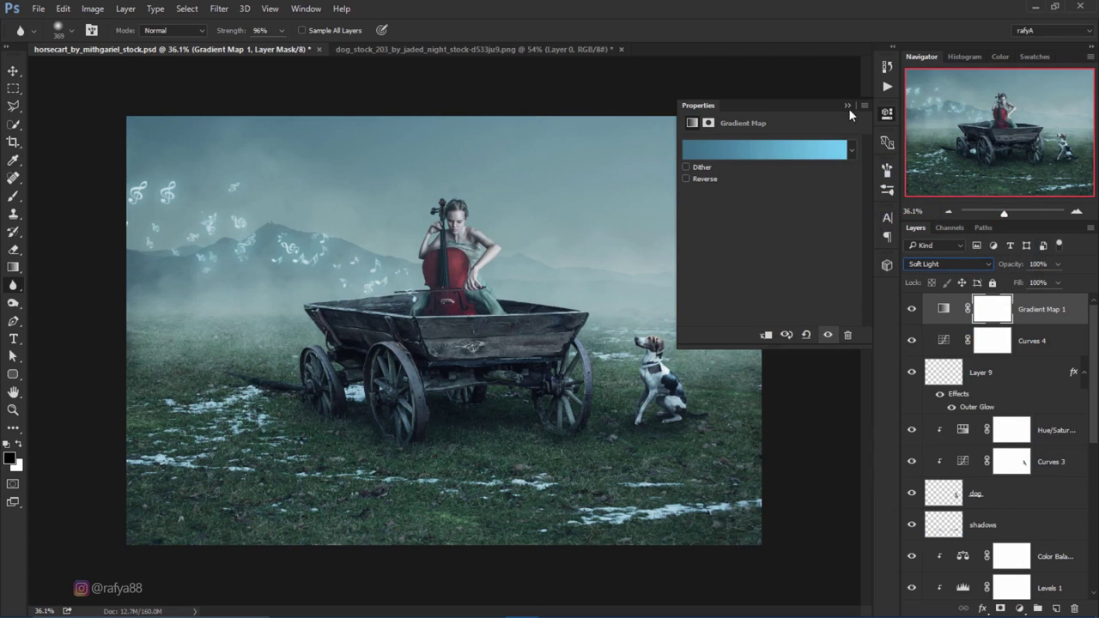
click(847, 106)
drag(1017, 269, 993, 264)
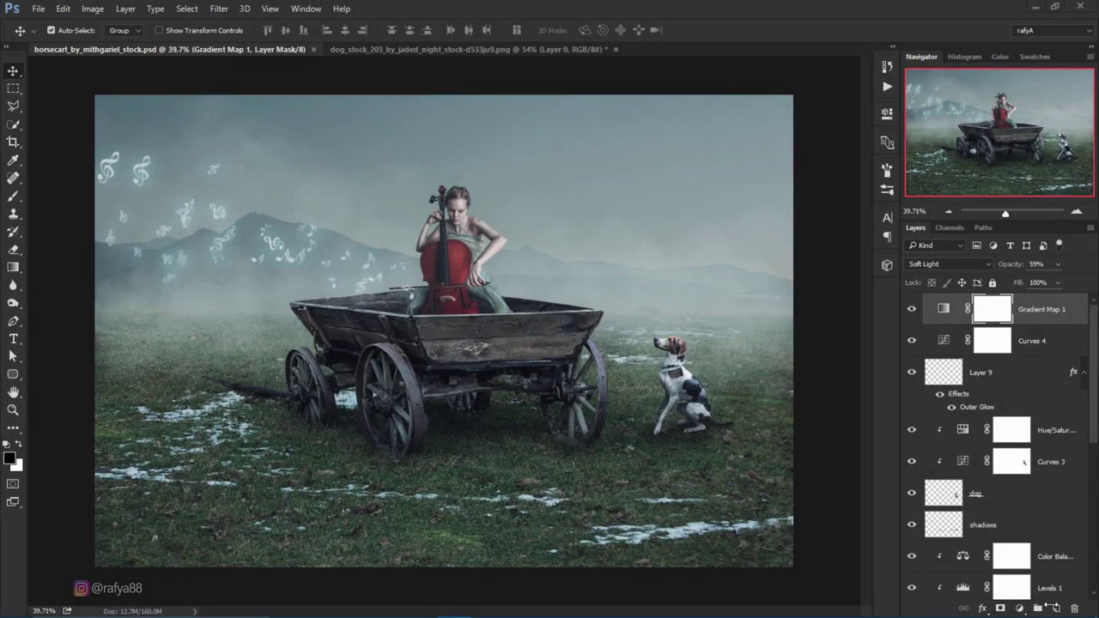
Step: Add a Color Balance adjustment clipped to the layer below, set to Highlights
click(1020, 608)
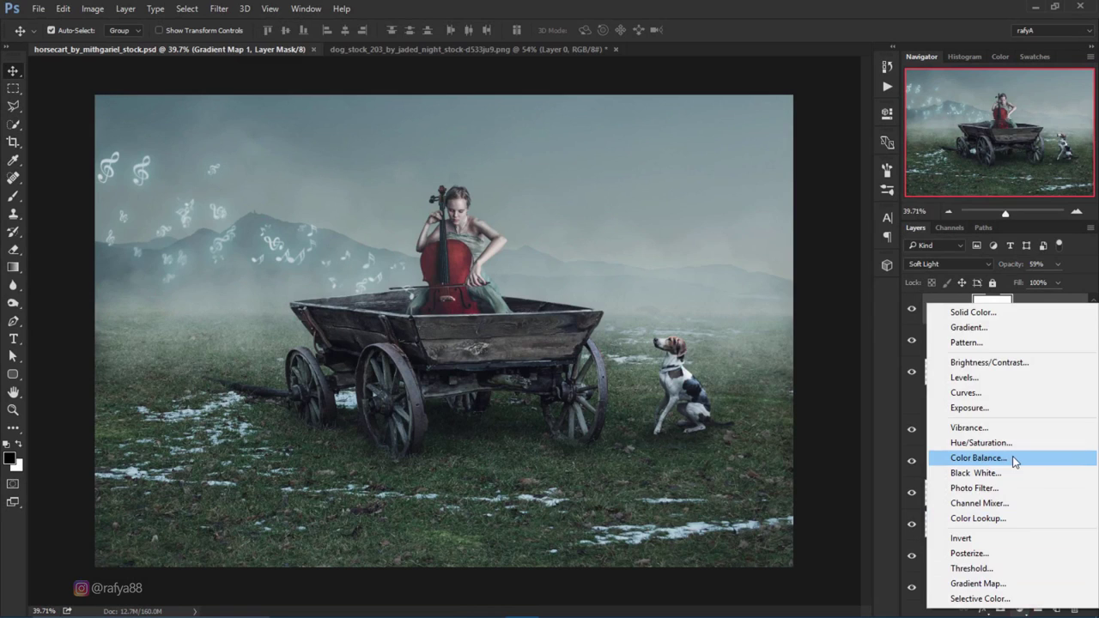
click(979, 458)
click(766, 335)
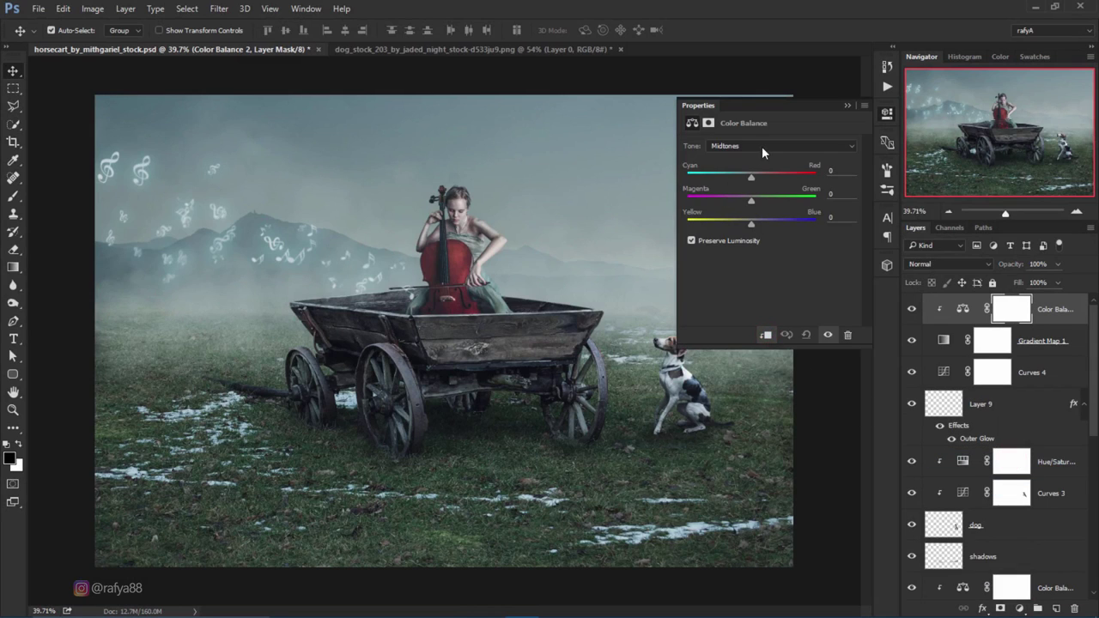
click(762, 146)
click(768, 172)
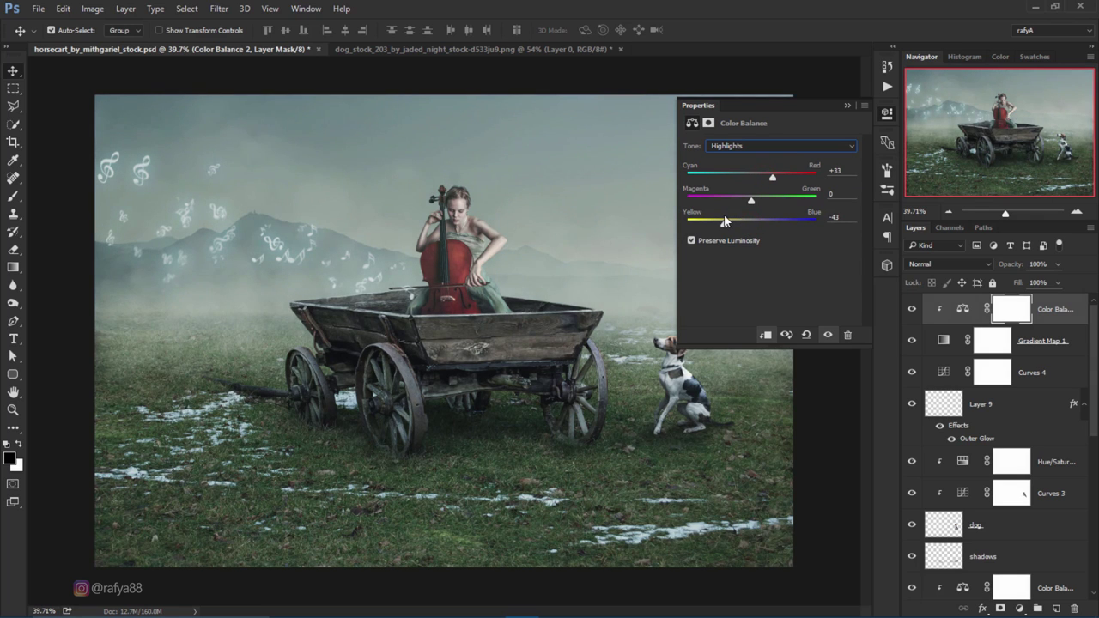
Step: Shift highlights to Red +33, Green -34, Blue -28 and toggle the layer to compare
mouse_move(726, 220)
mouse_down()
mouse_move(744, 222)
mouse_move(739, 200)
mouse_up()
click(847, 105)
click(912, 311)
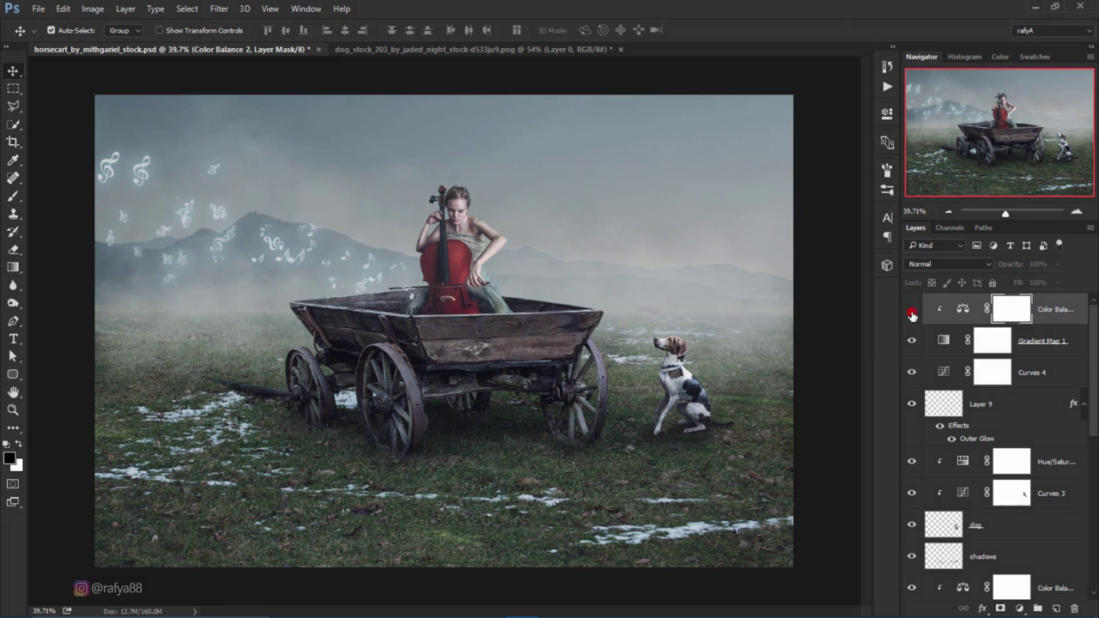
click(912, 311)
scroll(640, 320, down, 3)
scroll(640, 322, up, 2)
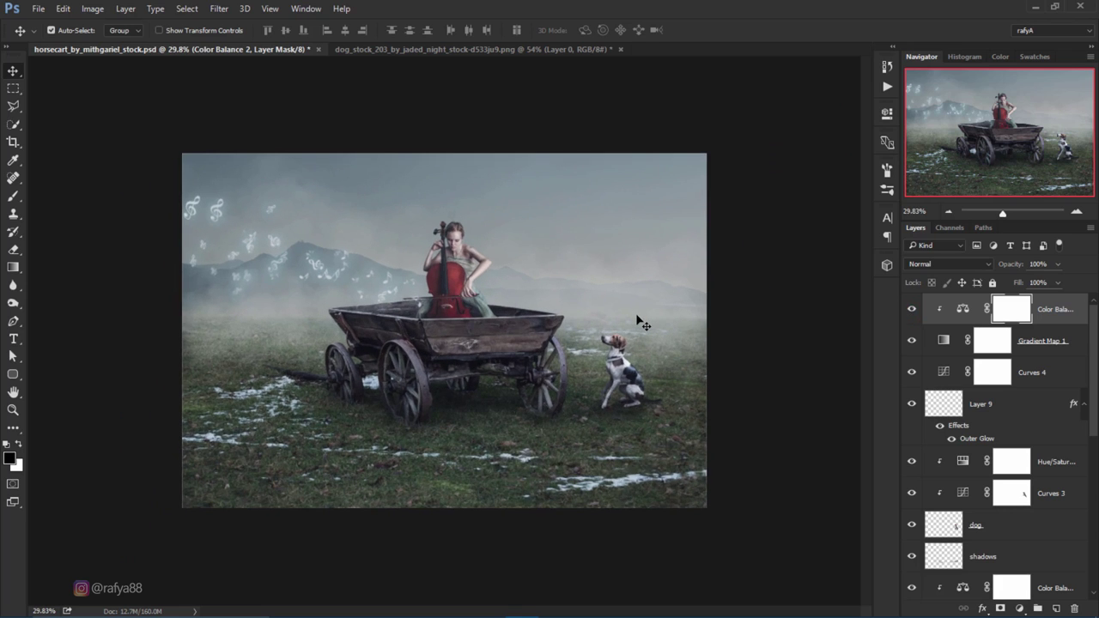
scroll(639, 322, up, 1)
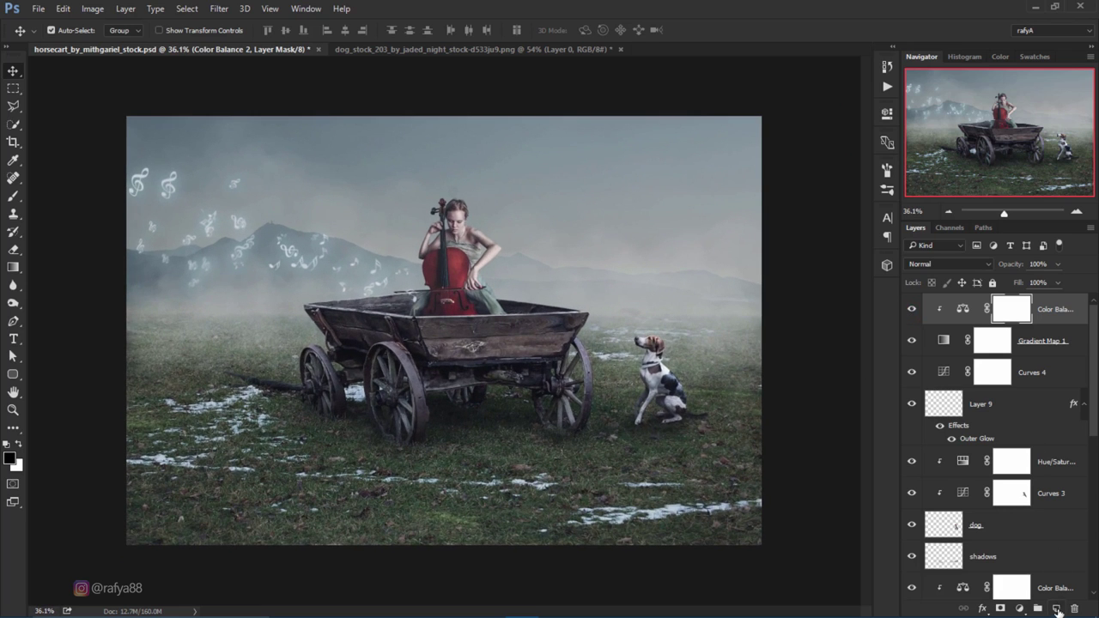
Step: On a new layer, paint sampled grey haze across the lower meadow and fade it to about 46%
click(1057, 609)
key(x)
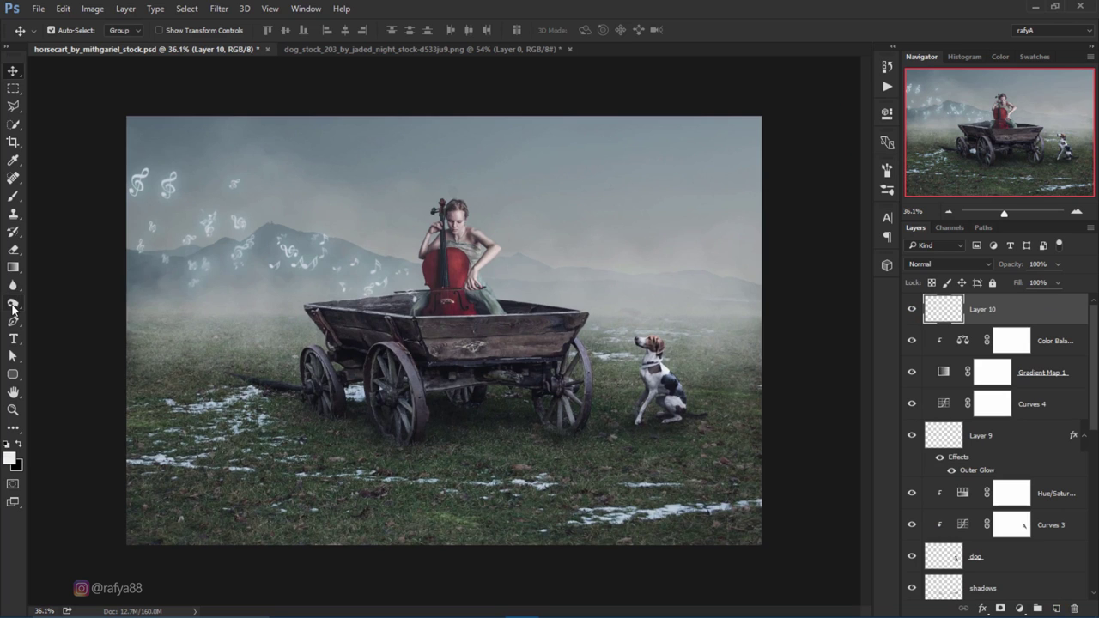
click(13, 197)
right_click(398, 305)
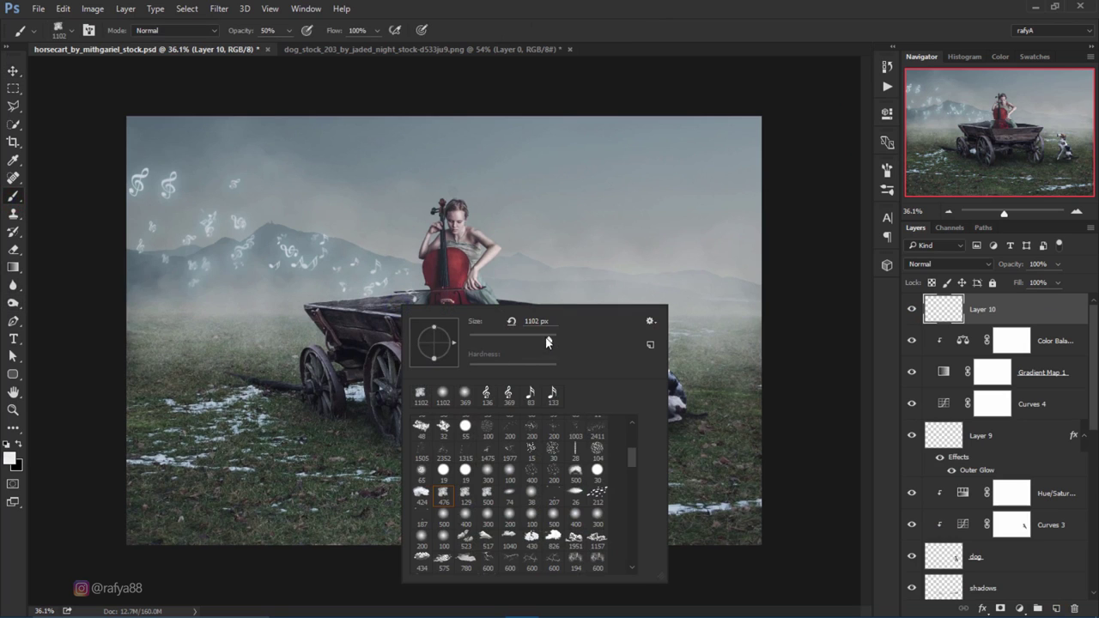
click(12, 461)
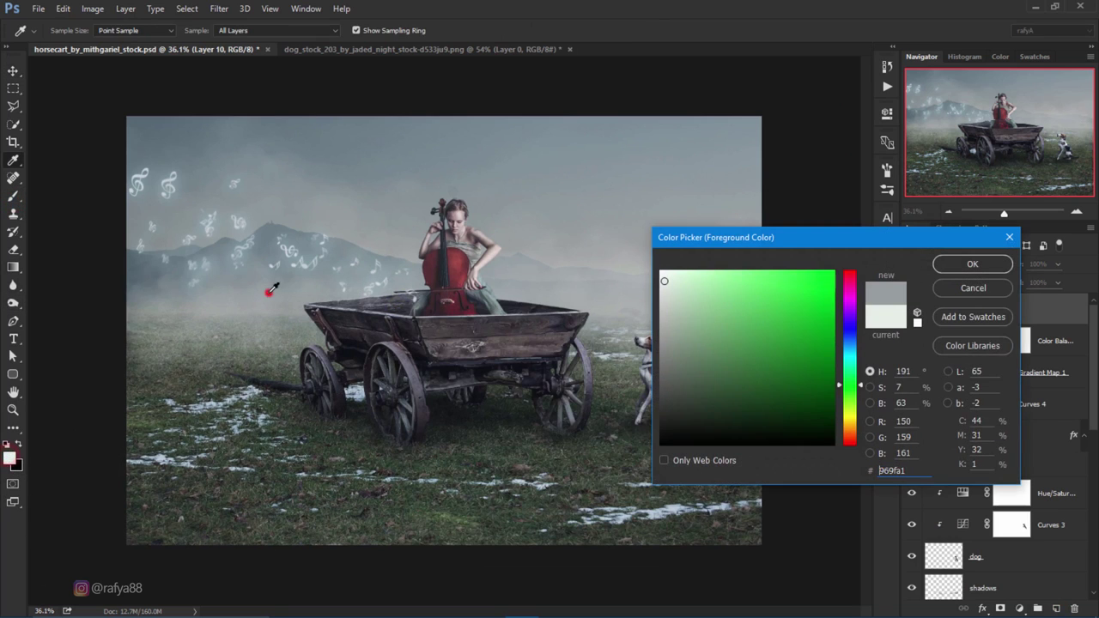
click(951, 268)
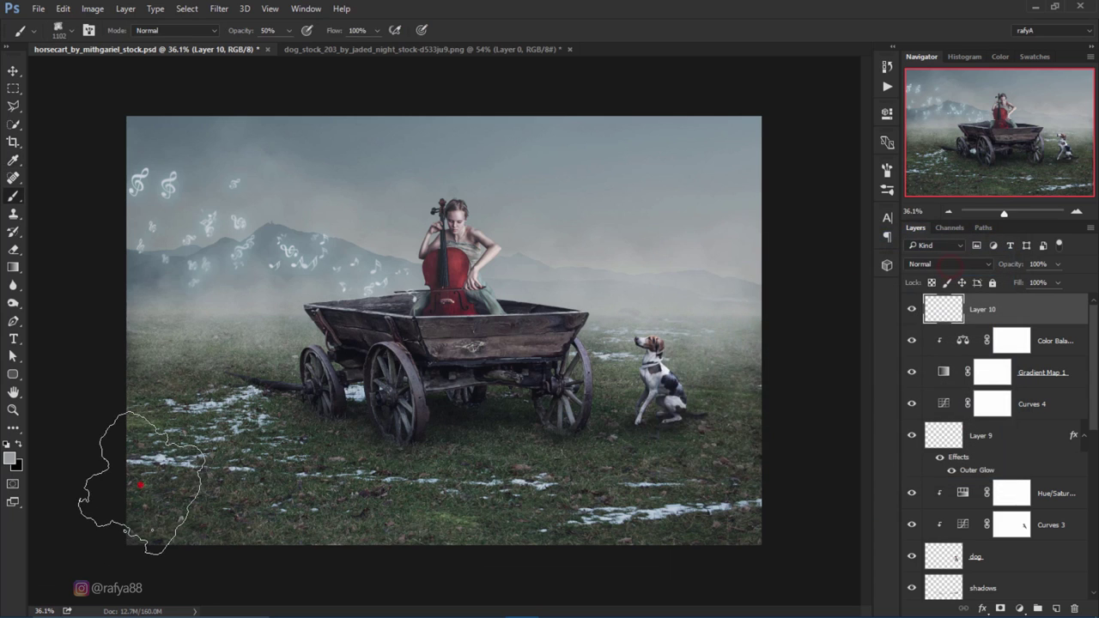
drag(140, 486, 180, 455)
drag(243, 31, 258, 31)
mouse_move(154, 447)
mouse_down()
mouse_move(145, 482)
mouse_move(555, 601)
mouse_move(739, 590)
mouse_up()
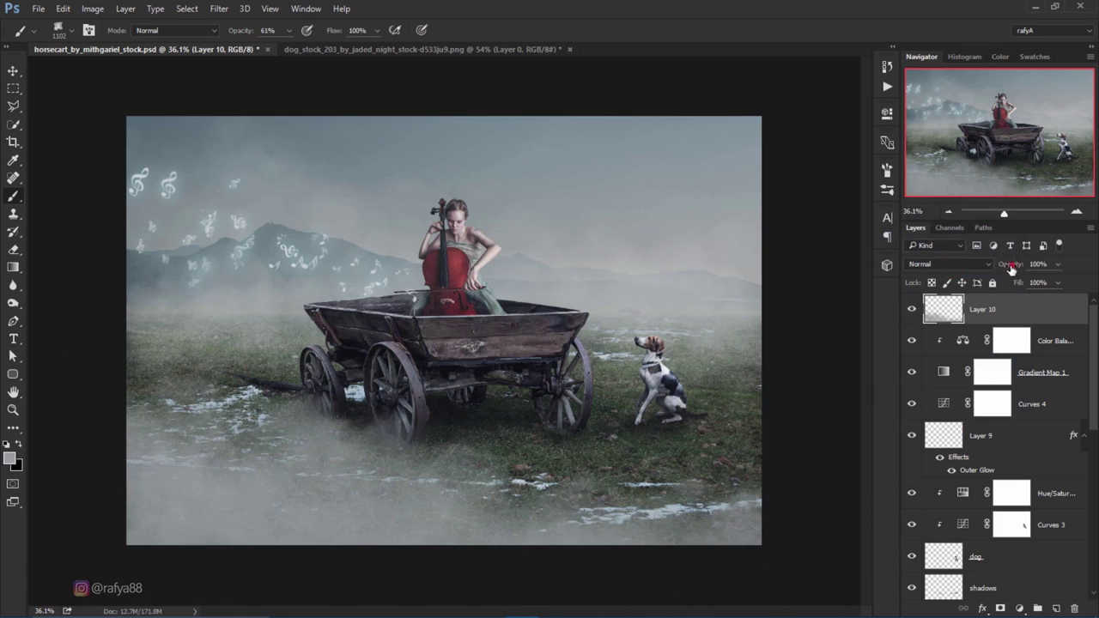
drag(1012, 266, 976, 269)
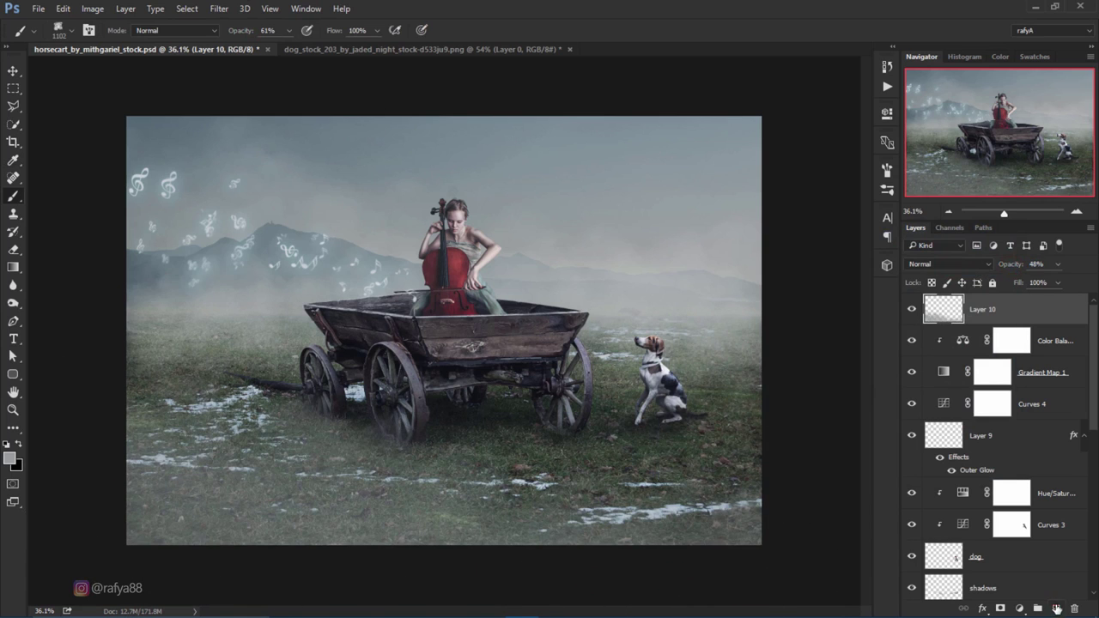
Step: On new Layer 11, dab fog along the lower-left and bottom edge, then fade it
click(1057, 608)
scroll(515, 442, down, 2)
click(197, 503)
click(219, 480)
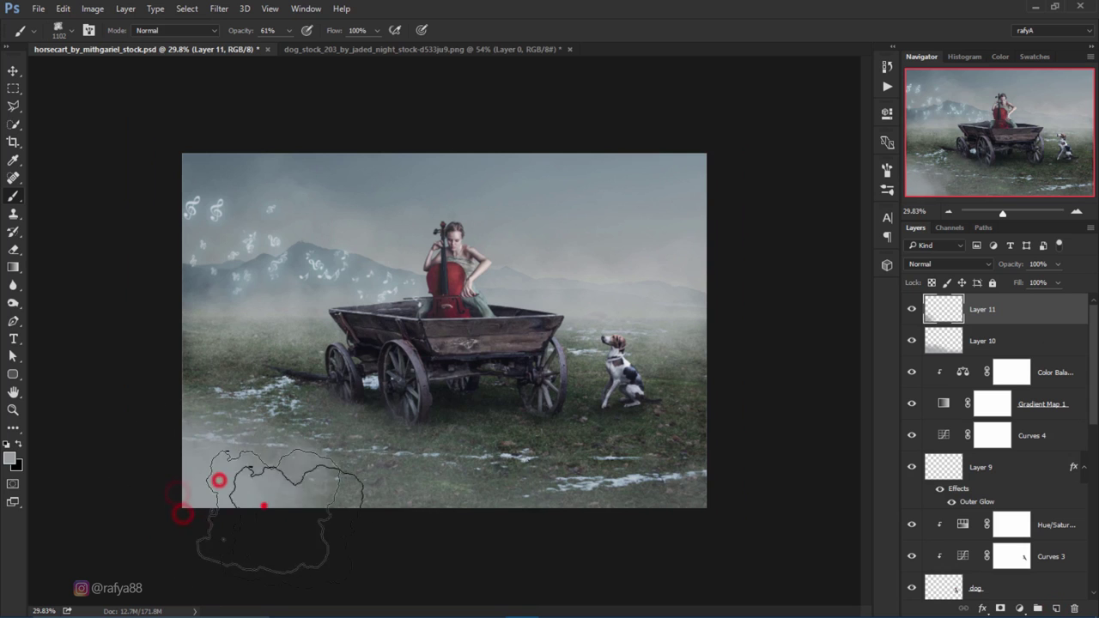
click(263, 507)
click(319, 521)
click(230, 469)
click(312, 502)
click(367, 519)
click(418, 548)
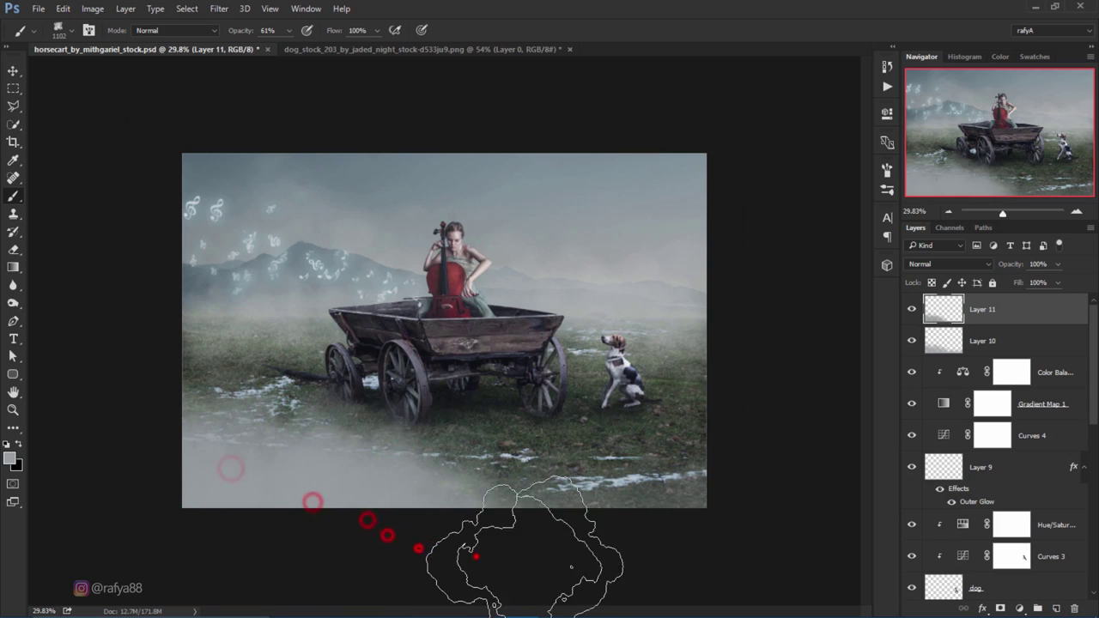
click(589, 559)
click(645, 559)
click(295, 550)
click(232, 545)
click(183, 541)
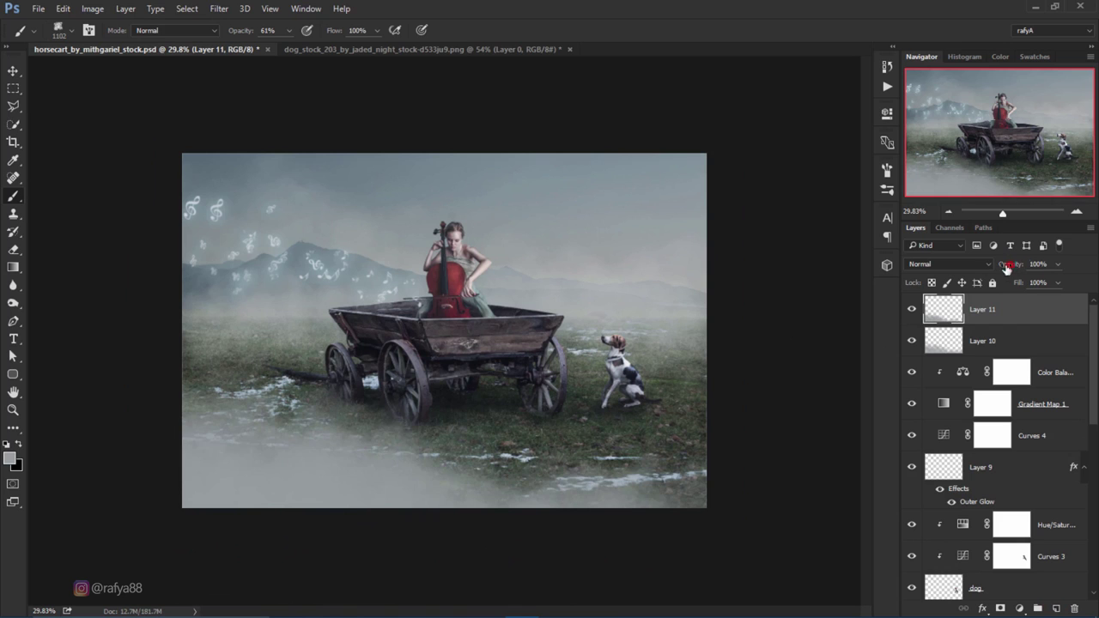
drag(1007, 269, 959, 268)
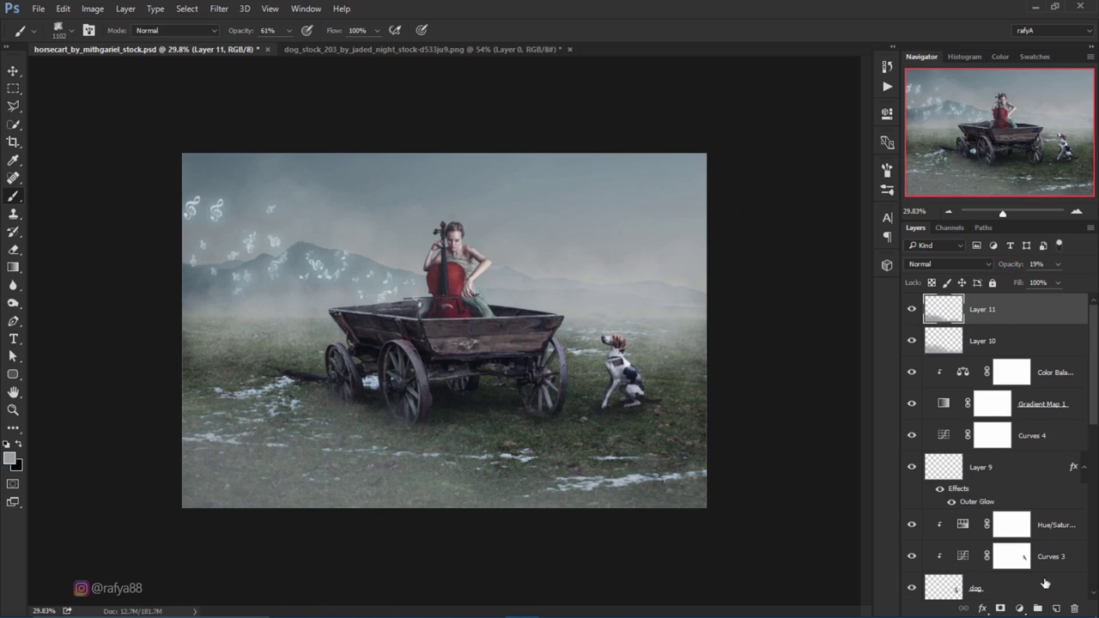
Step: On new Layer 12, paint near-white fog across the bottom of the image and dim it
click(1057, 608)
click(10, 457)
click(668, 304)
click(954, 264)
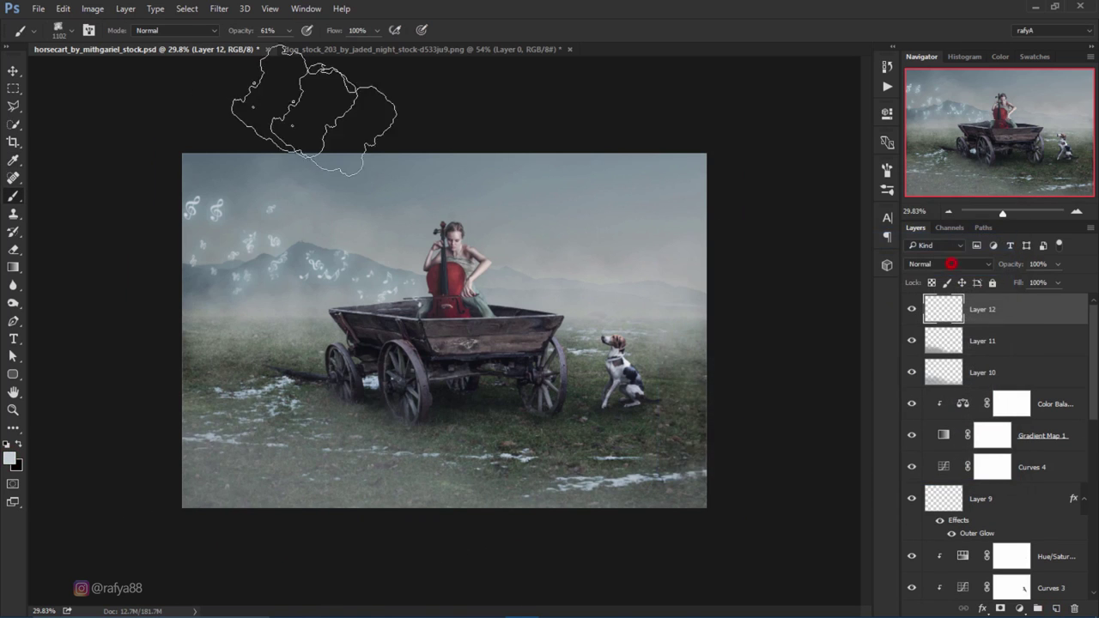
click(183, 472)
click(214, 411)
click(263, 464)
click(319, 503)
click(422, 536)
click(486, 516)
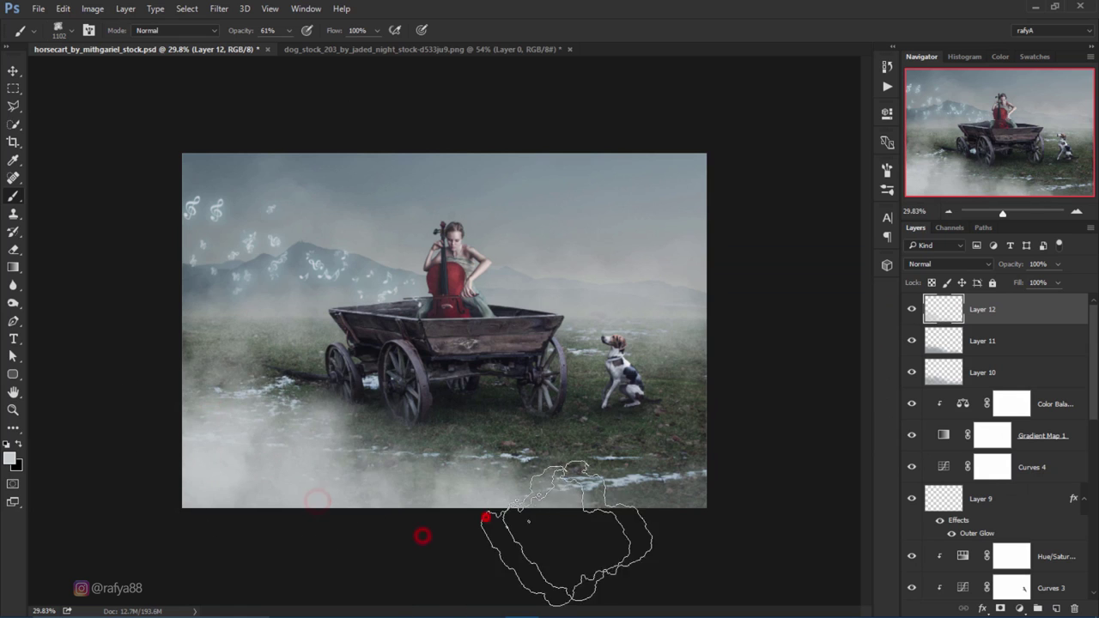
click(685, 508)
click(592, 518)
click(466, 507)
click(381, 501)
mouse_move(1016, 264)
mouse_down()
mouse_move(999, 271)
mouse_move(1013, 271)
mouse_up()
Step: Dab faint fog around the dog and lower middle, thinning Layer 12 to 6%
click(216, 397)
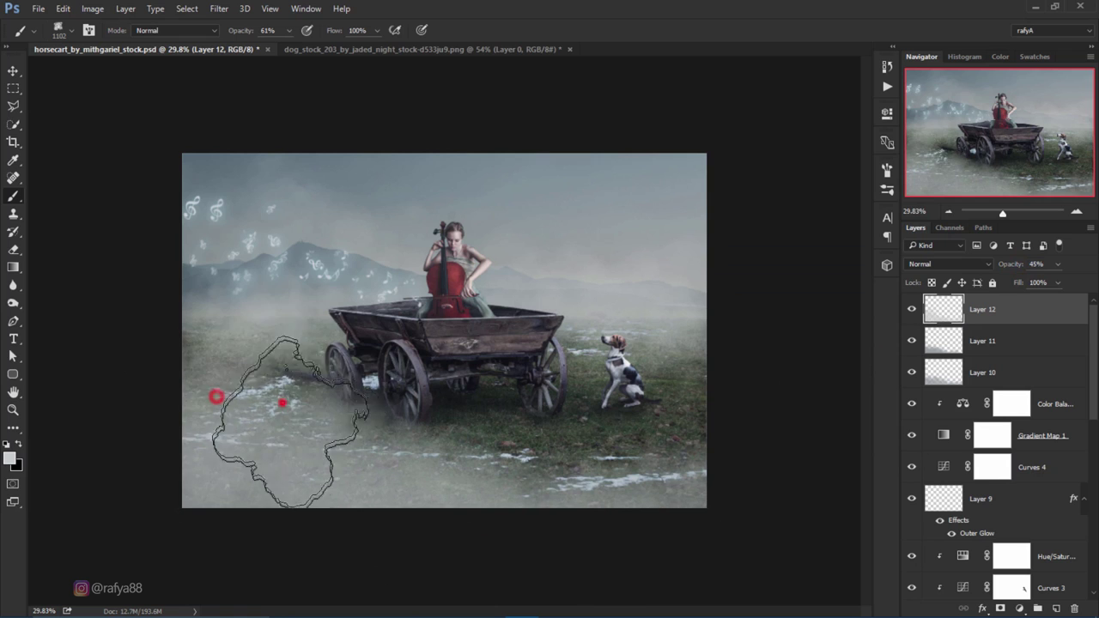
click(283, 403)
click(638, 316)
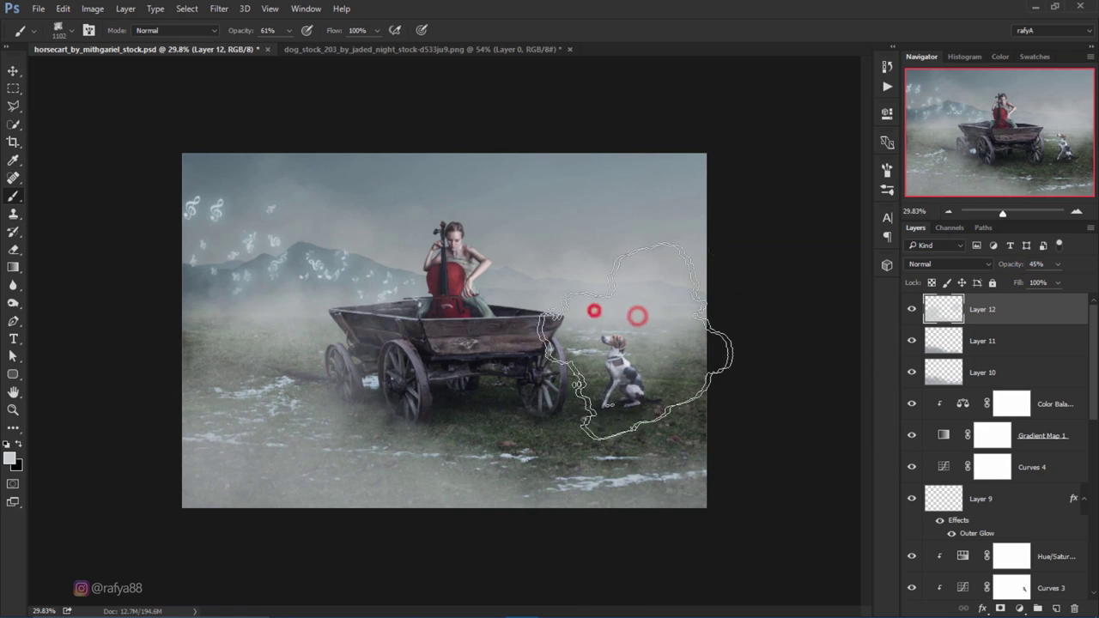
click(694, 407)
click(601, 450)
click(521, 472)
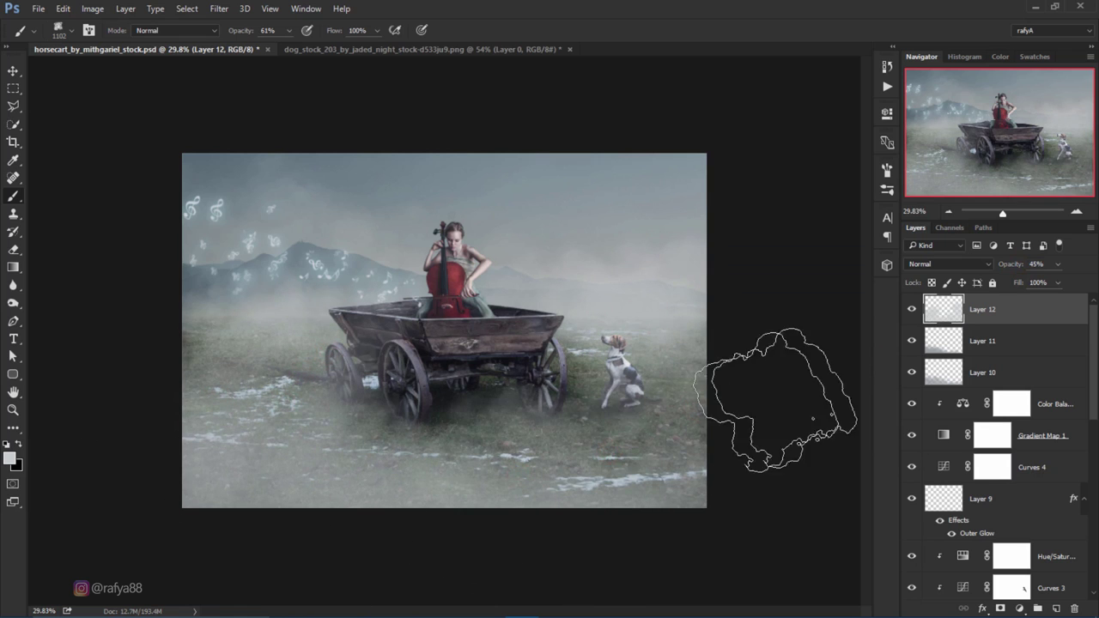
drag(1012, 265, 992, 268)
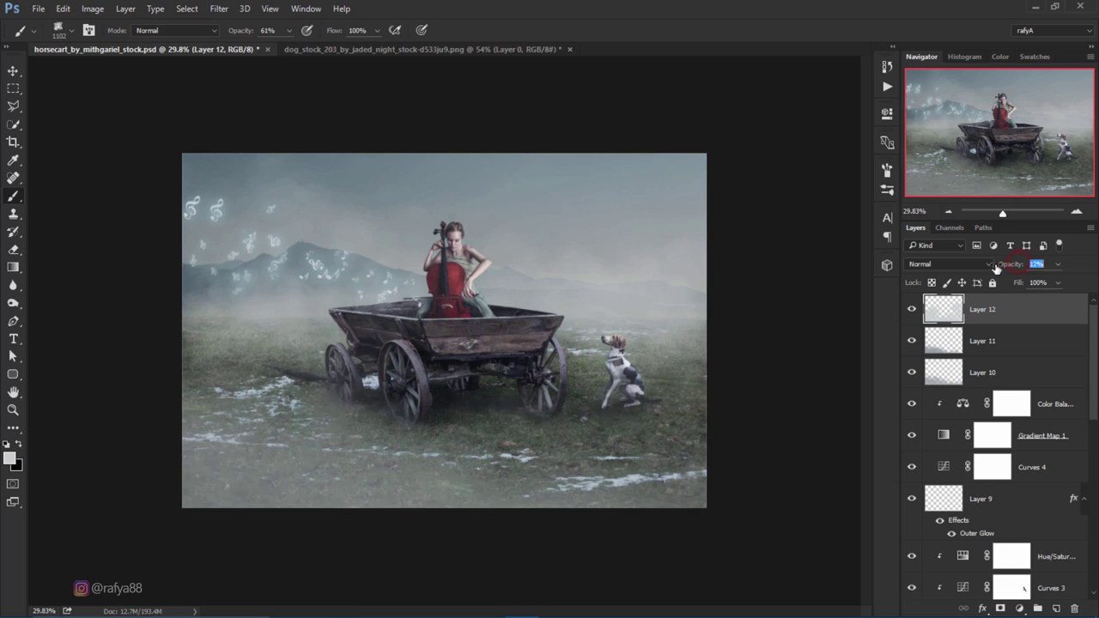
Step: On new Layer 13, brush soft fog across the lower field, dog and wagon at 30% opacity
click(1063, 611)
click(221, 436)
click(318, 452)
click(395, 437)
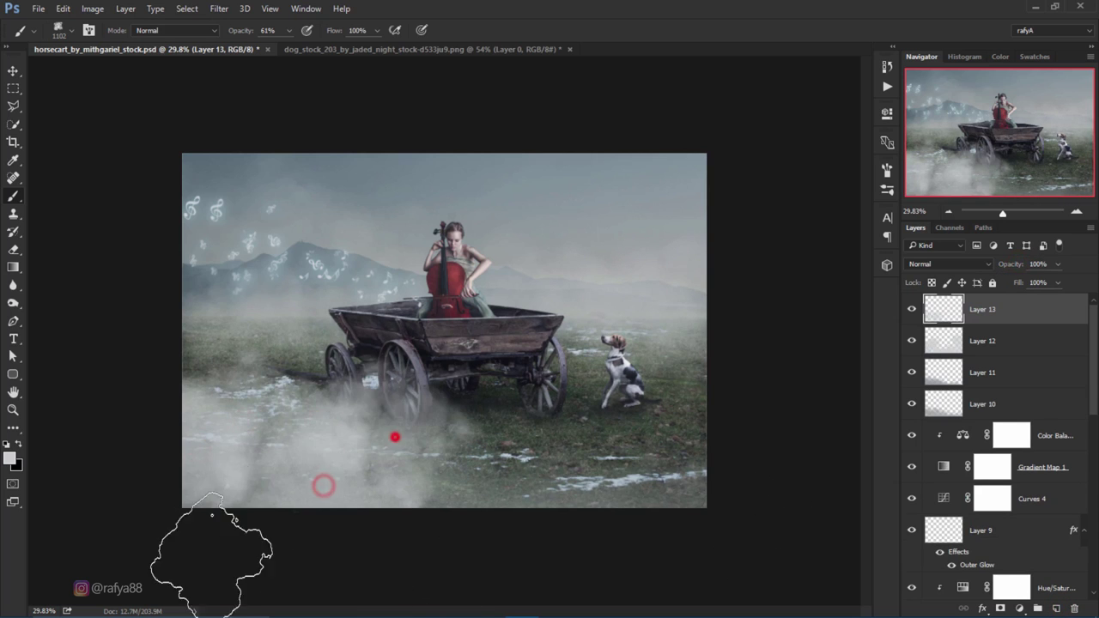
drag(1012, 265, 955, 272)
click(207, 460)
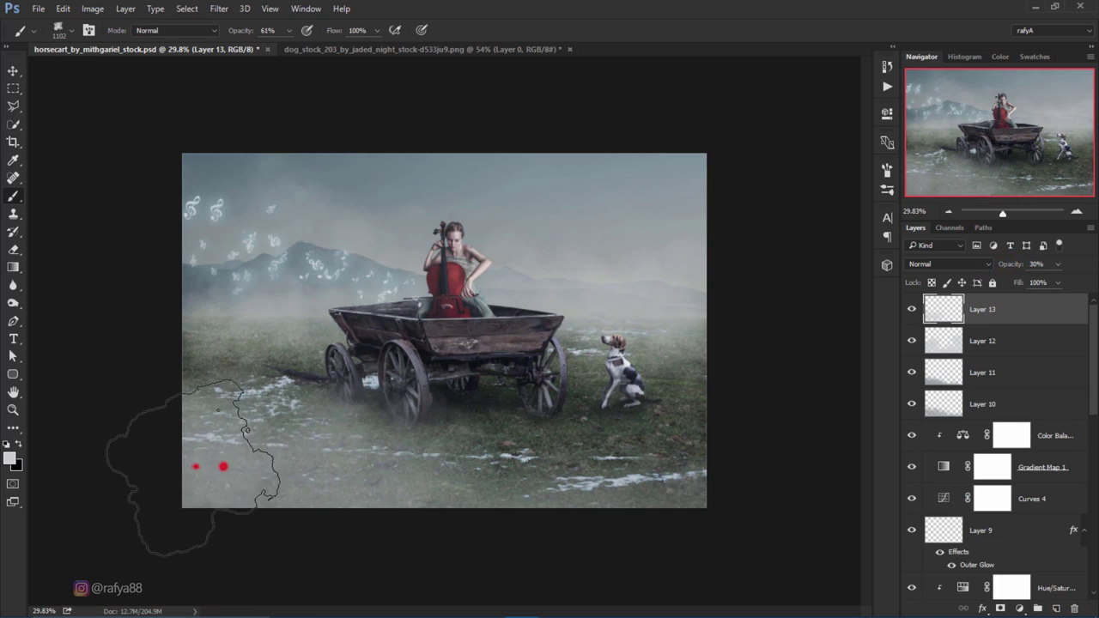
click(503, 512)
click(665, 368)
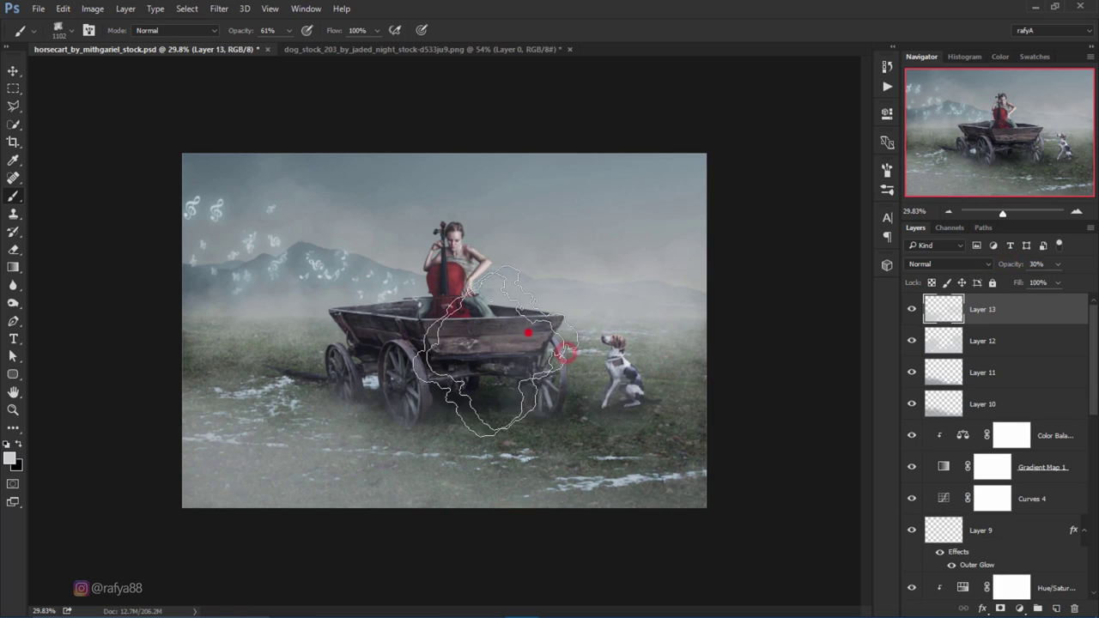
drag(668, 368, 384, 329)
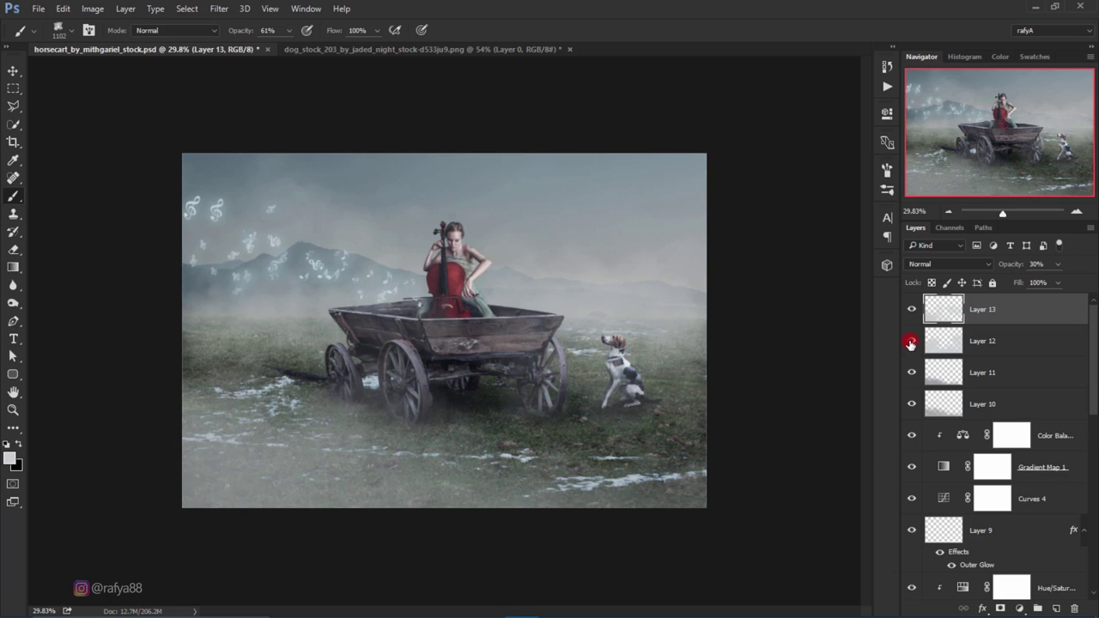
Step: Toggle Layers 11 and 10 to compare the fog, then lower Layer 10's opacity to 27%
click(911, 371)
click(911, 371)
click(913, 404)
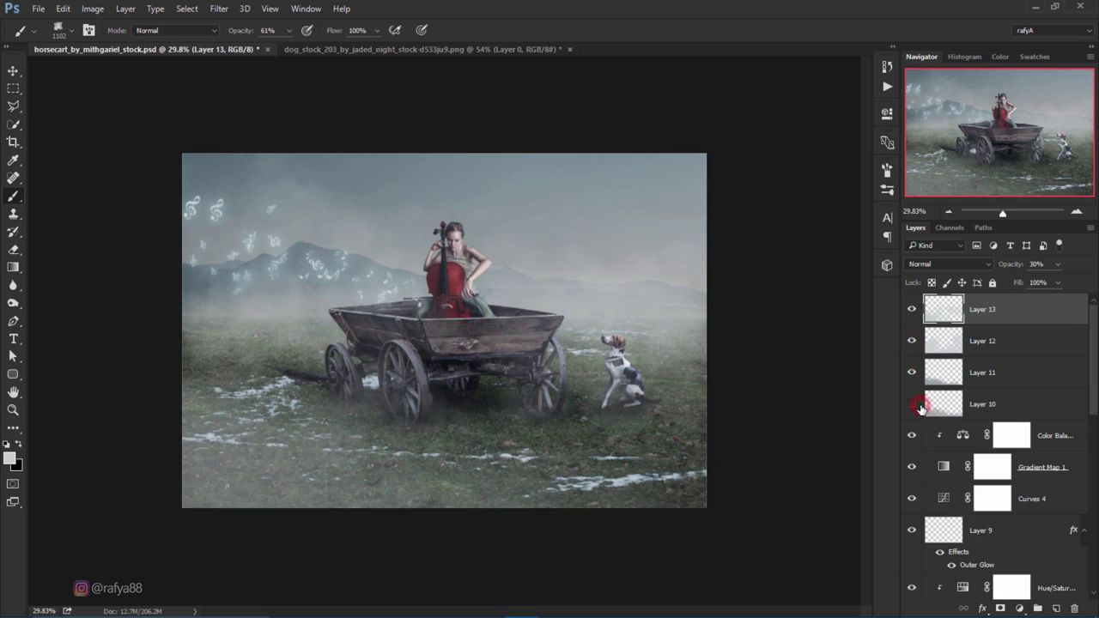
click(912, 404)
click(975, 404)
click(1005, 266)
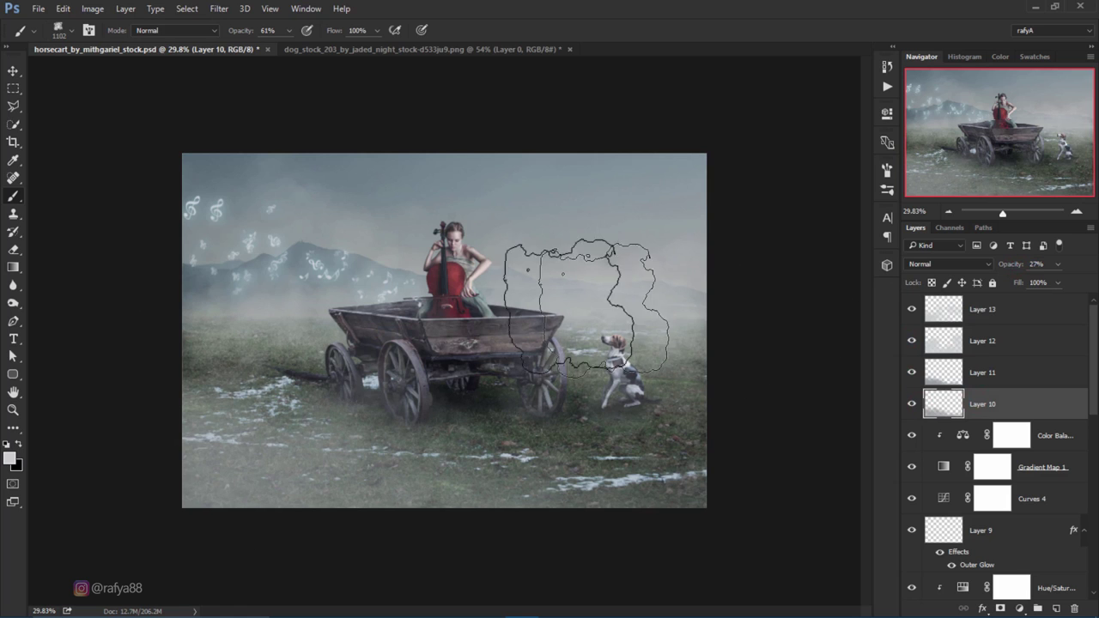
scroll(549, 257, down, 1)
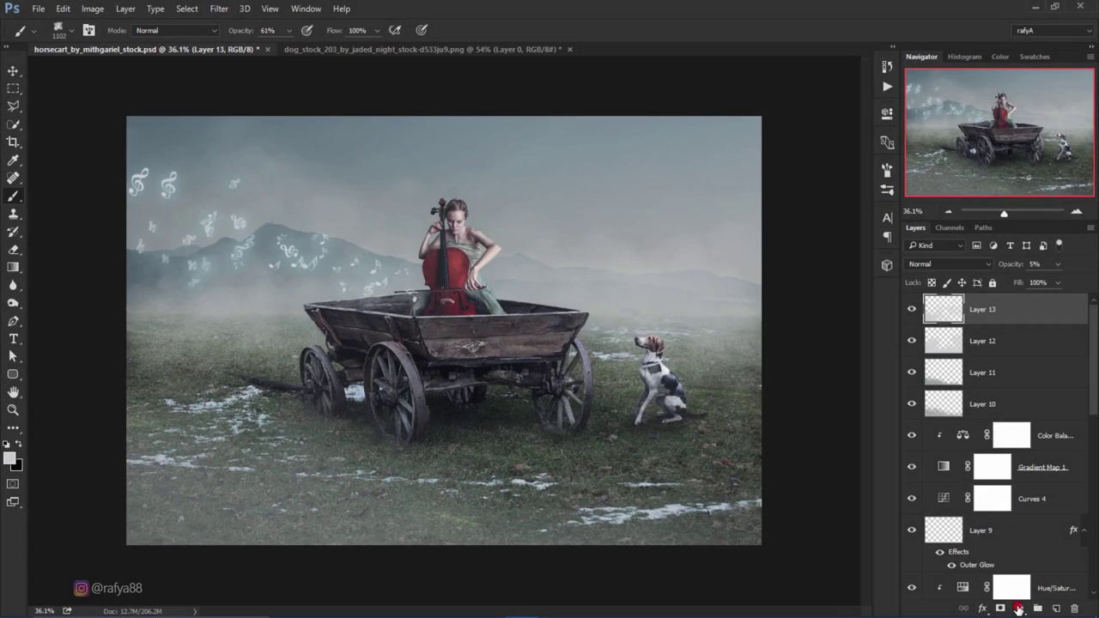
Step: Add a Levels adjustment and raise the Blue channel's output black to 22
click(1019, 608)
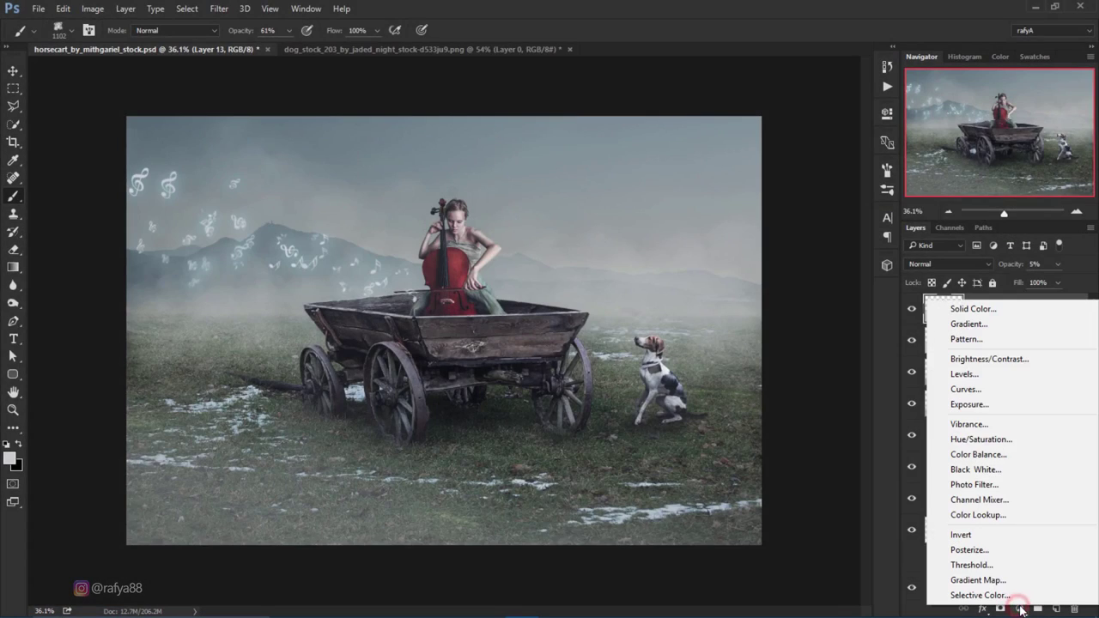
click(1015, 376)
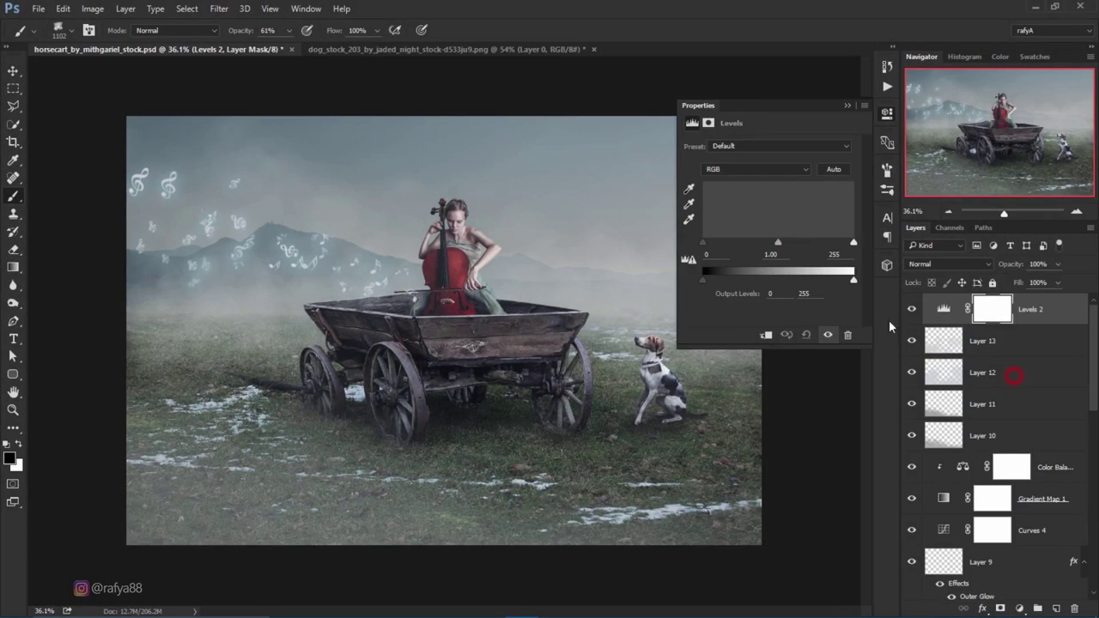
click(736, 172)
click(730, 203)
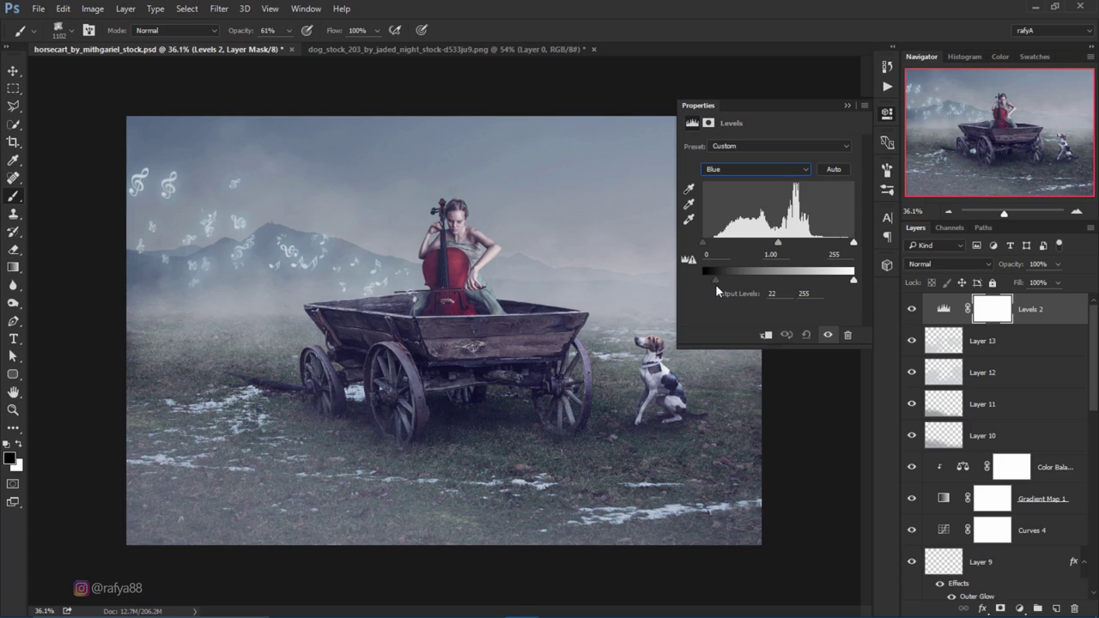
drag(778, 243, 785, 242)
Step: In the Red channel, shift the midtones and set output black to 14
click(755, 171)
click(749, 194)
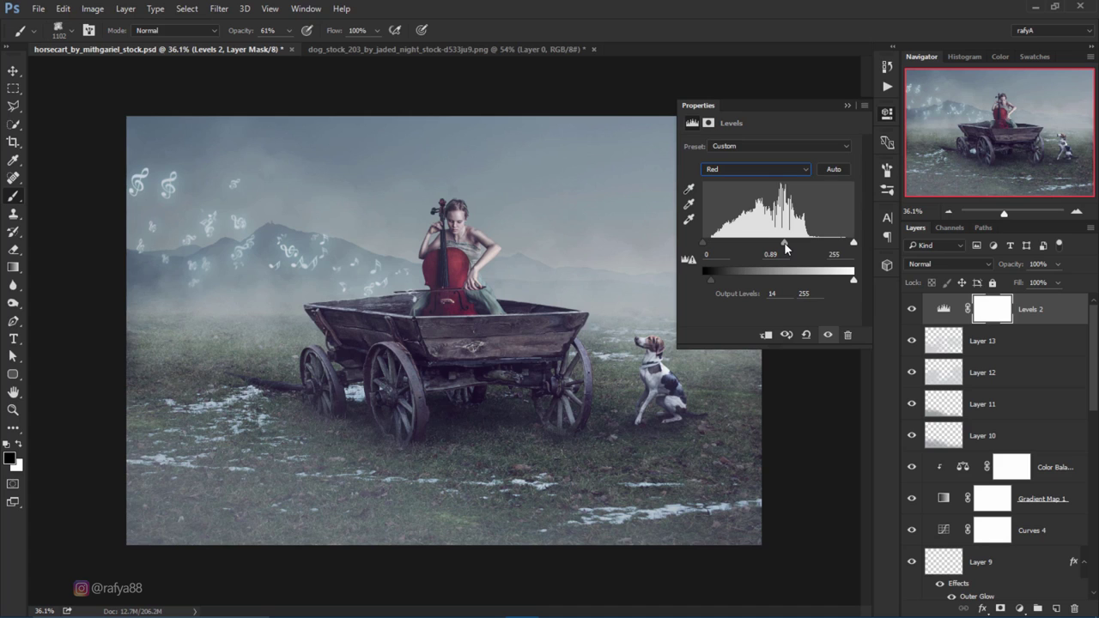
drag(784, 244, 777, 246)
click(846, 105)
scroll(444, 331, down, 2)
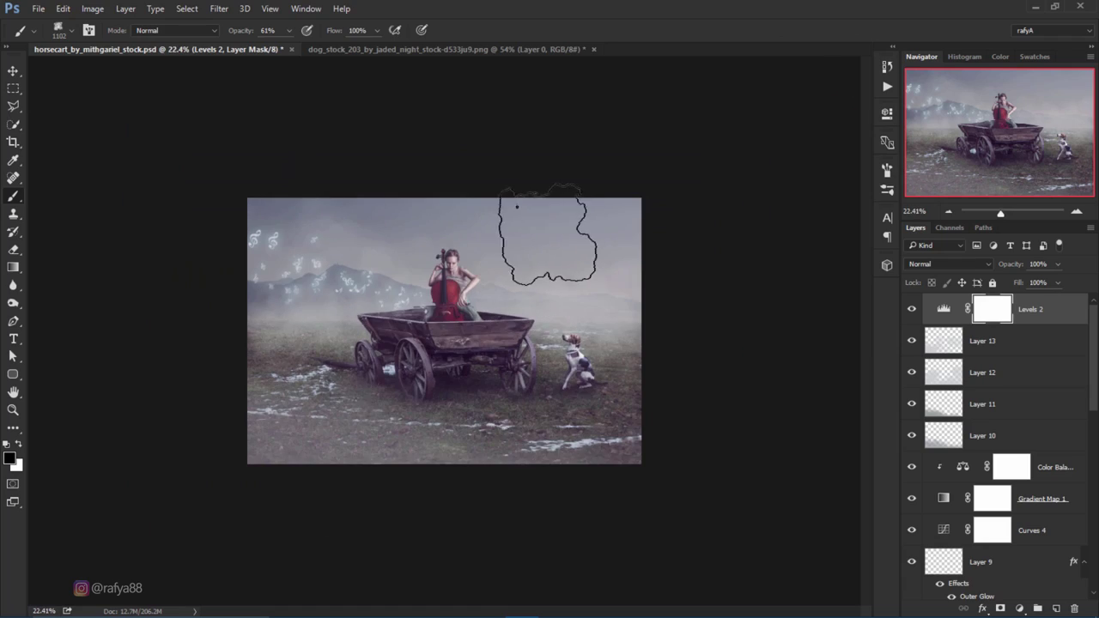
scroll(472, 289, up, 3)
scroll(472, 290, up, 3)
scroll(472, 289, up, 1)
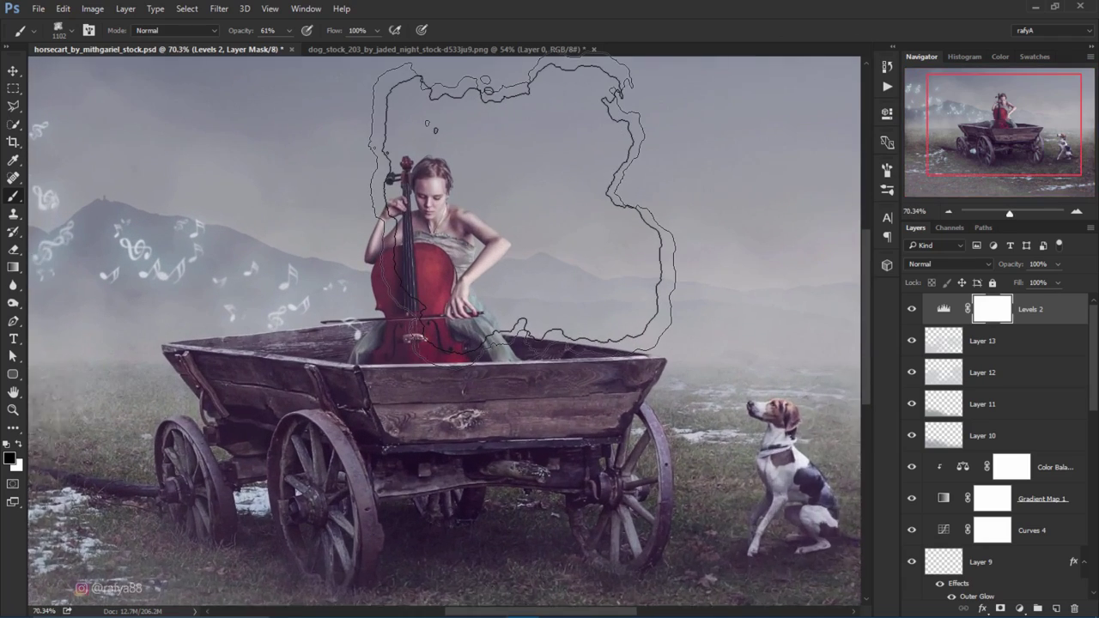
scroll(473, 289, up, 1)
scroll(524, 206, down, 2)
scroll(524, 206, down, 1)
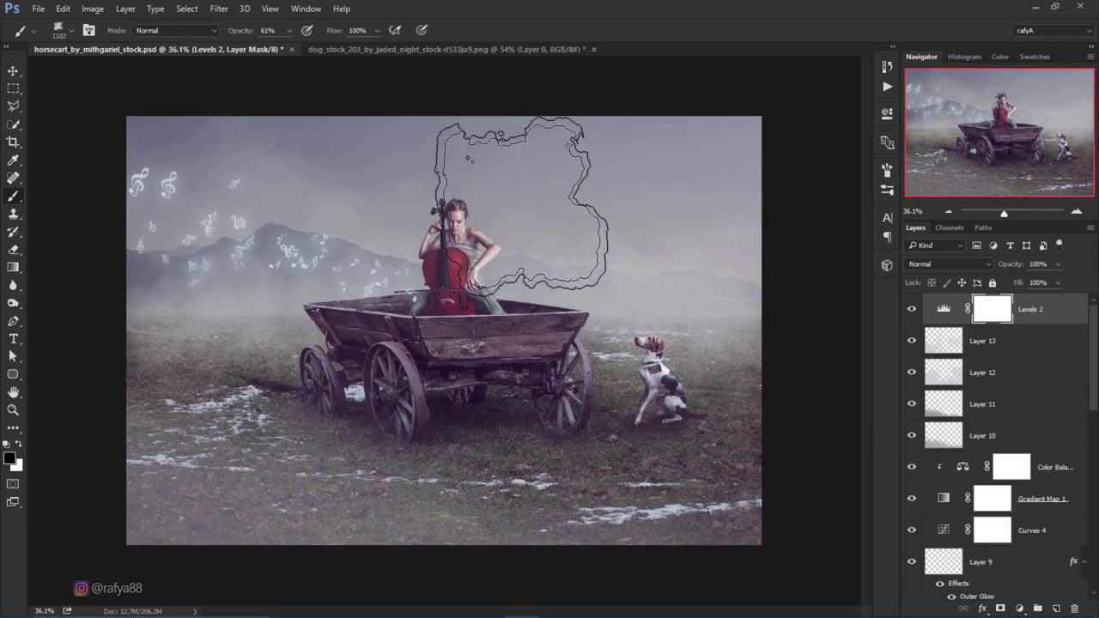
Step: Stamp all visible layers into merged Layer 14 set to Linear Light blend mode
click(1056, 314)
key(ctrl+shift+alt+e)
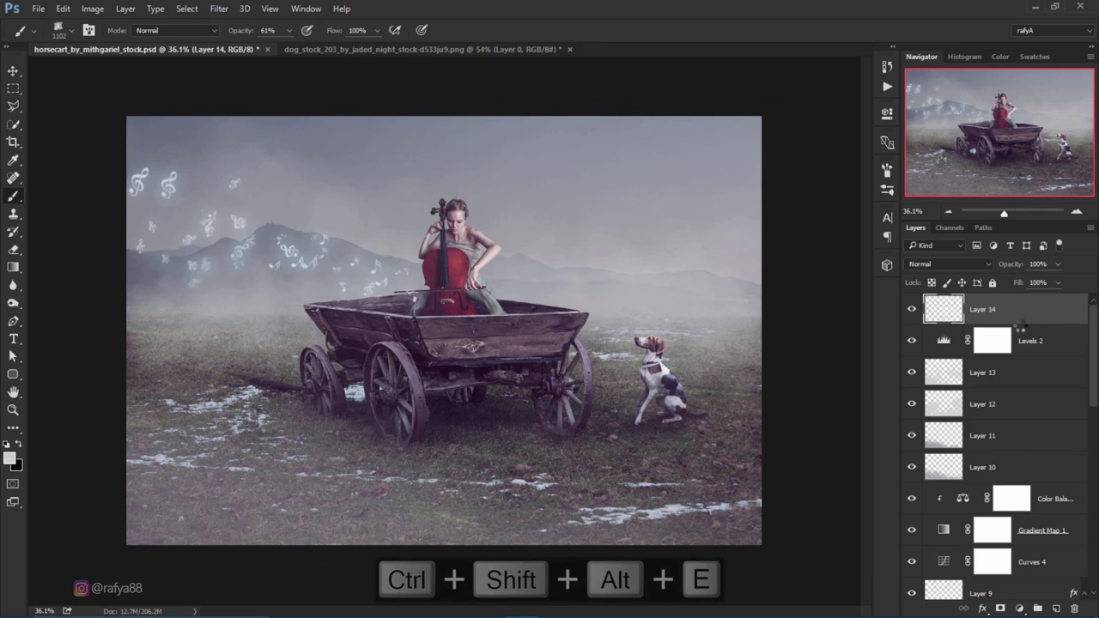
click(949, 264)
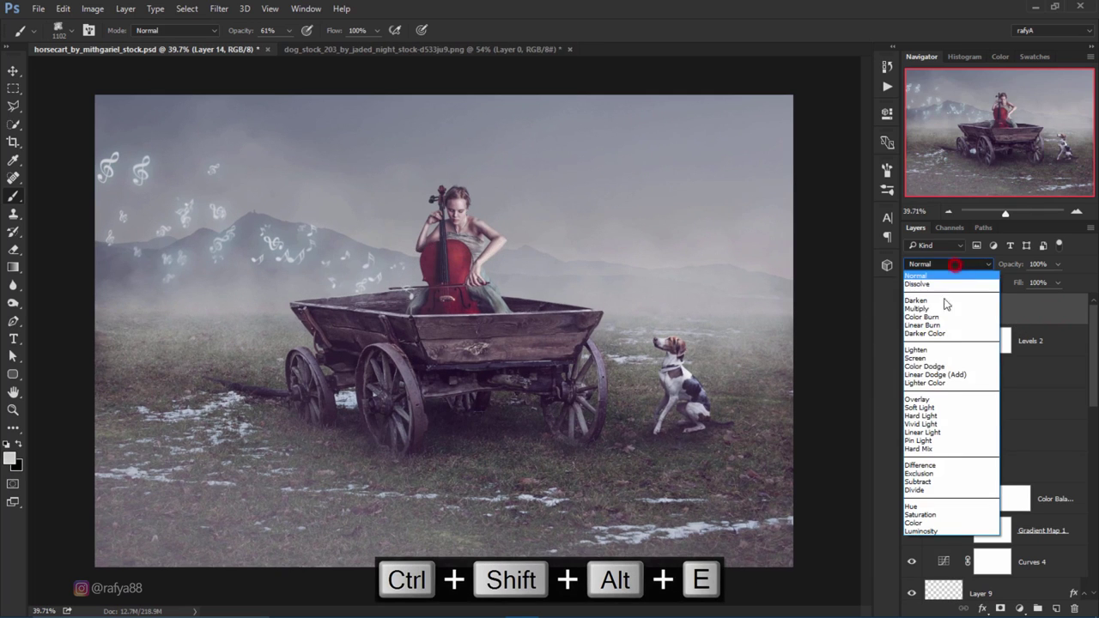
click(945, 428)
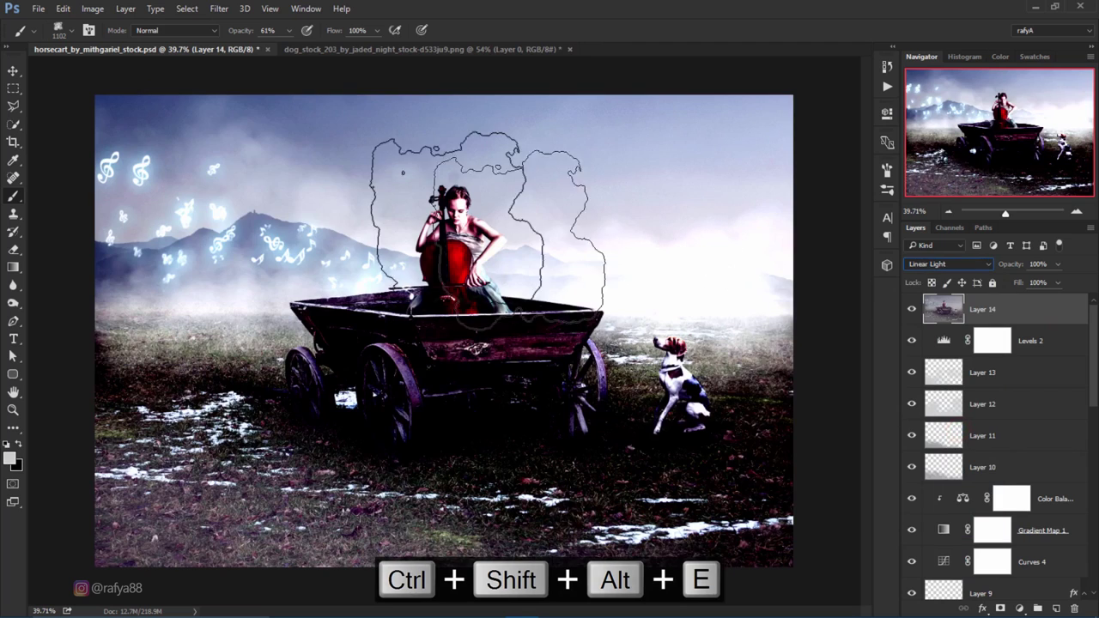
Step: Apply a 1.1-pixel High Pass filter to the merged layer to sharpen the scene
click(219, 8)
mouse_move(258, 278)
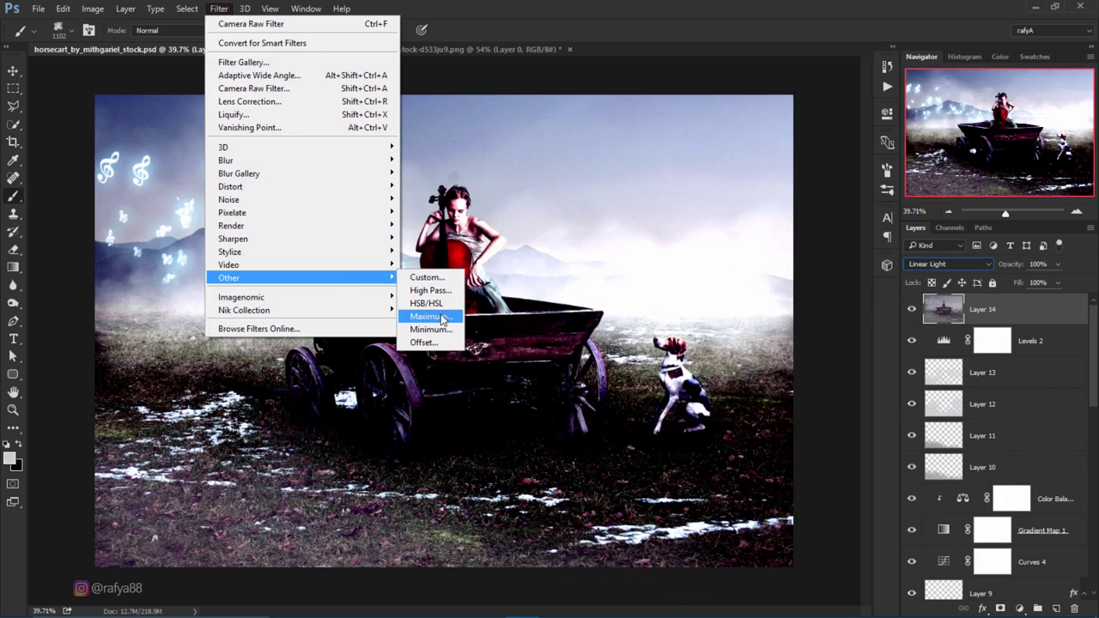
click(427, 291)
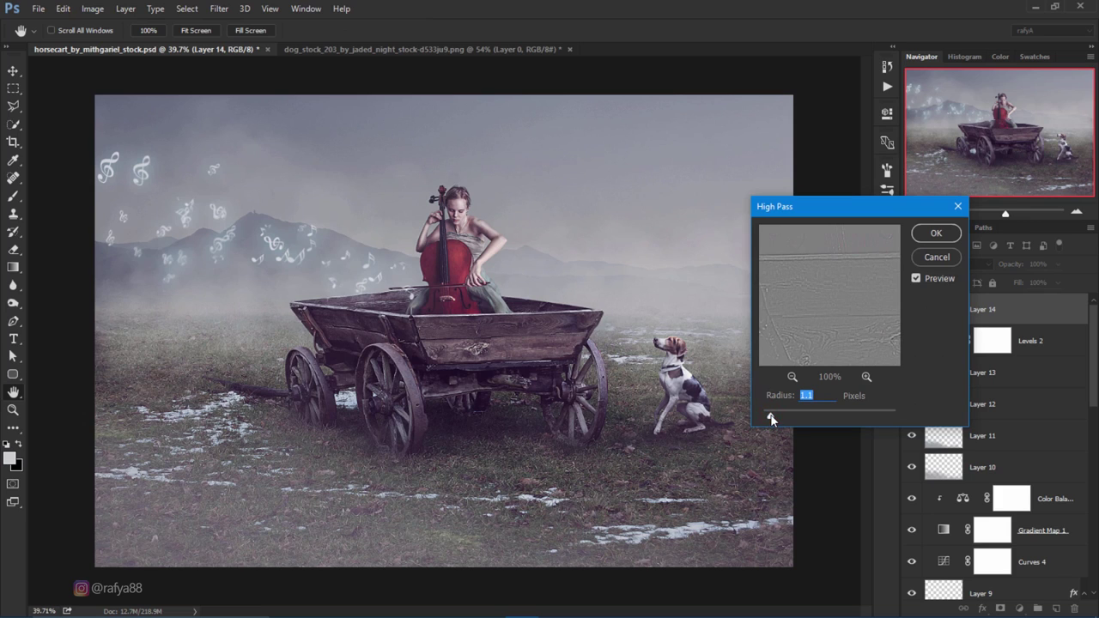
click(939, 232)
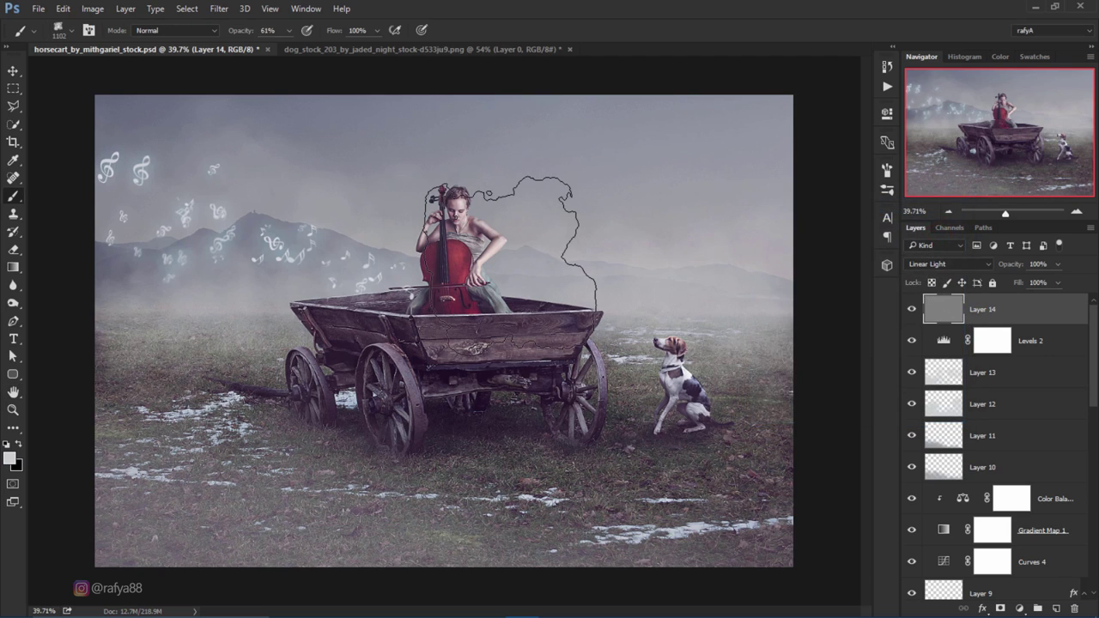
scroll(510, 261, down, 1)
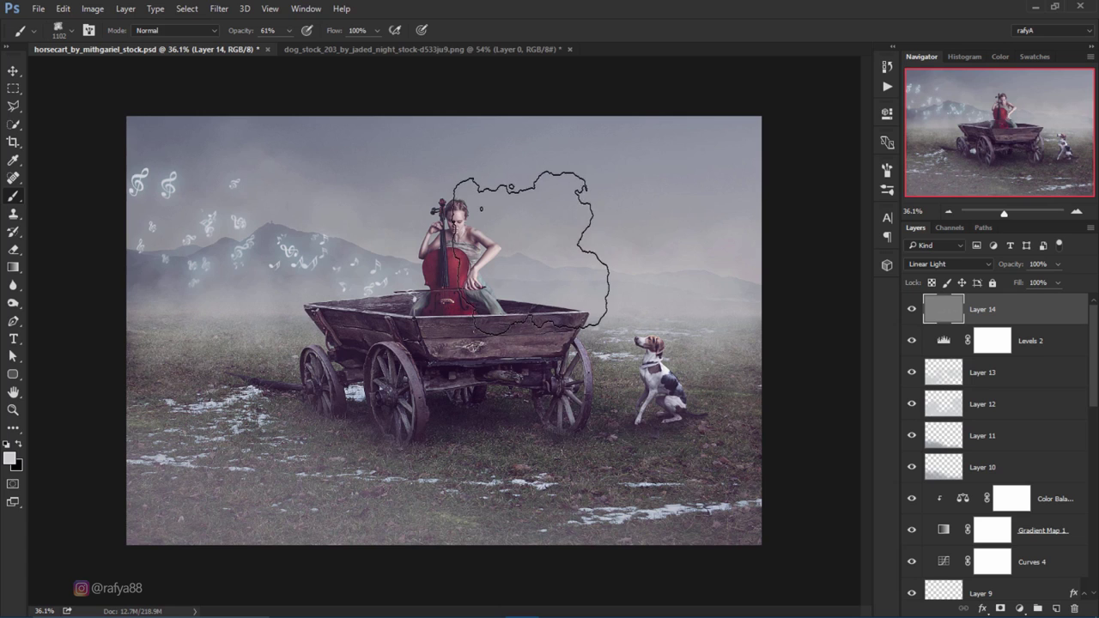
Step: Stamp visible into Layer 15 and centre a widened, taller Iris Blur ellipse on the wagon
key(ctrl+shift+alt+e)
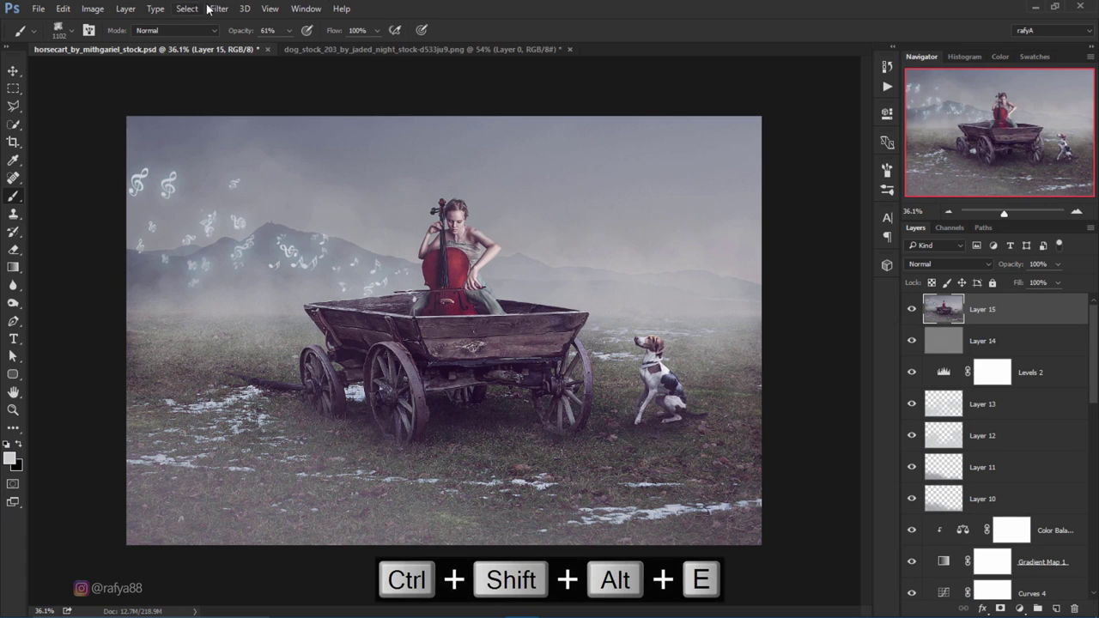
click(219, 9)
mouse_move(343, 165)
click(425, 186)
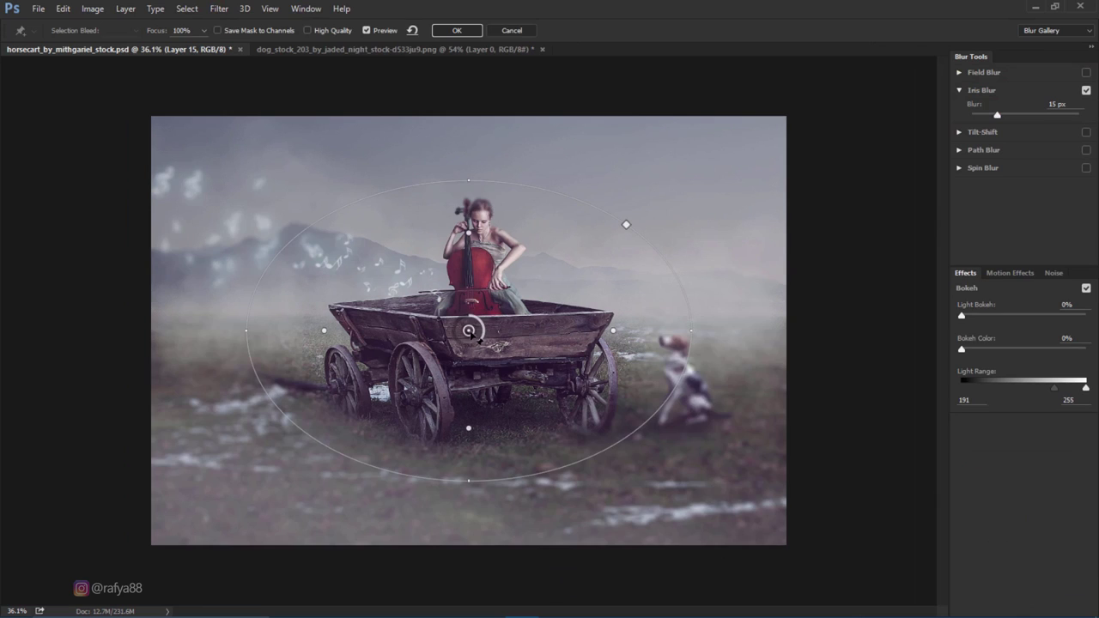
drag(469, 331, 443, 323)
drag(663, 323, 913, 308)
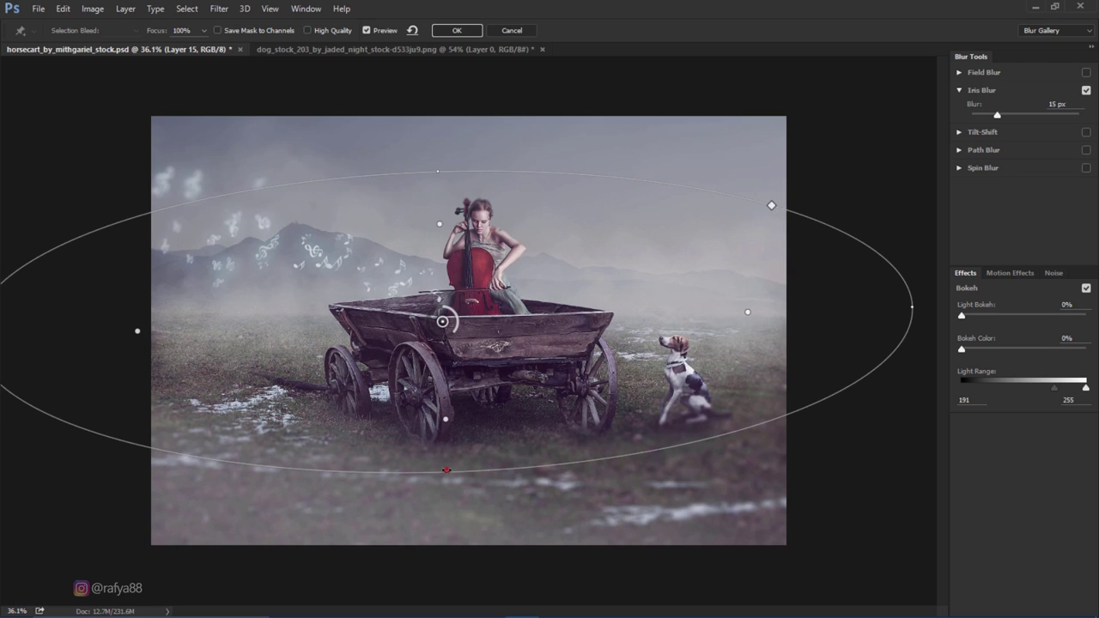
drag(447, 471, 441, 534)
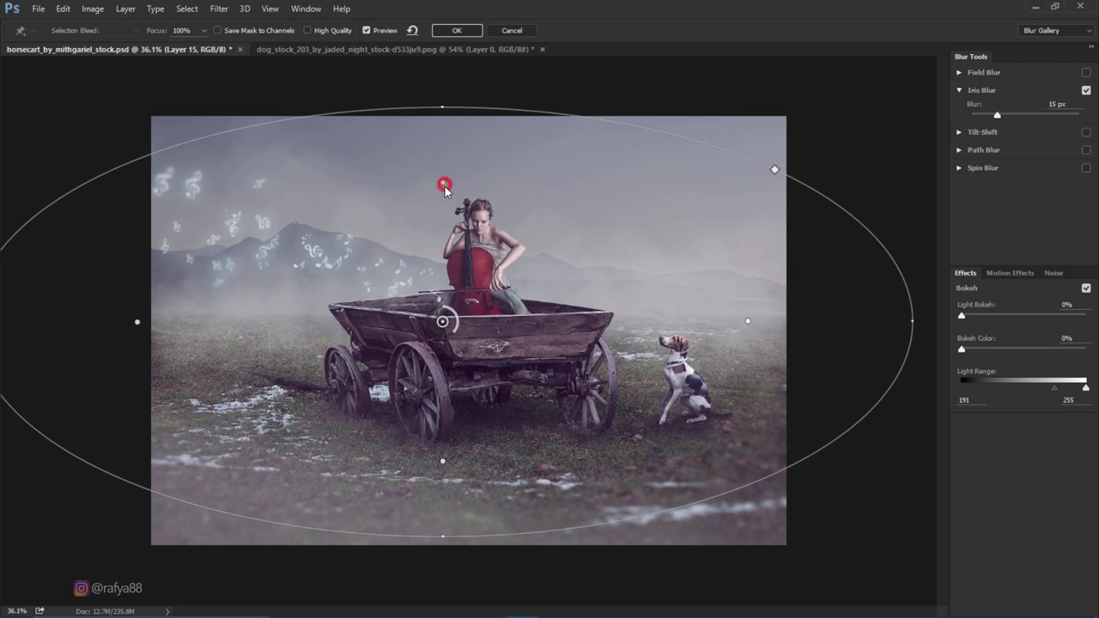
Step: Pull in the feather pins, extend the ellipse downward, and apply a 13 px Iris Blur
drag(443, 184, 449, 208)
drag(444, 440, 444, 401)
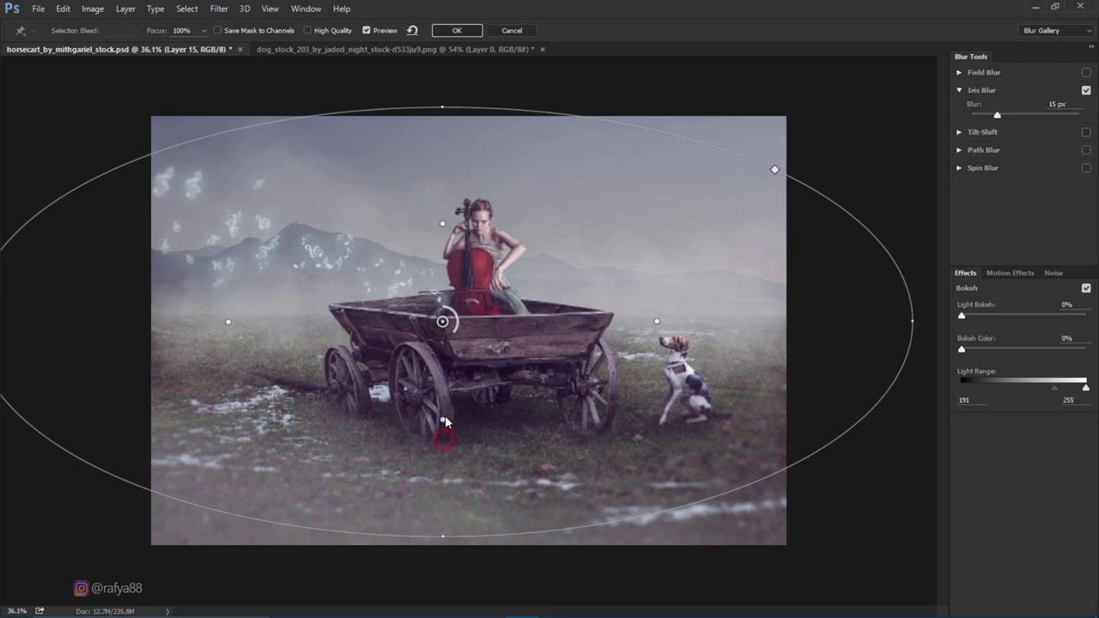
key(ctrl+minus)
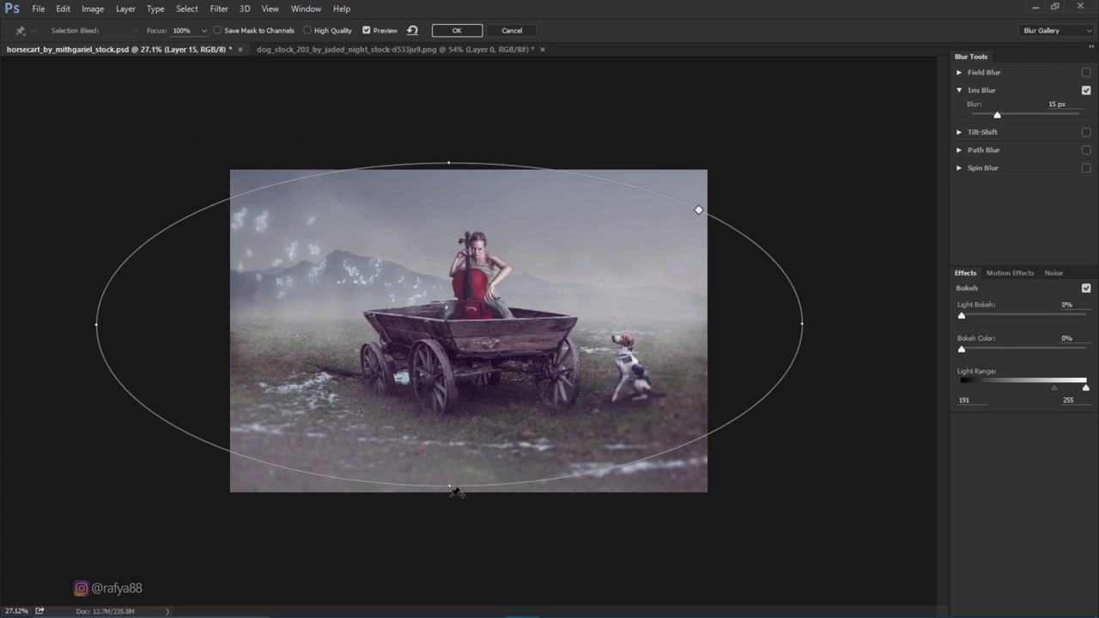
drag(449, 487, 448, 540)
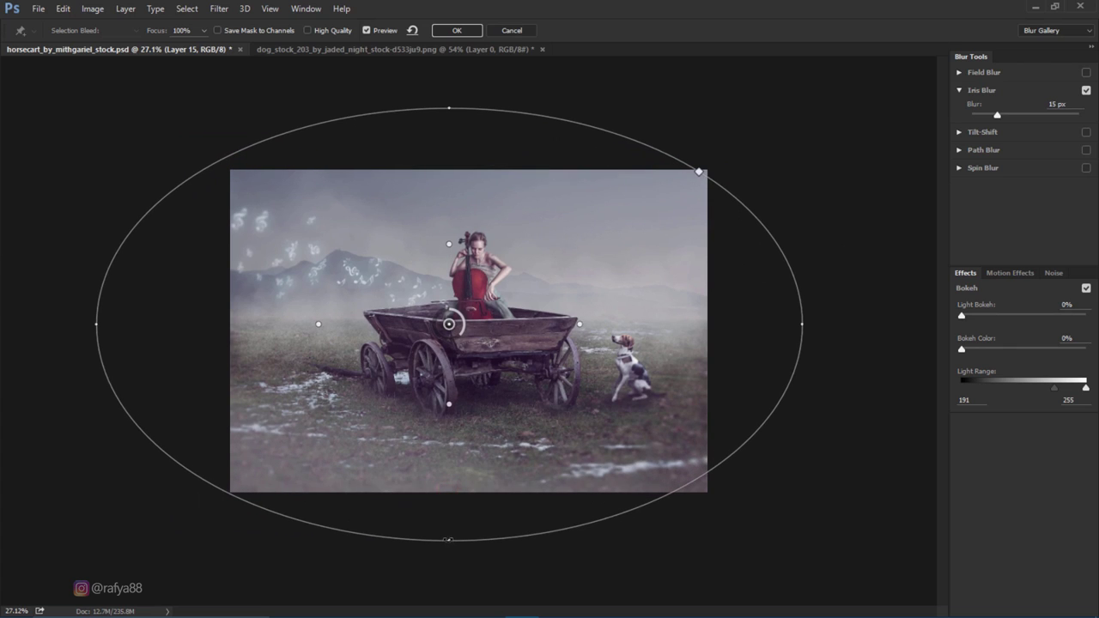
key(ctrl+plus)
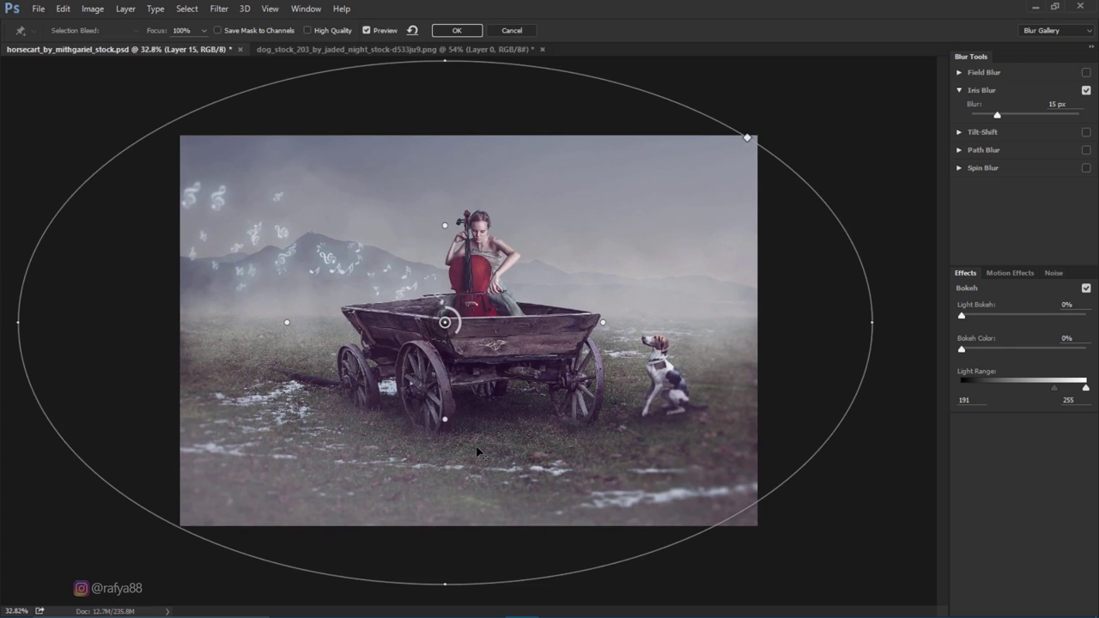
drag(995, 113, 996, 116)
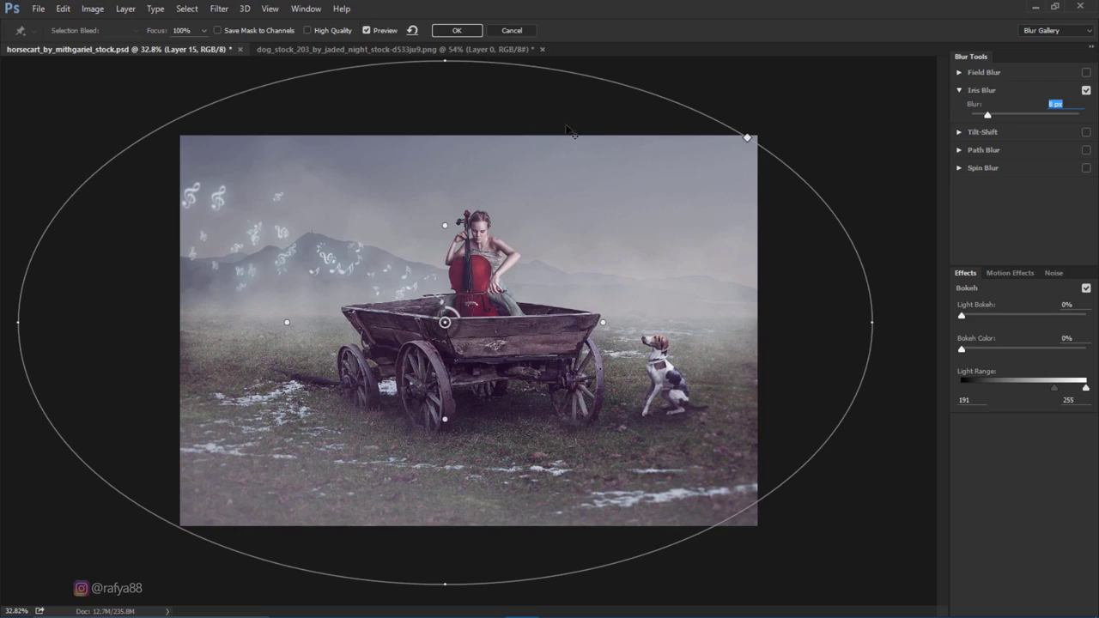
click(459, 31)
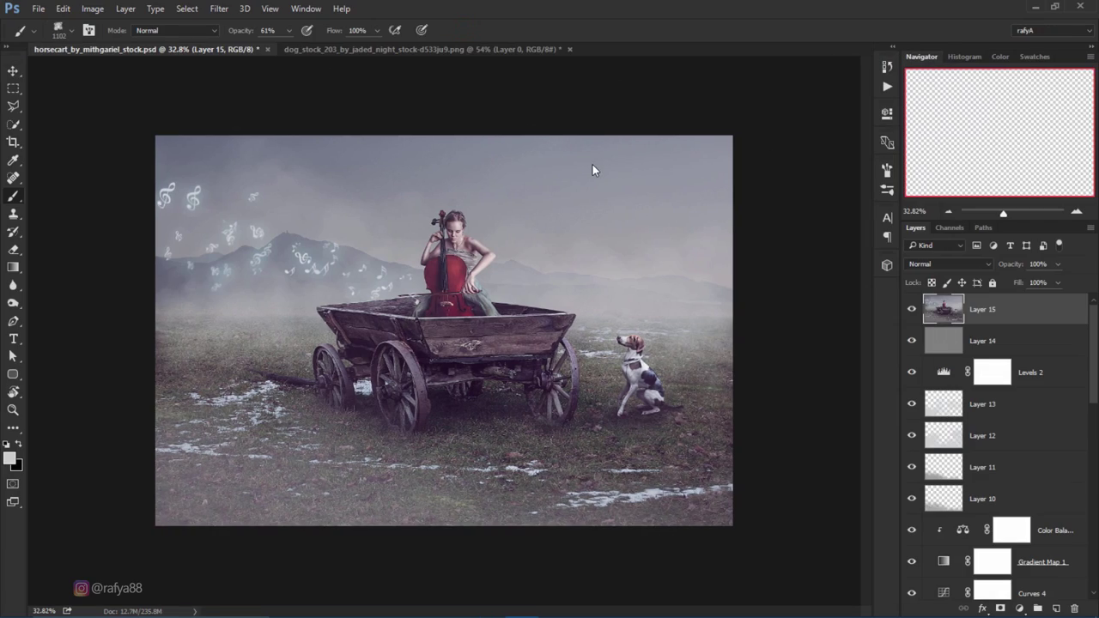